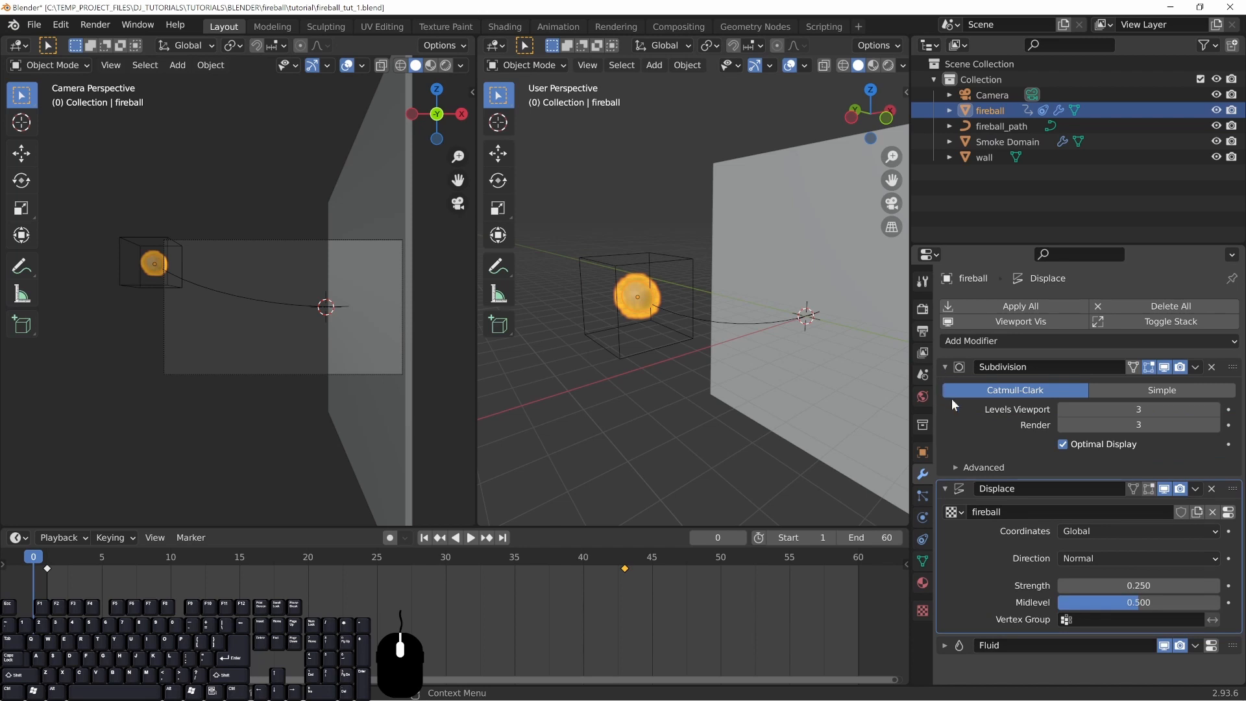
- Set the fireball's Subdivision levels to 5 for both viewport and render, and collapse the Subdivision and Displace modifiers
{"action": "left_click", "coordinate": [1214, 409]}
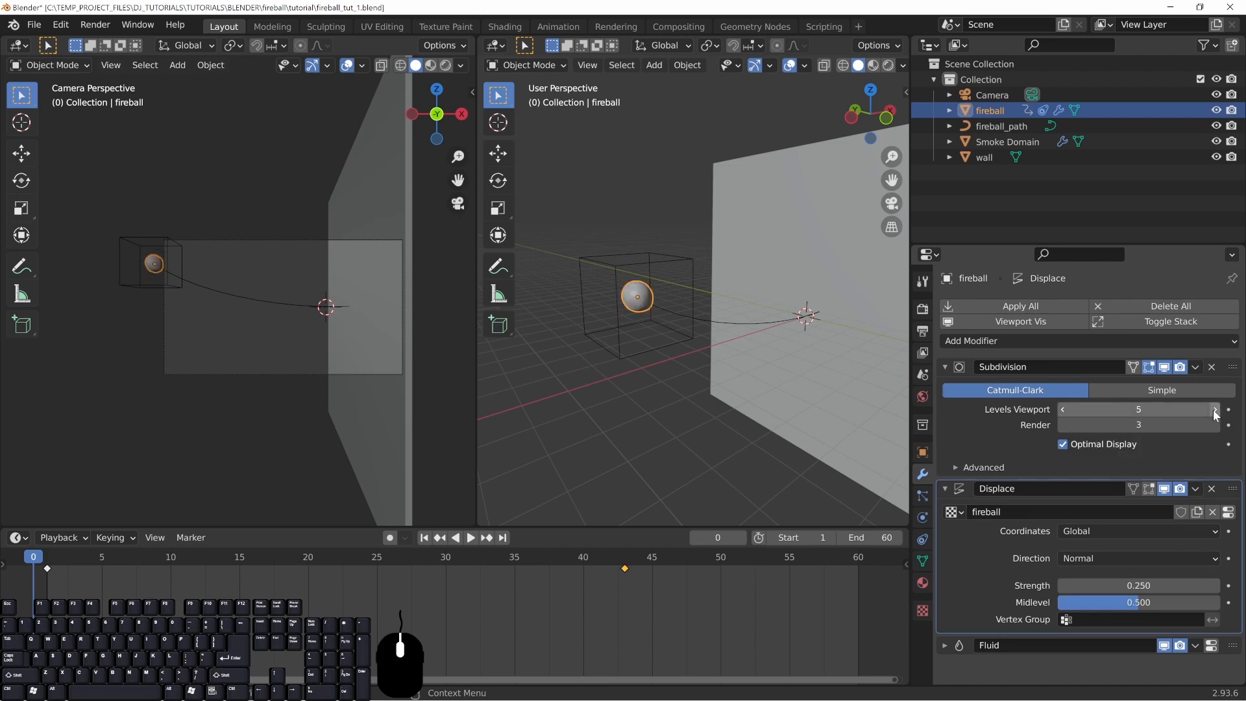
{"action": "left_click", "coordinate": [1215, 425]}
{"action": "left_click", "coordinate": [1216, 425]}
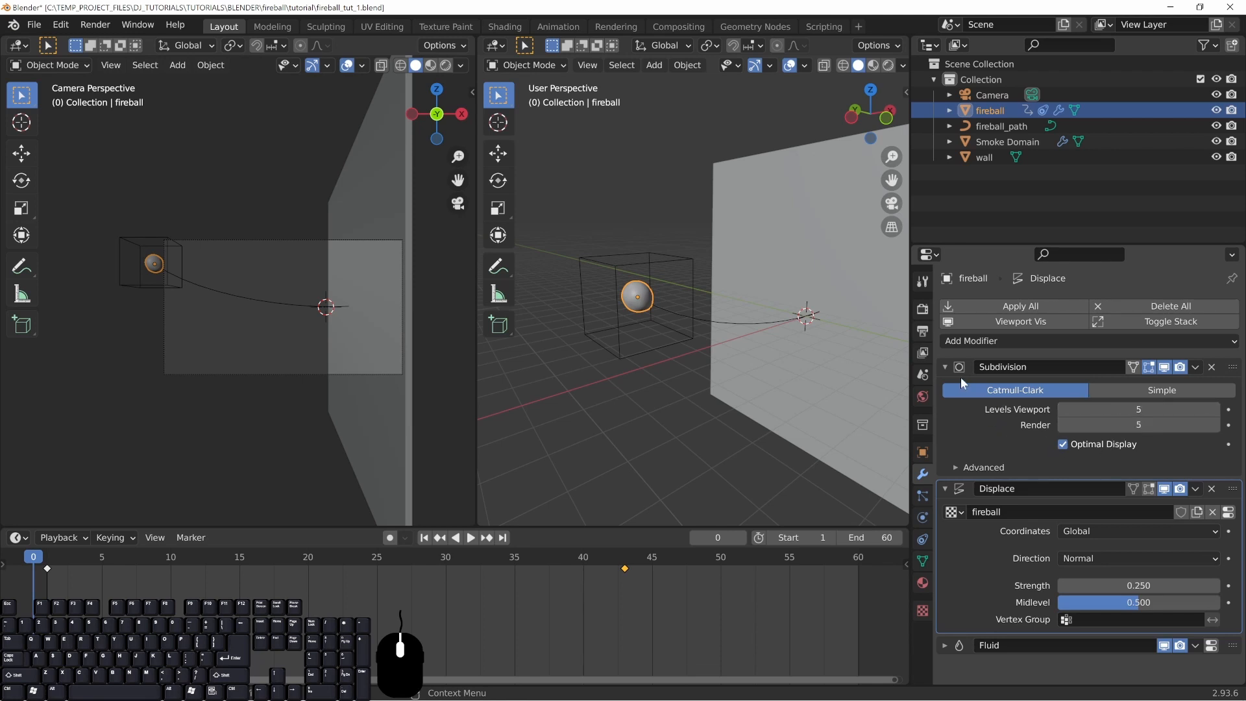
{"action": "left_click", "coordinate": [945, 367]}
{"action": "left_click", "coordinate": [943, 390]}
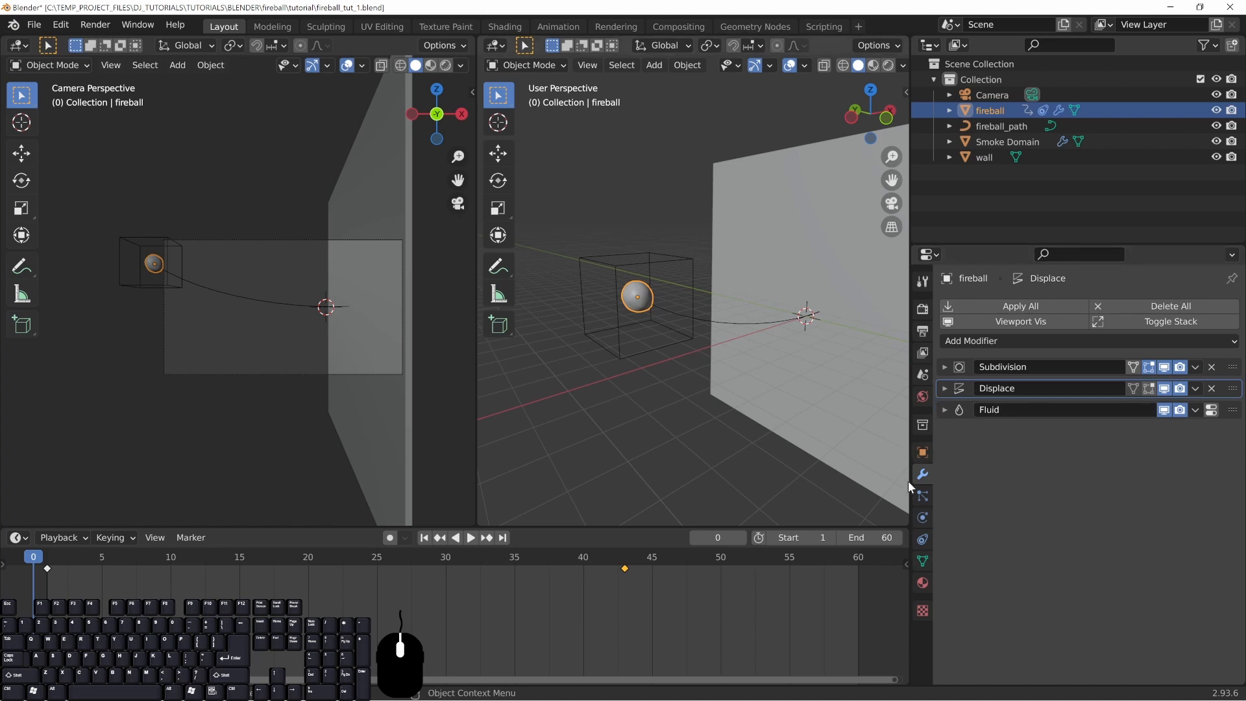
- Set the Sampling Substeps of the fireball's fluid flow to 2 and collapse its Fluid settings
{"action": "left_click", "coordinate": [923, 518]}
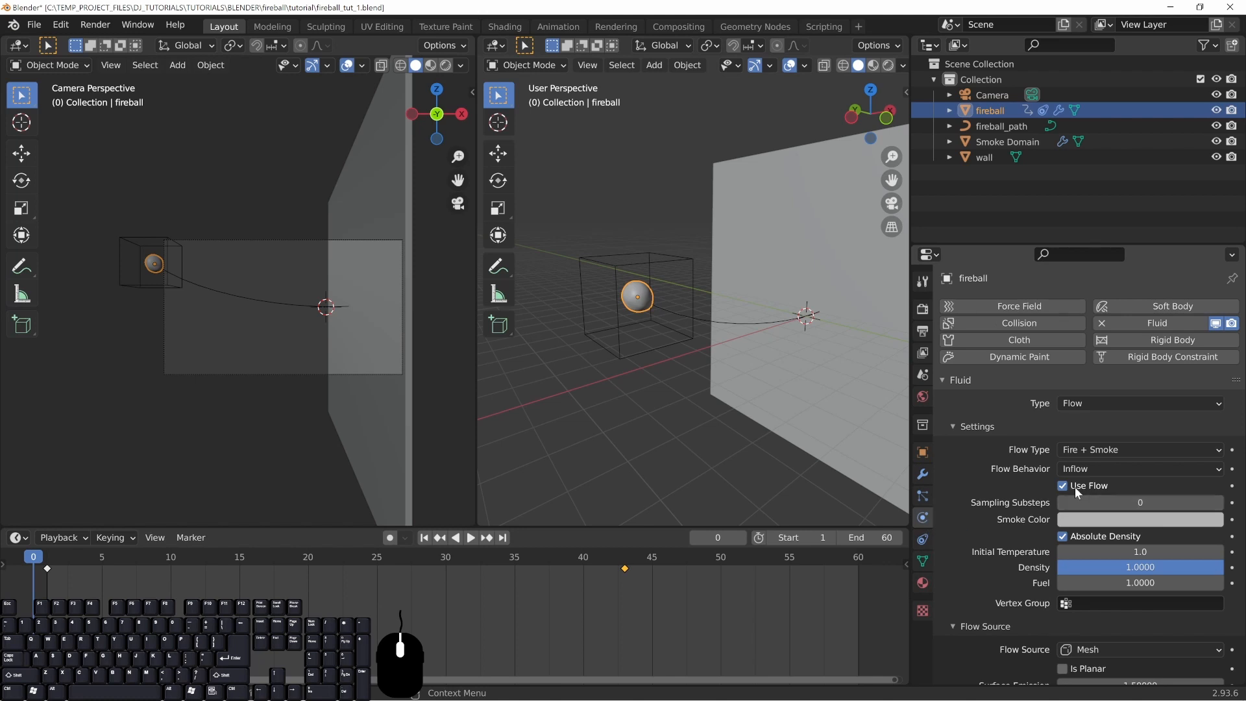
{"action": "middle_click_drag", "start_coordinate": [805, 470], "coordinate": [682, 353]}
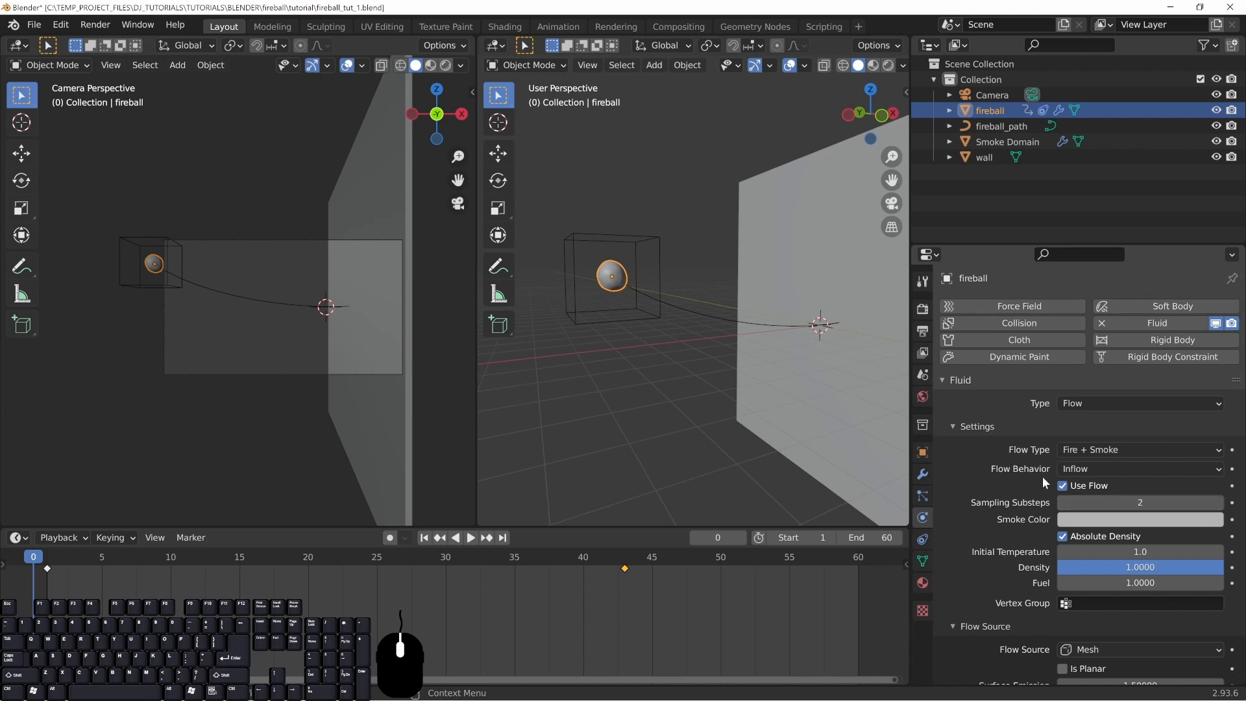
{"action": "left_click", "coordinate": [953, 426]}
{"action": "left_click", "coordinate": [955, 431]}
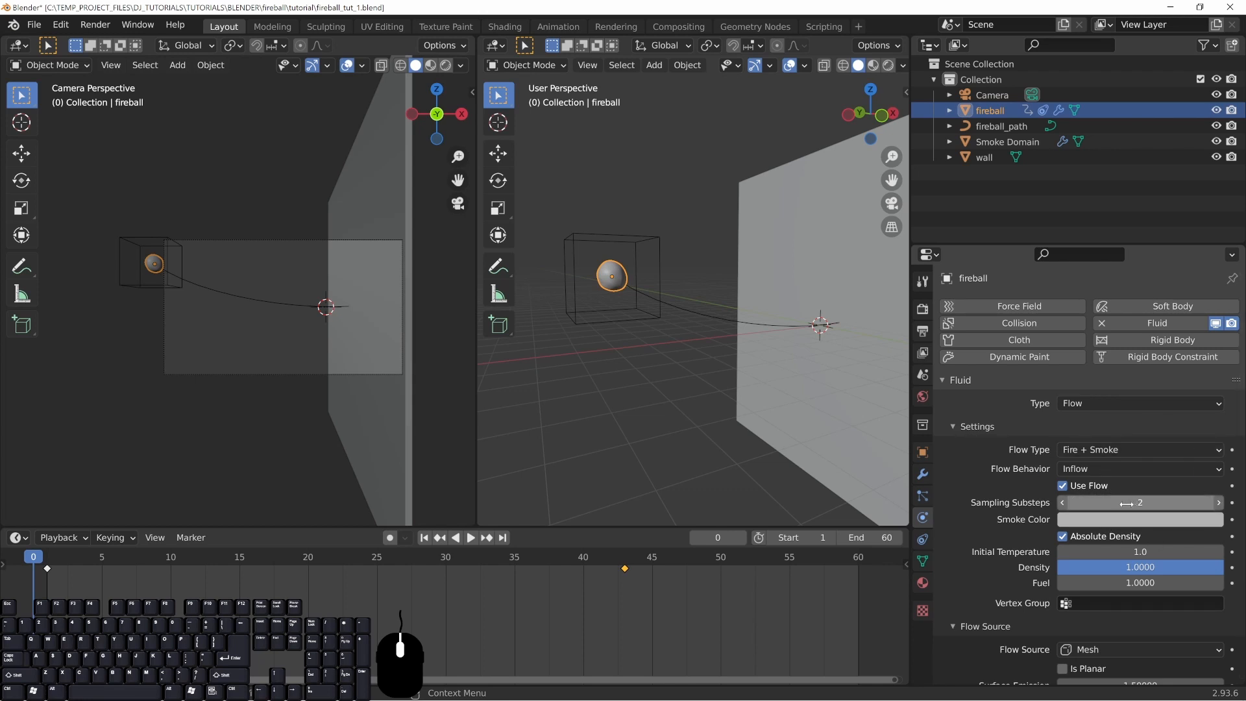
{"action": "left_click", "coordinate": [959, 426]}
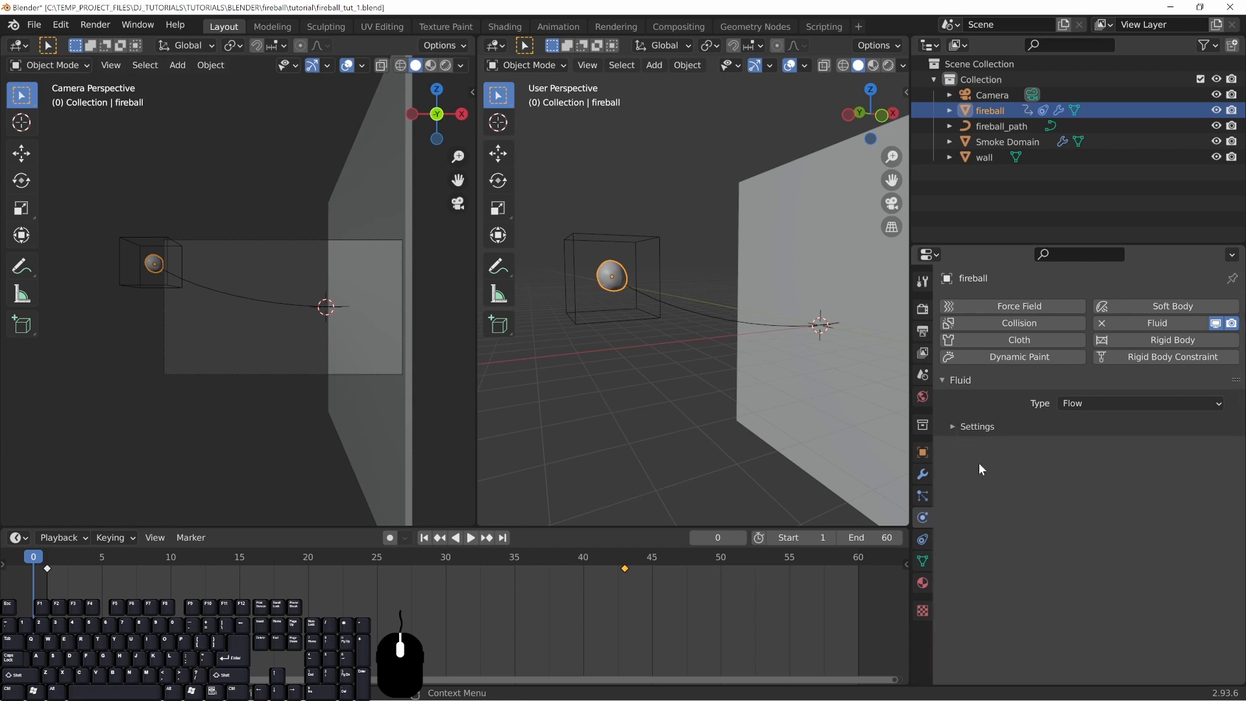
{"action": "left_click", "coordinate": [944, 382]}
- Inspect the fireball mesh inside its smoke domain from several angles
{"action": "middle_click_drag", "start_coordinate": [594, 258], "coordinate": [689, 320]}
{"action": "scroll", "coordinate": [623, 314], "scroll_direction": "up", "scroll_amount": 1}
{"action": "scroll", "coordinate": [719, 333], "scroll_direction": "up", "scroll_amount": 3}
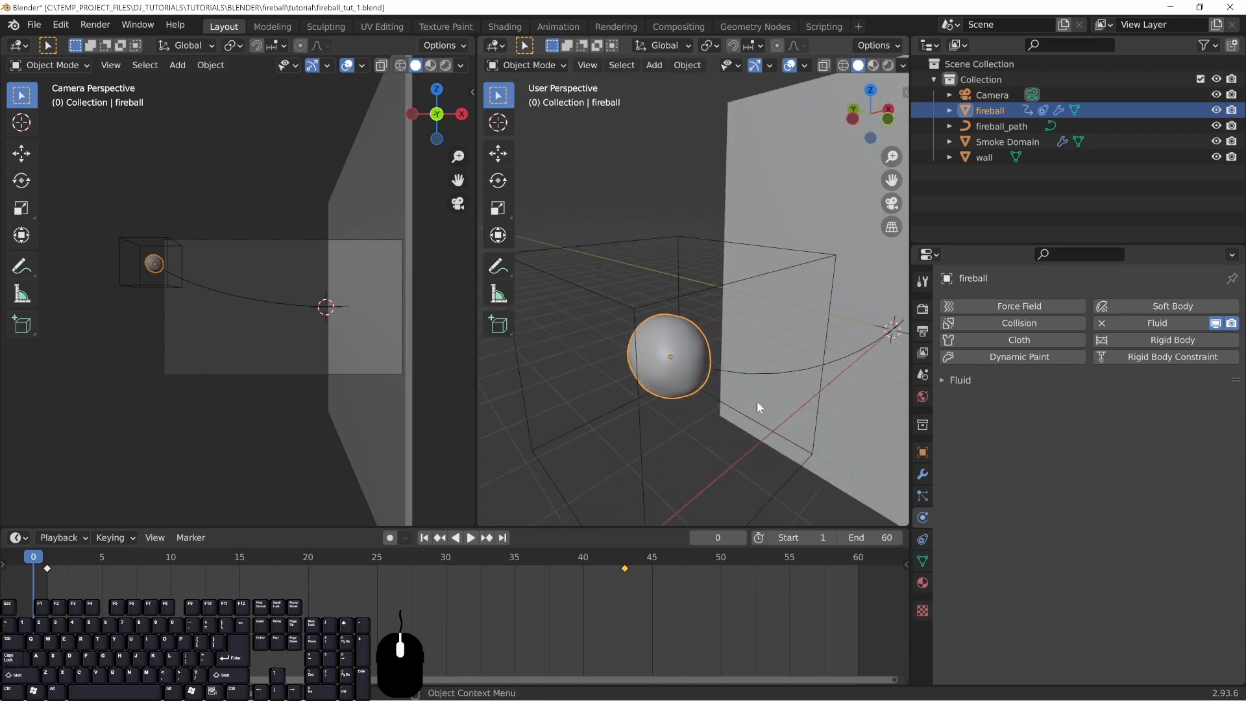
{"action": "middle_click_drag", "start_coordinate": [663, 370], "coordinate": [711, 301]}
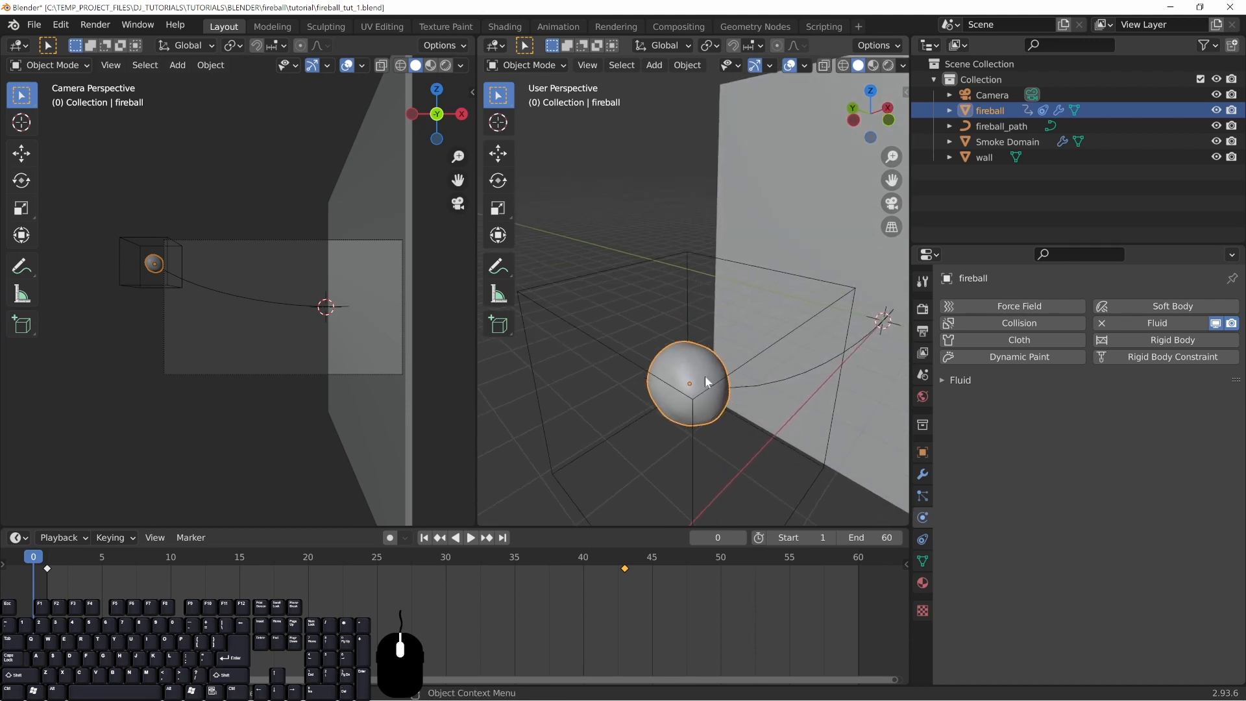
{"action": "middle_click_drag", "start_coordinate": [687, 361], "coordinate": [701, 373]}
{"action": "middle_click_drag", "start_coordinate": [827, 480], "coordinate": [706, 388]}
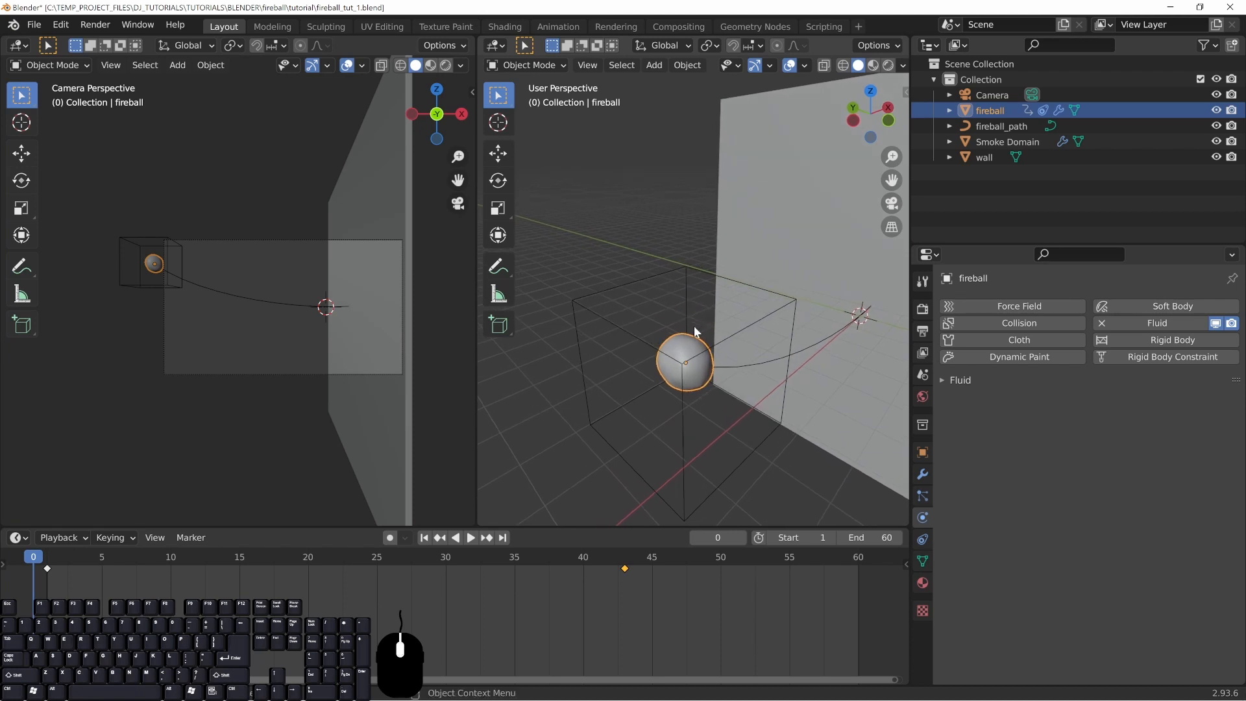
{"action": "middle_click_drag", "start_coordinate": [723, 410], "coordinate": [668, 323]}
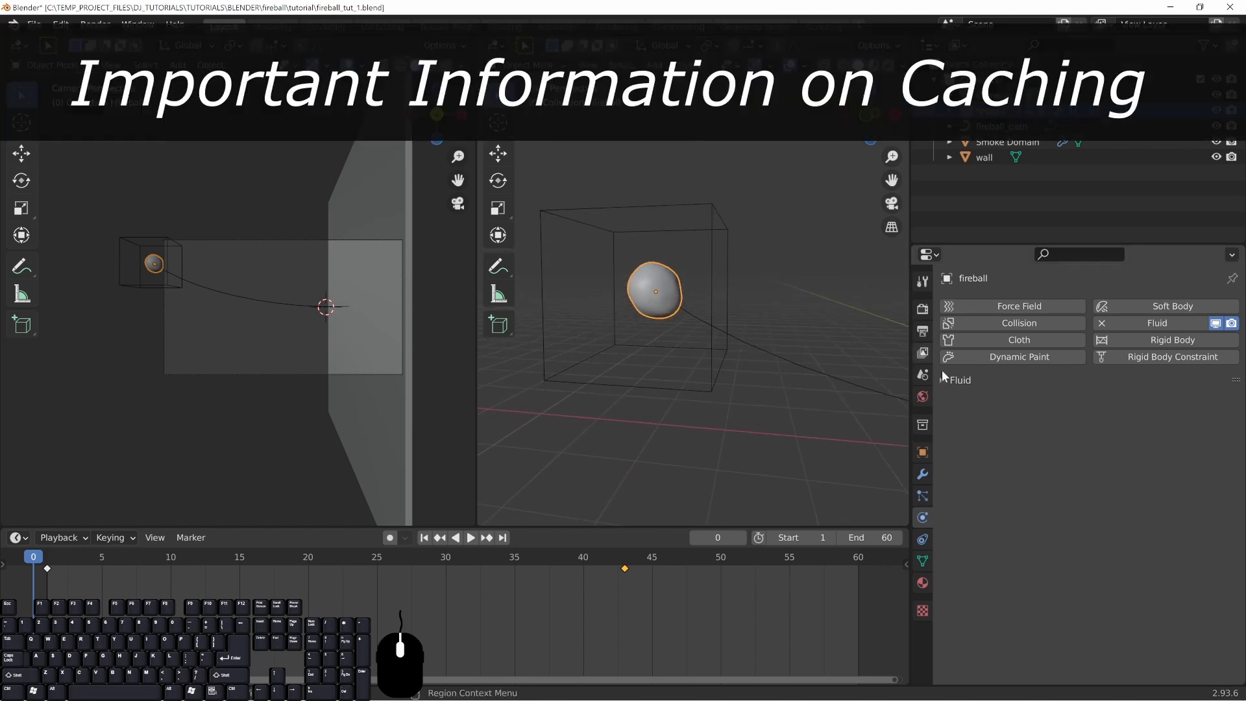
- Select the Smoke Domain and review its fluid domain settings, including resolution, time steps and border collisions
{"action": "left_click", "coordinate": [646, 209]}
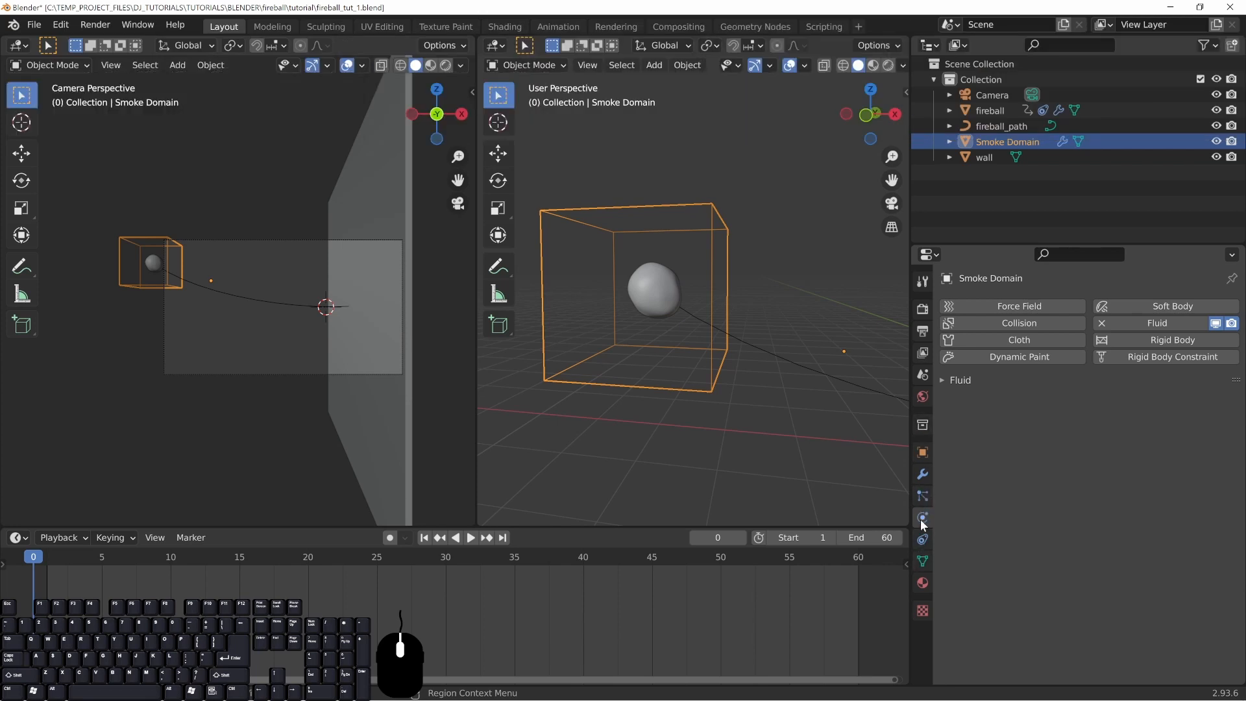
{"action": "left_click", "coordinate": [940, 380]}
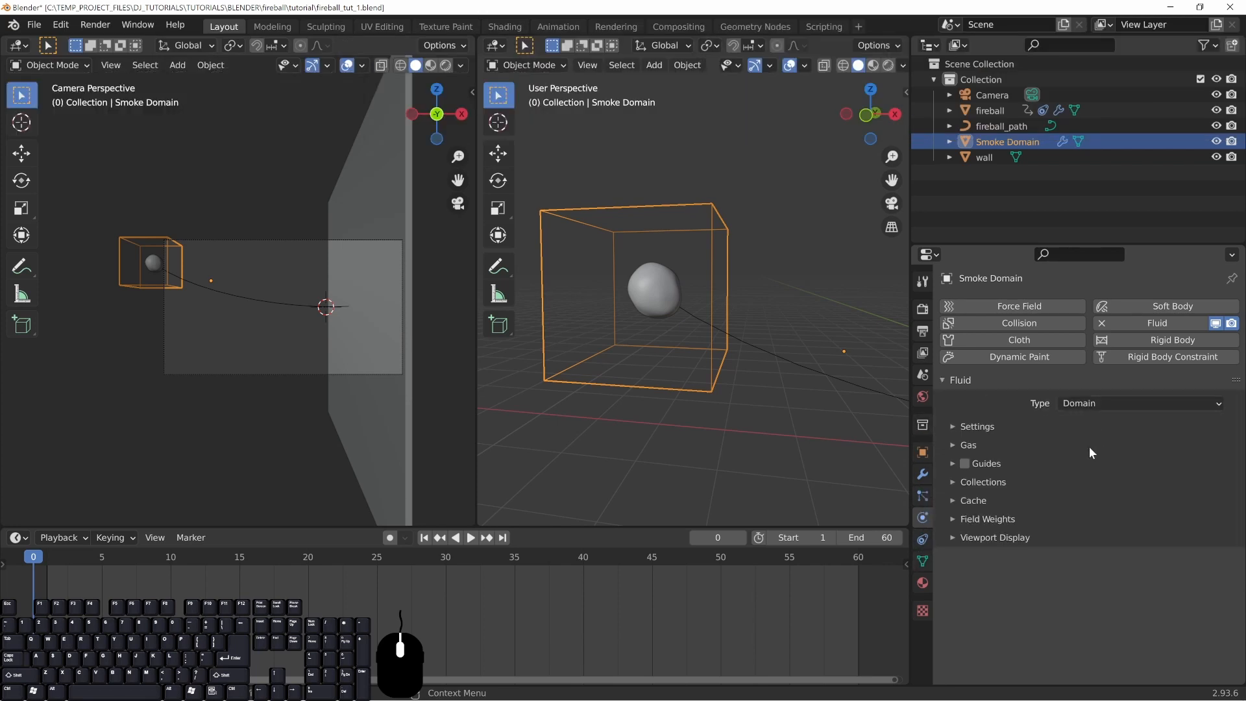
{"action": "left_click", "coordinate": [952, 426]}
{"action": "scroll", "coordinate": [947, 429], "scroll_direction": "down", "scroll_amount": 2}
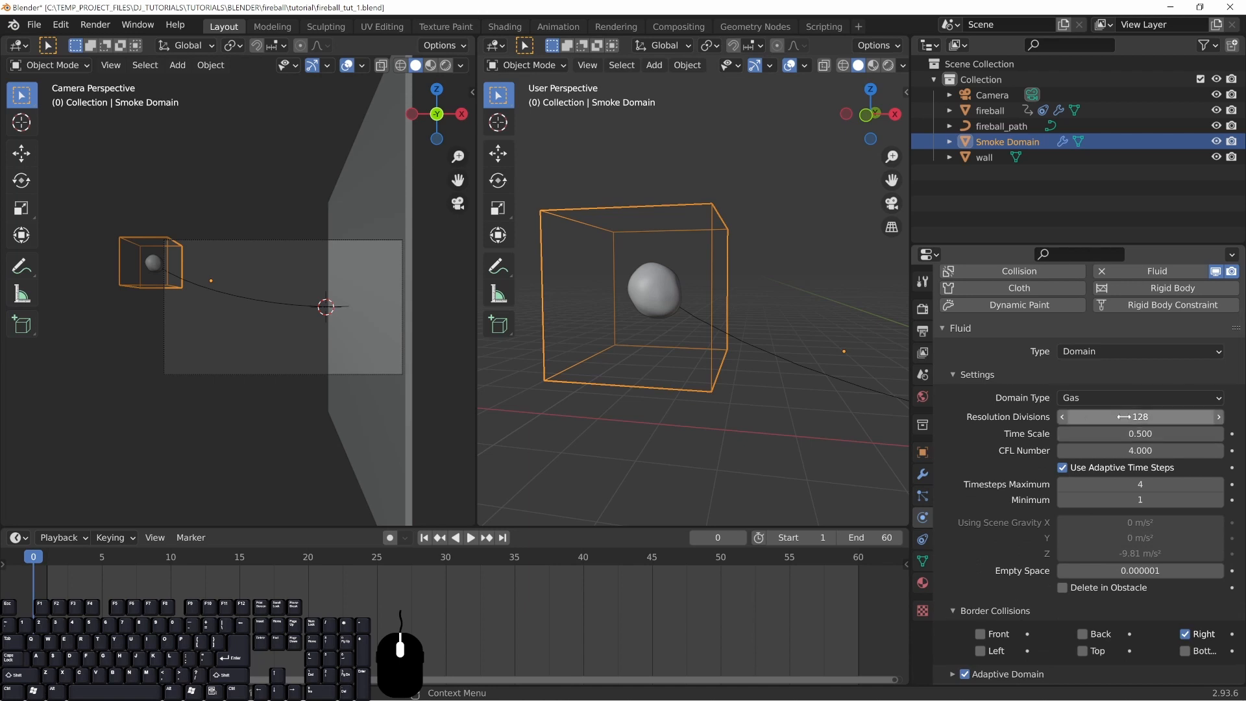
{"action": "scroll", "coordinate": [1039, 559], "scroll_direction": "down", "scroll_amount": 4}
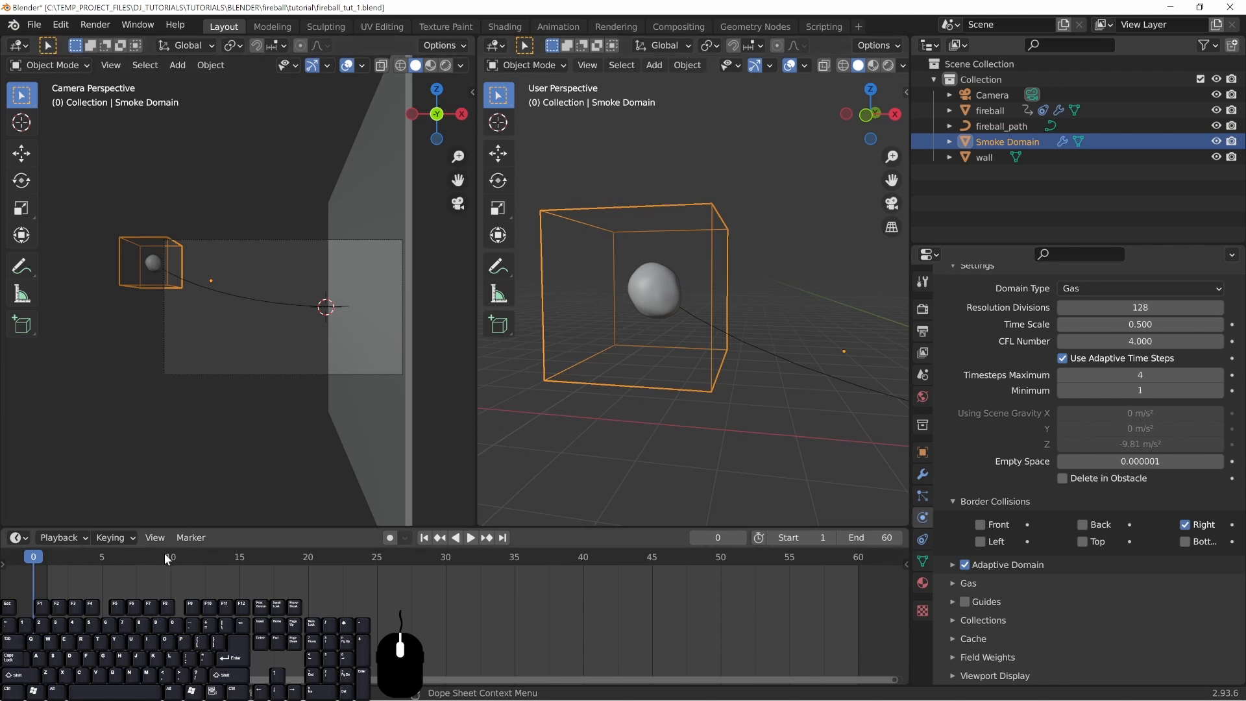
- Play the cached simulation, stop it at frame 14 and check how the flames line up with the moving fireball
{"action": "left_click", "coordinate": [471, 538]}
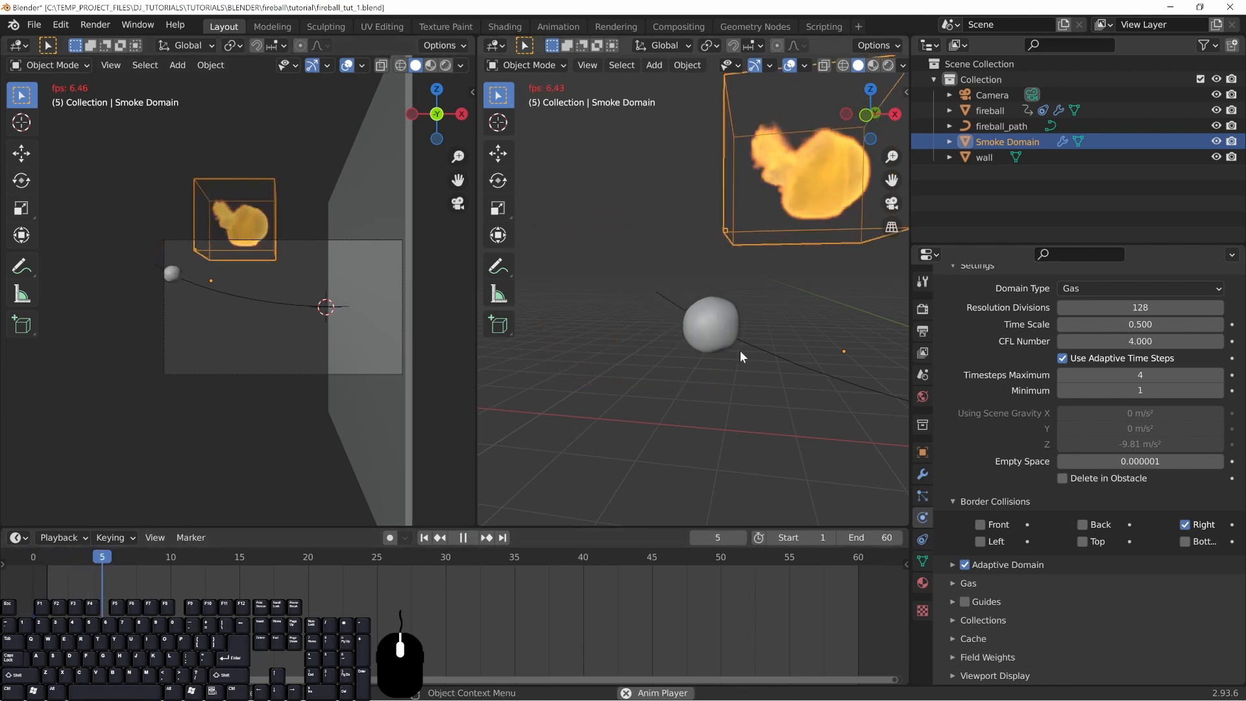
{"action": "left_click", "coordinate": [462, 538]}
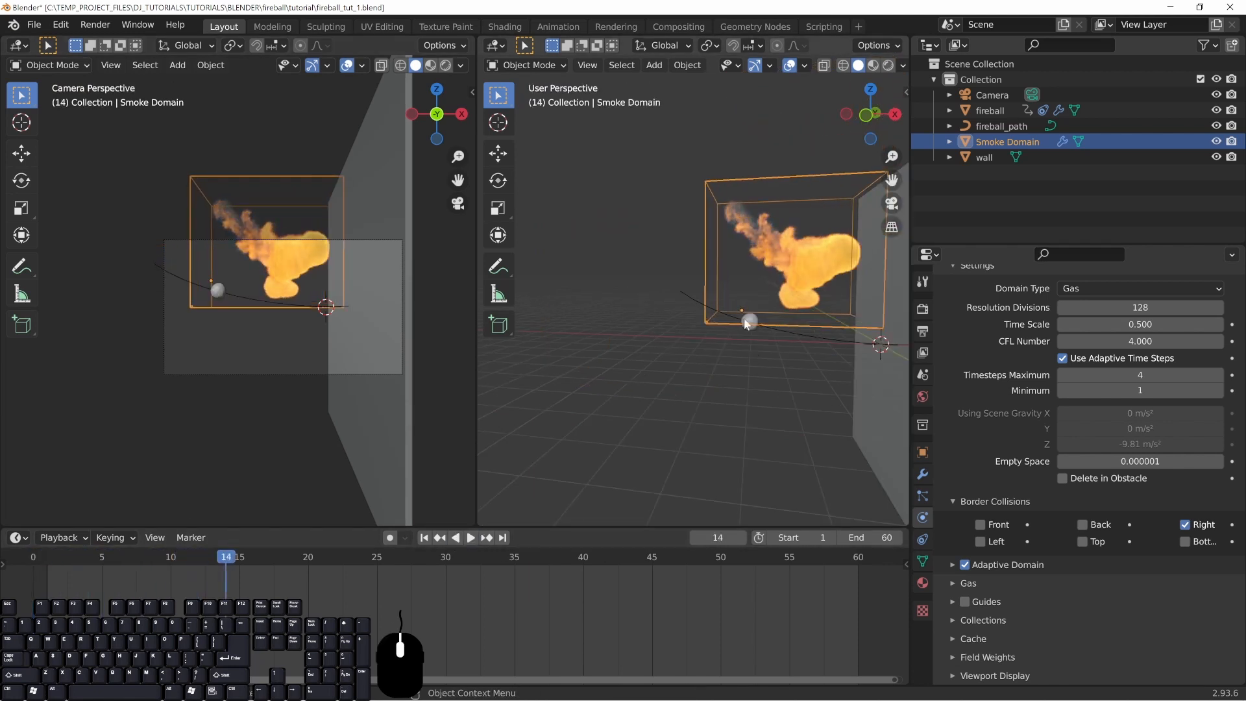
{"action": "middle_click_drag", "start_coordinate": [695, 372], "coordinate": [711, 373]}
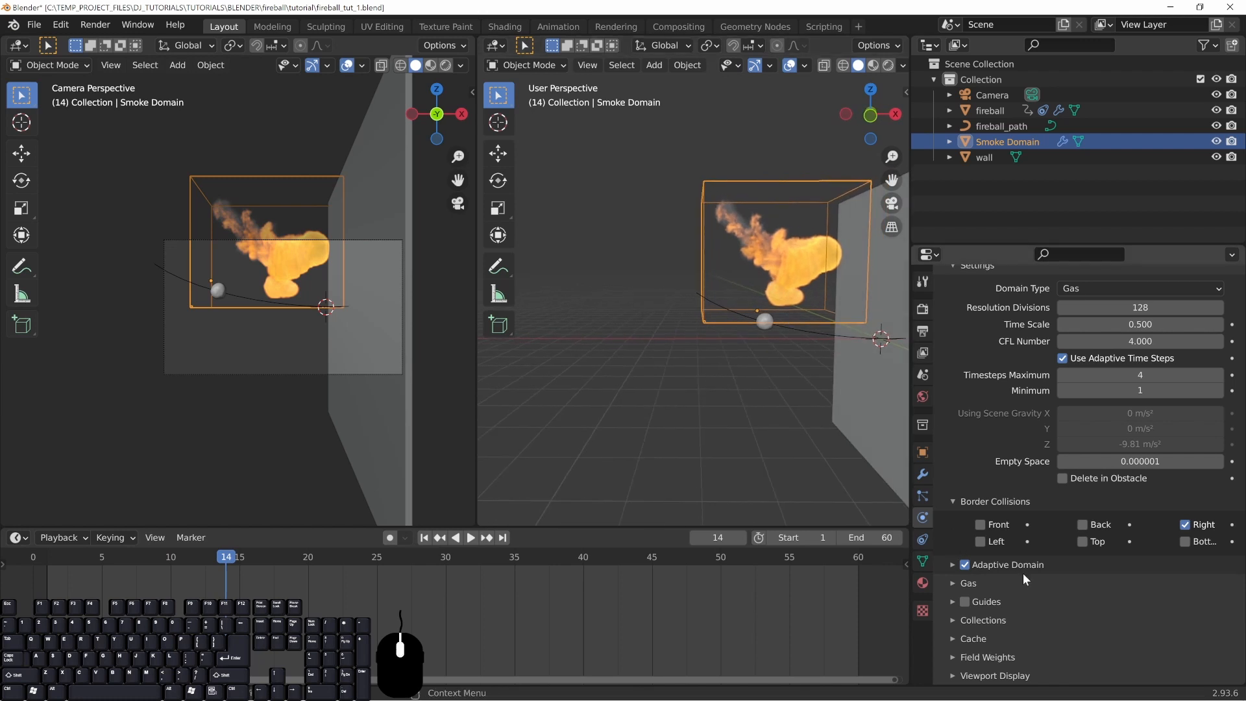
- Change the Smoke Domain's cache folder to smoke_cache_2
{"action": "left_click", "coordinate": [980, 639]}
{"action": "scroll", "coordinate": [952, 637], "scroll_direction": "down", "scroll_amount": 3}
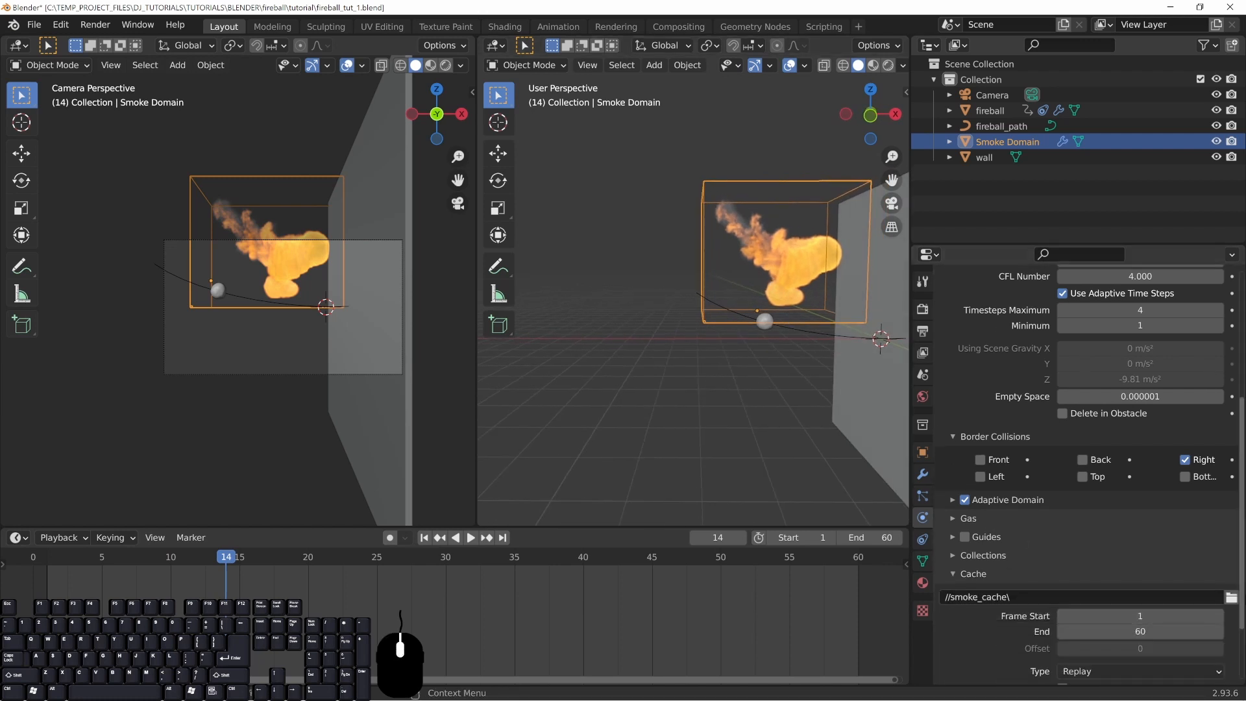
{"action": "left_click", "coordinate": [1232, 597]}
{"action": "left_click", "coordinate": [419, 109]}
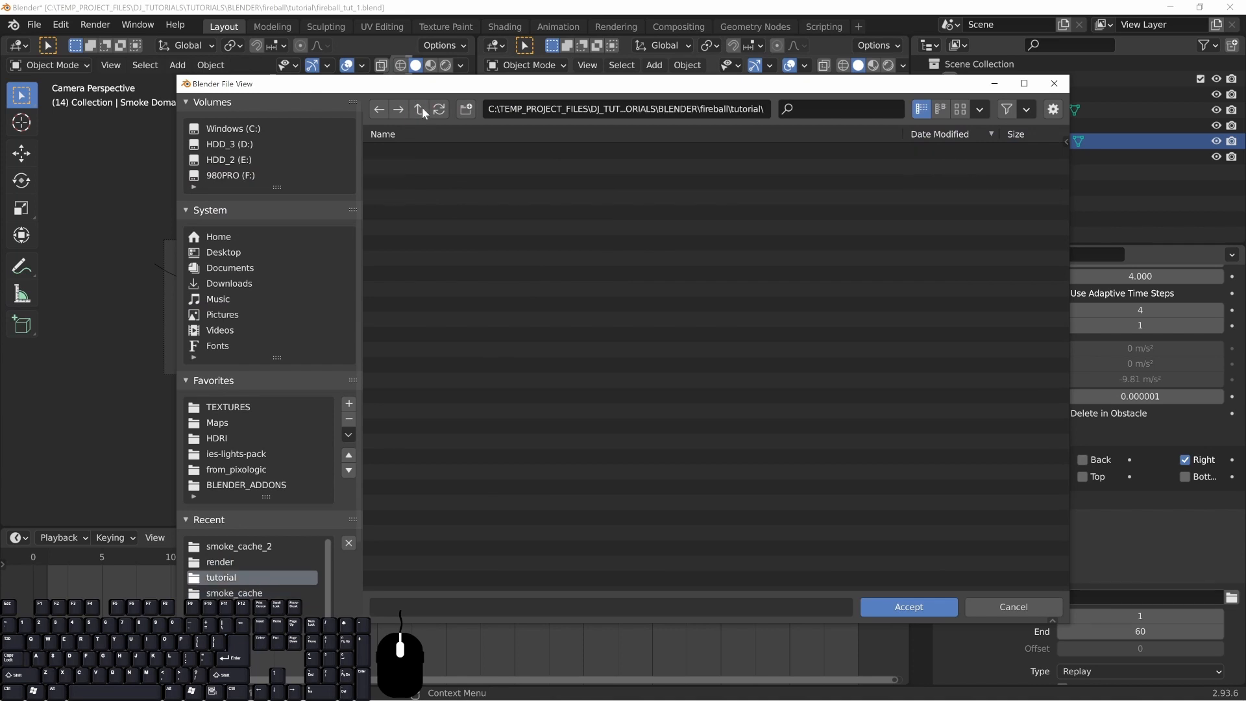
{"action": "double_click", "coordinate": [422, 151]}
{"action": "left_click", "coordinate": [920, 610]}
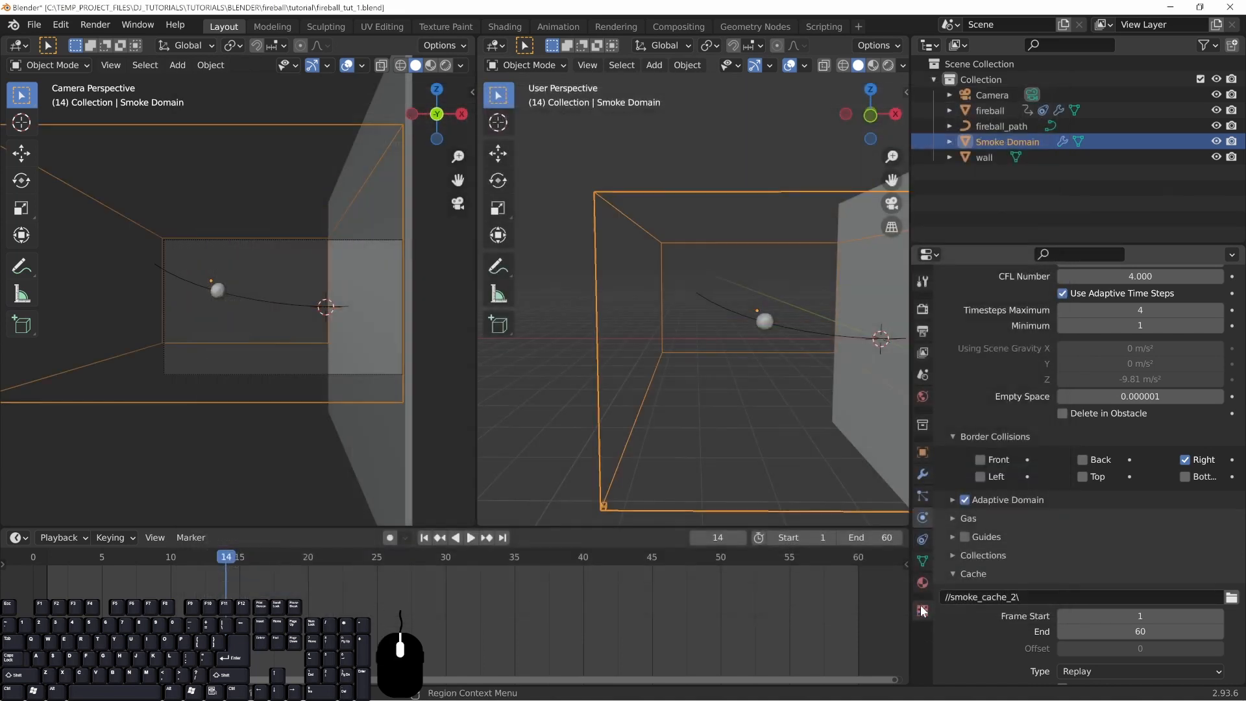
- Play the simulation from frame 1 to watch the fire trail, stop it and go to frame 28
{"action": "left_click", "coordinate": [49, 551]}
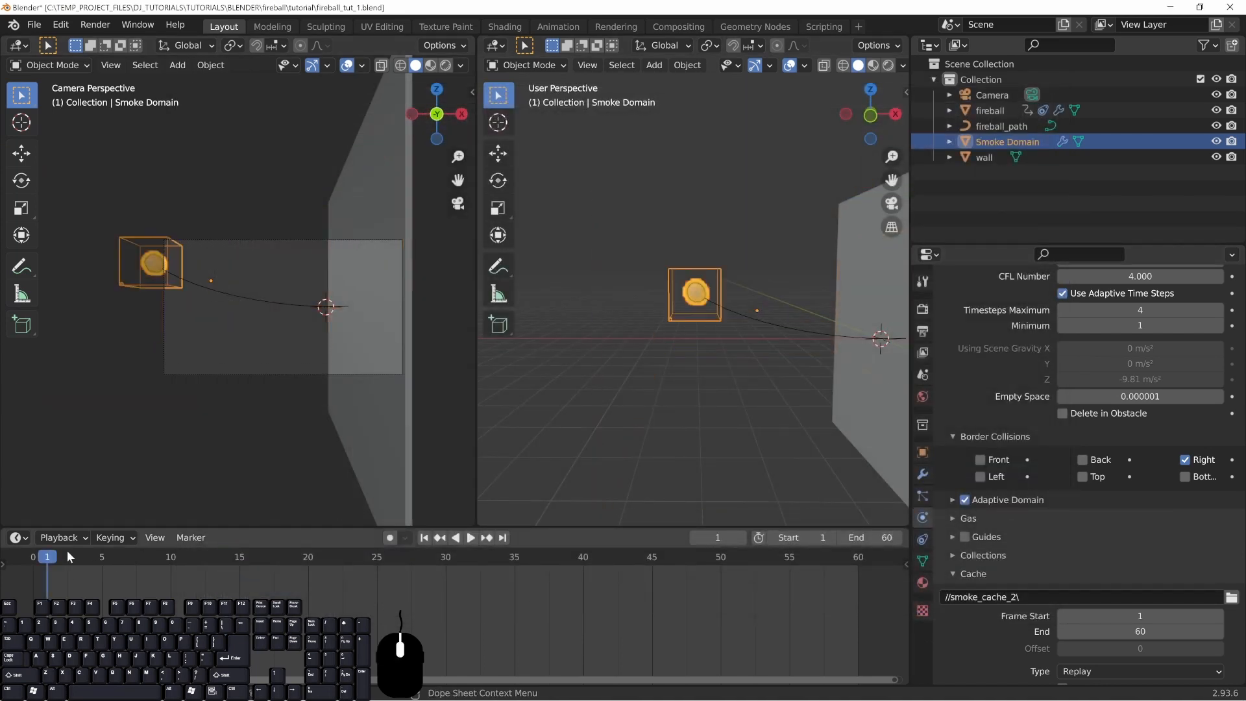
{"action": "left_click", "coordinate": [471, 538]}
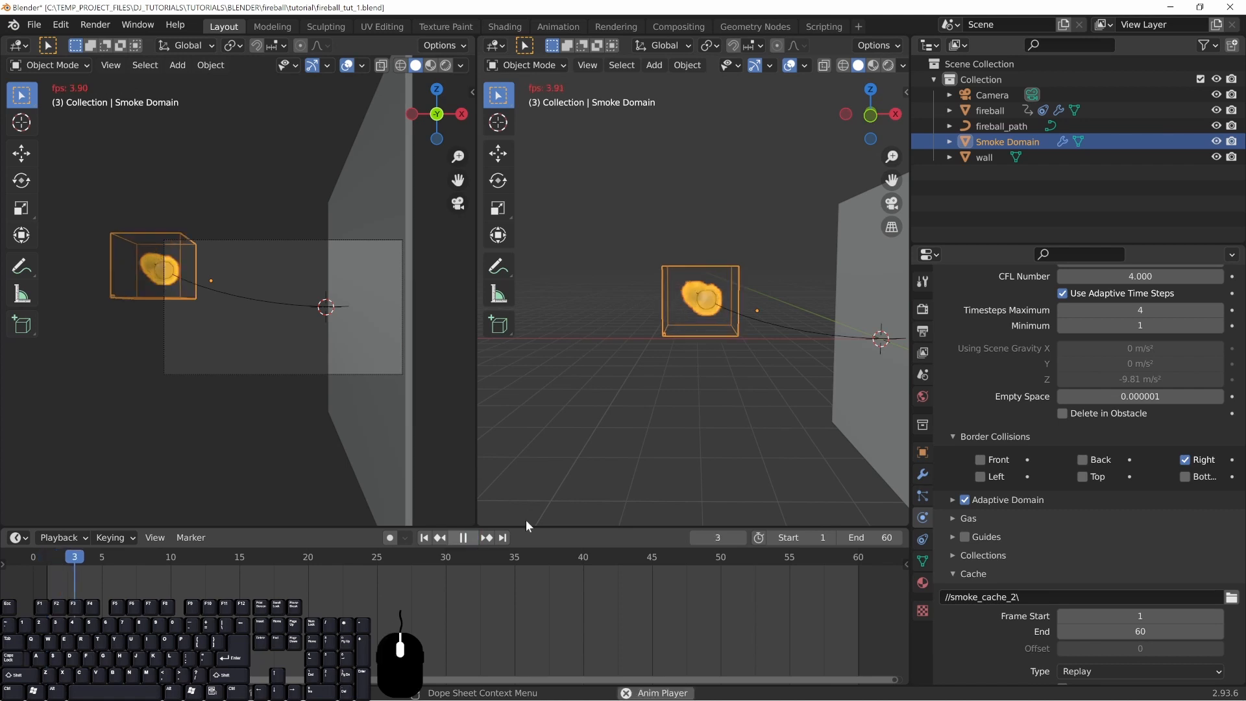
{"action": "middle_click_drag", "start_coordinate": [700, 361], "coordinate": [733, 357], "text": "shift"}
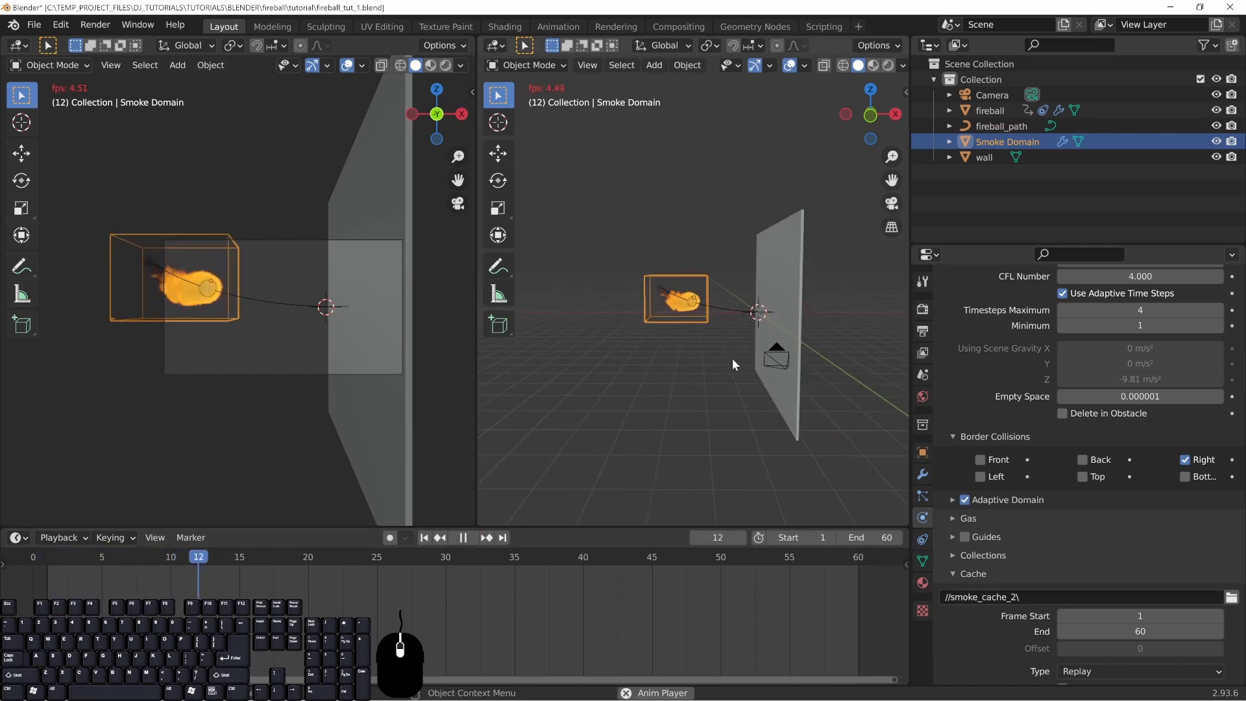
{"action": "scroll", "coordinate": [733, 358], "scroll_direction": "up", "scroll_amount": 5}
{"action": "scroll", "coordinate": [757, 415], "scroll_direction": "up", "scroll_amount": 1}
{"action": "middle_click_drag", "start_coordinate": [757, 415], "coordinate": [736, 404]}
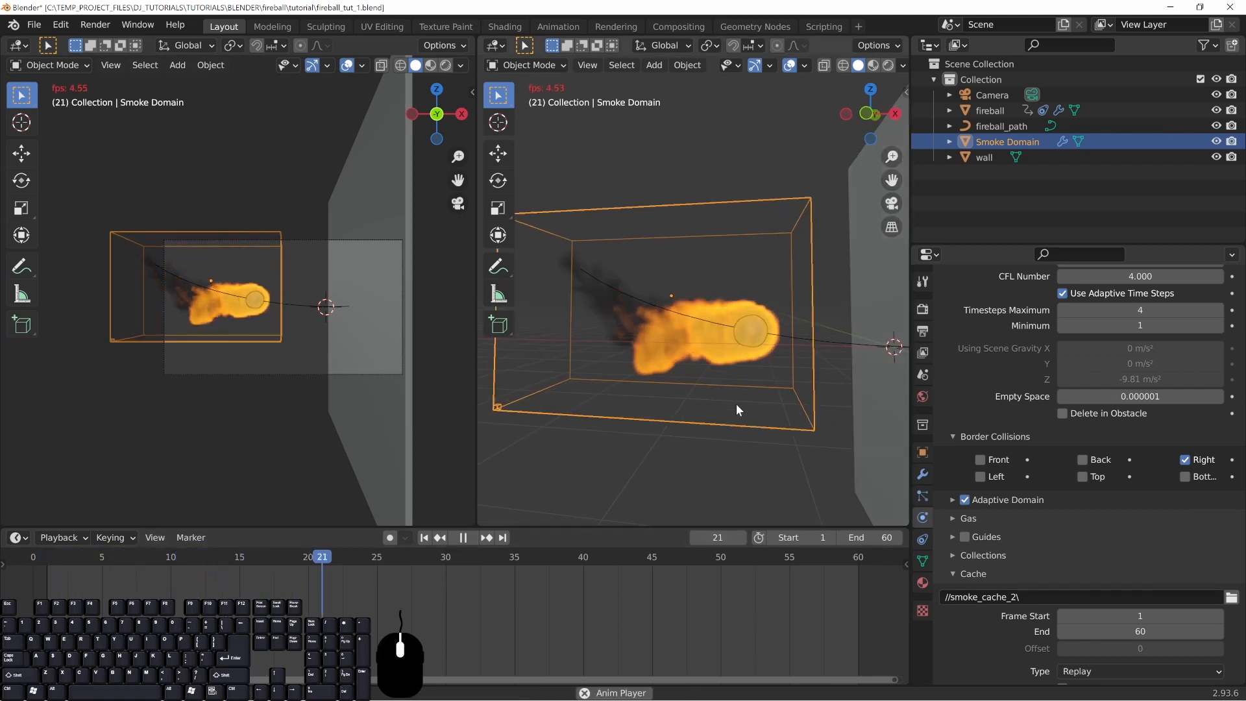
{"action": "scroll", "coordinate": [736, 404], "scroll_direction": "down", "scroll_amount": 1}
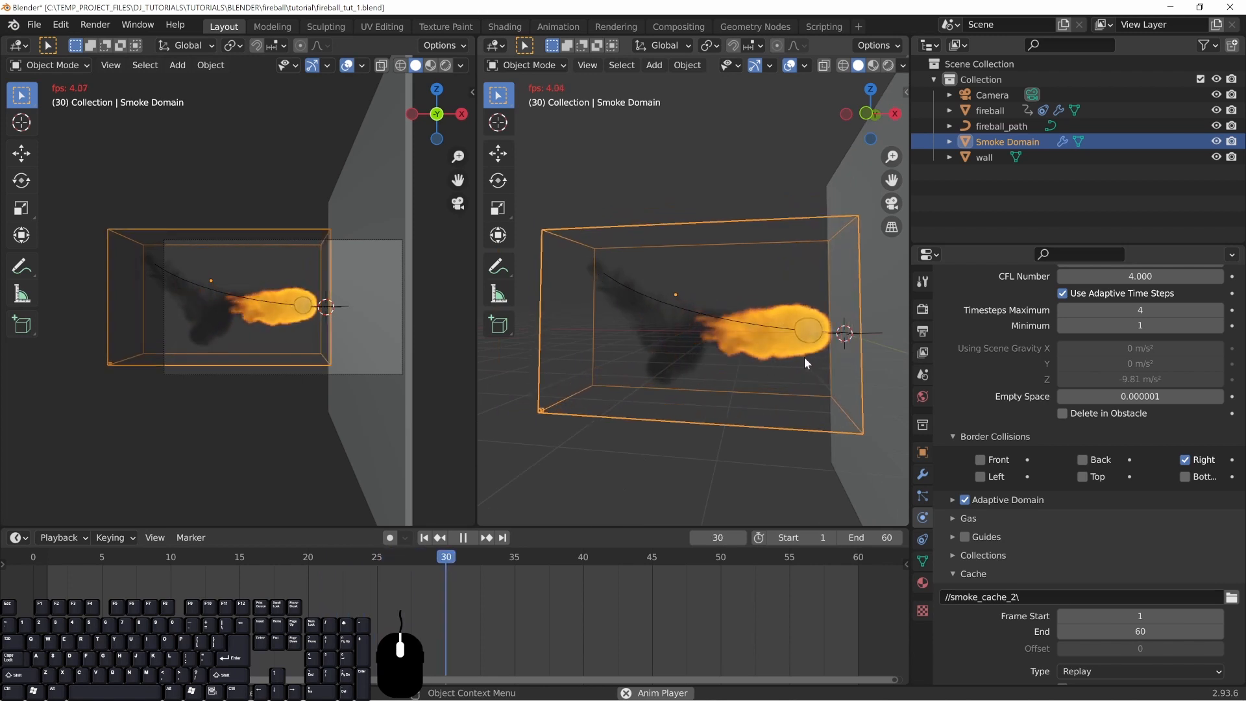
{"action": "scroll", "coordinate": [808, 345], "scroll_direction": "down", "scroll_amount": 2}
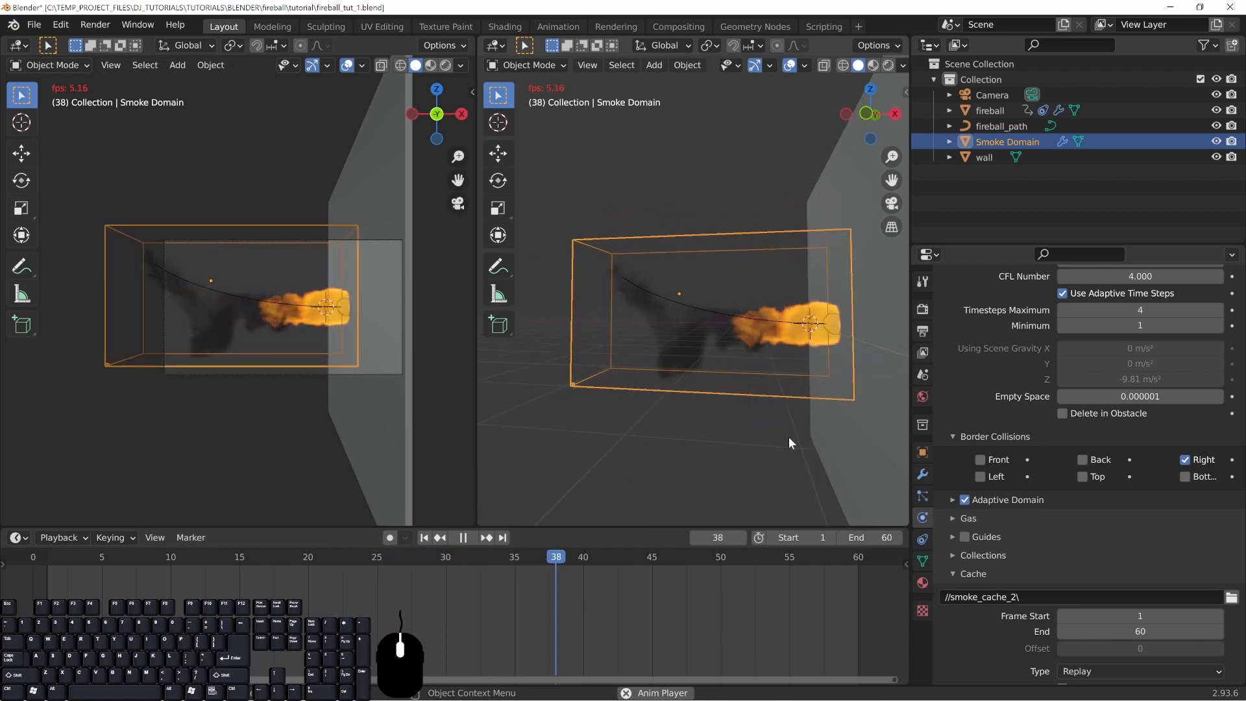
{"action": "left_click", "coordinate": [465, 539]}
{"action": "left_click", "coordinate": [416, 559]}
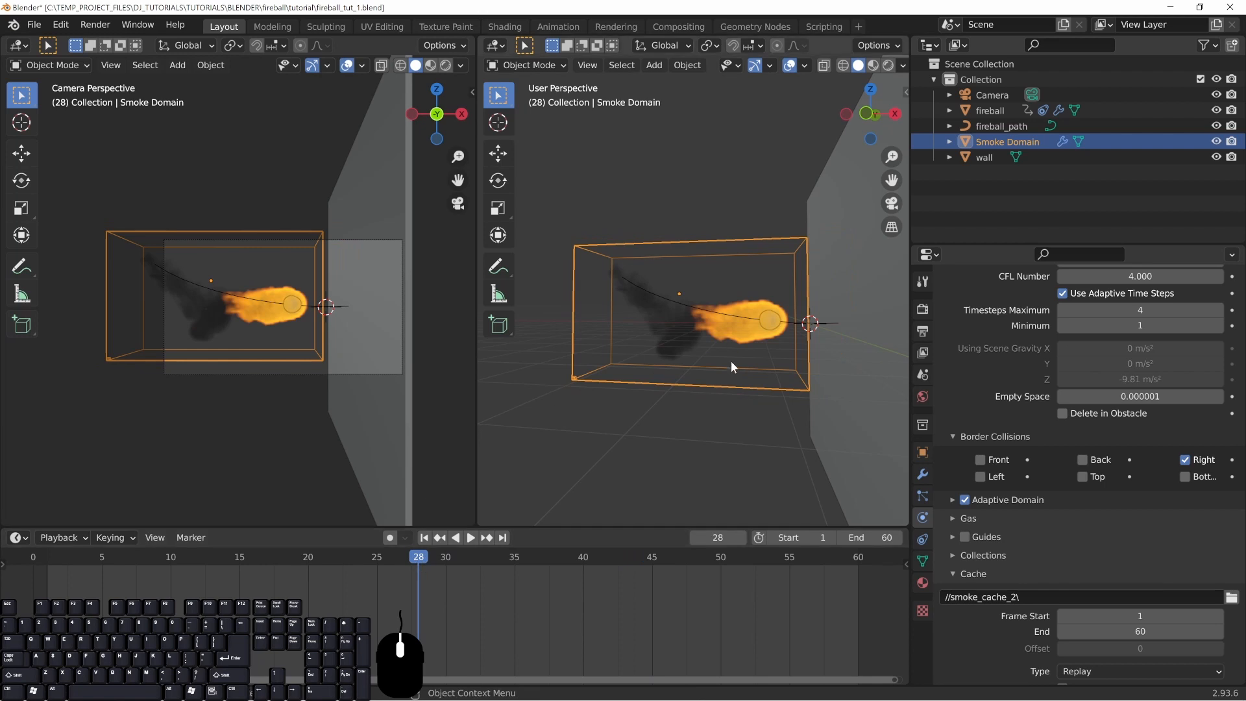
- Examine the smoke trail, the flames and the lower corner of the smoke domain at frame 28
{"action": "scroll", "coordinate": [730, 344], "scroll_direction": "up", "scroll_amount": 6}
{"action": "middle_click_drag", "start_coordinate": [704, 417], "coordinate": [731, 344], "text": "shift"}
{"action": "scroll", "coordinate": [731, 345], "scroll_direction": "down", "scroll_amount": 5}
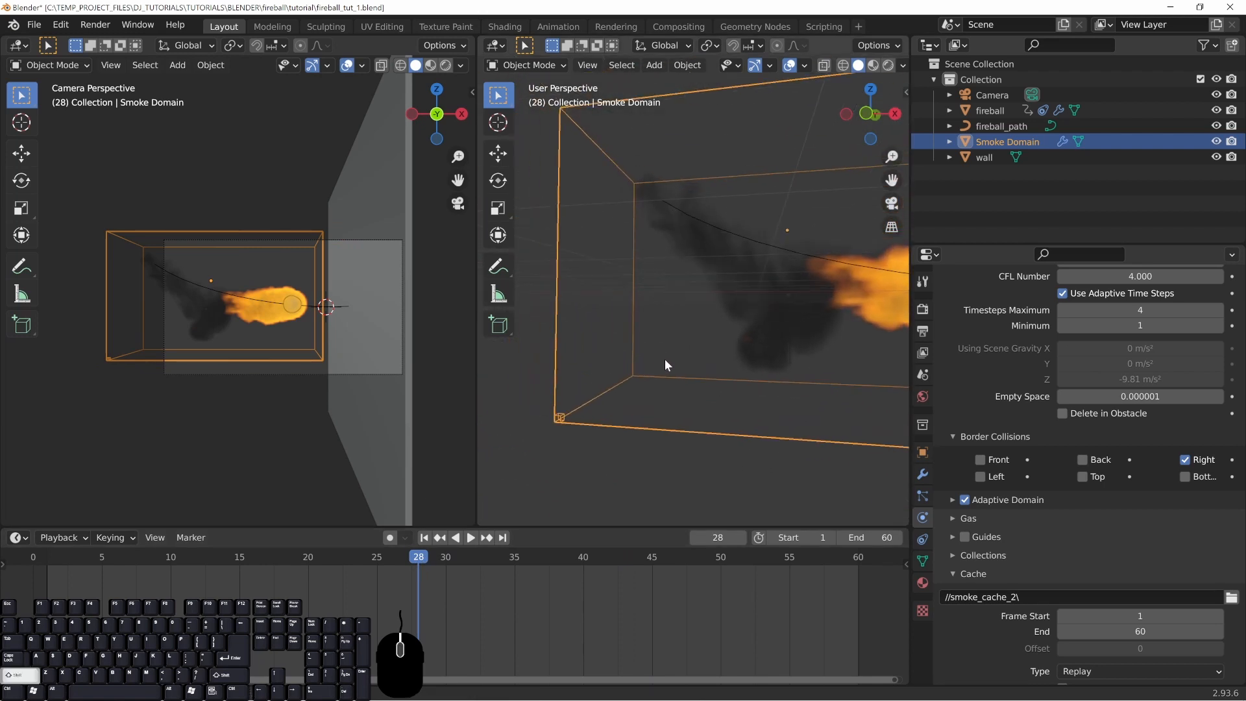
{"action": "middle_click_drag", "start_coordinate": [559, 459], "coordinate": [556, 406], "text": "shift"}
{"action": "middle_click_drag", "start_coordinate": [714, 316], "coordinate": [681, 313]}
{"action": "scroll", "coordinate": [677, 358], "scroll_direction": "up", "scroll_amount": 4}
{"action": "scroll", "coordinate": [680, 325], "scroll_direction": "down", "scroll_amount": 6}
{"action": "middle_click_drag", "start_coordinate": [768, 315], "coordinate": [720, 312], "text": "shift"}
- Hide the wall in the viewport and get a close view of the small cube in the smoke domain's lower corner
{"action": "left_click", "coordinate": [1215, 156]}
{"action": "middle_click_drag", "start_coordinate": [863, 309], "coordinate": [663, 305]}
{"action": "scroll", "coordinate": [781, 270], "scroll_direction": "up", "scroll_amount": 3}
{"action": "middle_click_drag", "start_coordinate": [692, 407], "coordinate": [801, 281], "text": "shift"}
{"action": "scroll", "coordinate": [725, 341], "scroll_direction": "up", "scroll_amount": 2}
{"action": "scroll", "coordinate": [725, 340], "scroll_direction": "up", "scroll_amount": 2}
{"action": "middle_click_drag", "start_coordinate": [794, 343], "coordinate": [762, 329], "text": "shift"}
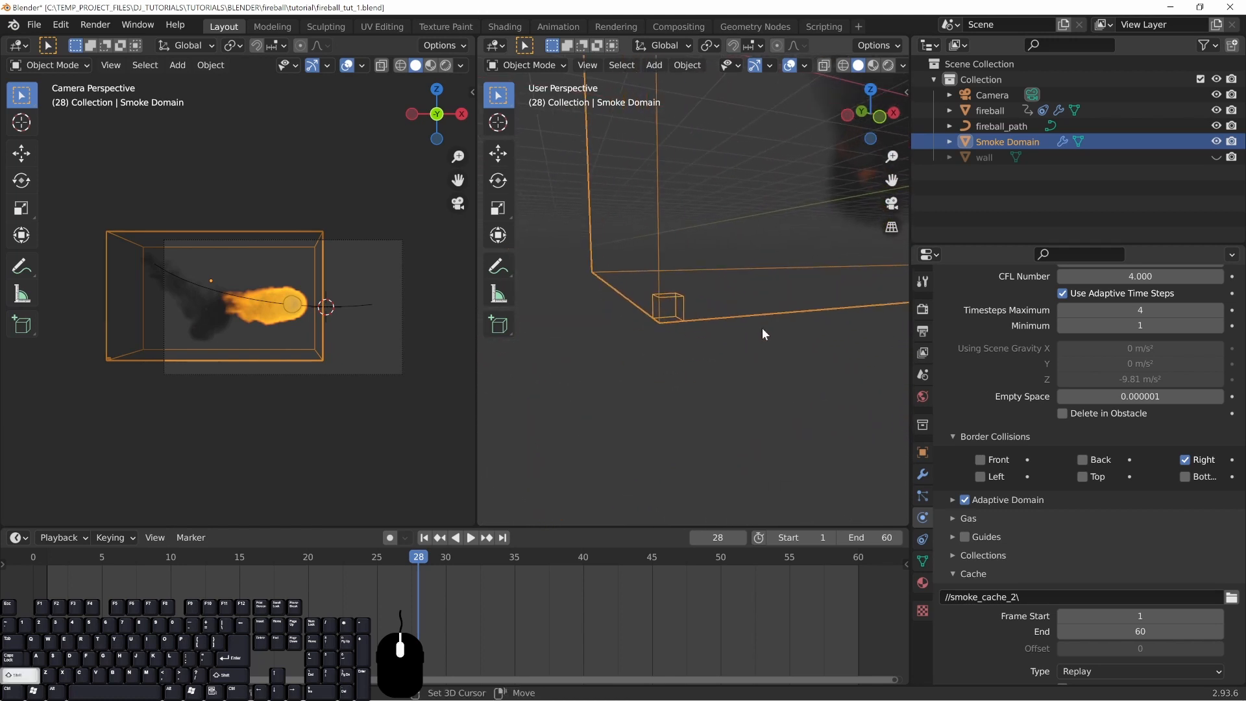
{"action": "middle_click_drag", "start_coordinate": [657, 312], "coordinate": [695, 317]}
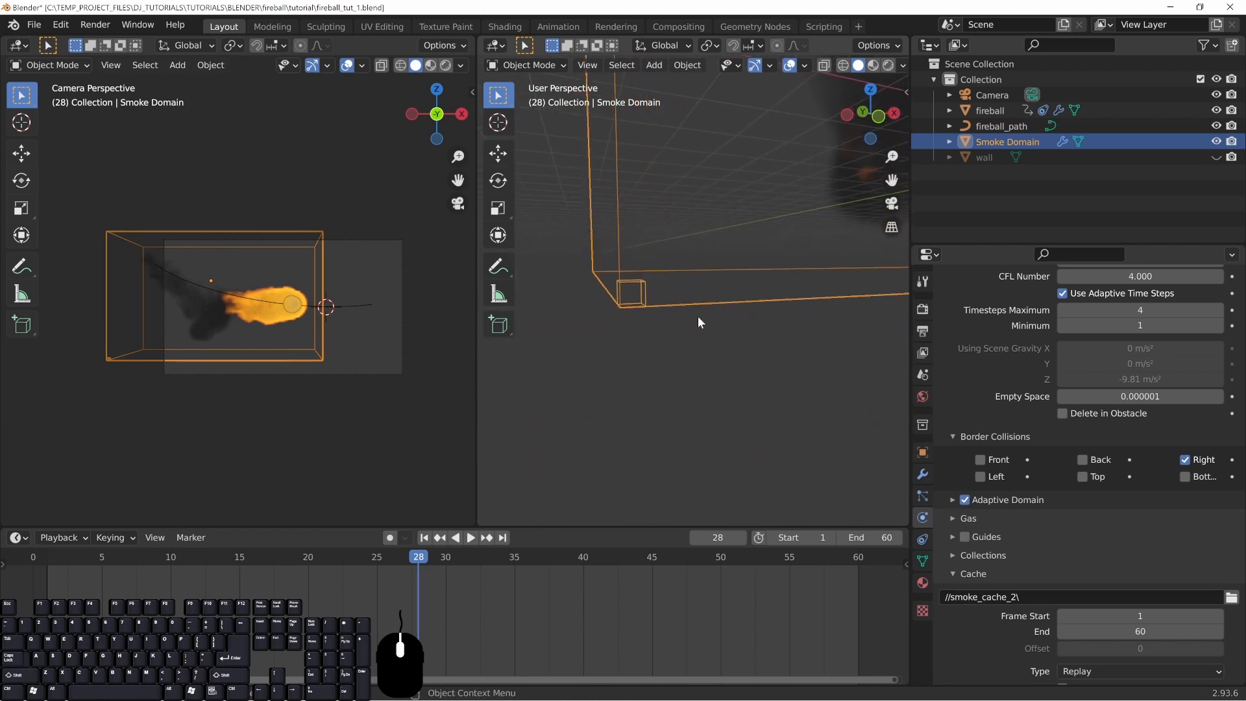
- Examine the size of the domain's small corner cube in front orthographic view
{"action": "key", "text": "KP_1"}
{"action": "scroll", "coordinate": [621, 305], "scroll_direction": "up", "scroll_amount": 2}
{"action": "middle_click_drag", "start_coordinate": [591, 275], "coordinate": [771, 390], "text": "shift"}
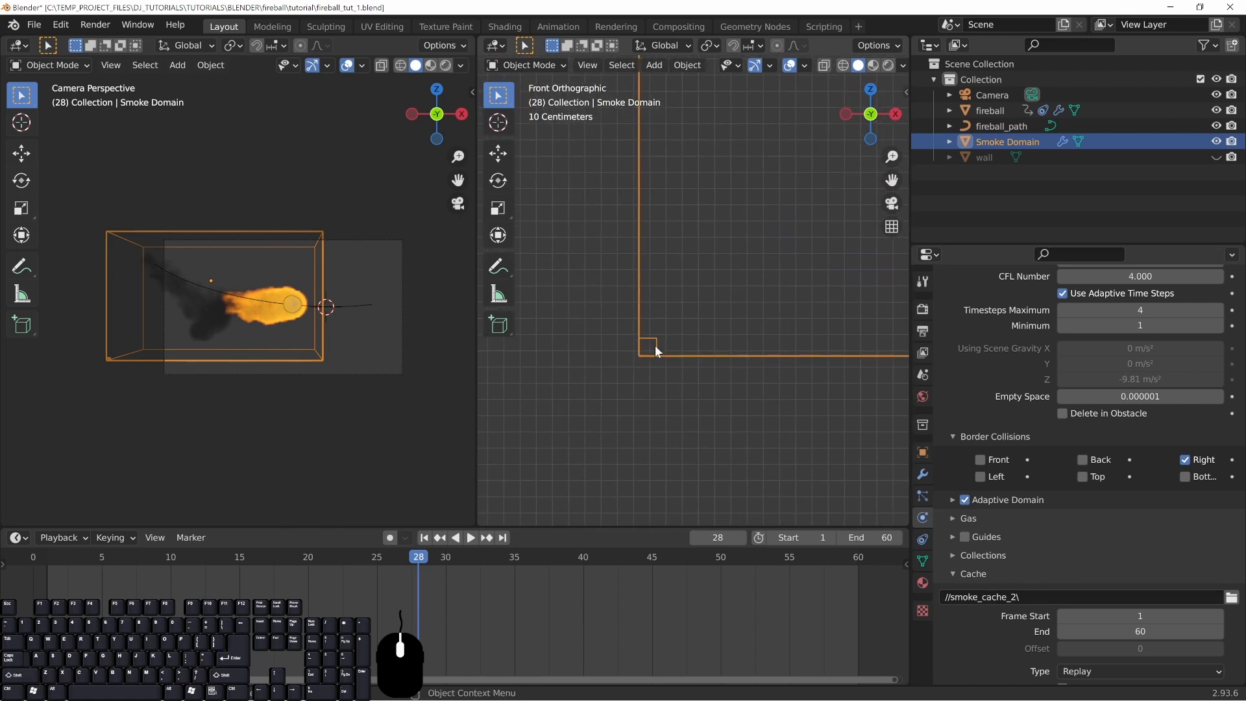
- Examine the fireball's outline and the surrounding flames up close in right orthographic view
{"action": "key", "text": "KP_3"}
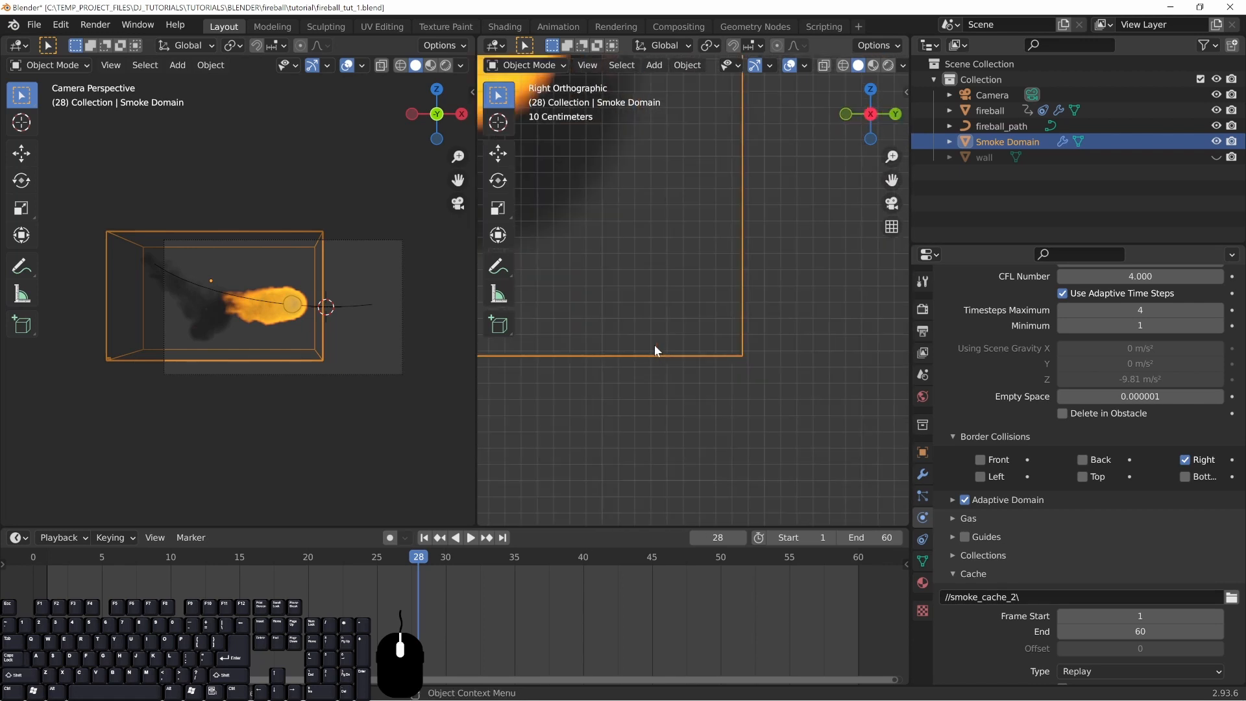
{"action": "mouse_move", "coordinate": [688, 357]}
{"action": "middle_mouse_down", "text": "shift"}
{"action": "mouse_move", "coordinate": [605, 368]}
{"action": "mouse_move", "coordinate": [684, 351]}
{"action": "middle_mouse_up", "text": "shift"}
{"action": "middle_click_drag", "start_coordinate": [748, 231], "coordinate": [627, 411], "text": "shift"}
{"action": "scroll", "coordinate": [702, 226], "scroll_direction": "down", "scroll_amount": 1}
{"action": "middle_click_drag", "start_coordinate": [690, 200], "coordinate": [634, 337], "text": "shift"}
{"action": "scroll", "coordinate": [631, 331], "scroll_direction": "up", "scroll_amount": 3}
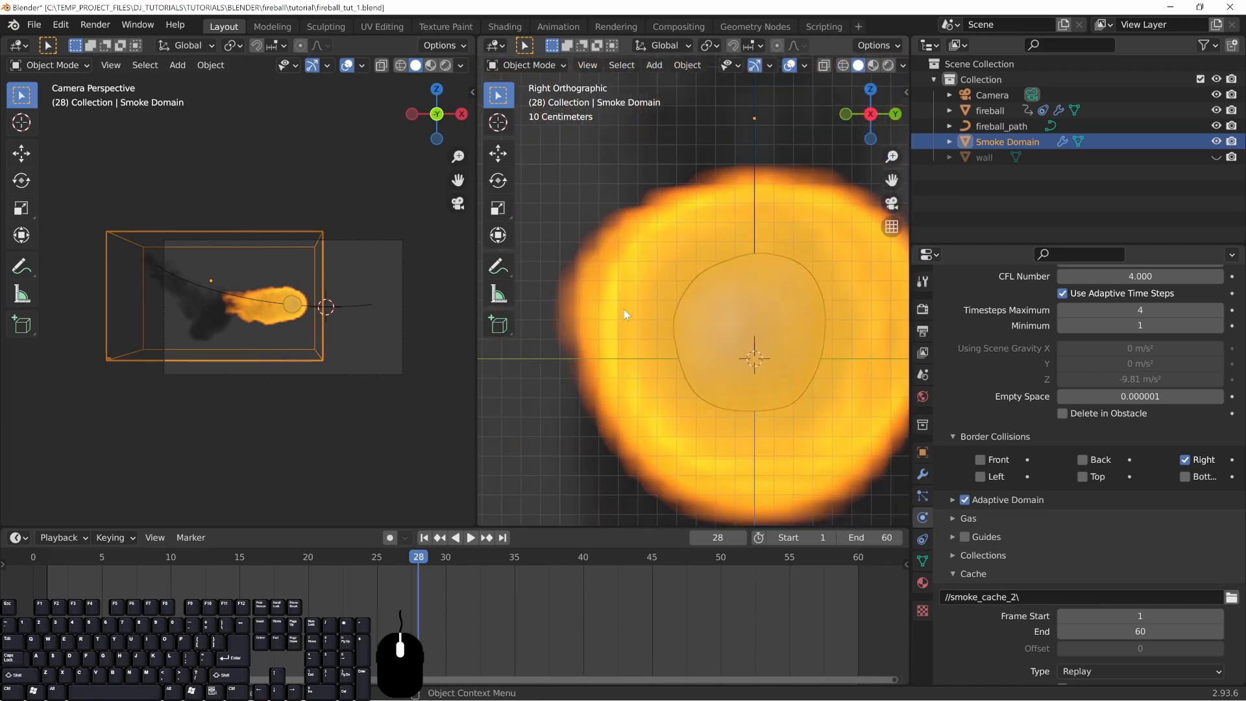
{"action": "middle_click_drag", "start_coordinate": [628, 282], "coordinate": [571, 465], "text": "shift"}
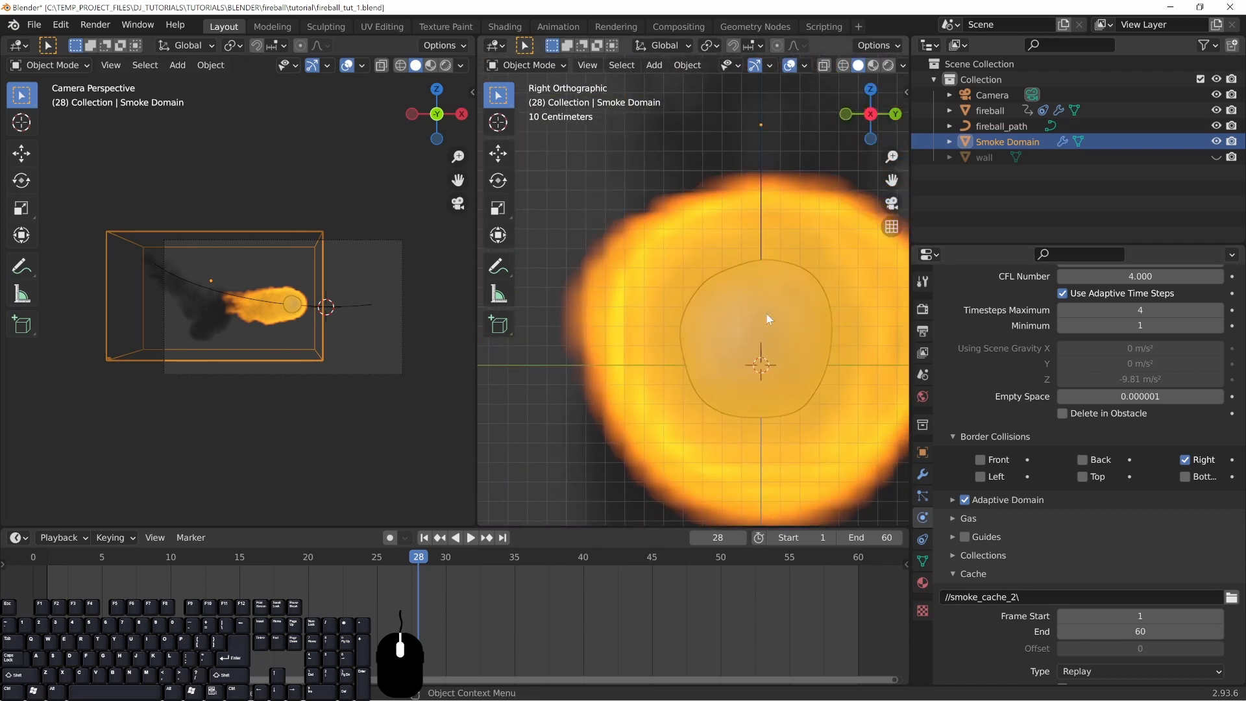
- Examine the smoke domain's corner cube, the flames and the smoke trail in right orthographic and perspective views at frame 28
{"action": "scroll", "coordinate": [577, 334], "scroll_direction": "down", "scroll_amount": 4}
{"action": "middle_click_drag", "start_coordinate": [653, 464], "coordinate": [642, 318], "text": "shift"}
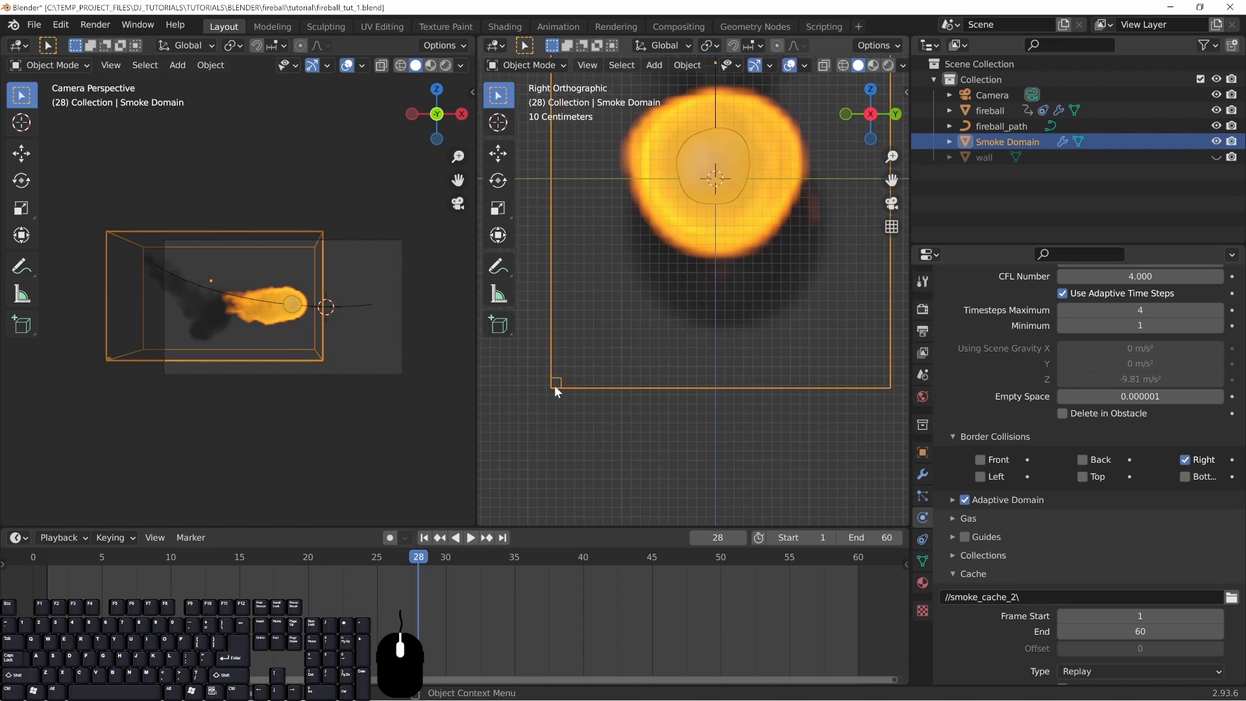
{"action": "middle_click_drag", "start_coordinate": [612, 196], "coordinate": [725, 247]}
{"action": "middle_click_drag", "start_coordinate": [846, 269], "coordinate": [559, 265], "text": "shift"}
{"action": "scroll", "coordinate": [1020, 446], "scroll_direction": "up", "scroll_amount": 5}
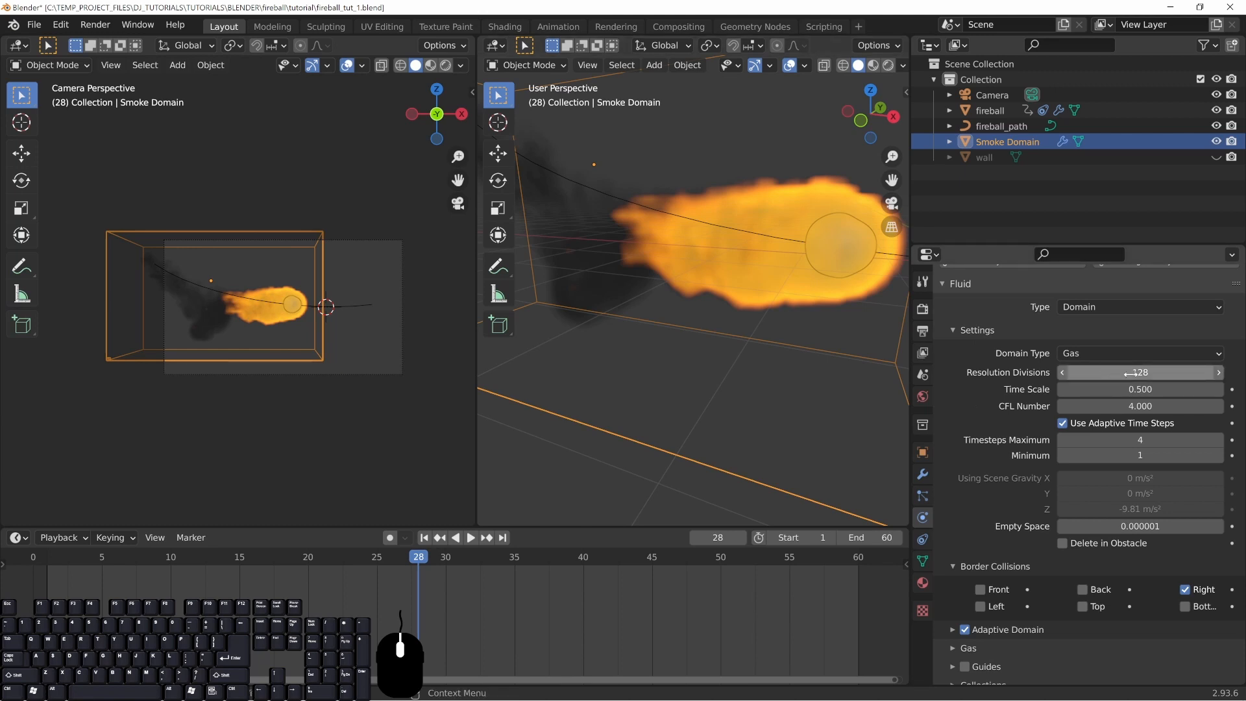
{"action": "scroll", "coordinate": [668, 315], "scroll_direction": "down", "scroll_amount": 4}
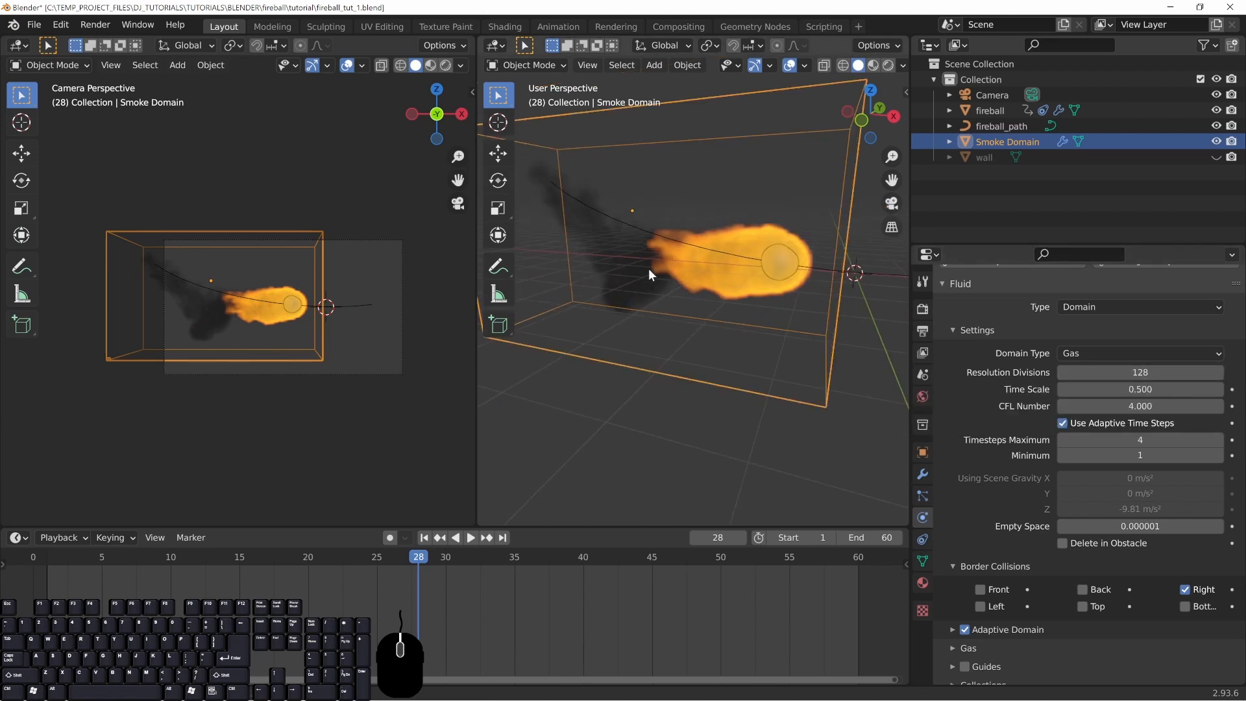
{"action": "scroll", "coordinate": [765, 302], "scroll_direction": "up", "scroll_amount": 3}
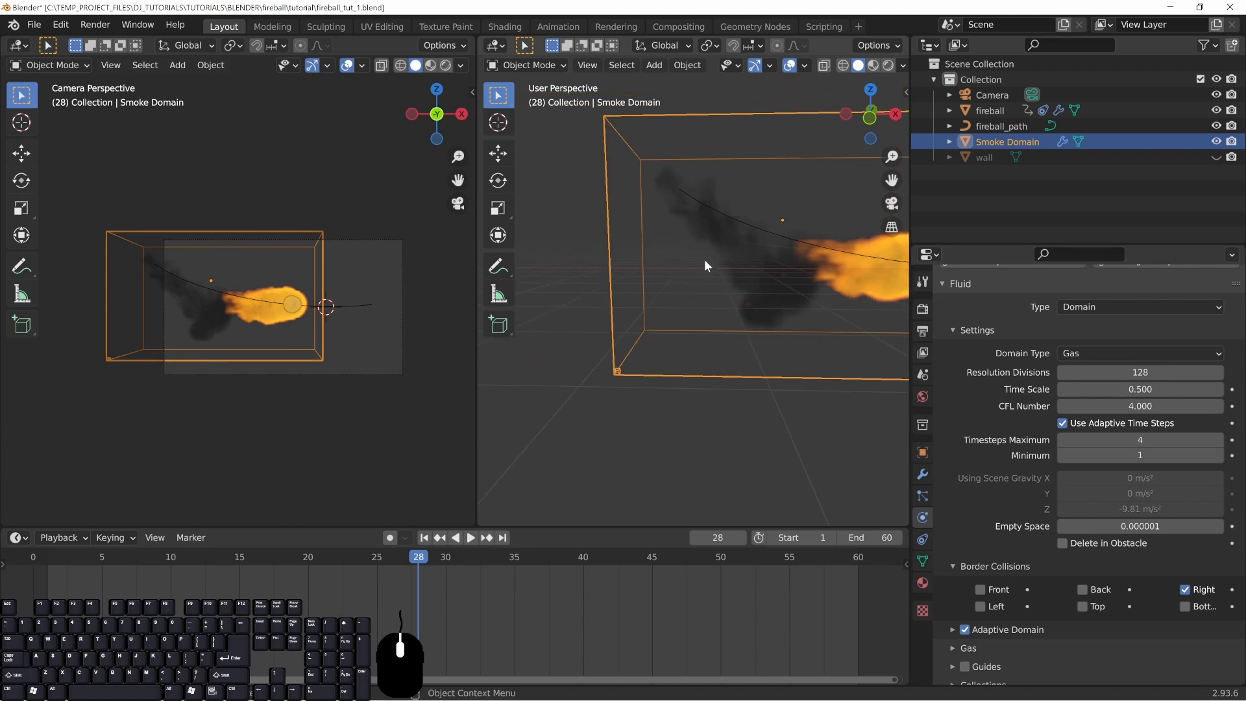
{"action": "scroll", "coordinate": [811, 357], "scroll_direction": "down", "scroll_amount": 2}
{"action": "middle_click_drag", "start_coordinate": [808, 352], "coordinate": [770, 353]}
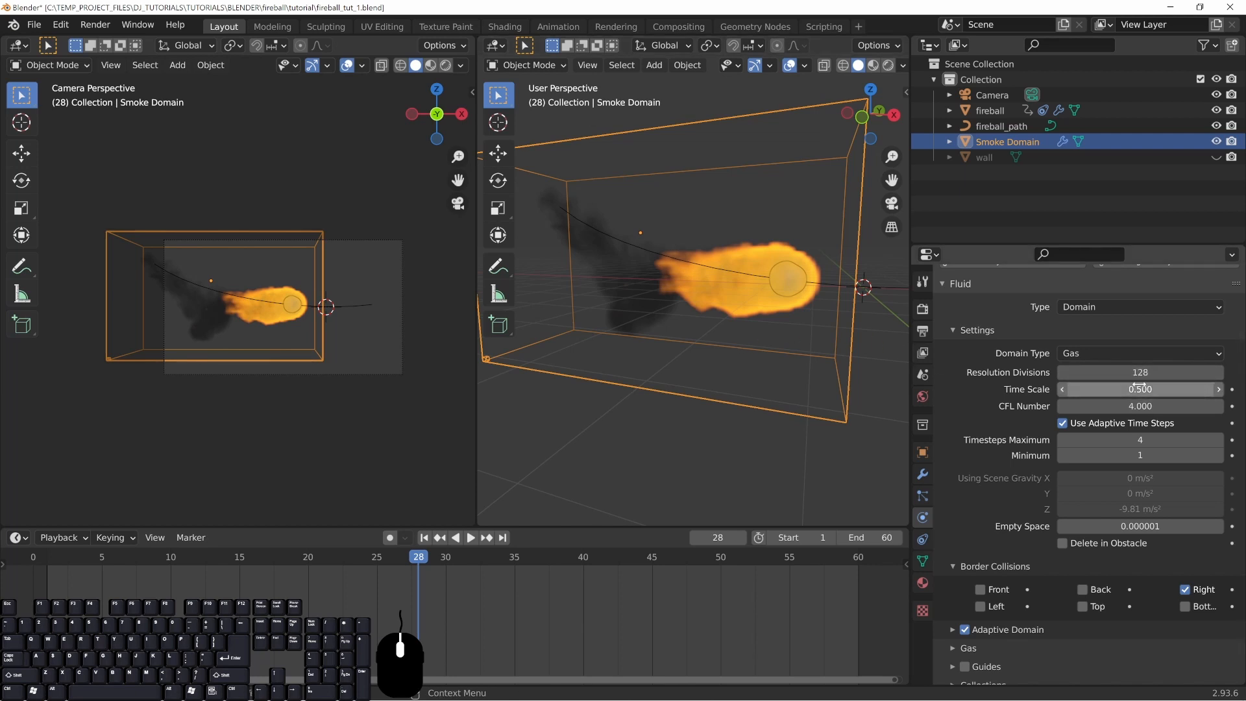
- Examine the whole smoke domain from several angles, comparing its longest side and proportions with the Resolution Divisions setting
{"action": "middle_click_drag", "start_coordinate": [737, 352], "coordinate": [743, 295]}
{"action": "scroll", "coordinate": [640, 306], "scroll_direction": "up", "scroll_amount": 3}
{"action": "middle_click_drag", "start_coordinate": [785, 353], "coordinate": [652, 248]}
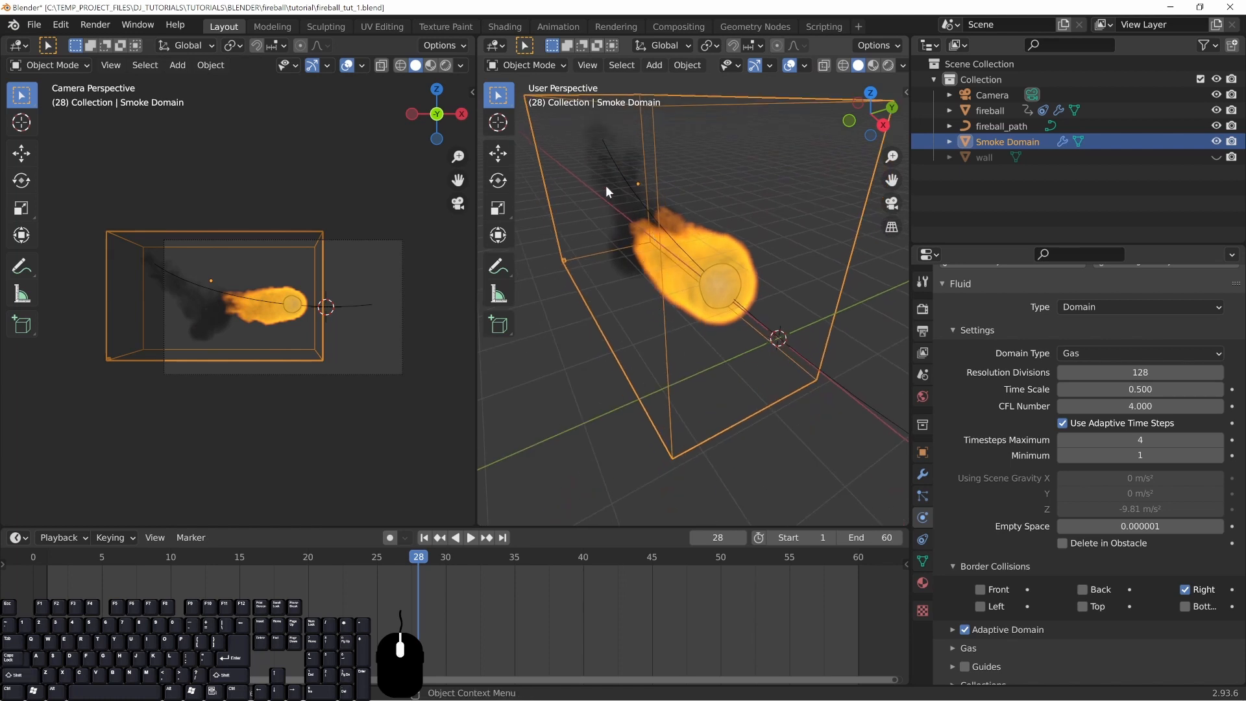
{"action": "middle_click_drag", "start_coordinate": [621, 315], "coordinate": [683, 405]}
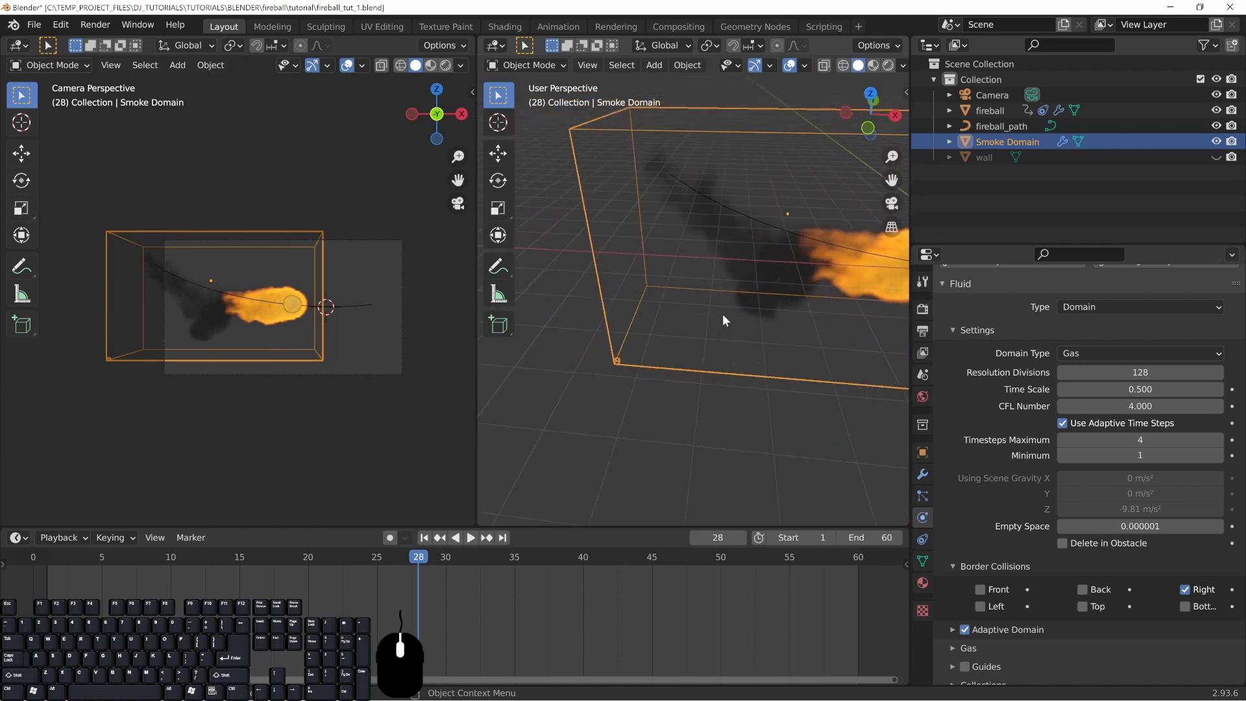
{"action": "middle_click_drag", "start_coordinate": [720, 314], "coordinate": [726, 286], "text": "shift"}
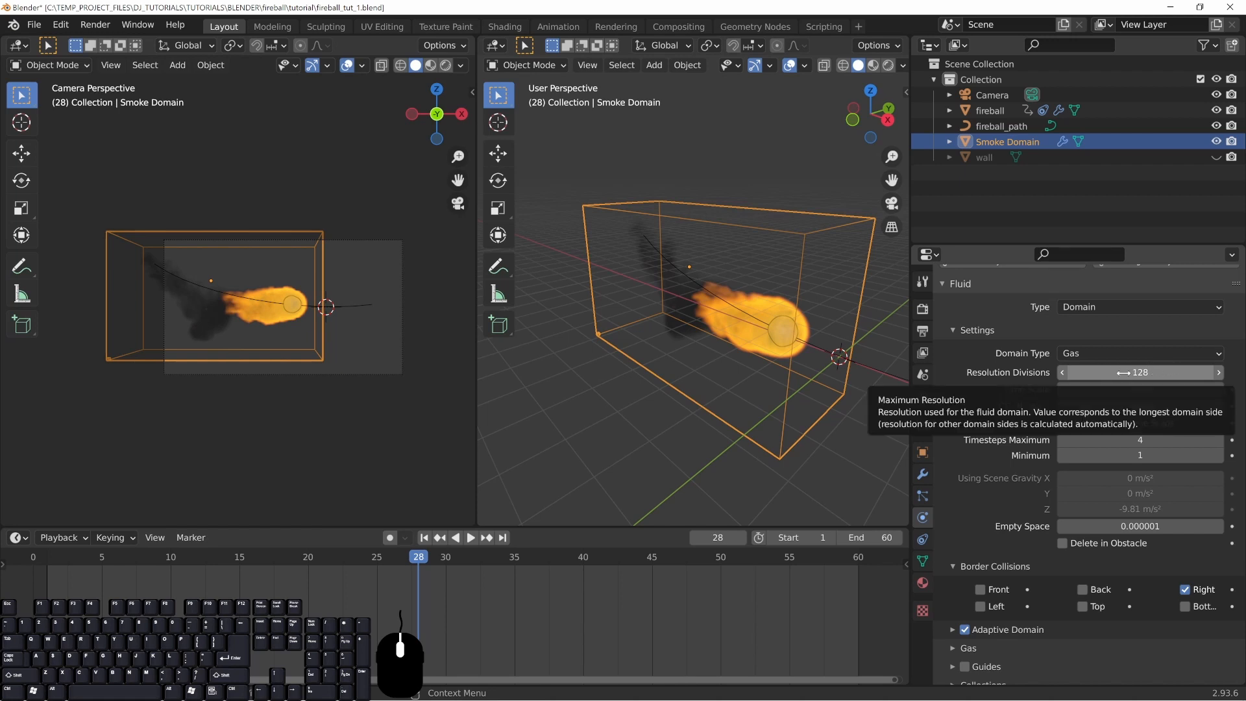
{"action": "middle_click_drag", "start_coordinate": [648, 319], "coordinate": [641, 292]}
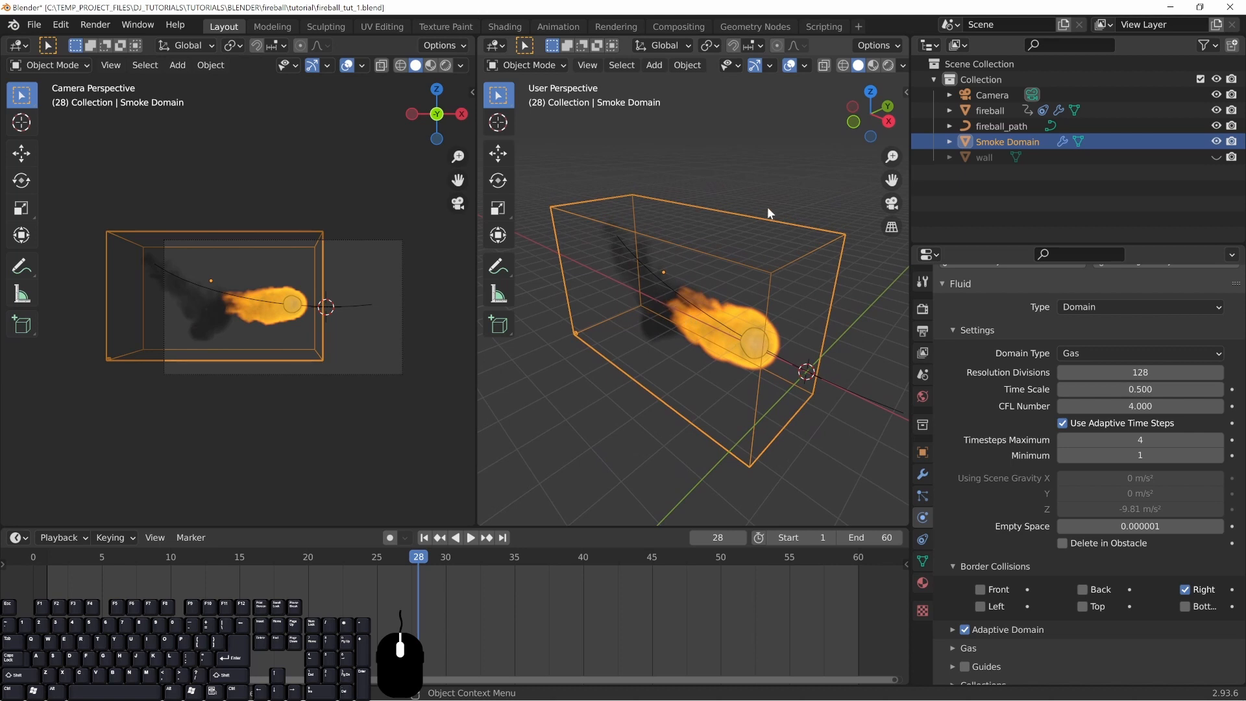
{"action": "middle_click_drag", "start_coordinate": [764, 382], "coordinate": [769, 209]}
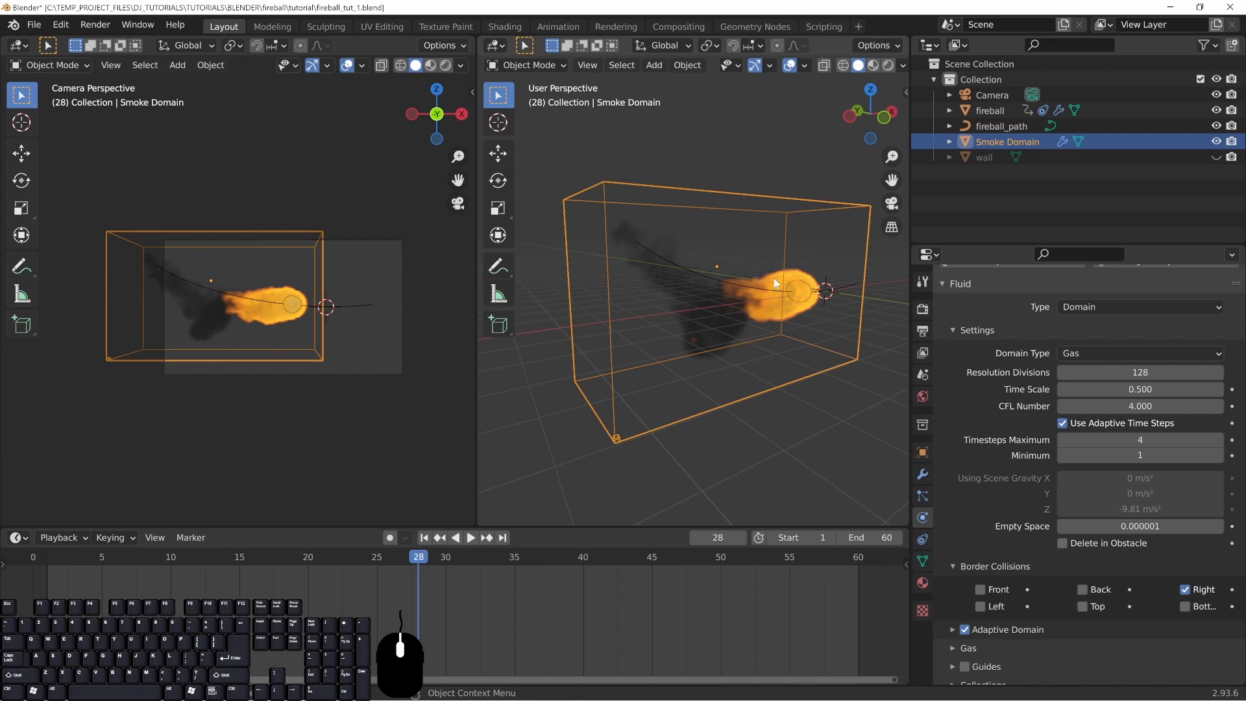
{"action": "middle_click_drag", "start_coordinate": [782, 290], "coordinate": [765, 305]}
{"action": "middle_click_drag", "start_coordinate": [832, 312], "coordinate": [659, 280]}
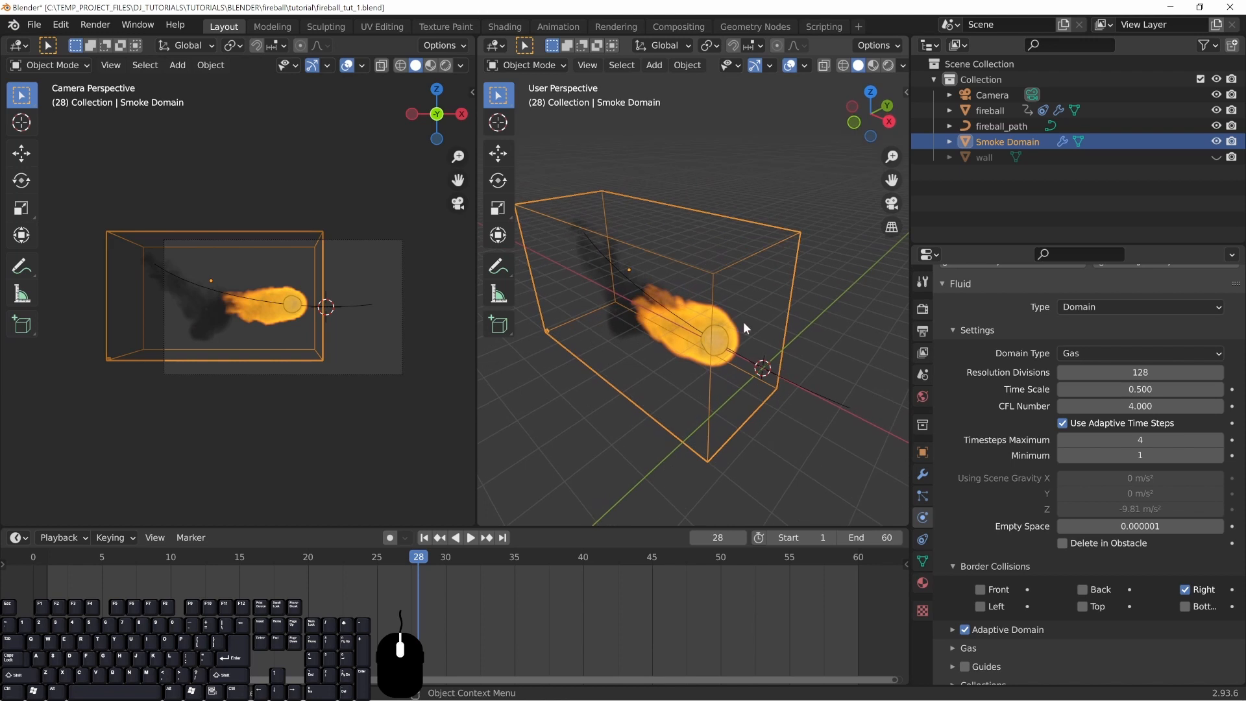
{"action": "middle_click_drag", "start_coordinate": [701, 339], "coordinate": [762, 391]}
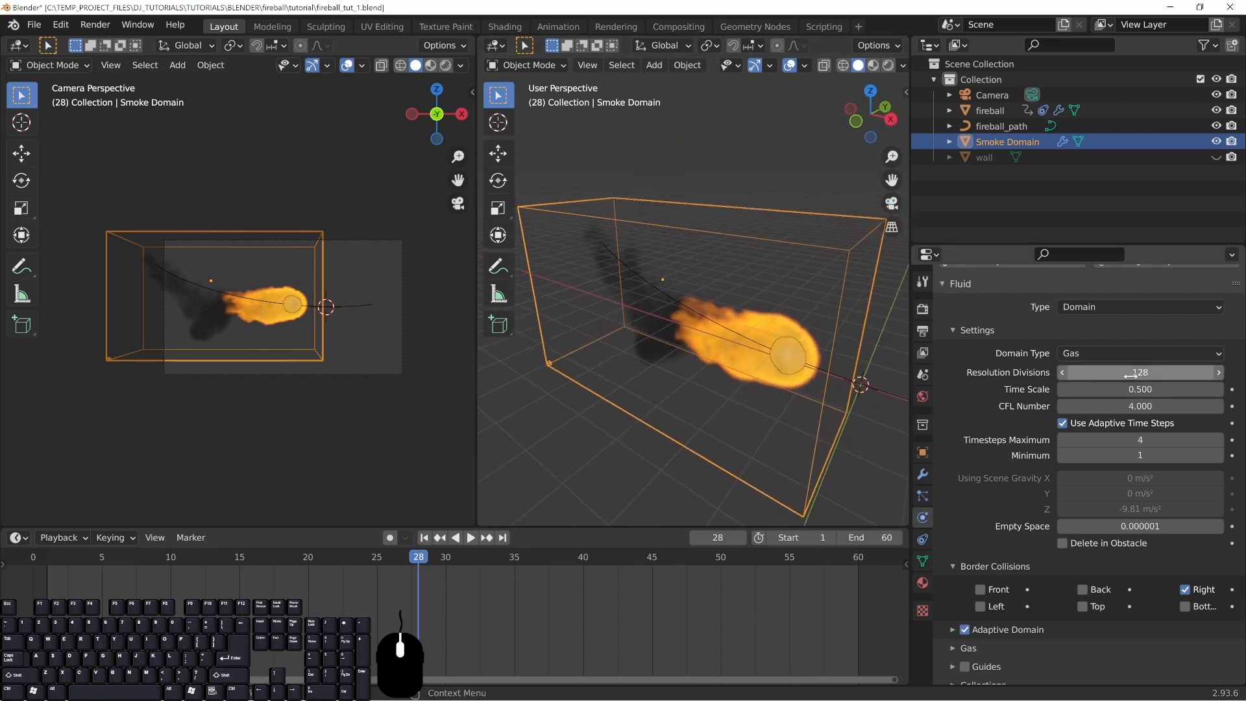
{"action": "middle_click_drag", "start_coordinate": [839, 373], "coordinate": [773, 311], "text": "shift"}
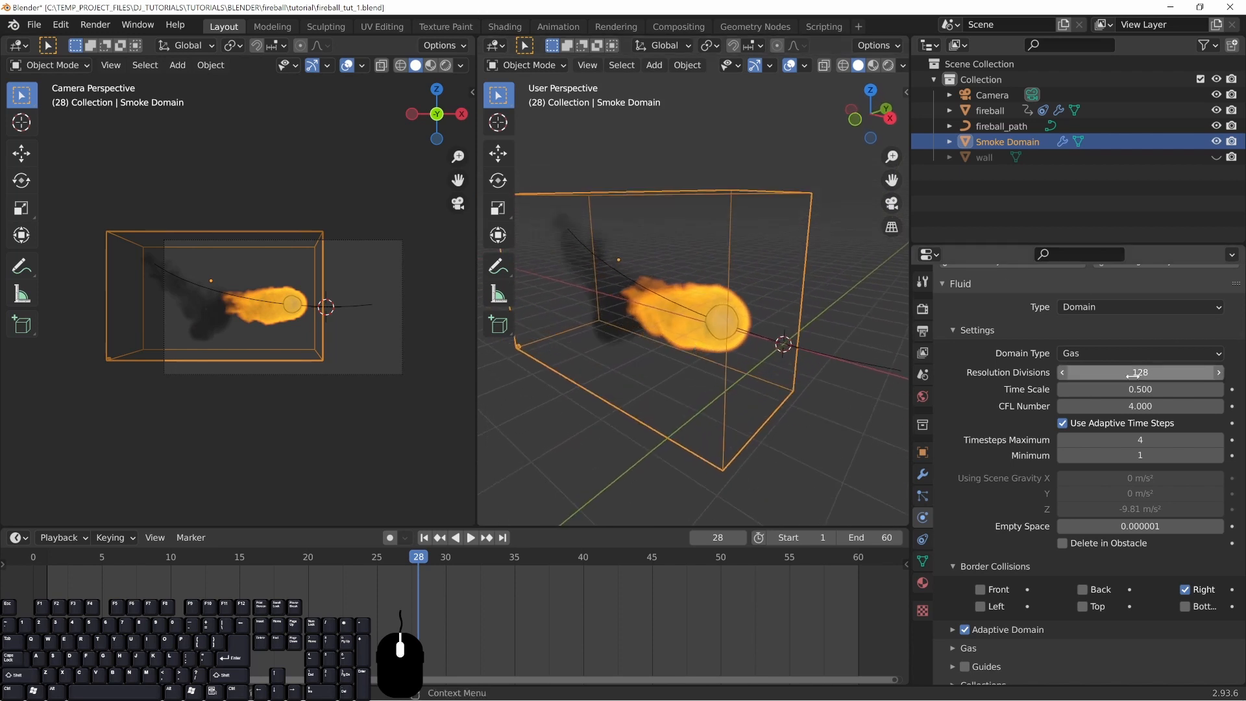
- Enable Dissolve in the smoke domain's Gas settings
{"action": "scroll", "coordinate": [982, 492], "scroll_direction": "down", "scroll_amount": 6}
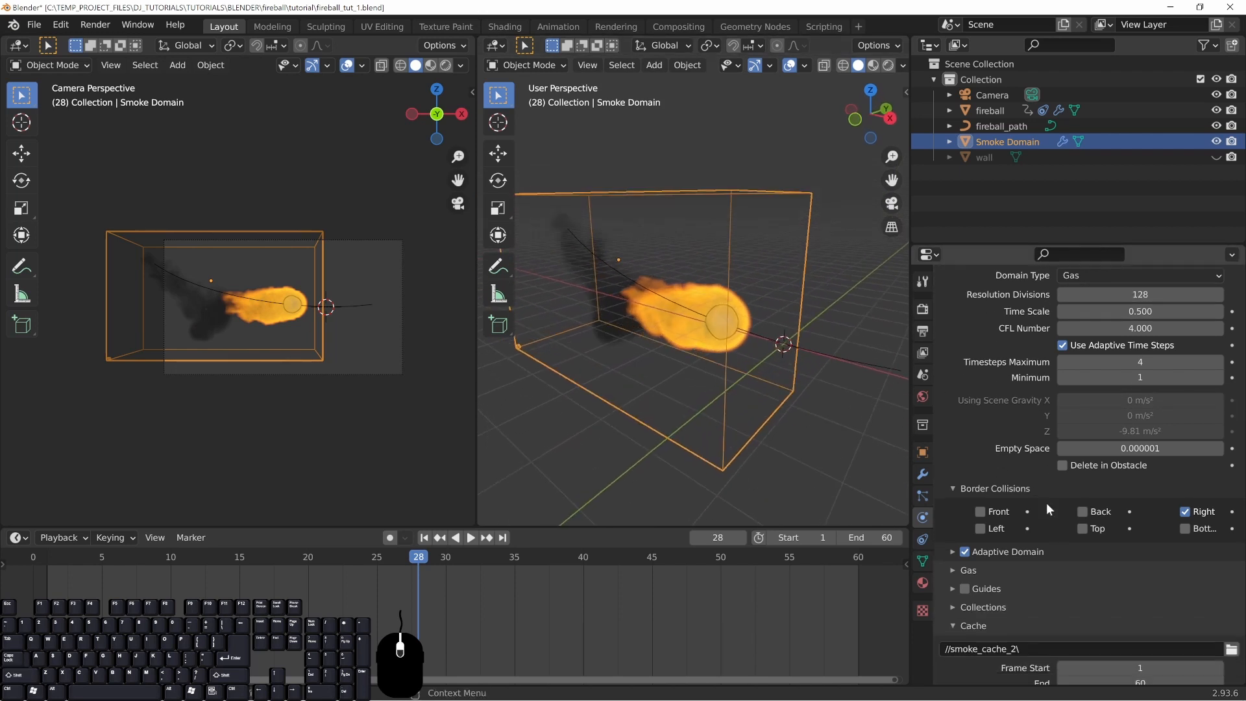
{"action": "scroll", "coordinate": [1042, 474], "scroll_direction": "down", "scroll_amount": 1}
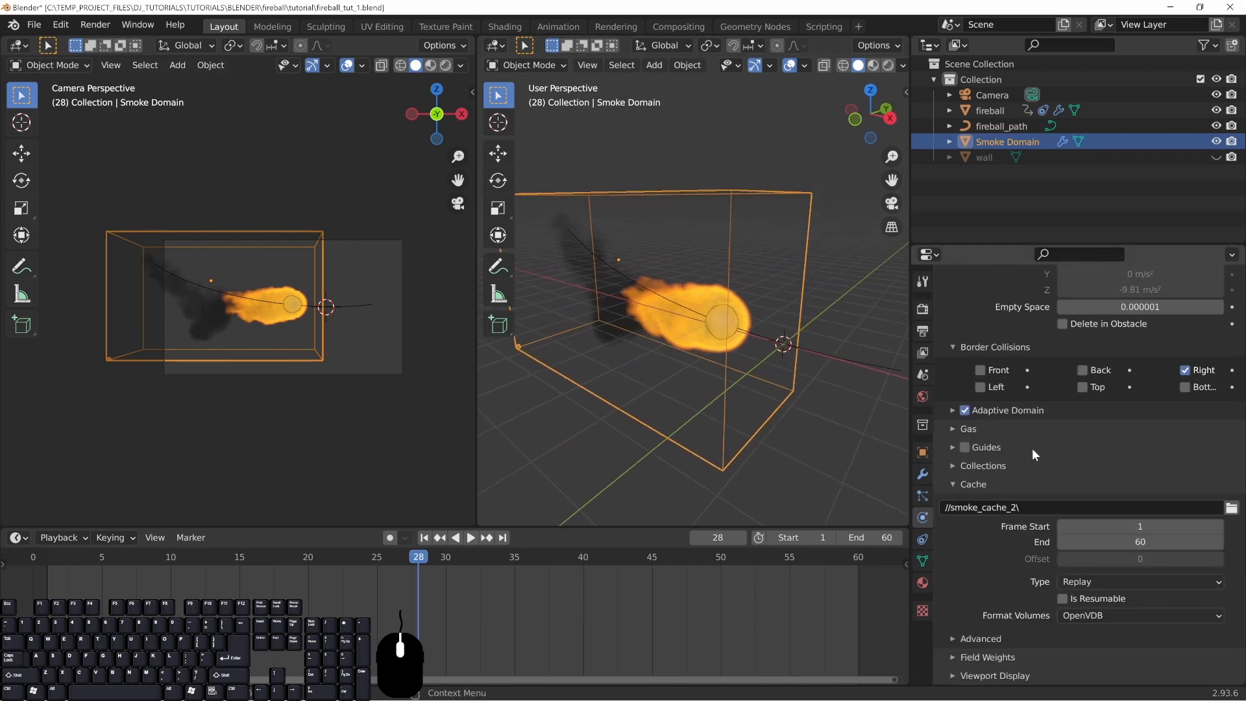
{"action": "left_click", "coordinate": [961, 425]}
{"action": "scroll", "coordinate": [953, 492], "scroll_direction": "down", "scroll_amount": 2}
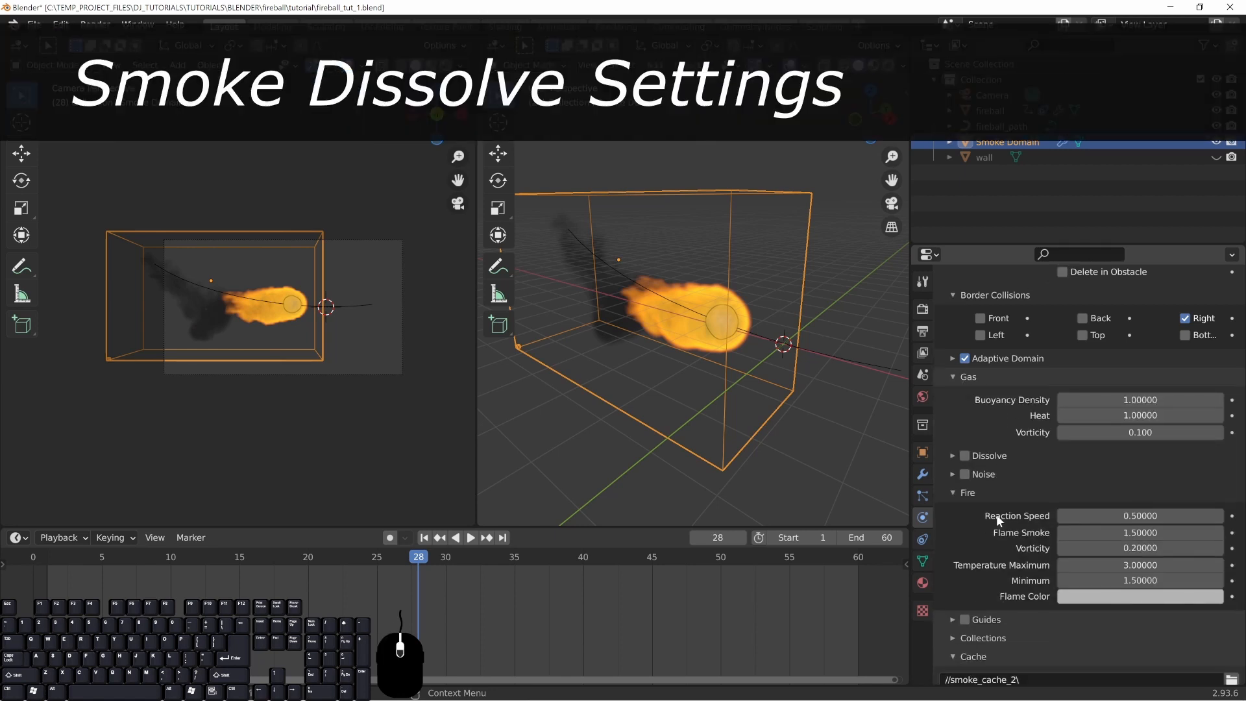
{"action": "left_click", "coordinate": [953, 492]}
{"action": "left_click", "coordinate": [954, 454]}
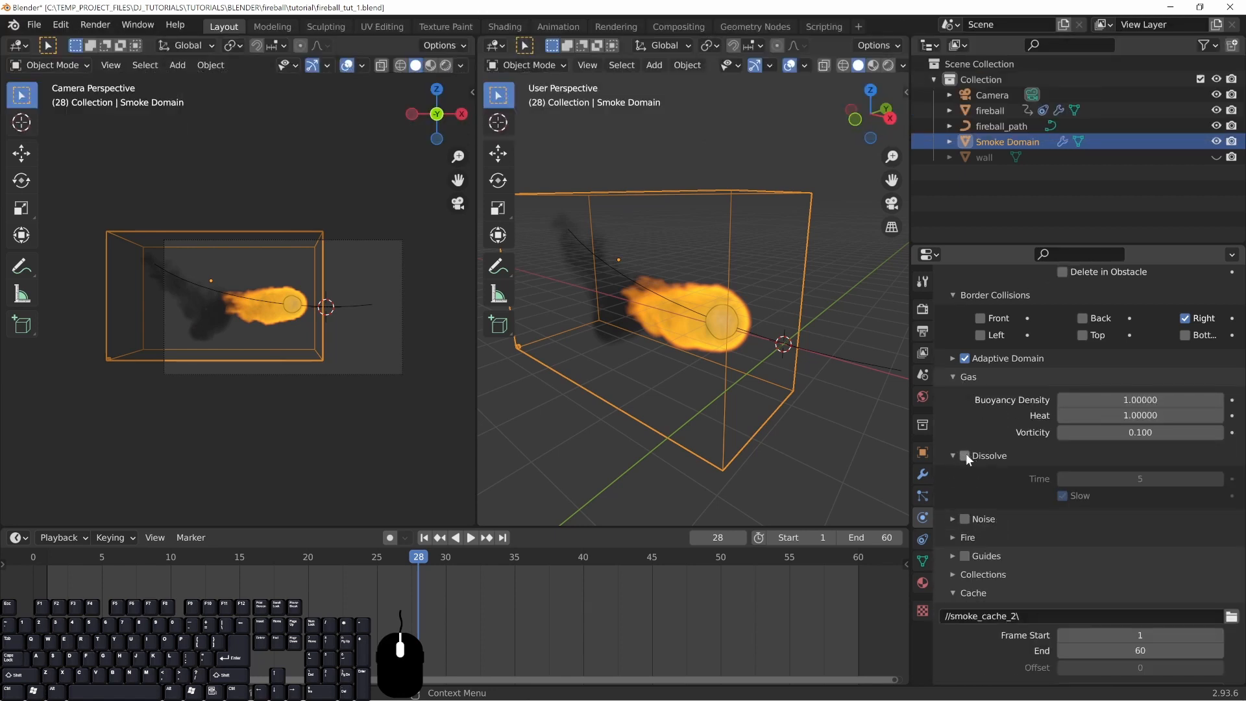
{"action": "left_click", "coordinate": [965, 455]}
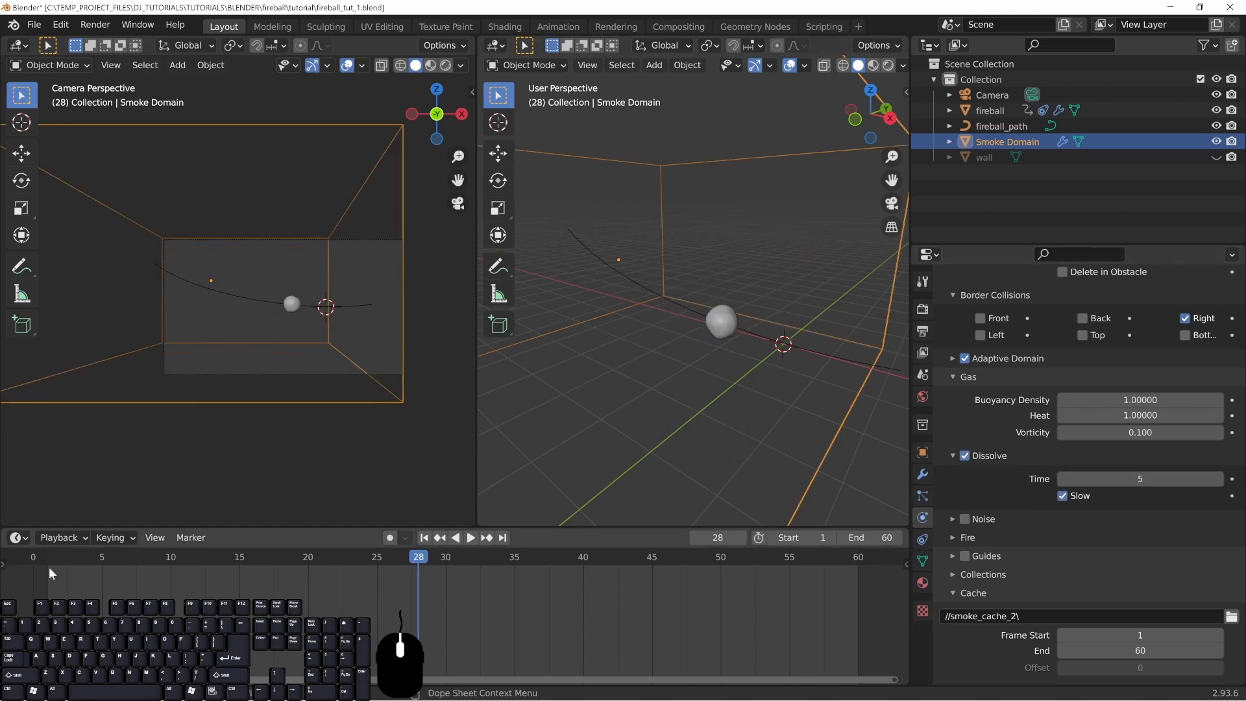
- Play the simulation from frame 1, stop at frame 32 and view the fireball's trail from the other side
{"action": "left_click", "coordinate": [42, 559]}
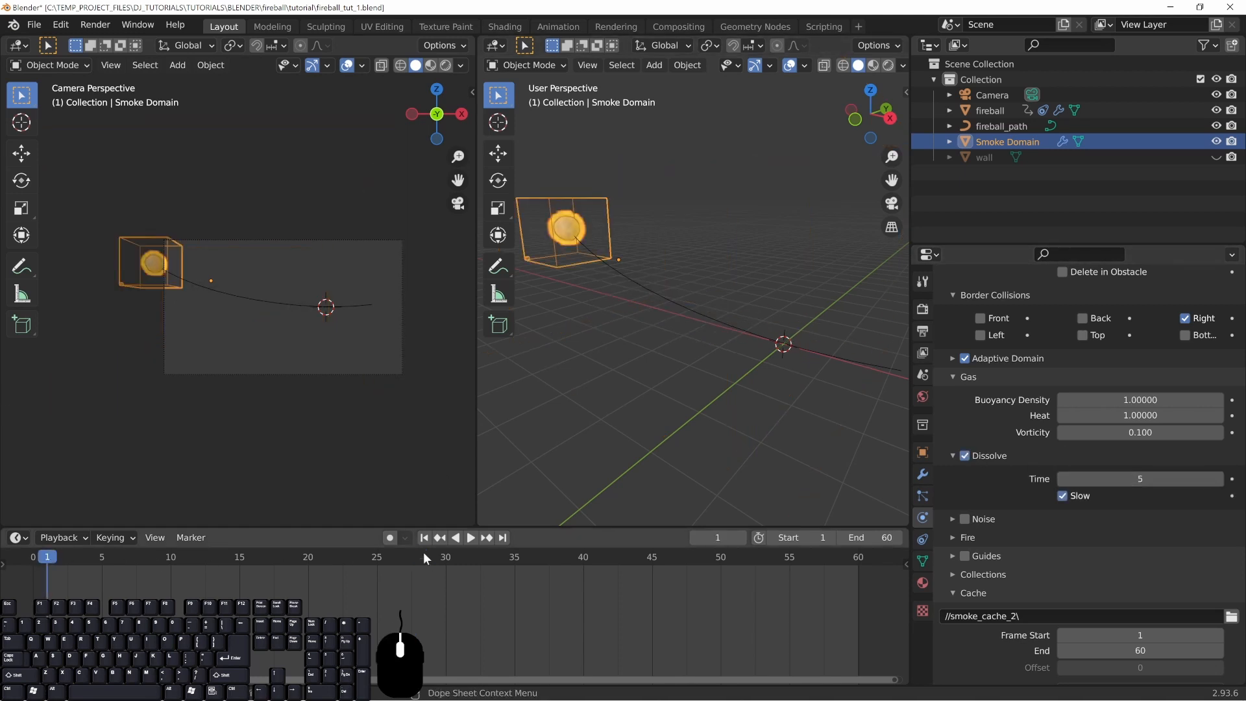
{"action": "left_click", "coordinate": [471, 537]}
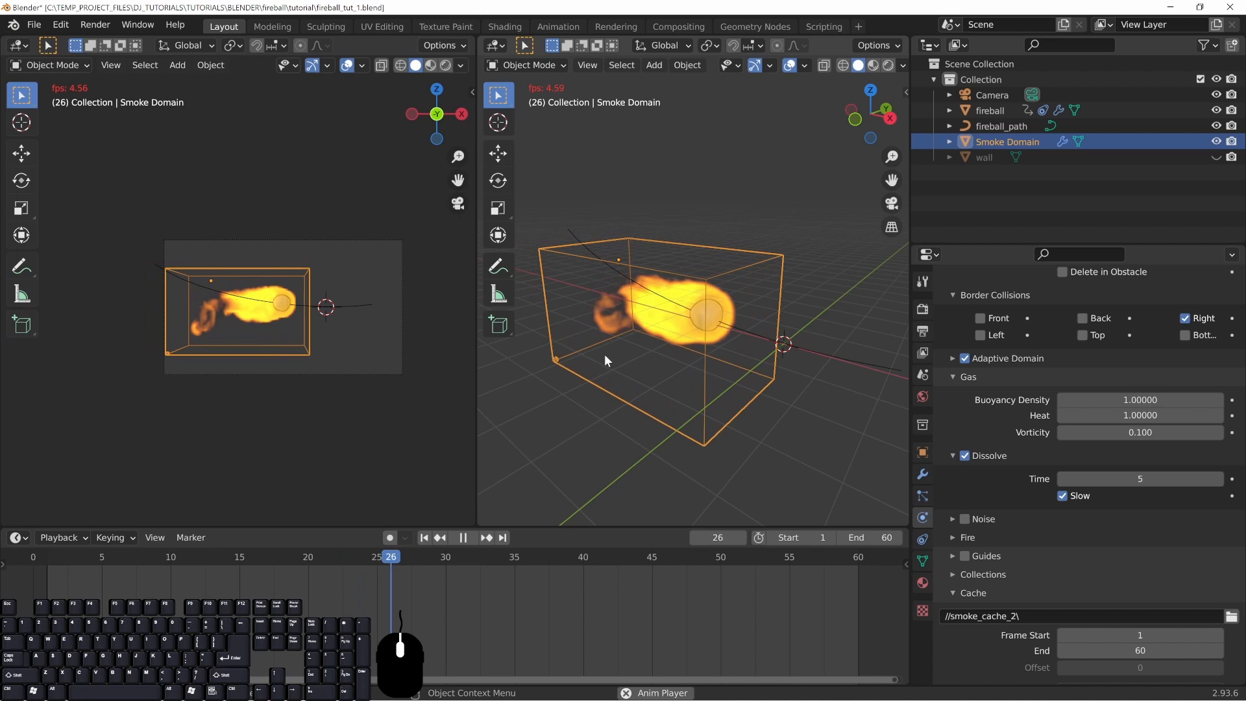
{"action": "key", "text": "space"}
{"action": "middle_click_drag", "start_coordinate": [636, 444], "coordinate": [752, 354]}
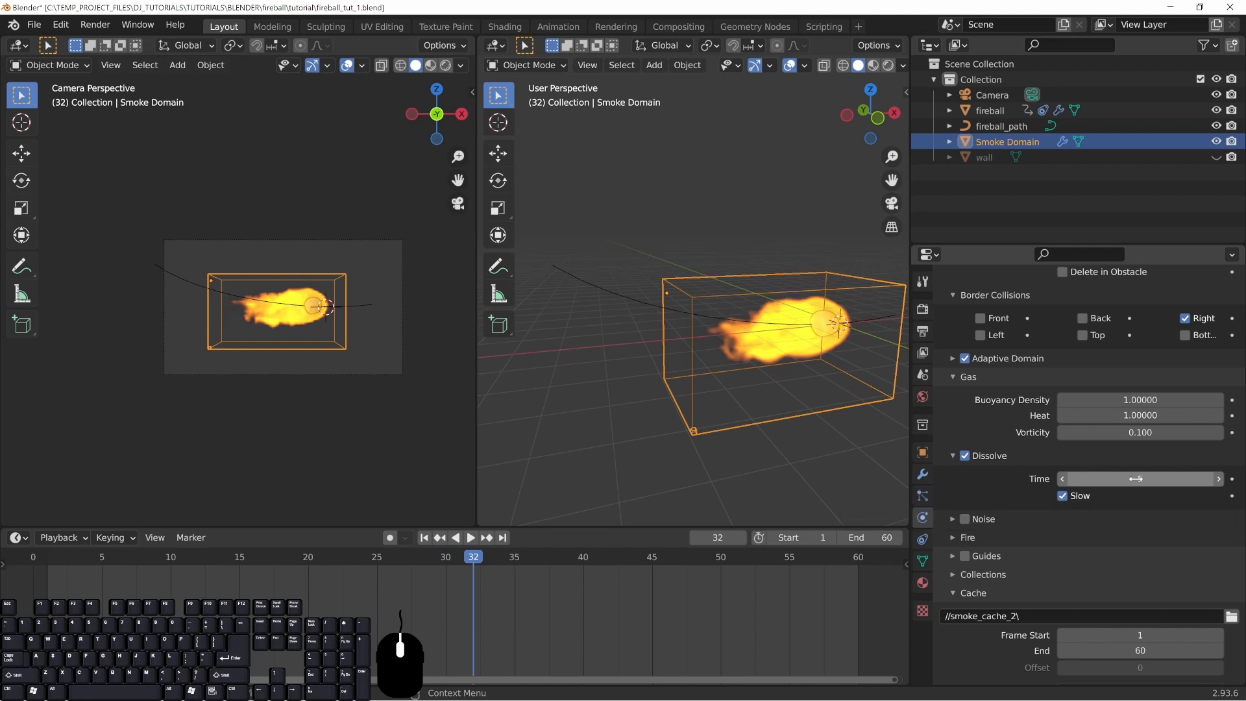
- Set the smoke's dissolve time to 30
{"action": "left_click", "coordinate": [1121, 478]}
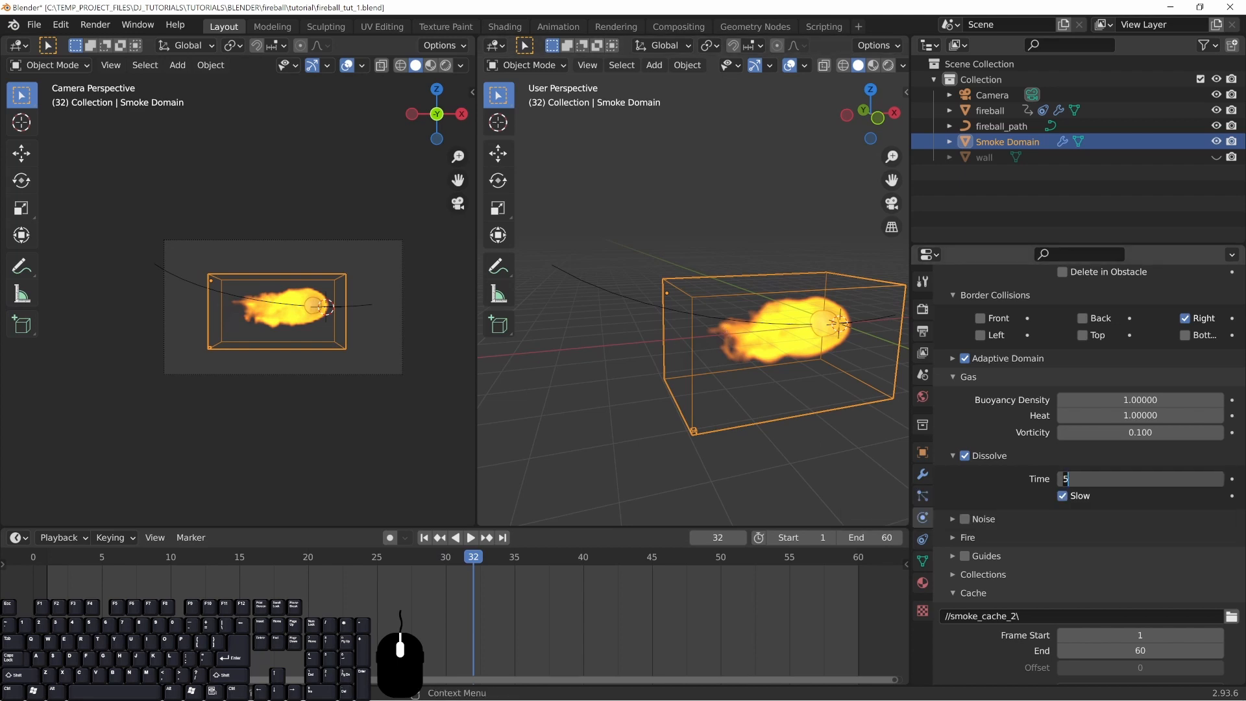
{"action": "type", "text": "3"}
{"action": "type", "text": "0"}
{"action": "key", "text": "Return"}
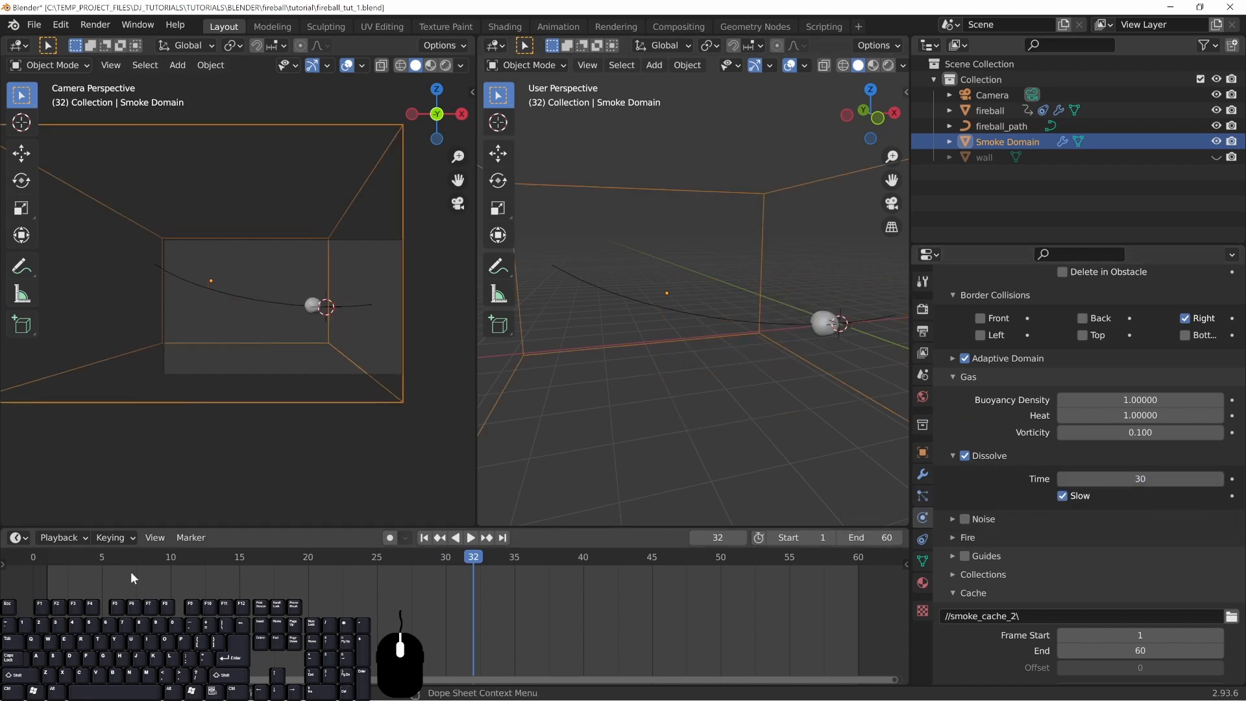
- Replay the simulation from frame 1 with a close view of the smoke trail and stop at frame 36
{"action": "left_click", "coordinate": [34, 555]}
{"action": "left_click", "coordinate": [471, 538]}
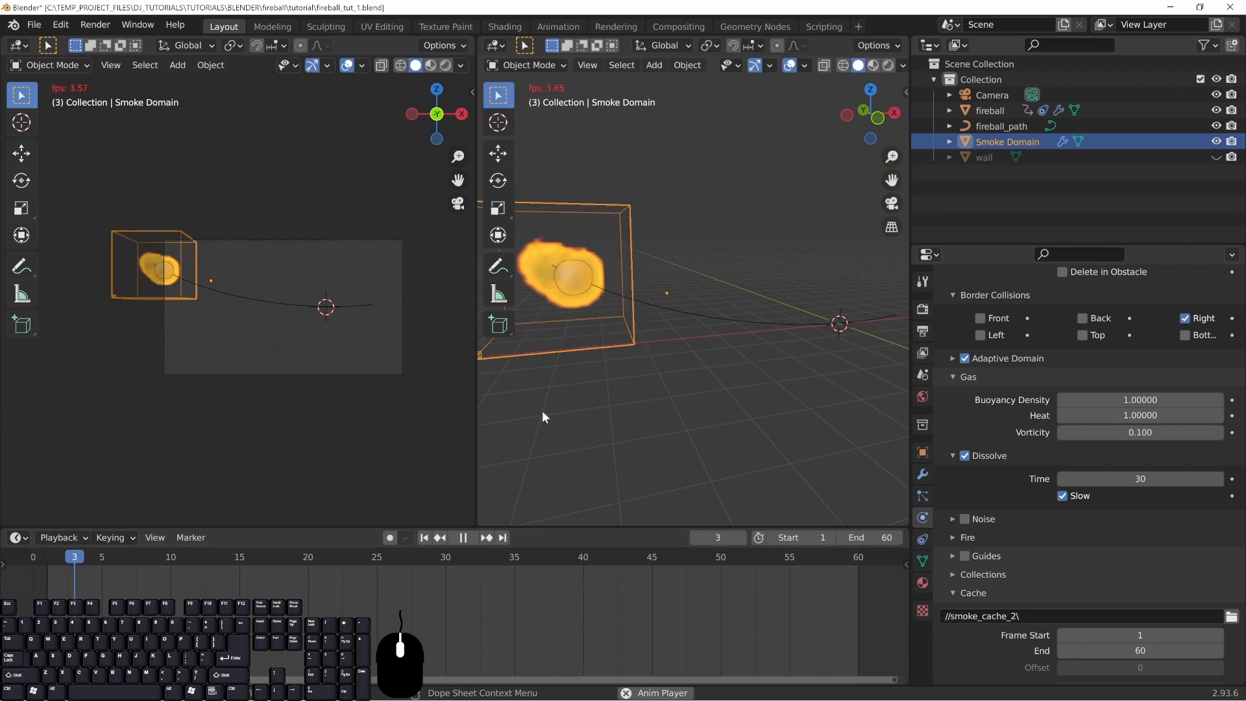
{"action": "middle_click_drag", "start_coordinate": [579, 294], "coordinate": [723, 338], "text": "shift"}
{"action": "scroll", "coordinate": [723, 339], "scroll_direction": "up", "scroll_amount": 6}
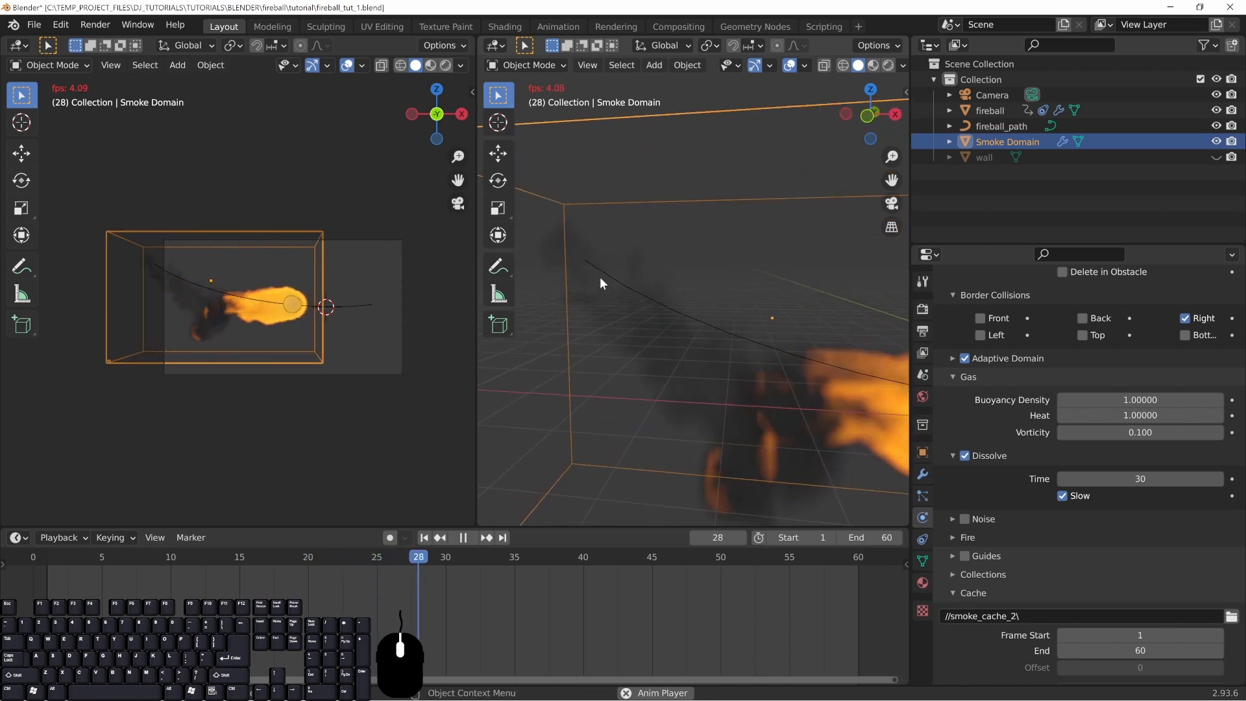
{"action": "left_click", "coordinate": [463, 540]}
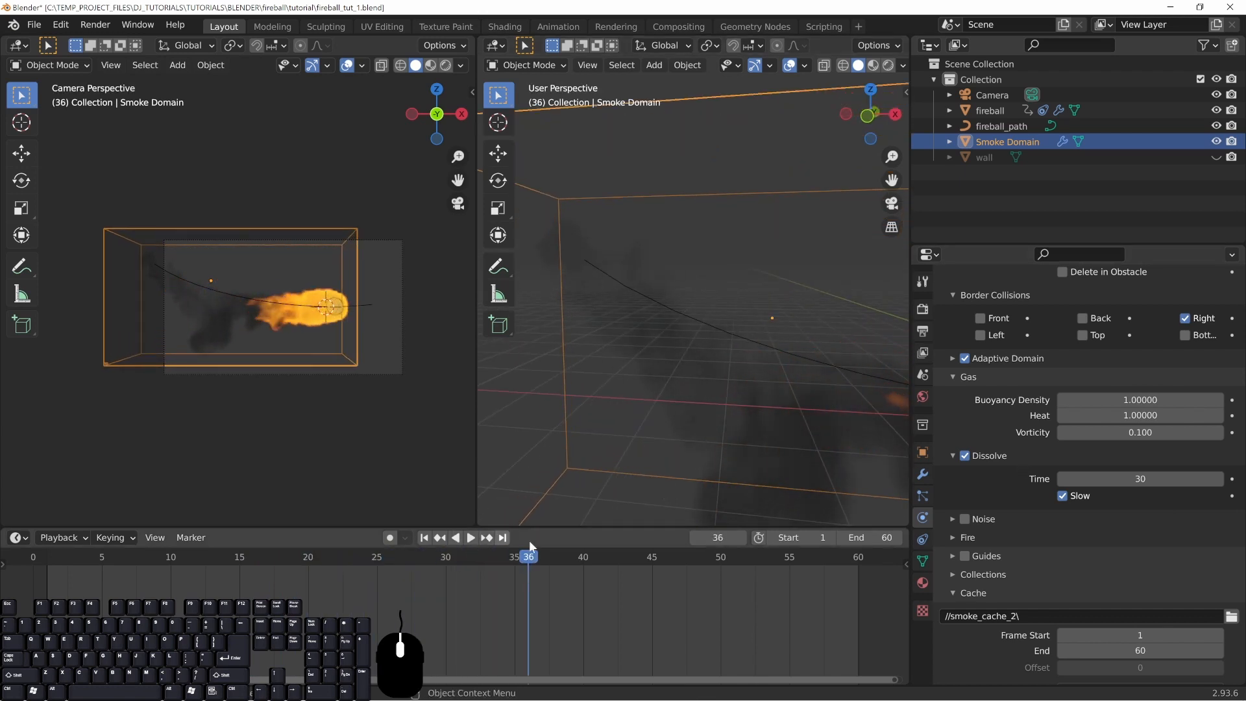
- Turn off the Slow option for Dissolve and replay the simulation from frame 1
{"action": "left_click", "coordinate": [1062, 496]}
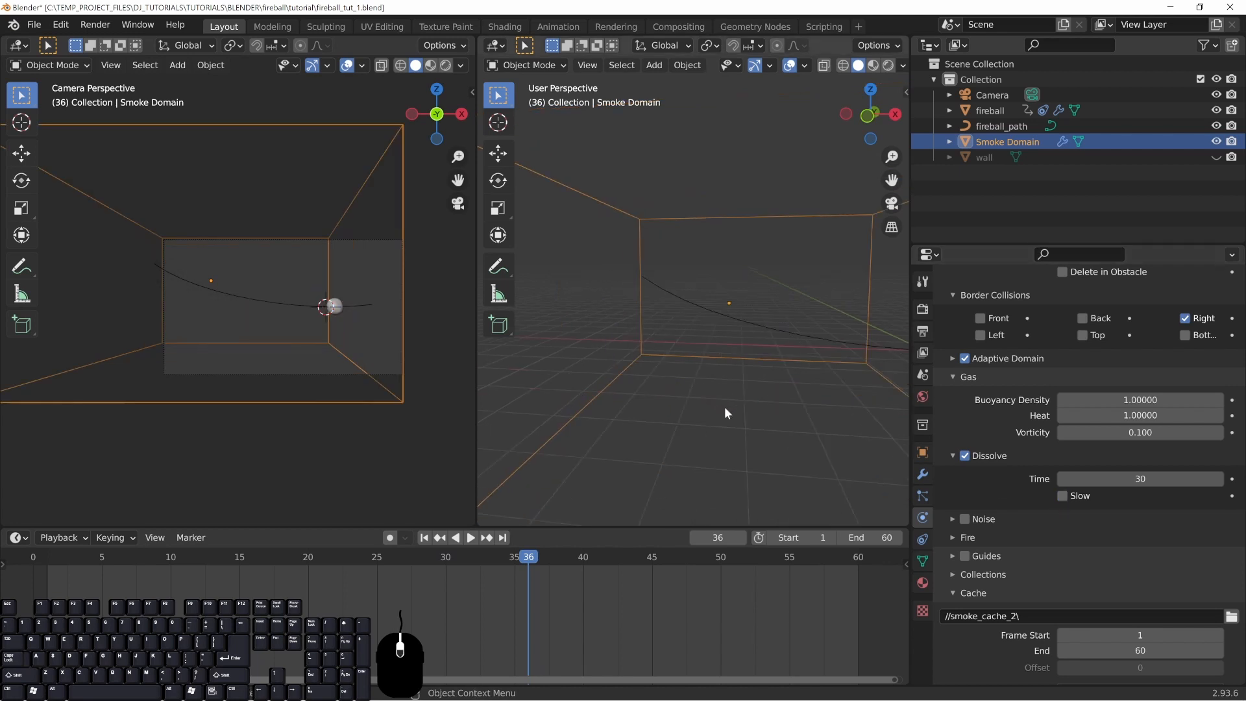
{"action": "left_click", "coordinate": [48, 555]}
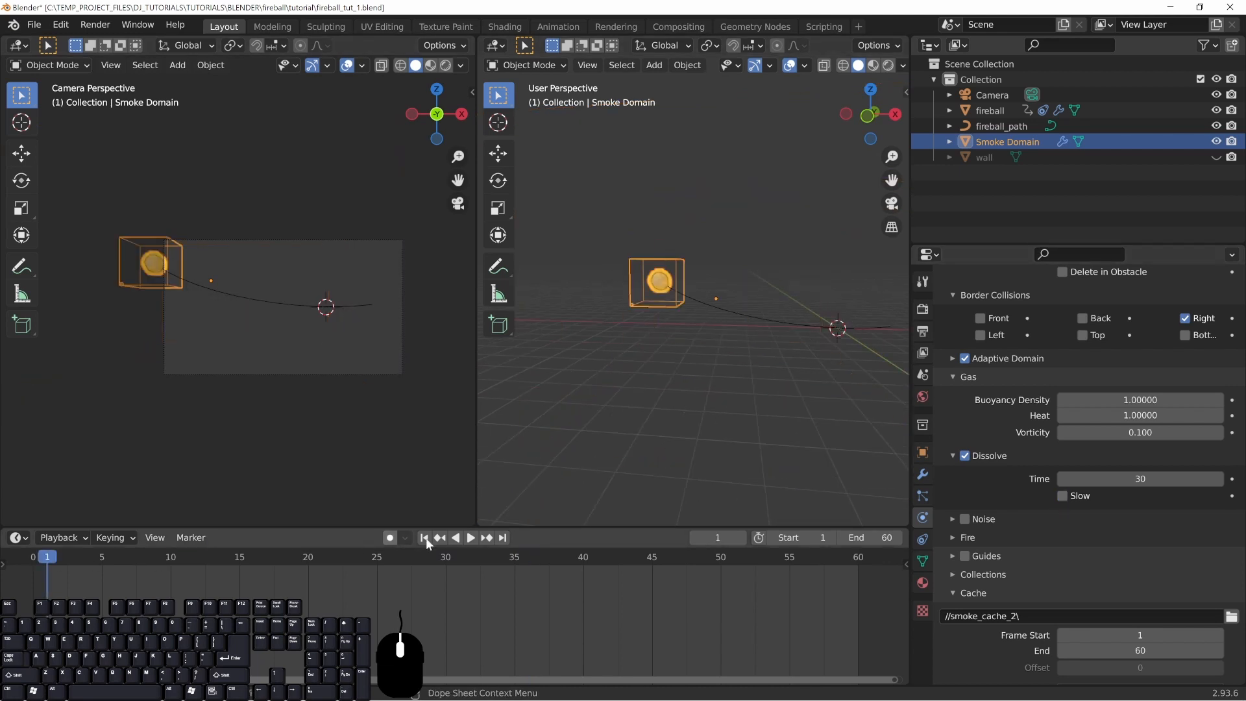
{"action": "left_click", "coordinate": [472, 538]}
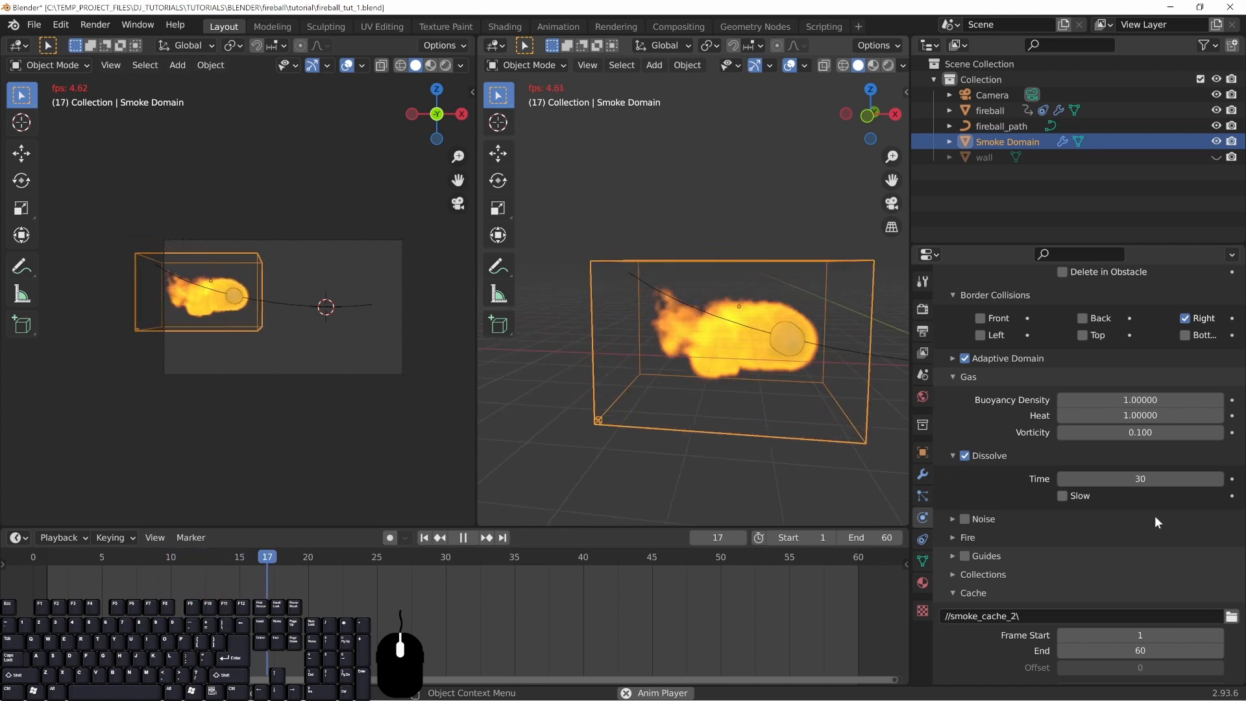
- Set the smoke's dissolve time to 150 while the simulation plays
{"action": "left_click", "coordinate": [1142, 479]}
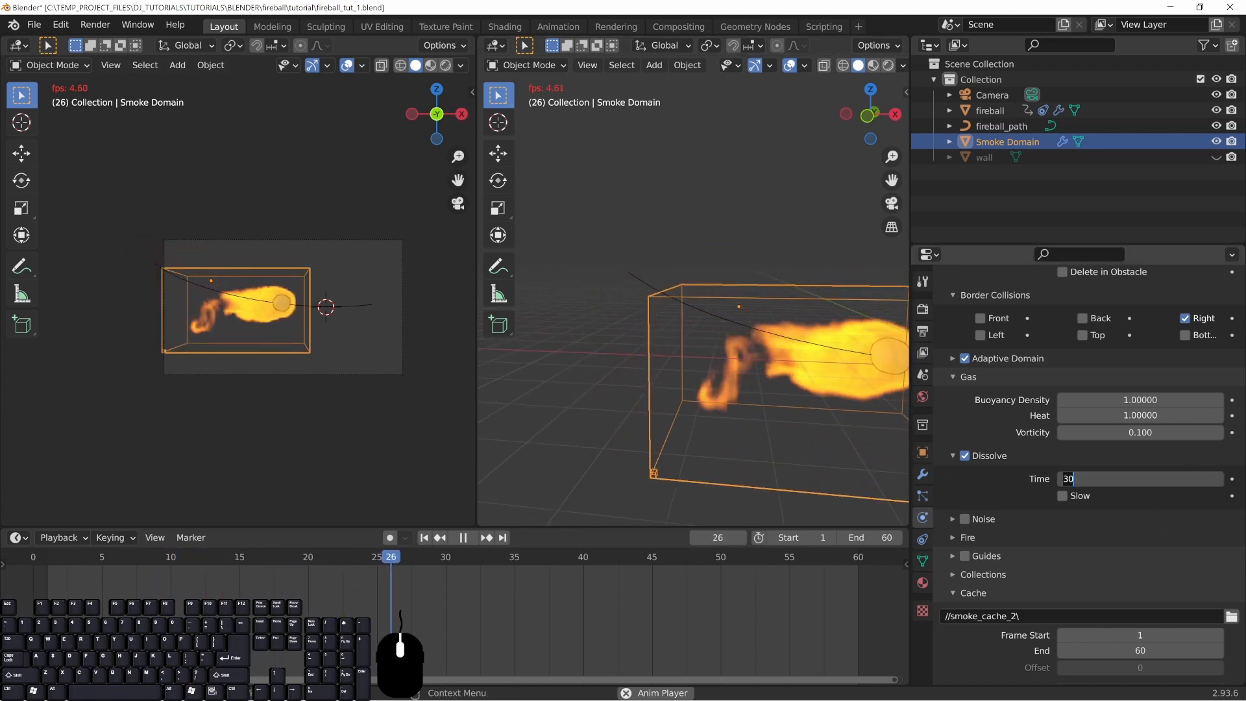
{"action": "type", "text": "150"}
{"action": "key", "text": "Return"}
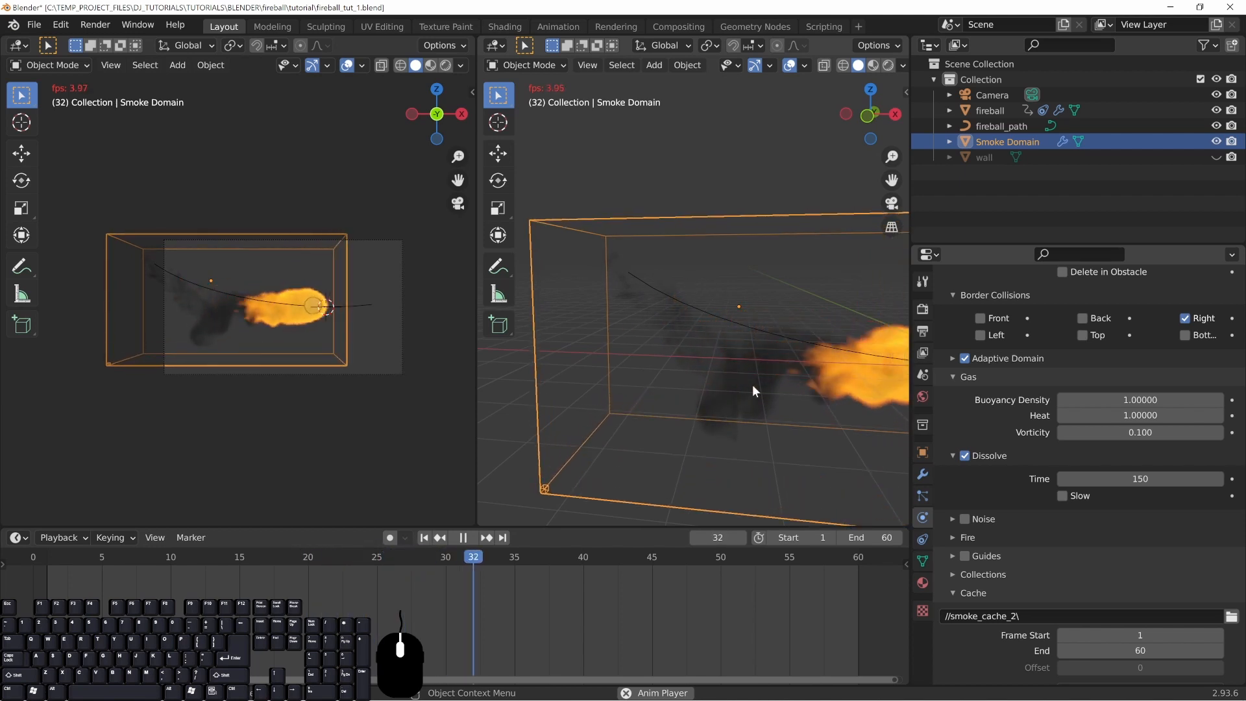
- Watch the smoke trail as the simulation plays, stop at frame 31 and disable Dissolve
{"action": "scroll", "coordinate": [739, 394], "scroll_direction": "down", "scroll_amount": 5}
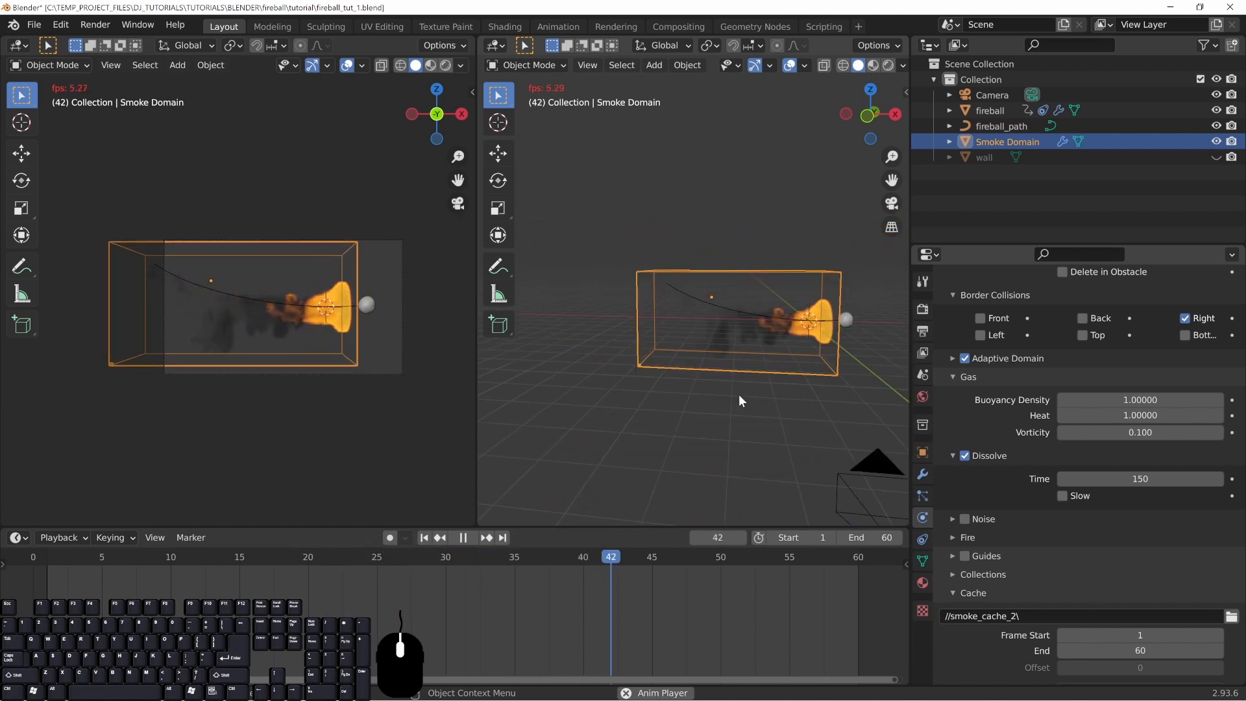
{"action": "middle_click_drag", "start_coordinate": [837, 368], "coordinate": [776, 361]}
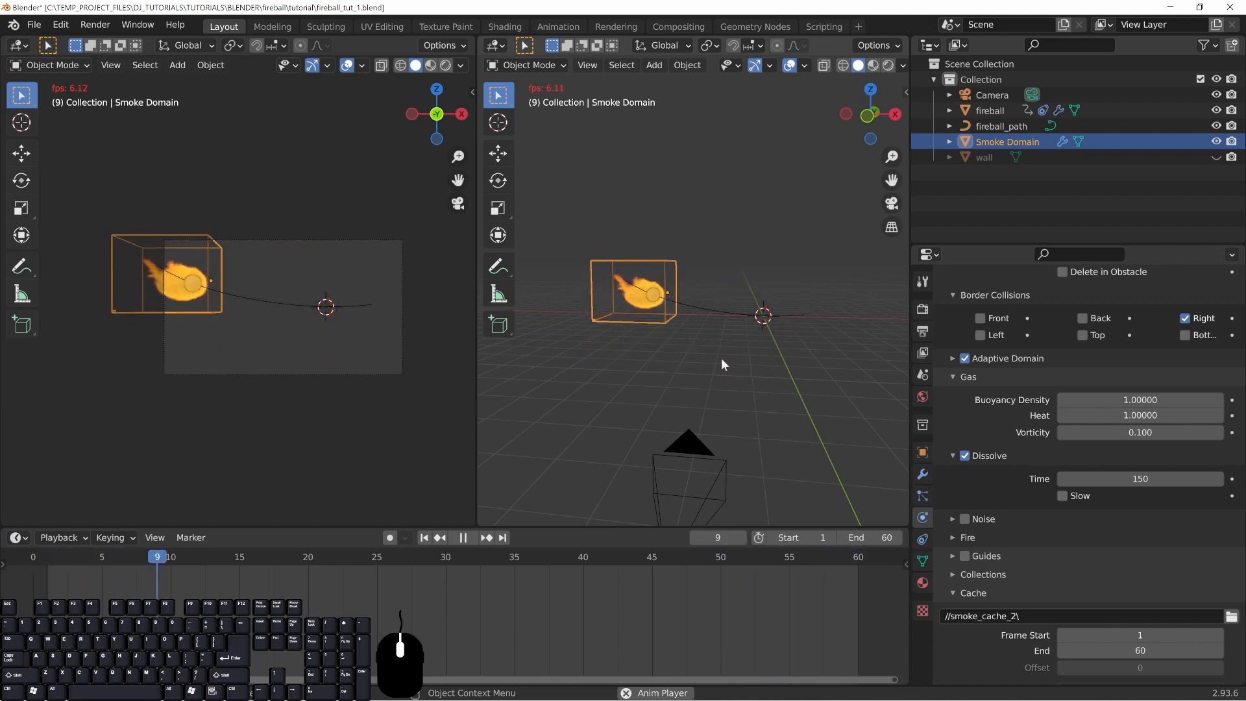
{"action": "scroll", "coordinate": [683, 367], "scroll_direction": "up", "scroll_amount": 4}
{"action": "middle_click_drag", "start_coordinate": [660, 381], "coordinate": [747, 394], "text": "shift"}
{"action": "left_click", "coordinate": [469, 537]}
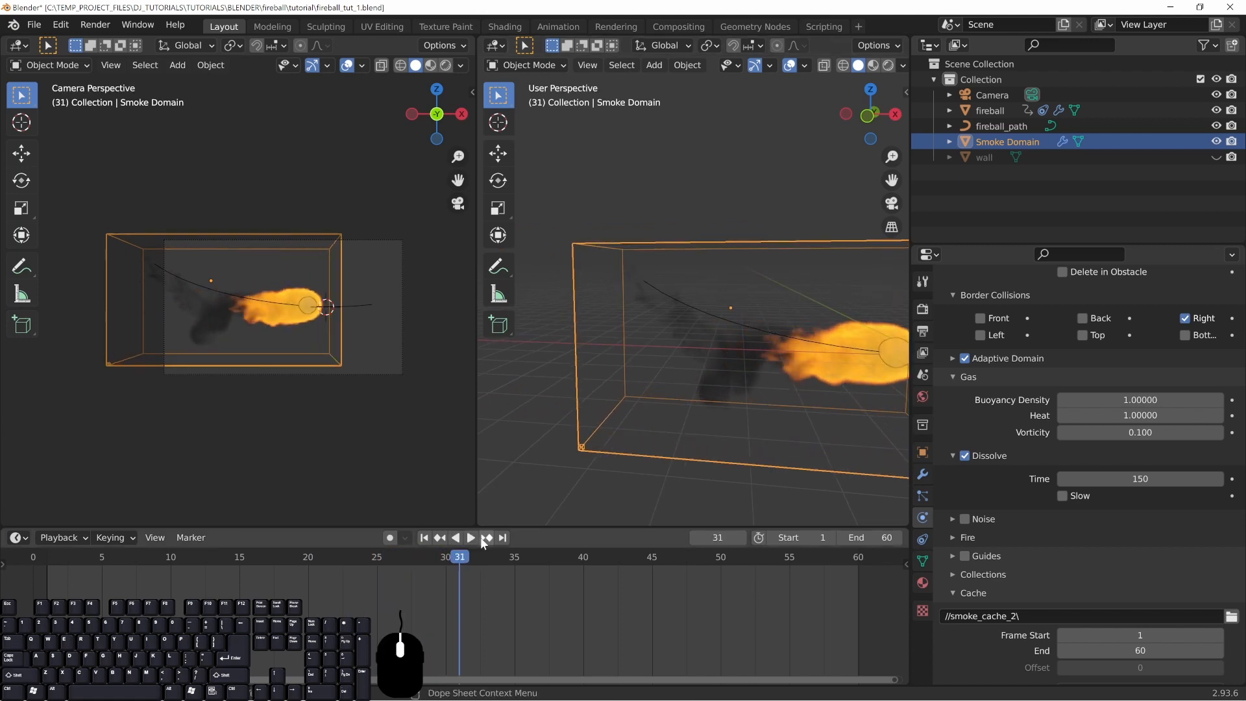
{"action": "left_click", "coordinate": [964, 456]}
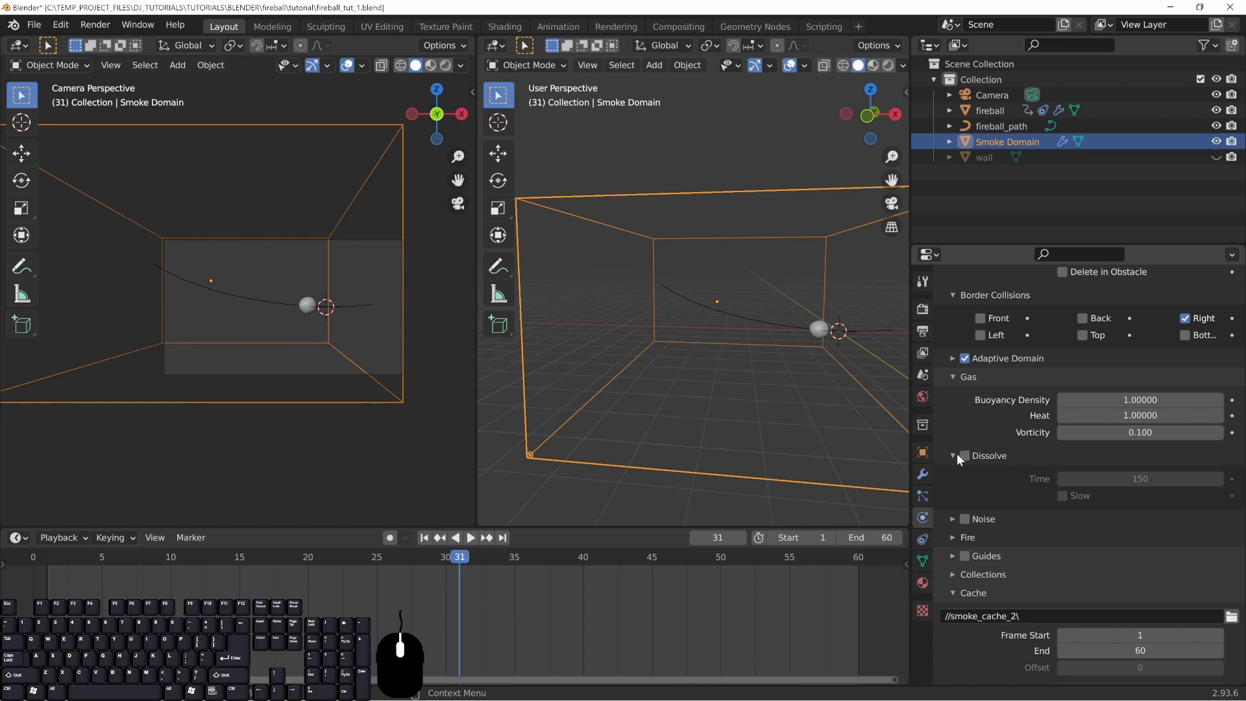
- Collapse the Dissolve settings and return the timeline to frame 0
{"action": "left_click", "coordinate": [952, 456]}
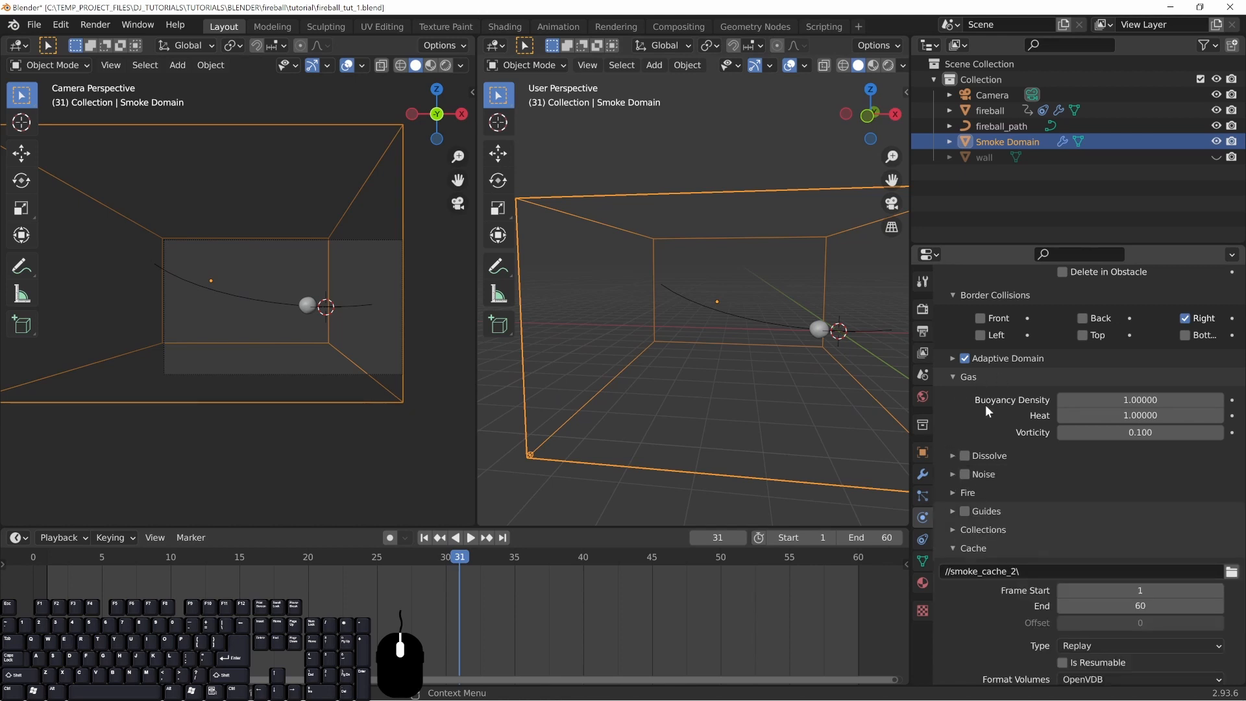
{"action": "left_click", "coordinate": [32, 562]}
{"action": "middle_click_drag", "start_coordinate": [685, 367], "coordinate": [658, 339]}
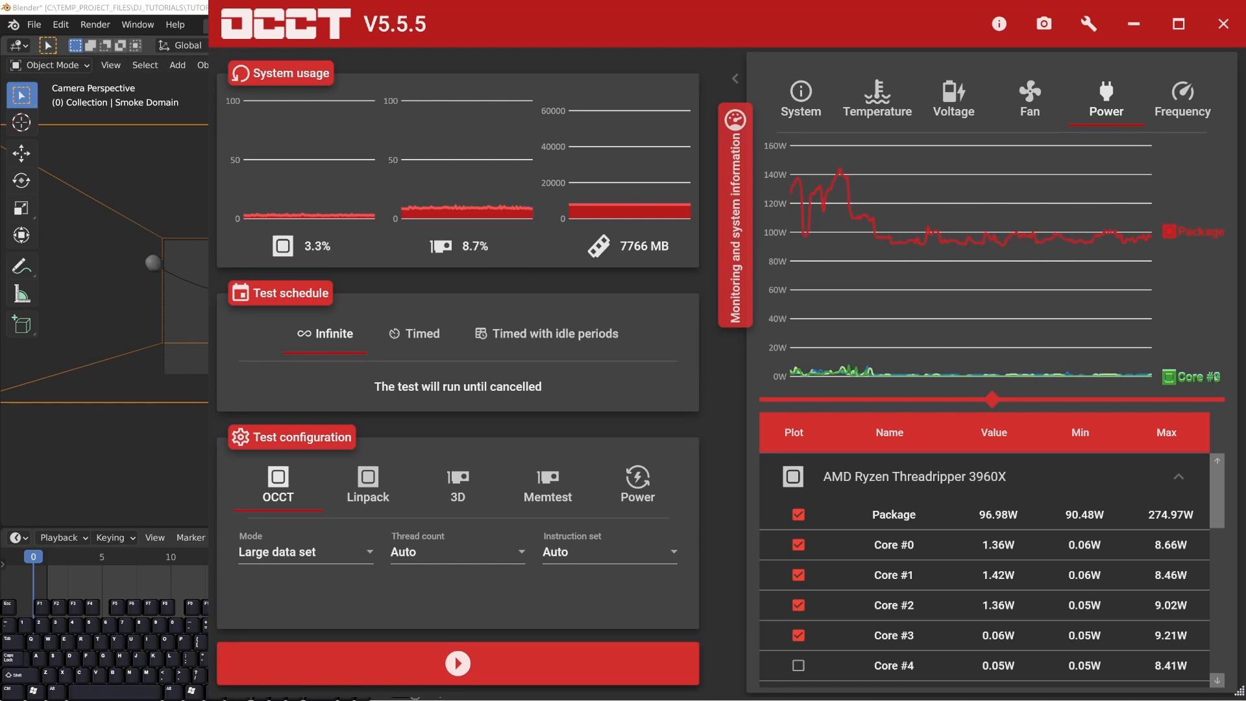
- Shrink the OCCT monitoring window until it covers only the outliner, and play the simulation up to frame 60
{"action": "left_click_drag", "start_coordinate": [209, 696], "coordinate": [911, 225]}
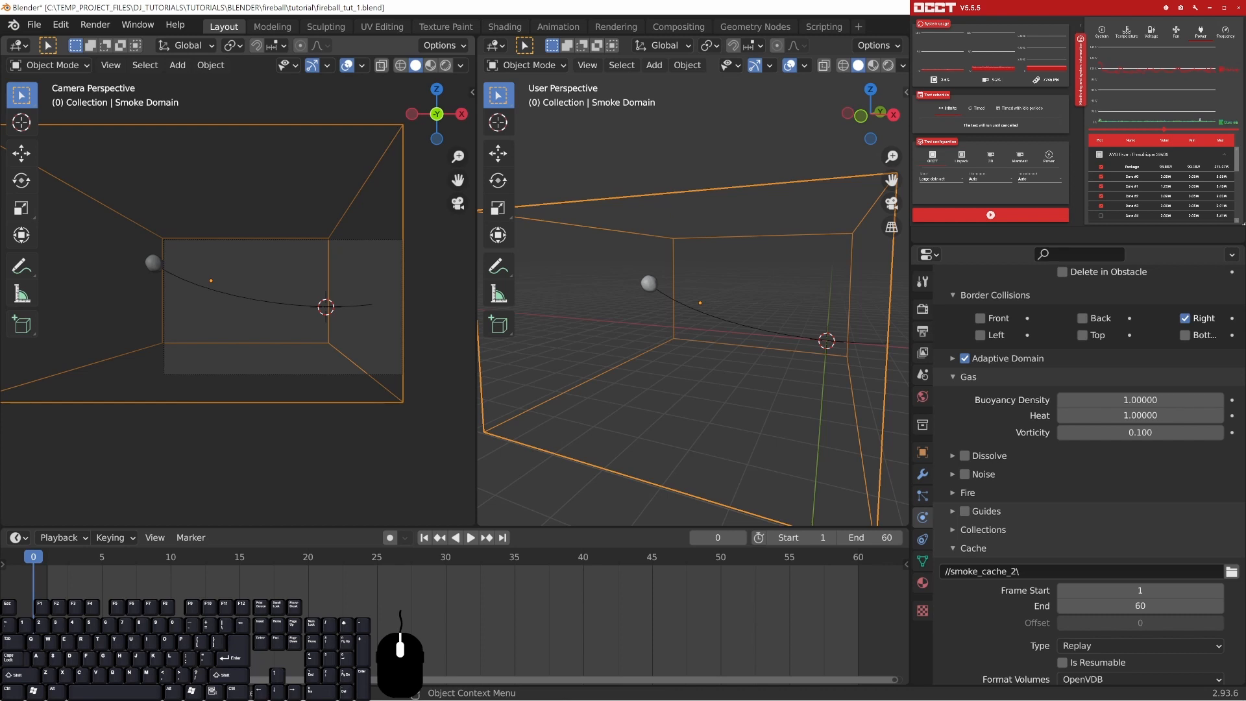
{"action": "key", "text": "space"}
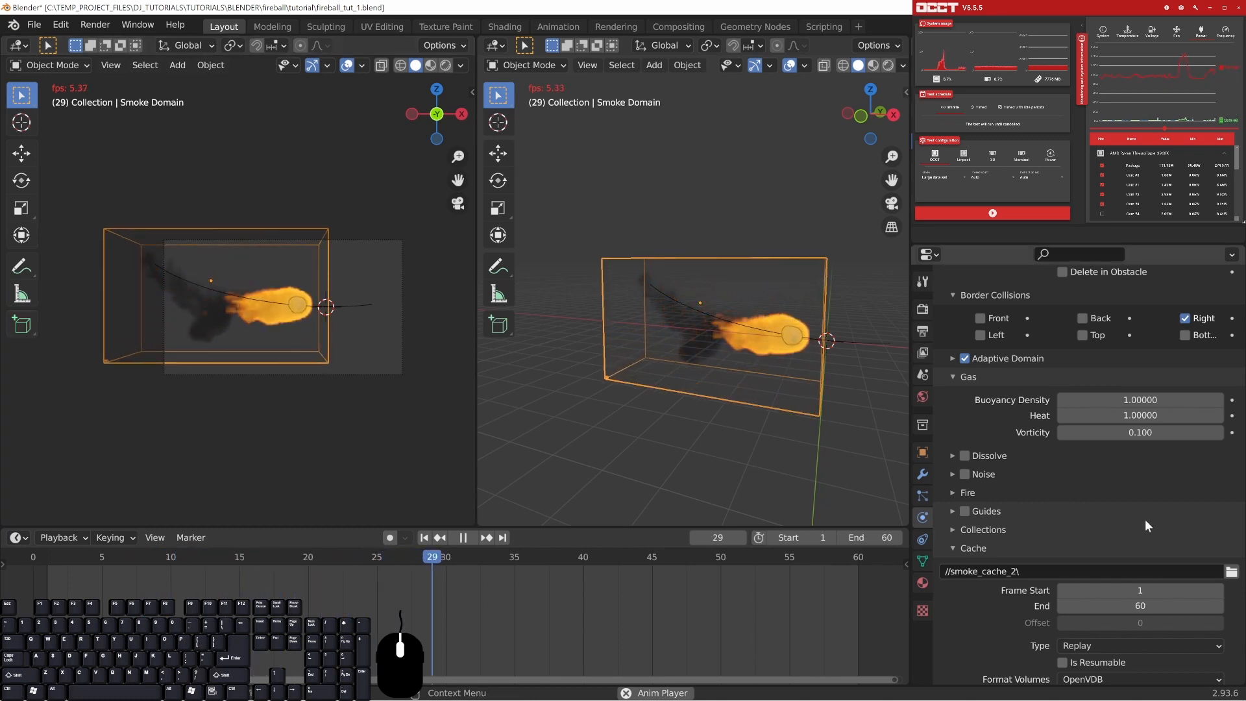
{"action": "scroll", "coordinate": [1145, 520], "scroll_direction": "up", "scroll_amount": 4}
{"action": "scroll", "coordinate": [1078, 512], "scroll_direction": "up", "scroll_amount": 8}
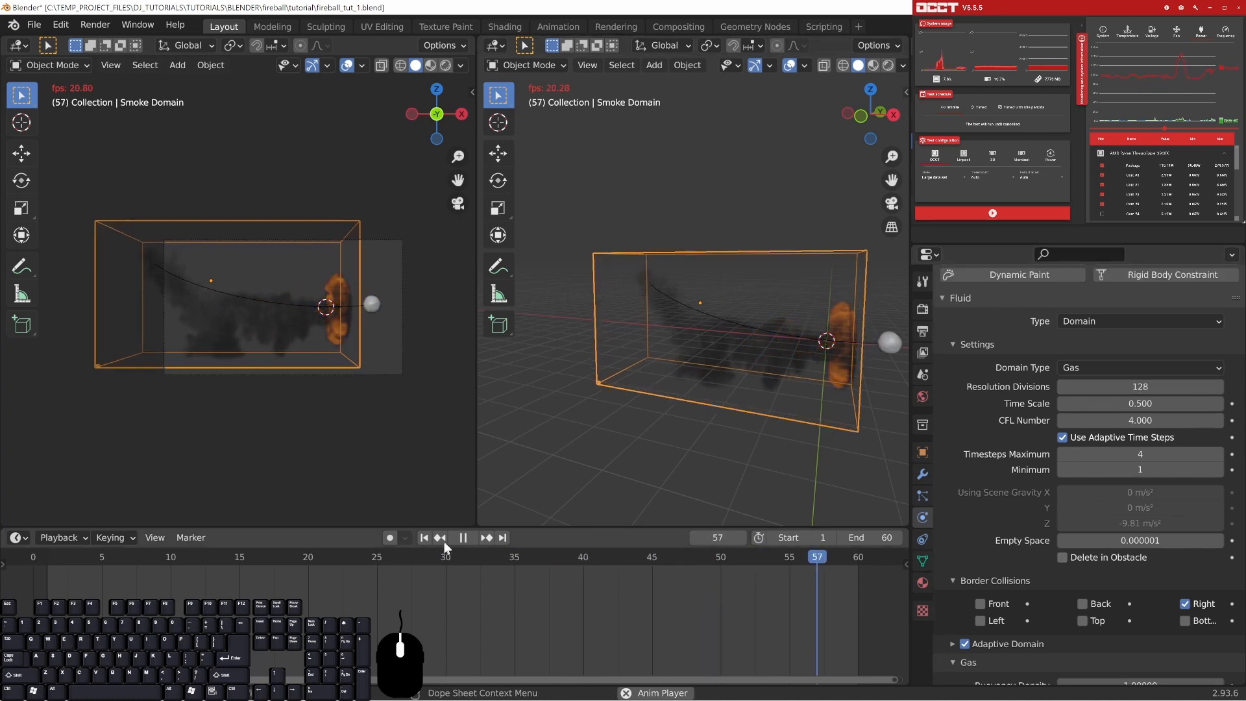
{"action": "left_click", "coordinate": [463, 538]}
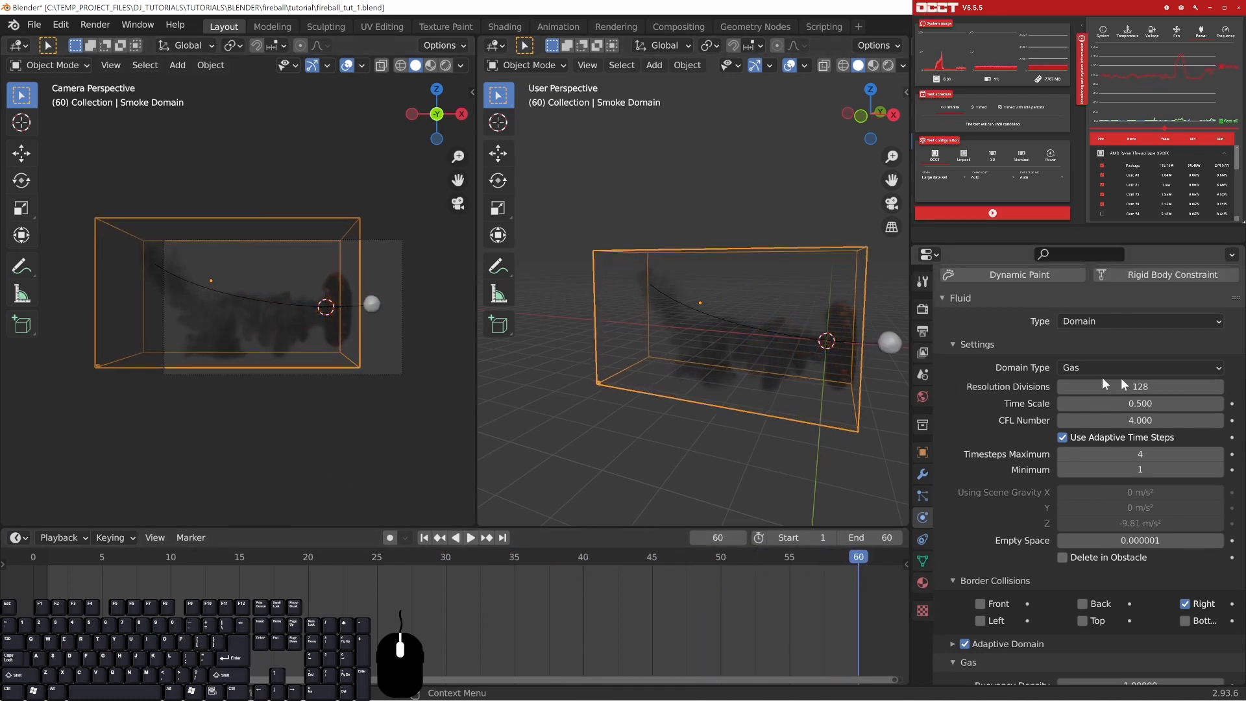
- Return to frame 1 and review the smoke domain's fluid settings from Resolution Divisions down to Cache
{"action": "left_click", "coordinate": [41, 557]}
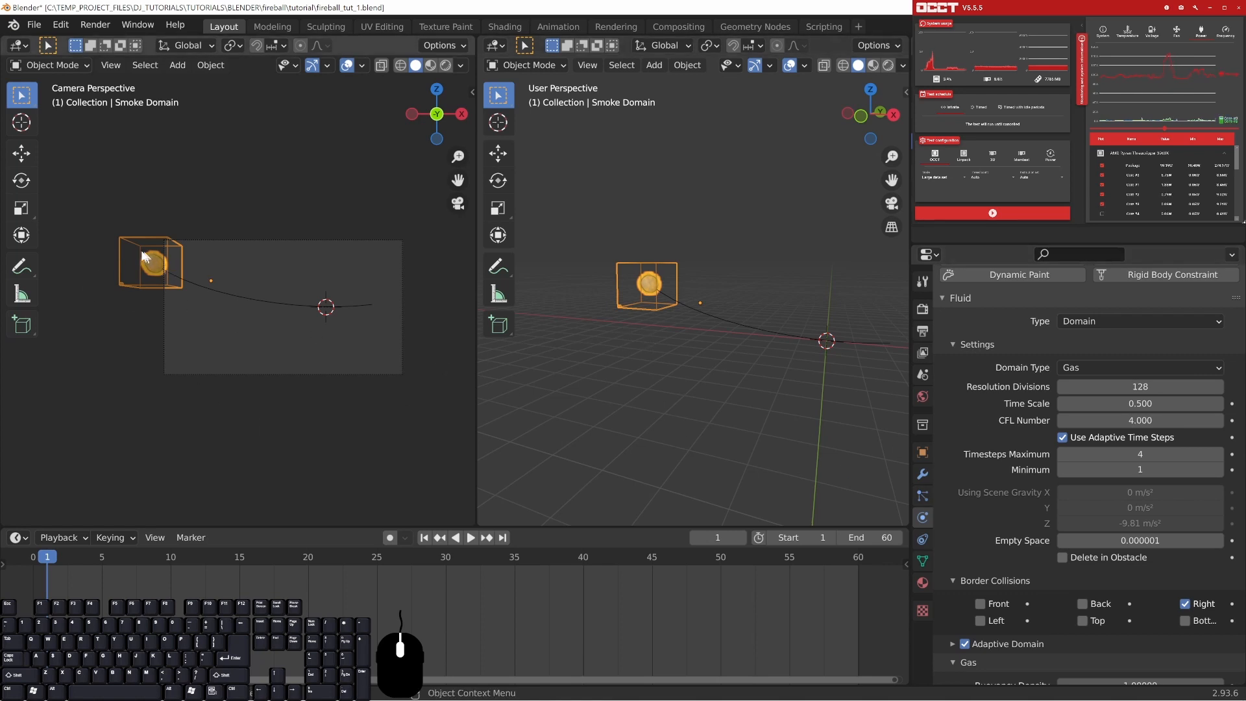
{"action": "scroll", "coordinate": [1062, 448], "scroll_direction": "down", "scroll_amount": 2}
{"action": "scroll", "coordinate": [1060, 451], "scroll_direction": "down", "scroll_amount": 3}
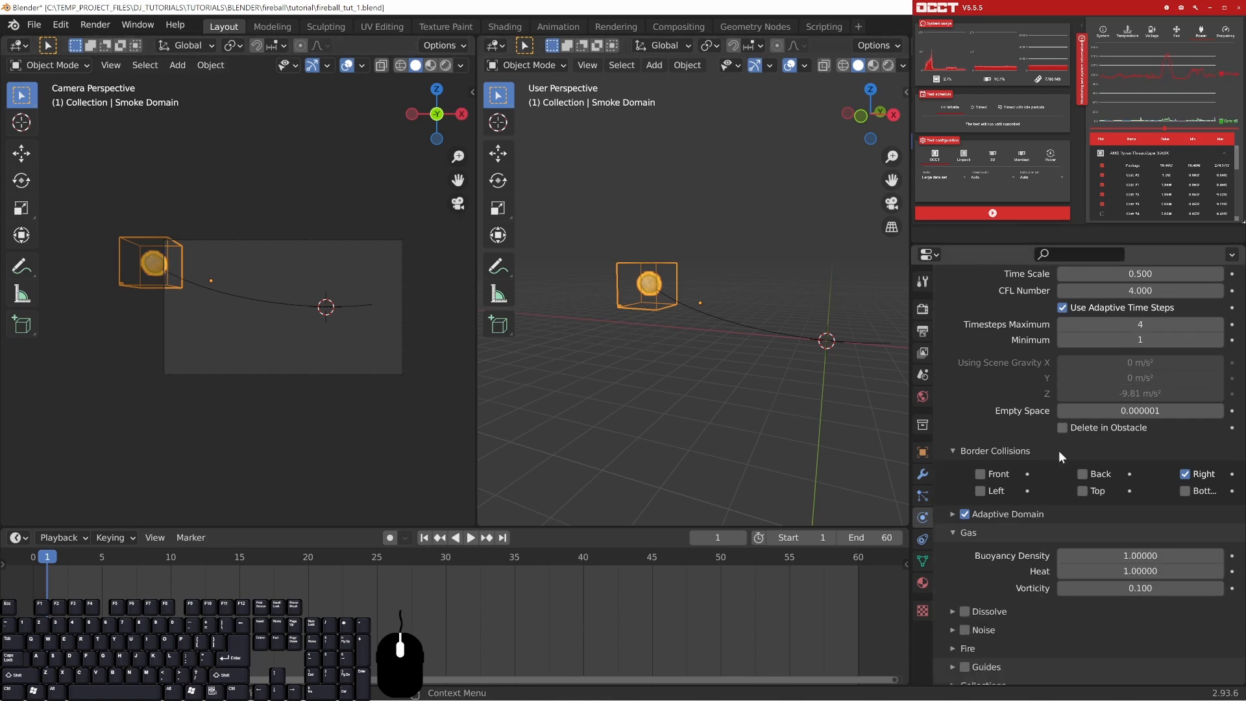
{"action": "scroll", "coordinate": [1048, 480], "scroll_direction": "up", "scroll_amount": 4}
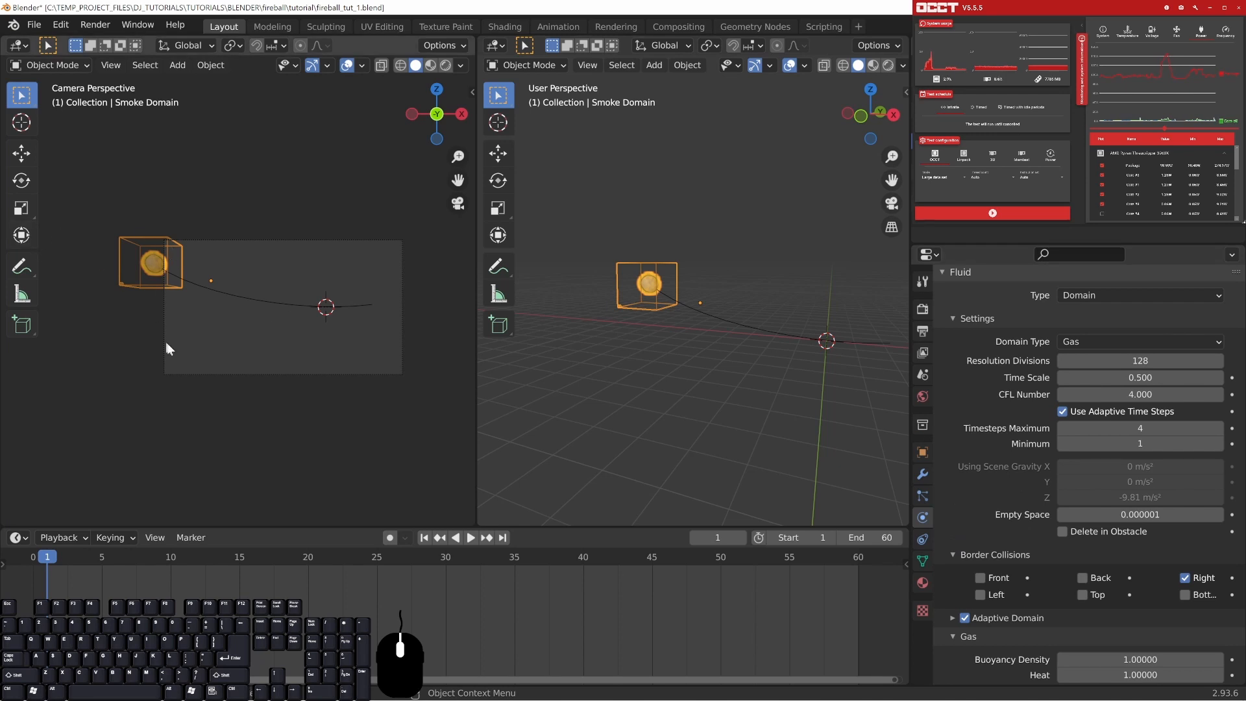
{"action": "scroll", "coordinate": [1028, 421], "scroll_direction": "down", "scroll_amount": 8}
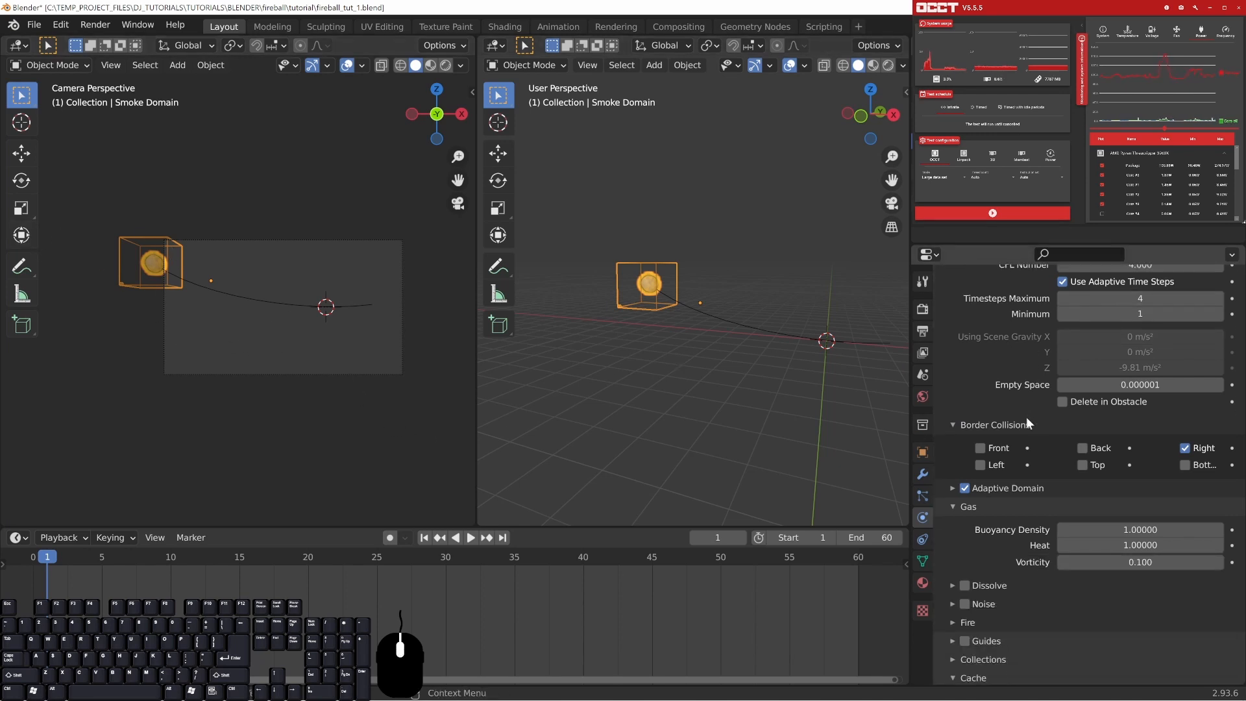
{"action": "scroll", "coordinate": [1027, 418], "scroll_direction": "down", "scroll_amount": 4}
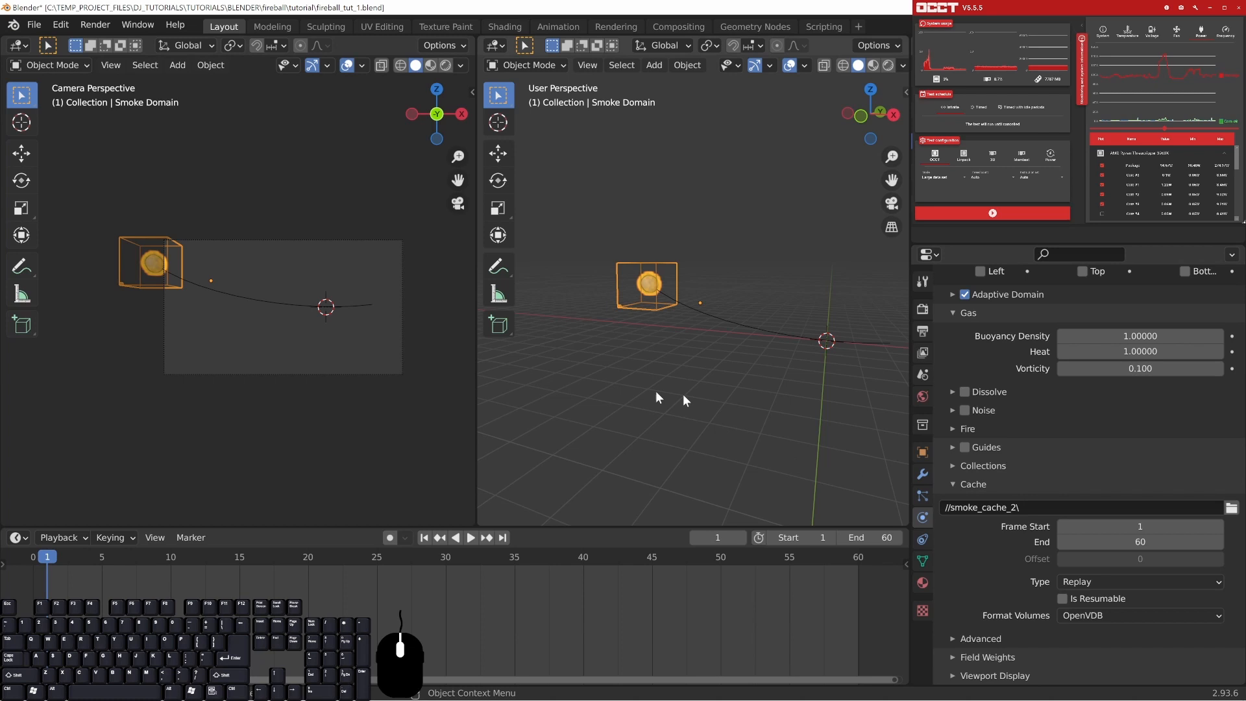
{"action": "scroll", "coordinate": [1072, 452], "scroll_direction": "up", "scroll_amount": 8}
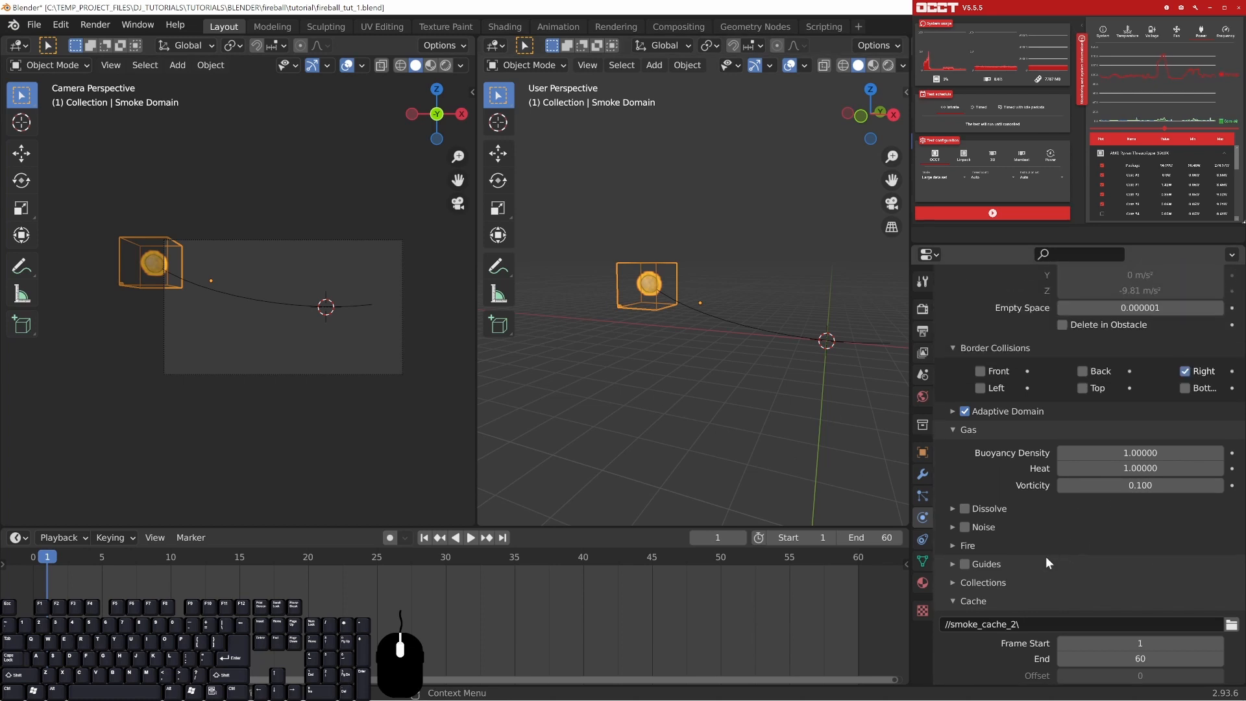
{"action": "scroll", "coordinate": [1021, 492], "scroll_direction": "up", "scroll_amount": 5}
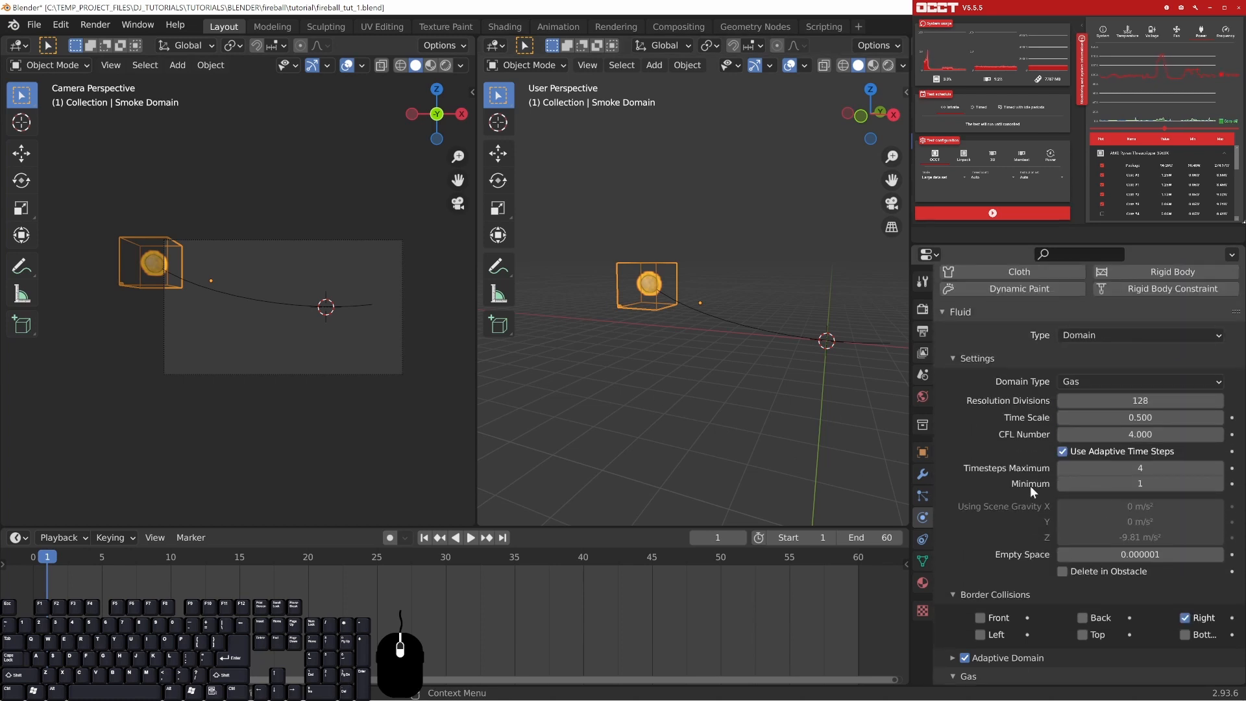
{"action": "scroll", "coordinate": [1030, 497], "scroll_direction": "down", "scroll_amount": 6}
{"action": "scroll", "coordinate": [1032, 505], "scroll_direction": "down", "scroll_amount": 8}
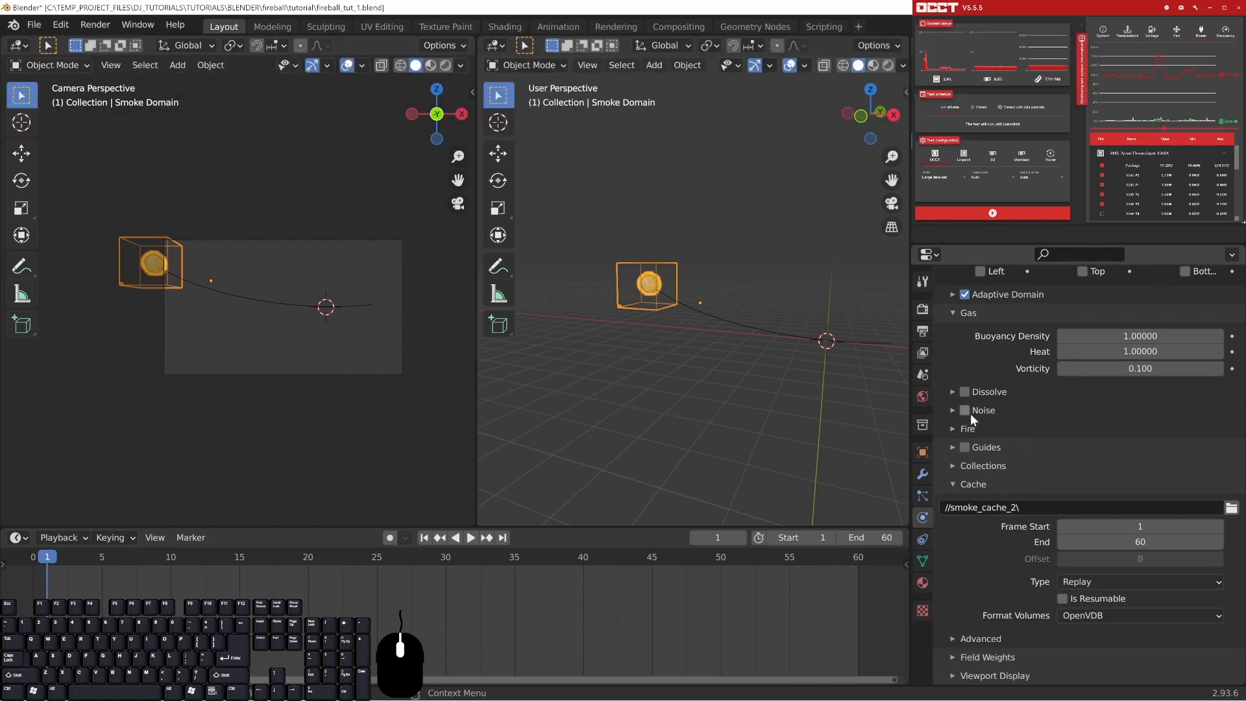
- Change the smoke domain's cache type to Modular and make the cache resumable
{"action": "left_click", "coordinate": [954, 484]}
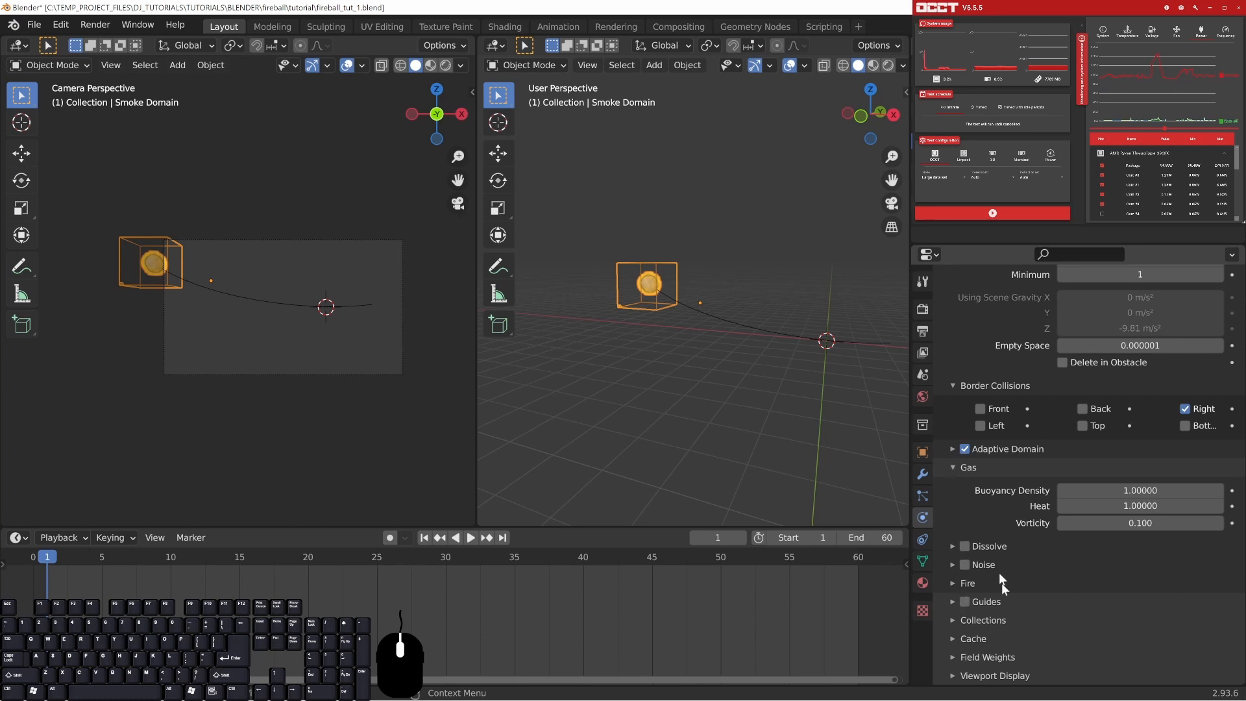
{"action": "left_click", "coordinate": [951, 638]}
{"action": "scroll", "coordinate": [1035, 587], "scroll_direction": "down", "scroll_amount": 6}
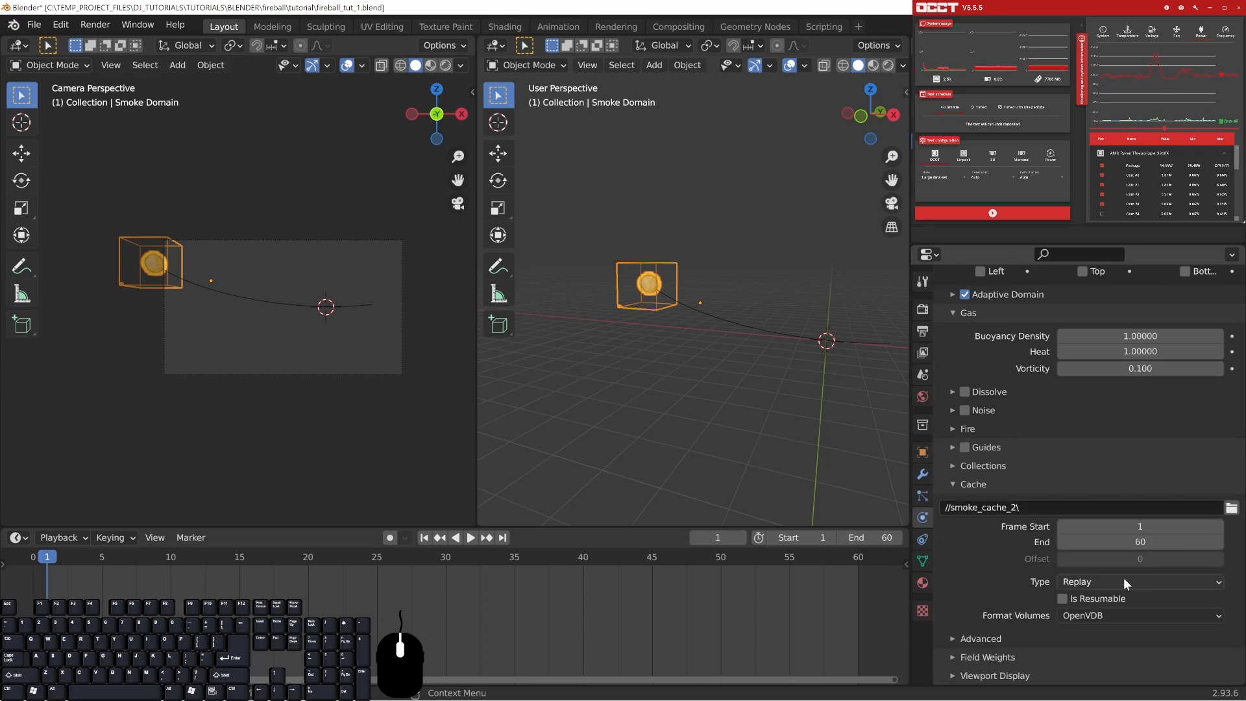
{"action": "left_click", "coordinate": [1123, 578]}
{"action": "left_click", "coordinate": [1097, 617]}
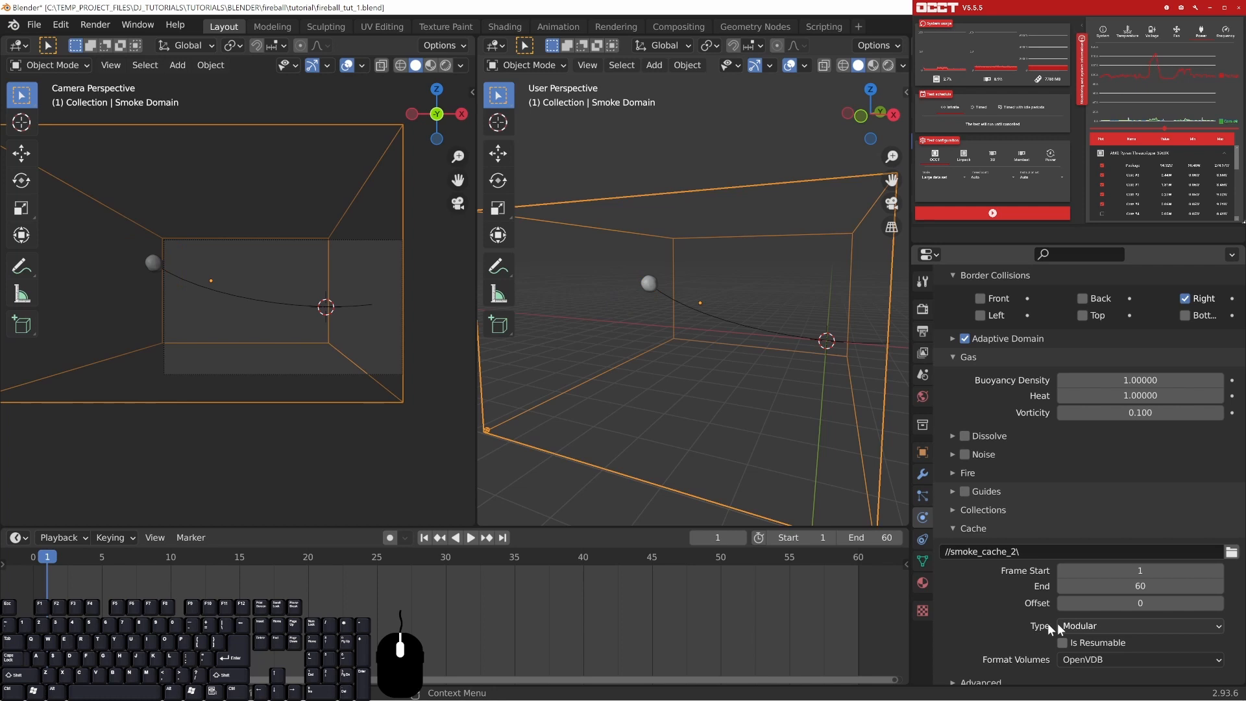
{"action": "scroll", "coordinate": [1057, 623], "scroll_direction": "down", "scroll_amount": 2}
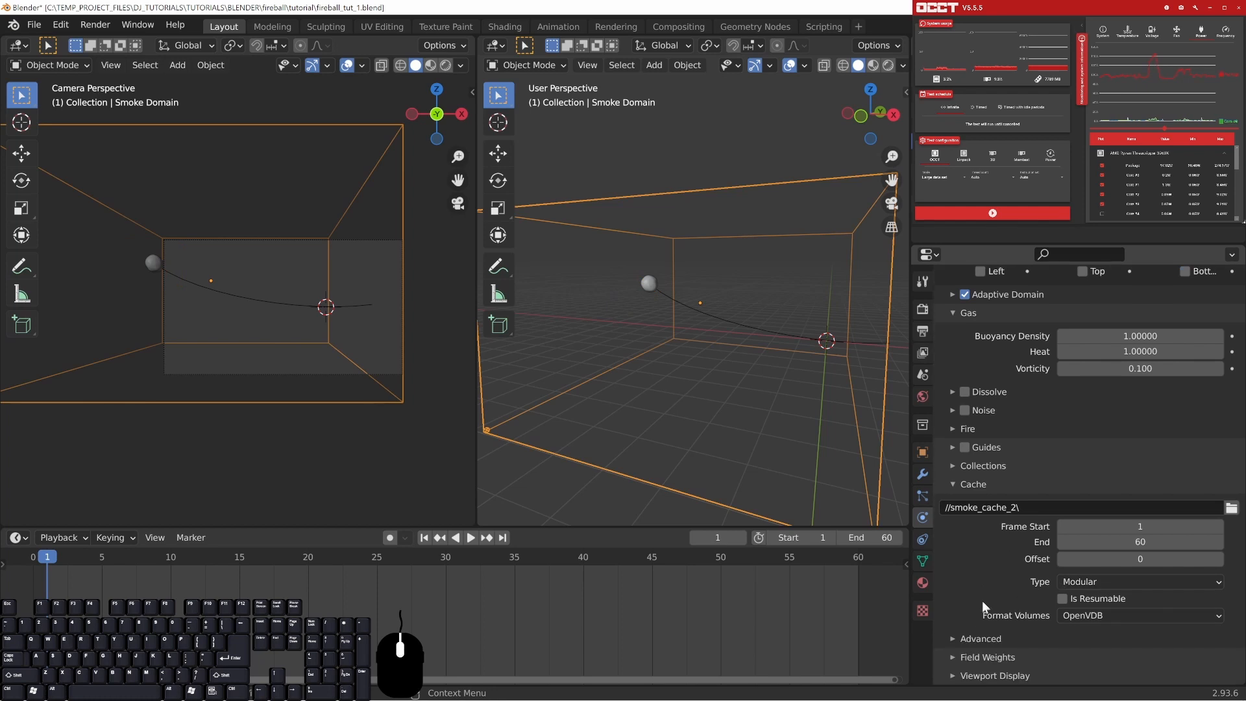
{"action": "left_click", "coordinate": [1063, 598]}
- Try an Add Resolution of 2 in the Adaptive Domain settings and return it to 0
{"action": "scroll", "coordinate": [992, 520], "scroll_direction": "up", "scroll_amount": 15}
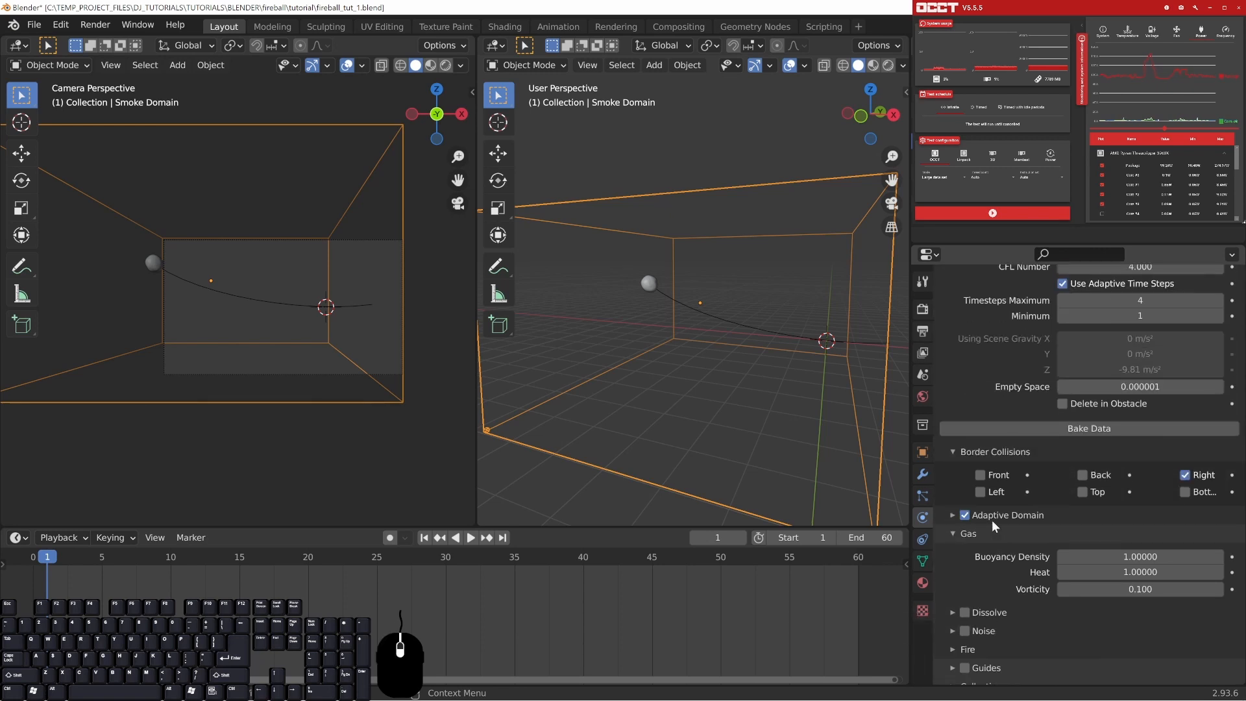
{"action": "scroll", "coordinate": [991, 520], "scroll_direction": "up", "scroll_amount": 6}
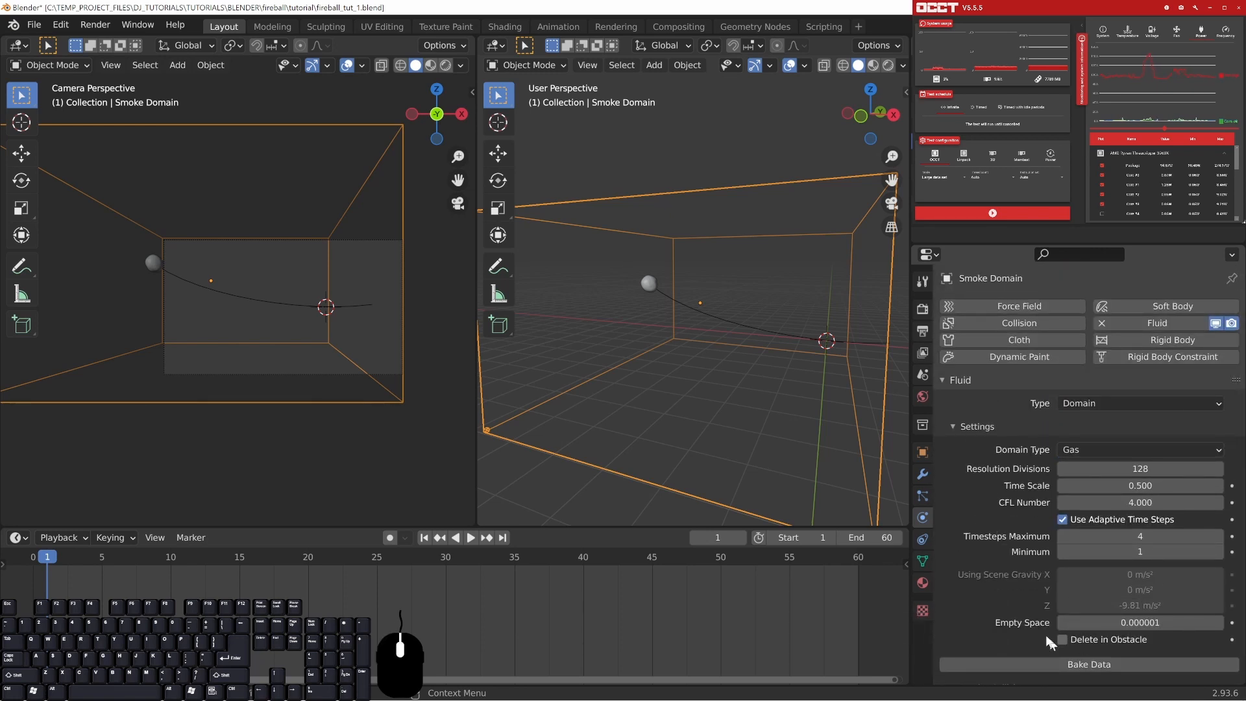
{"action": "scroll", "coordinate": [1090, 619], "scroll_direction": "down", "scroll_amount": 4}
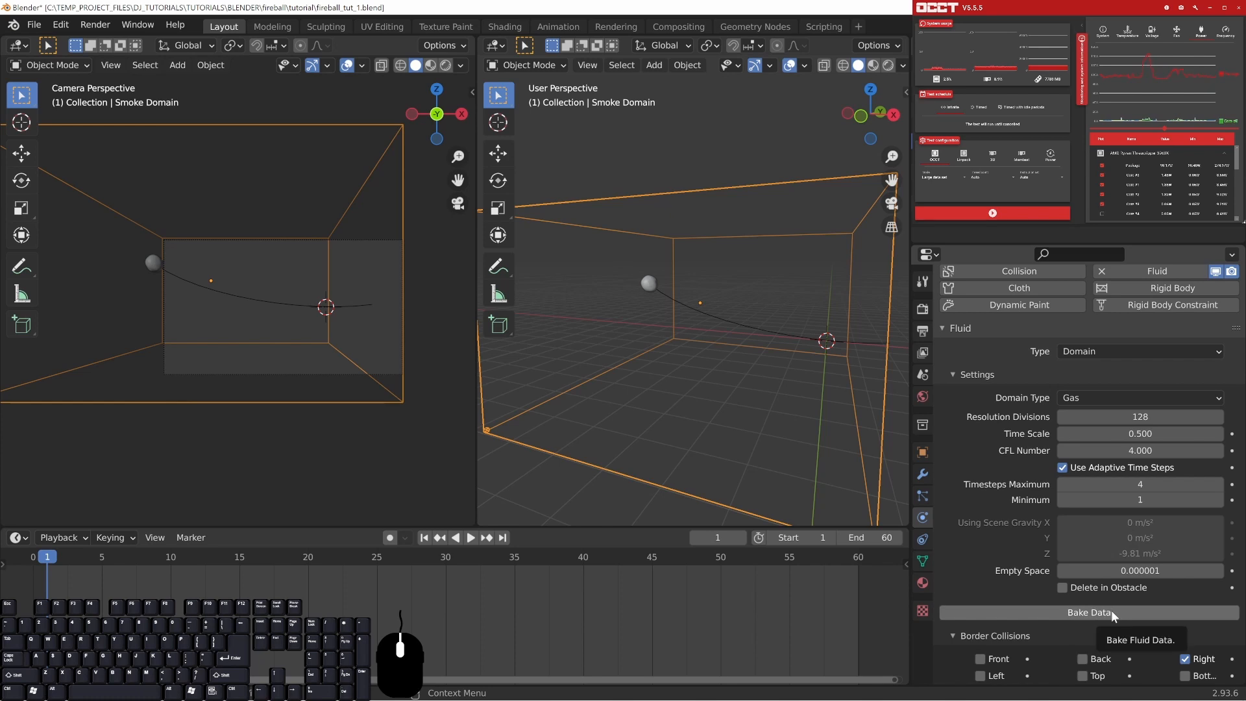
{"action": "scroll", "coordinate": [1023, 575], "scroll_direction": "down", "scroll_amount": 5}
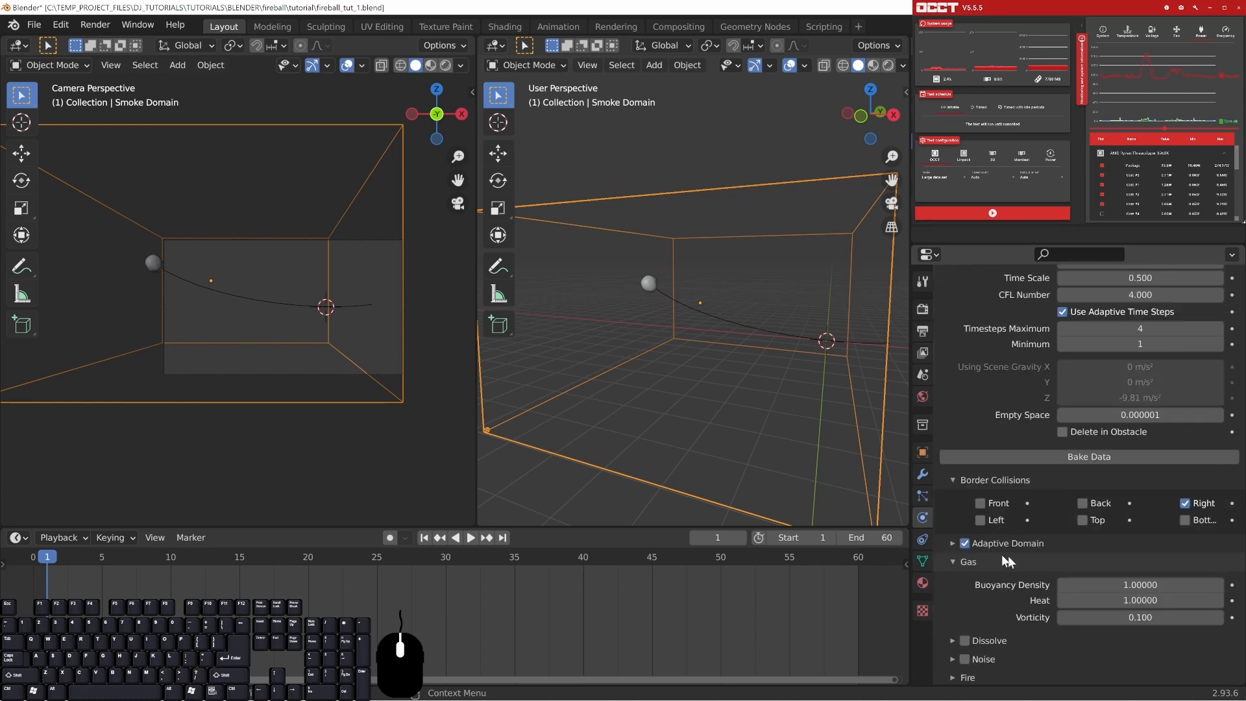
{"action": "left_click", "coordinate": [953, 543]}
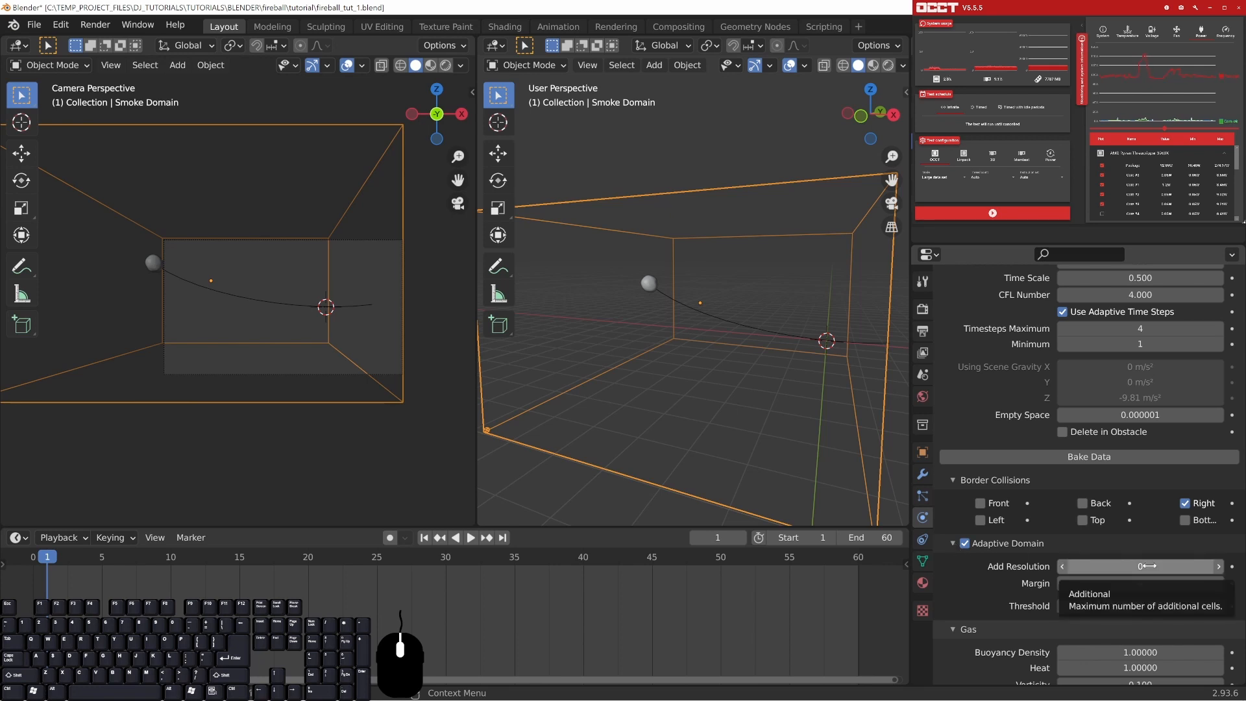
{"action": "middle_click_drag", "start_coordinate": [647, 385], "coordinate": [783, 358], "text": "shift"}
{"action": "scroll", "coordinate": [786, 368], "scroll_direction": "up", "scroll_amount": 2}
{"action": "middle_click_drag", "start_coordinate": [865, 411], "coordinate": [772, 280], "text": "shift"}
{"action": "left_click", "coordinate": [1220, 567]}
{"action": "left_click", "coordinate": [1220, 567]}
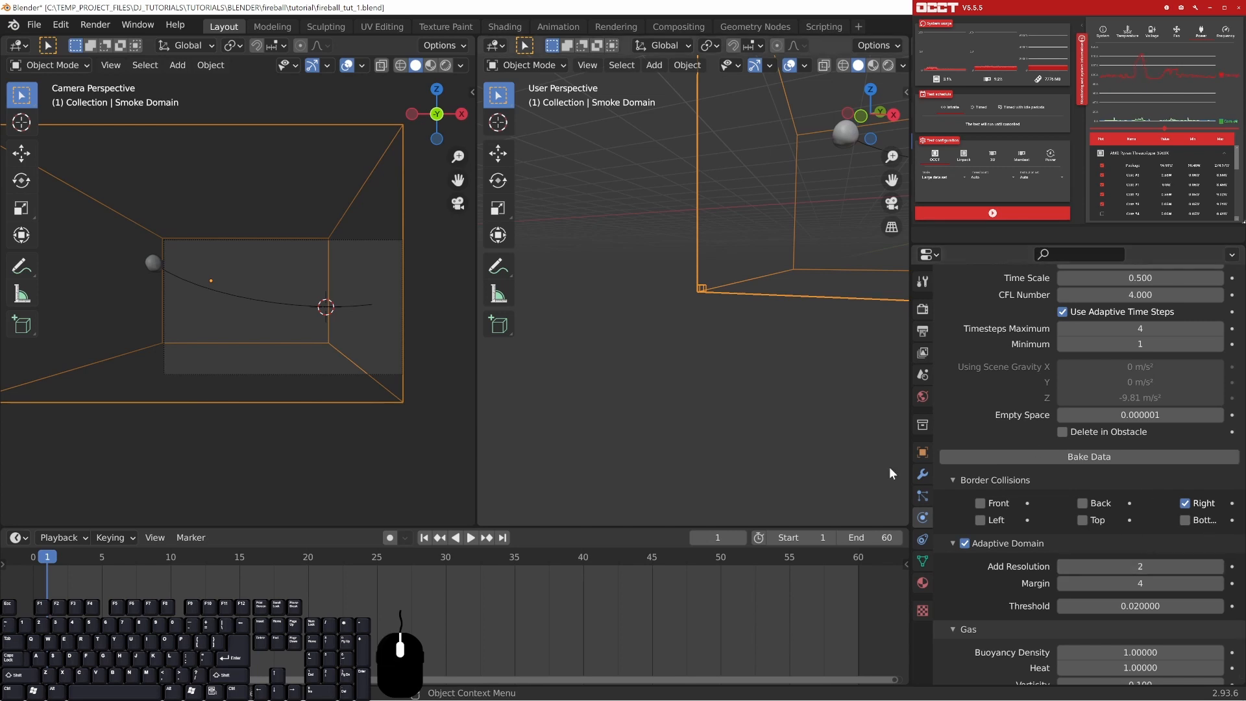
{"action": "left_click", "coordinate": [1063, 566]}
{"action": "left_click", "coordinate": [1063, 565]}
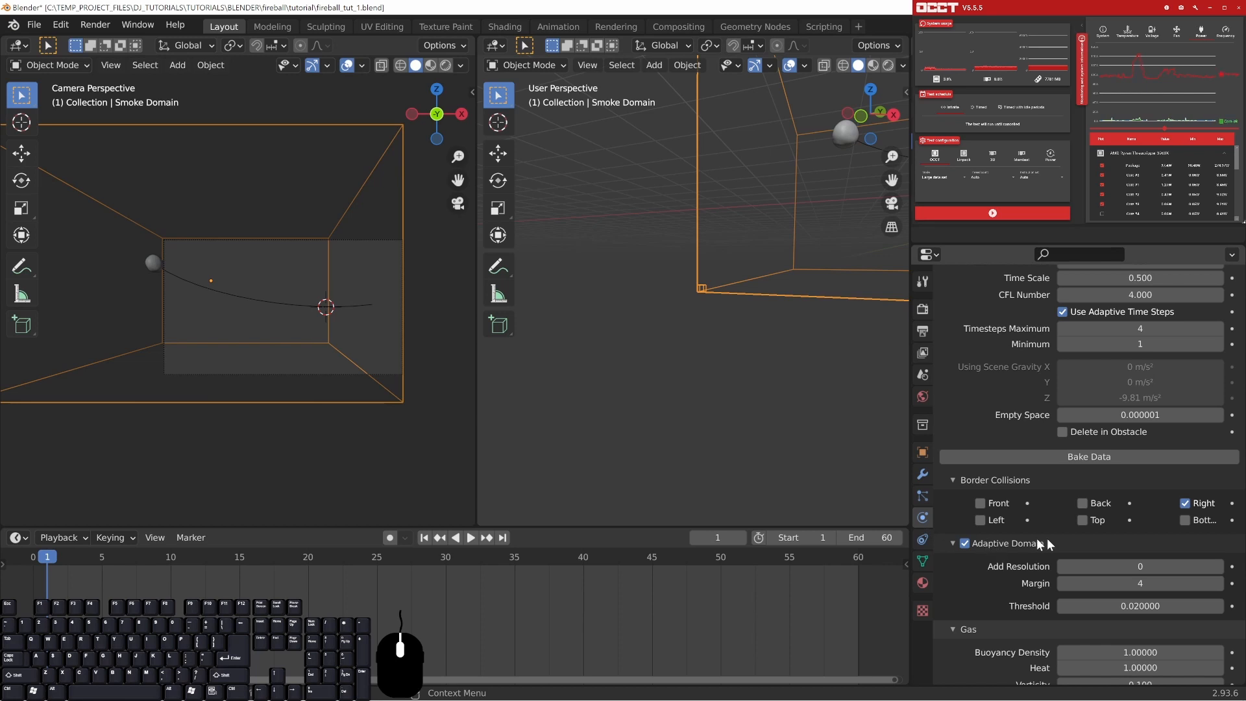
- Switch Adaptive Domain off and on again, check its settings and collapse them
{"action": "left_click", "coordinate": [964, 543]}
{"action": "left_click", "coordinate": [965, 545]}
{"action": "left_click", "coordinate": [952, 544]}
{"action": "scroll", "coordinate": [1010, 571], "scroll_direction": "up", "scroll_amount": 6}
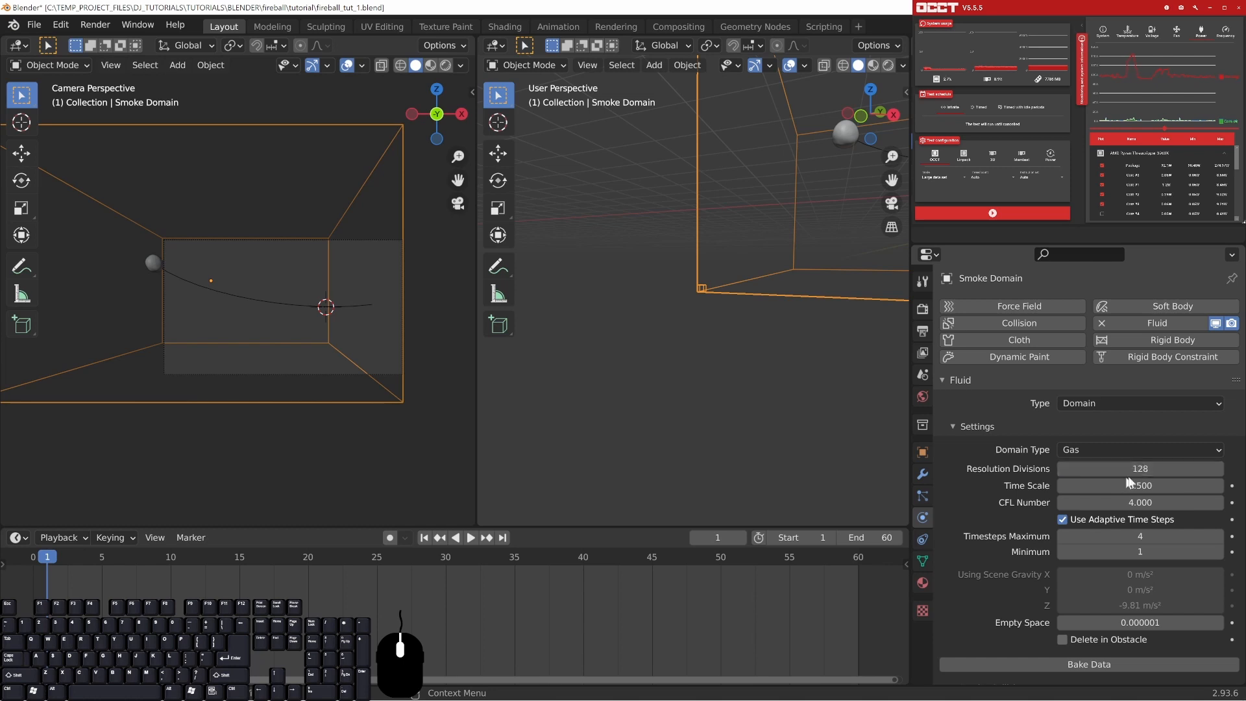
{"action": "scroll", "coordinate": [1011, 603], "scroll_direction": "down", "scroll_amount": 5}
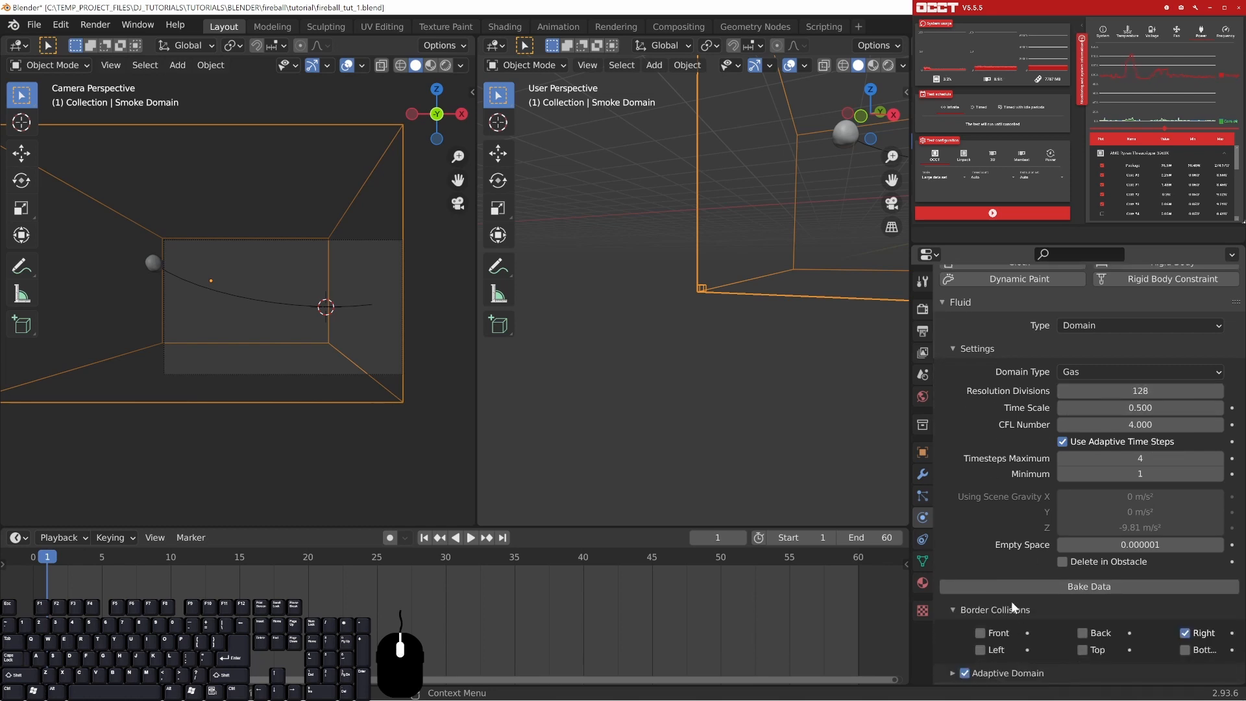
{"action": "left_click", "coordinate": [987, 607]}
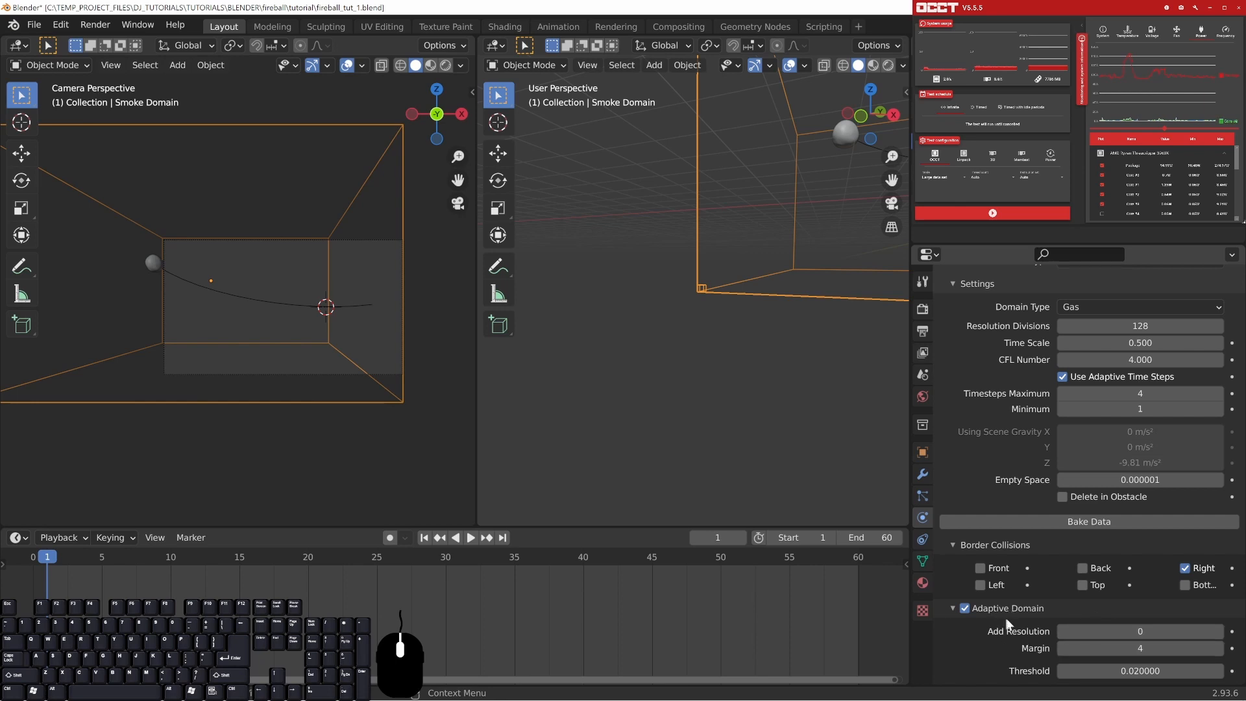
{"action": "left_click", "coordinate": [996, 607]}
- Set the smoke domain's Resolution Divisions to 256
{"action": "scroll", "coordinate": [997, 605], "scroll_direction": "up", "scroll_amount": 5}
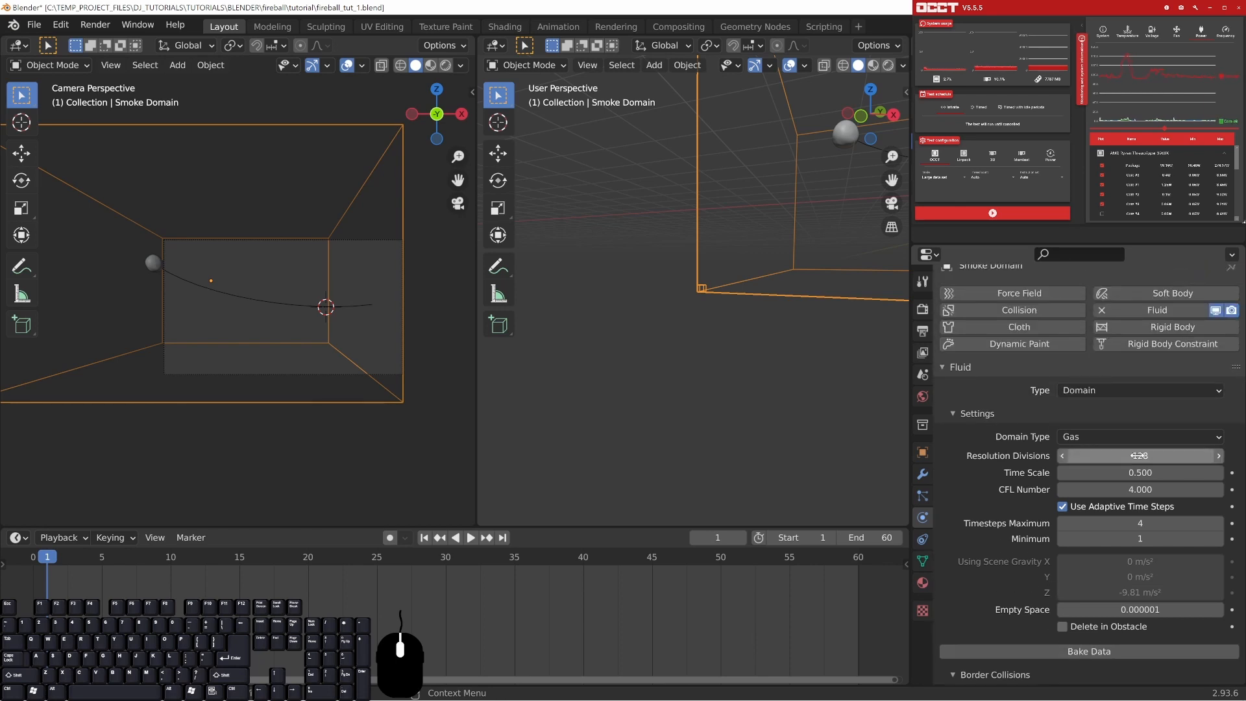
{"action": "left_click", "coordinate": [1135, 455]}
{"action": "type", "text": "256"}
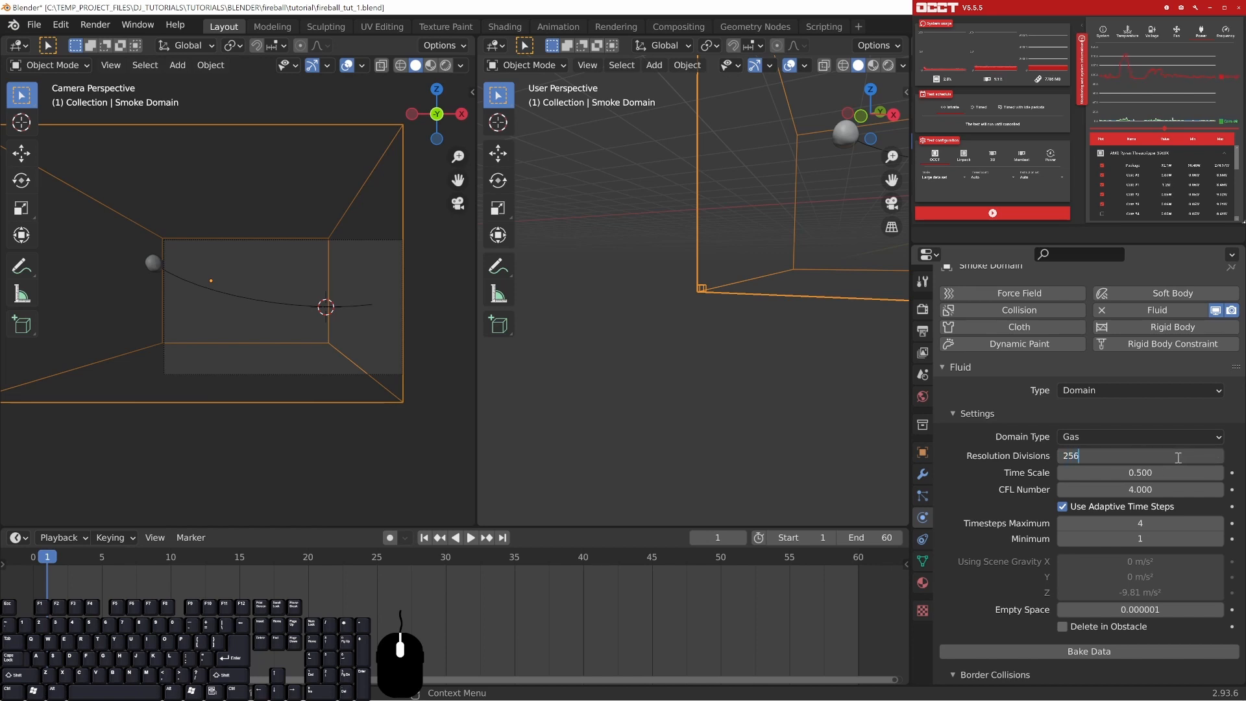
{"action": "key", "text": "Return"}
- Bake the fluid data and interrupt the bake at about frame 10
{"action": "scroll", "coordinate": [757, 234], "scroll_direction": "down", "scroll_amount": 6}
{"action": "middle_click_drag", "start_coordinate": [757, 234], "coordinate": [689, 276], "text": "shift"}
{"action": "scroll", "coordinate": [779, 318], "scroll_direction": "up", "scroll_amount": 4}
{"action": "middle_click_drag", "start_coordinate": [788, 329], "coordinate": [727, 315], "text": "shift"}
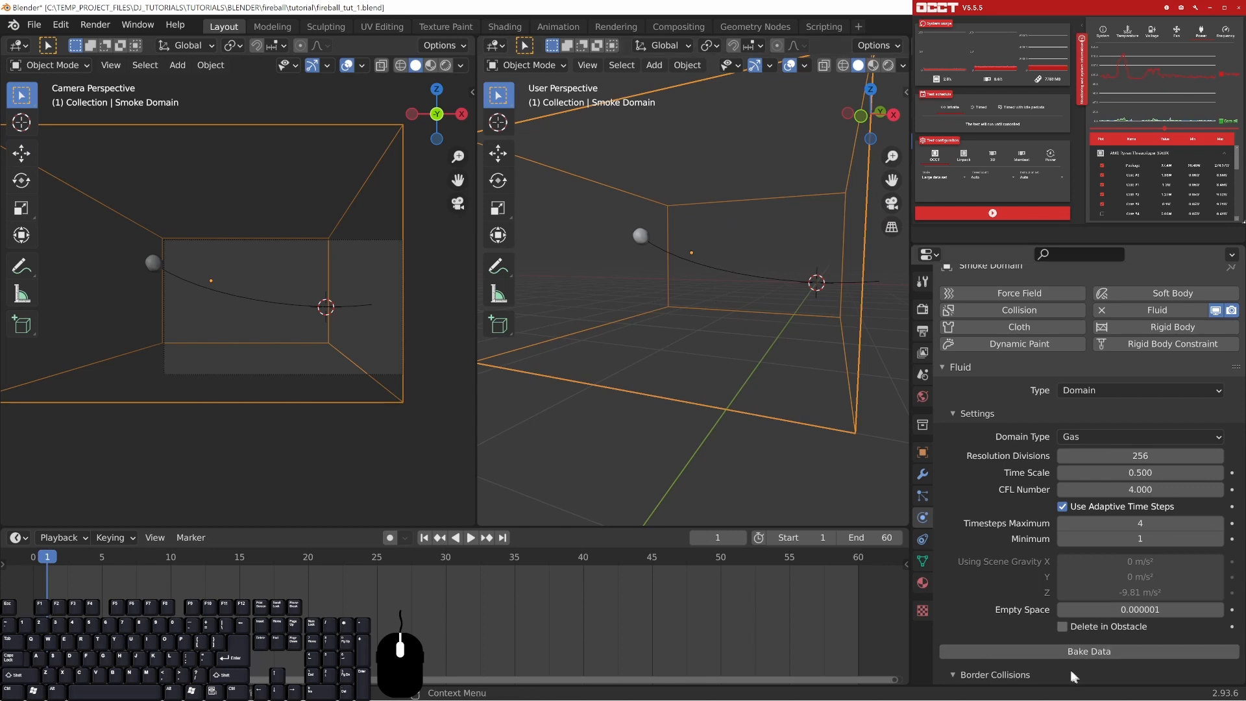
{"action": "left_click", "coordinate": [1076, 651]}
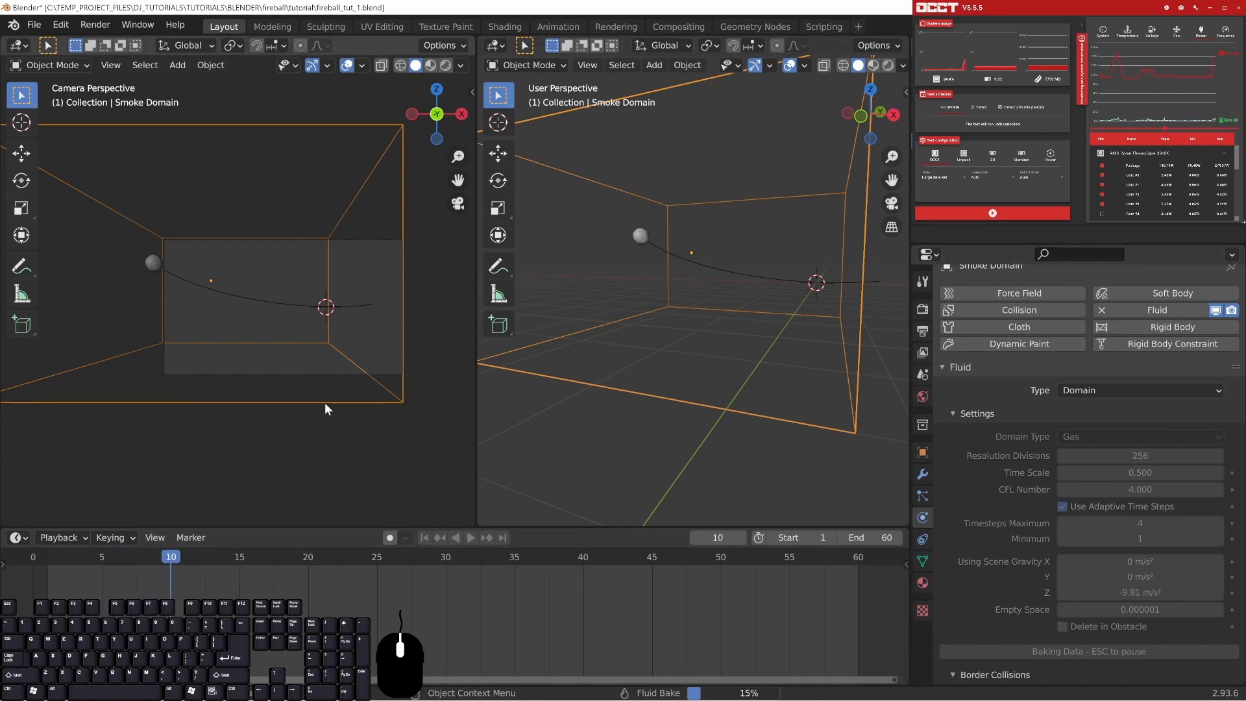
{"action": "key", "text": "Escape"}
- Play and scrub through the baked frames to preview the fireball up to frame 11
{"action": "left_click", "coordinate": [116, 558]}
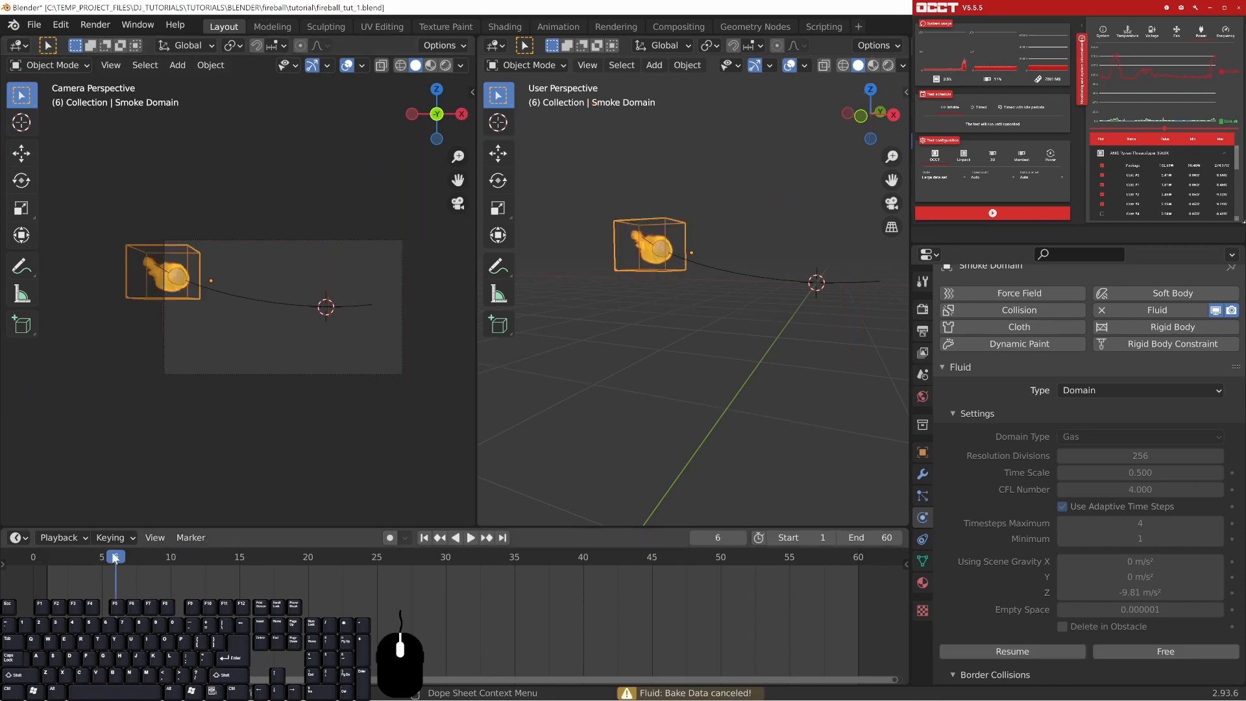
{"action": "left_click_drag", "start_coordinate": [116, 558], "coordinate": [62, 559]}
{"action": "key", "text": "space"}
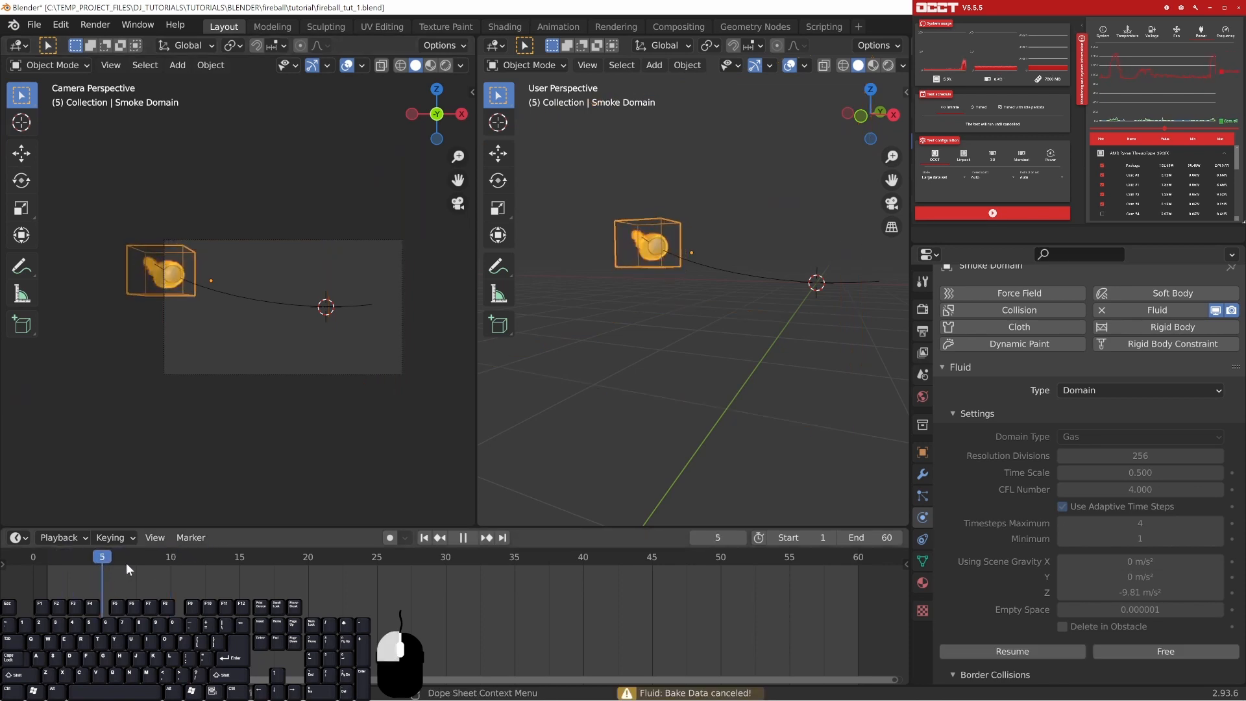
{"action": "left_click_drag", "start_coordinate": [163, 567], "coordinate": [181, 568]}
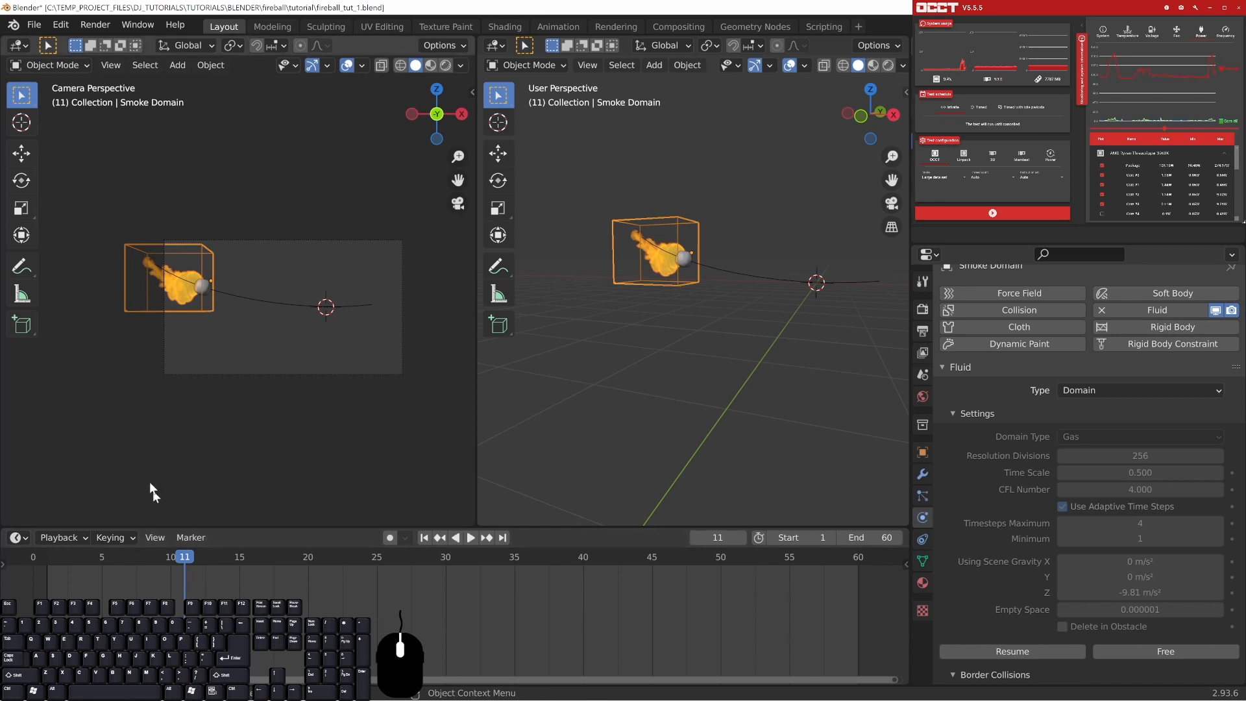
- Resume the interrupted fluid data bake and let it run through to completion
{"action": "scroll", "coordinate": [1103, 558], "scroll_direction": "down", "scroll_amount": 3}
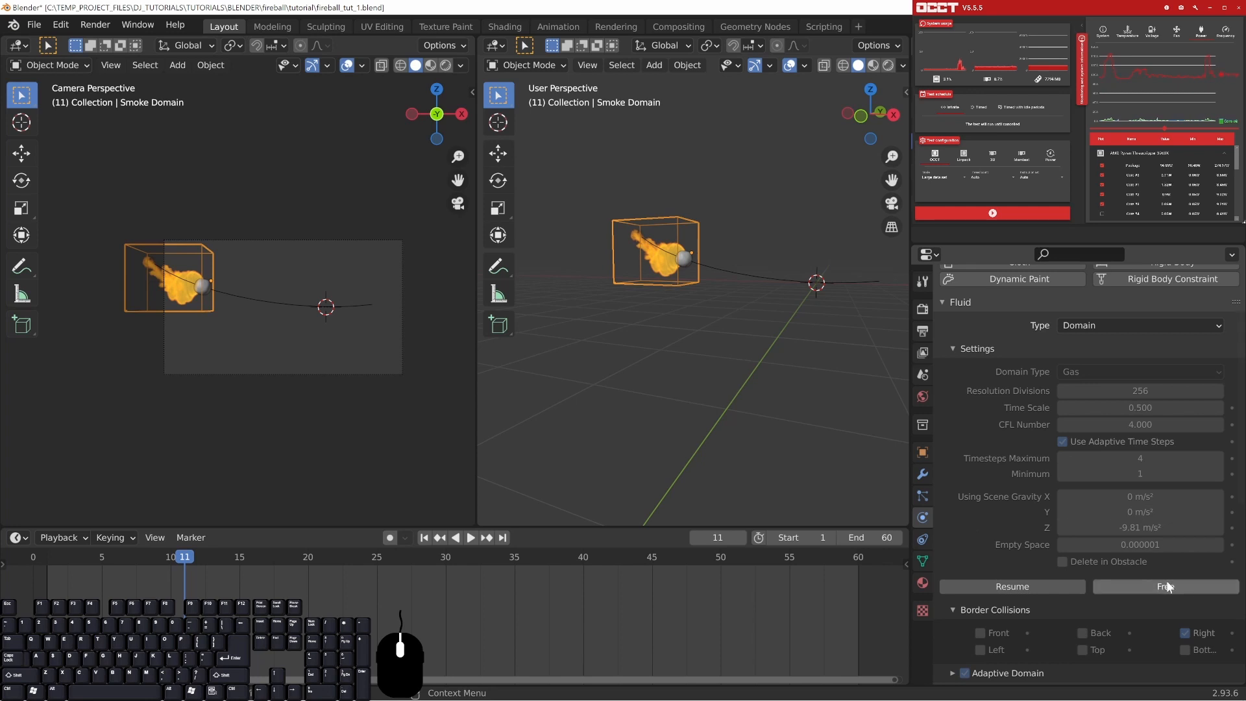
{"action": "left_click", "coordinate": [1010, 587]}
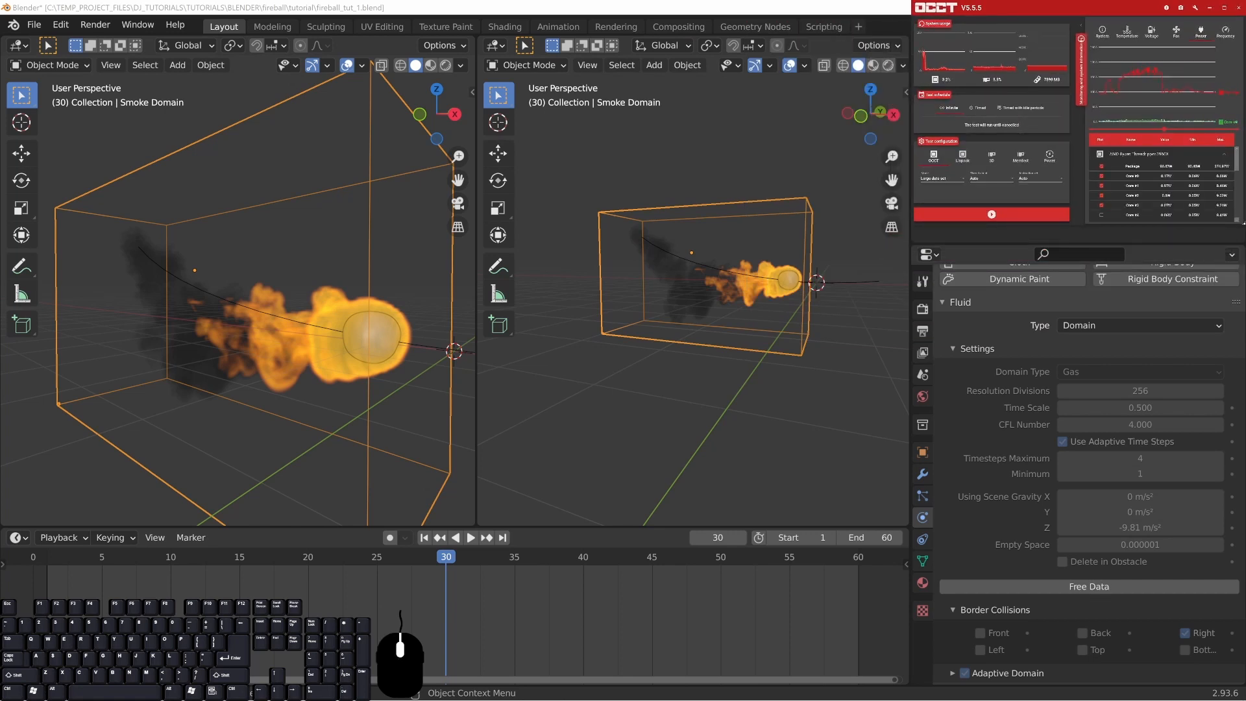
- Play back the completed bake from another angle and scrub back to frame 18
{"action": "middle_click_drag", "start_coordinate": [279, 324], "coordinate": [324, 312]}
{"action": "left_click", "coordinate": [472, 538]}
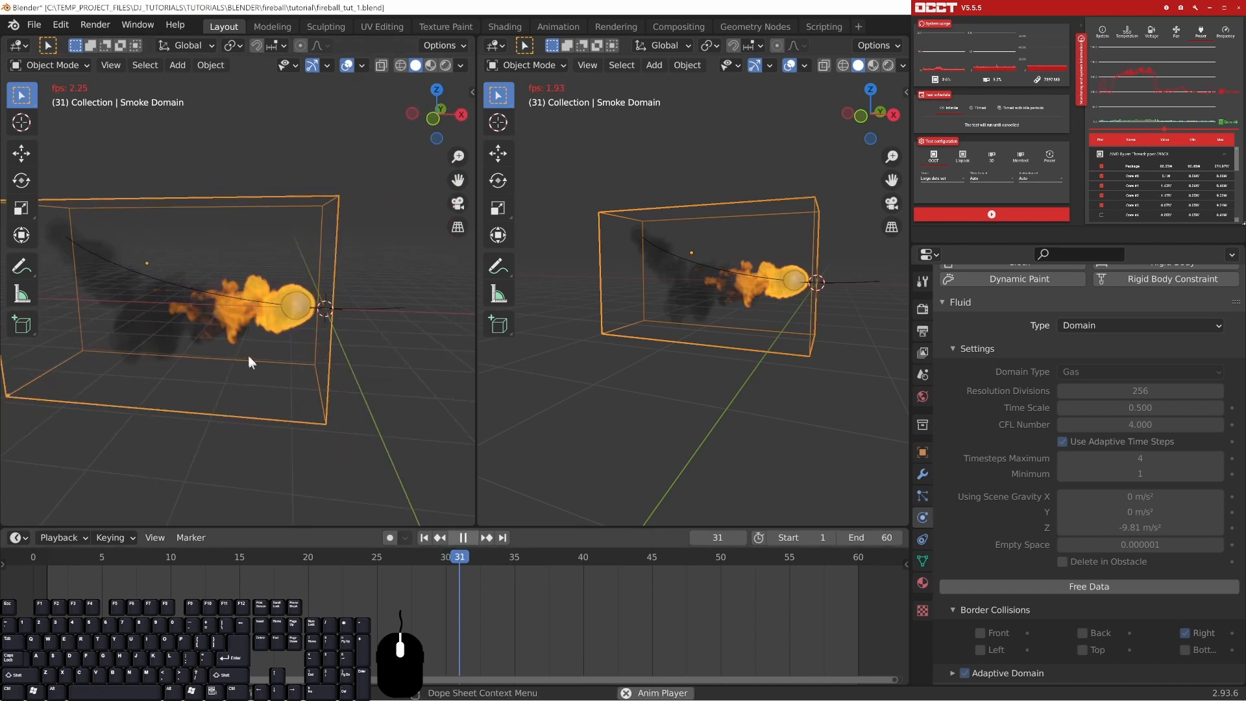
{"action": "scroll", "coordinate": [244, 331], "scroll_direction": "up", "scroll_amount": 5}
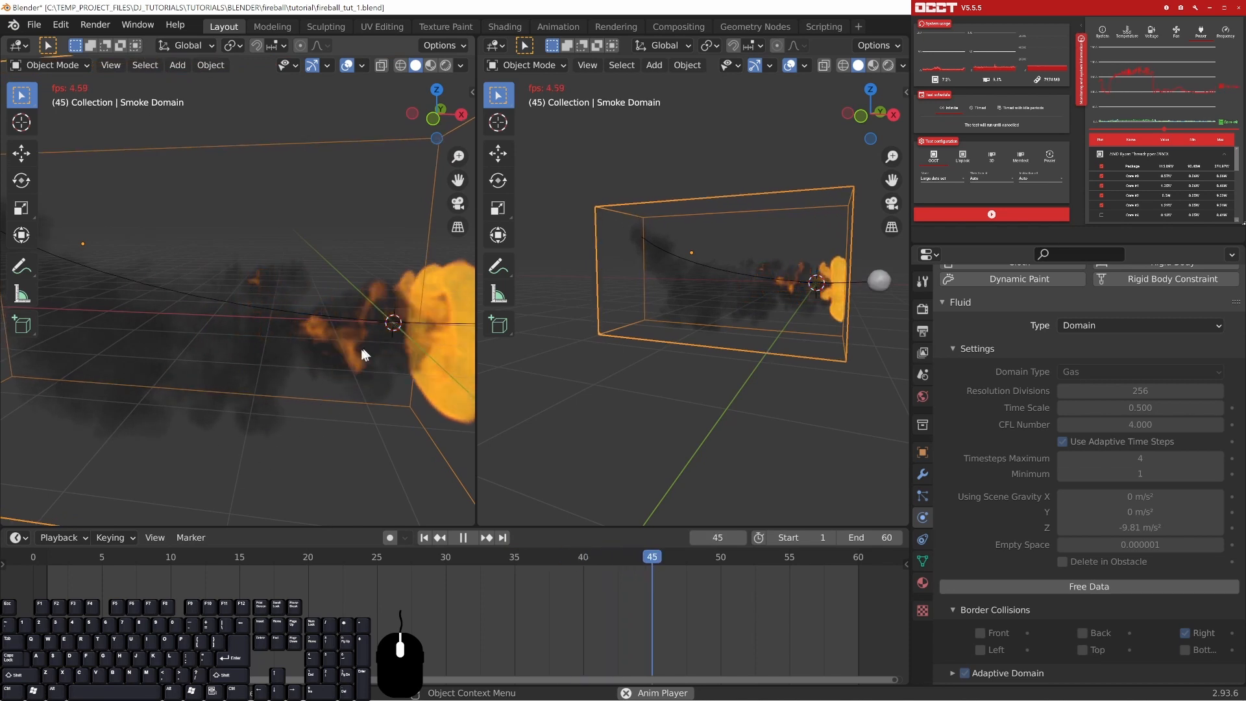
{"action": "left_click", "coordinate": [462, 538]}
{"action": "left_click_drag", "start_coordinate": [480, 565], "coordinate": [279, 551]}
{"action": "scroll", "coordinate": [297, 303], "scroll_direction": "up", "scroll_amount": 8}
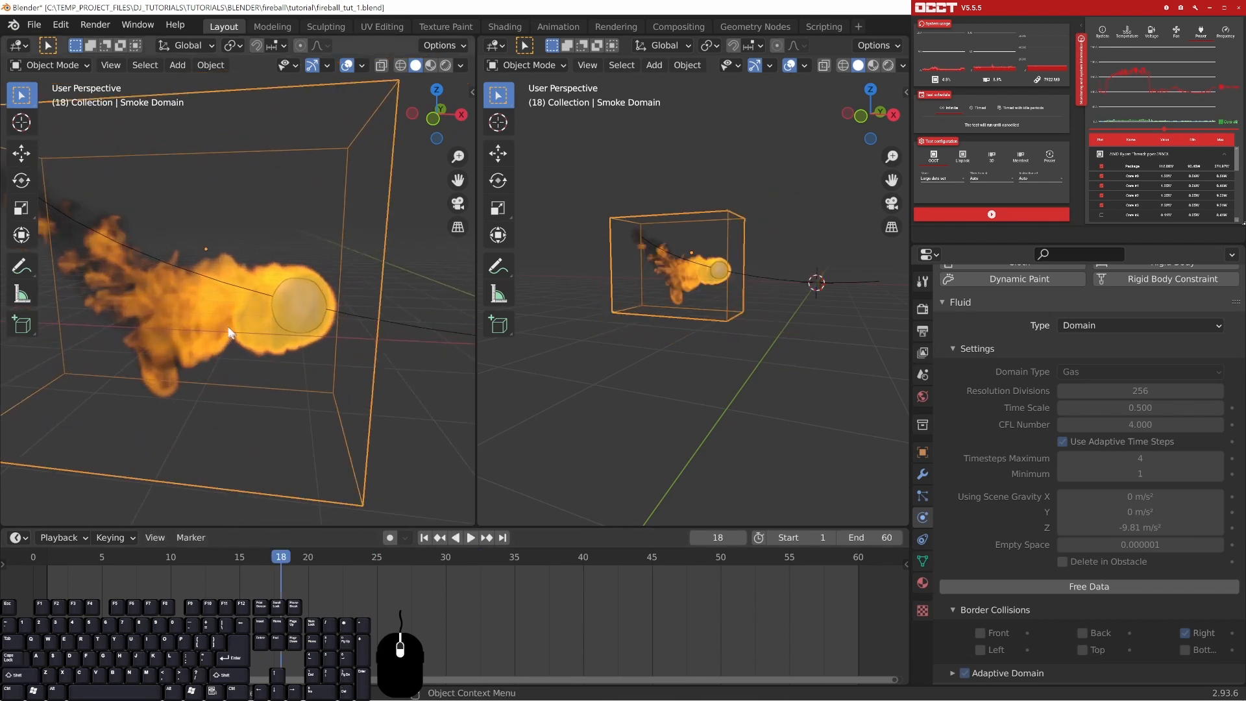
- Examine the shape and detail of the flames and smoke trail at frame 18 from several angles
{"action": "middle_click_drag", "start_coordinate": [257, 344], "coordinate": [225, 371]}
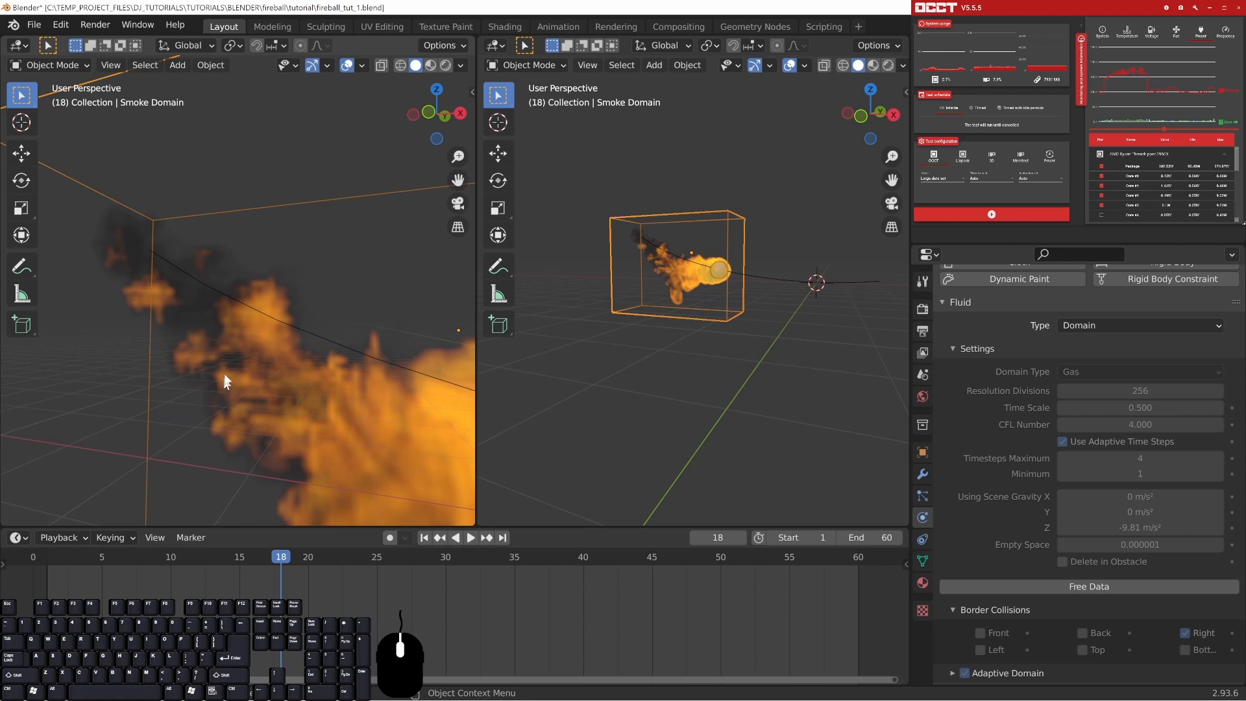
{"action": "middle_click_drag", "start_coordinate": [325, 457], "coordinate": [266, 365]}
{"action": "scroll", "coordinate": [266, 364], "scroll_direction": "down", "scroll_amount": 5}
{"action": "middle_click_drag", "start_coordinate": [362, 408], "coordinate": [286, 313]}
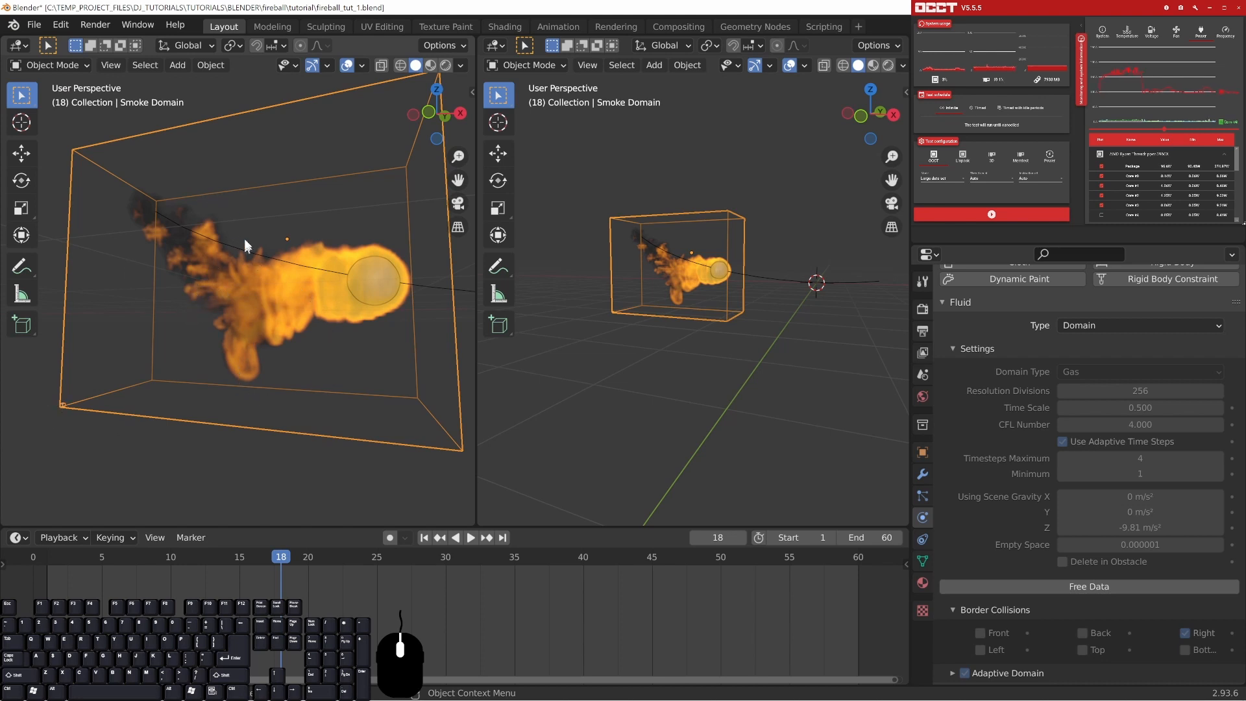
{"action": "middle_click_drag", "start_coordinate": [349, 329], "coordinate": [257, 376]}
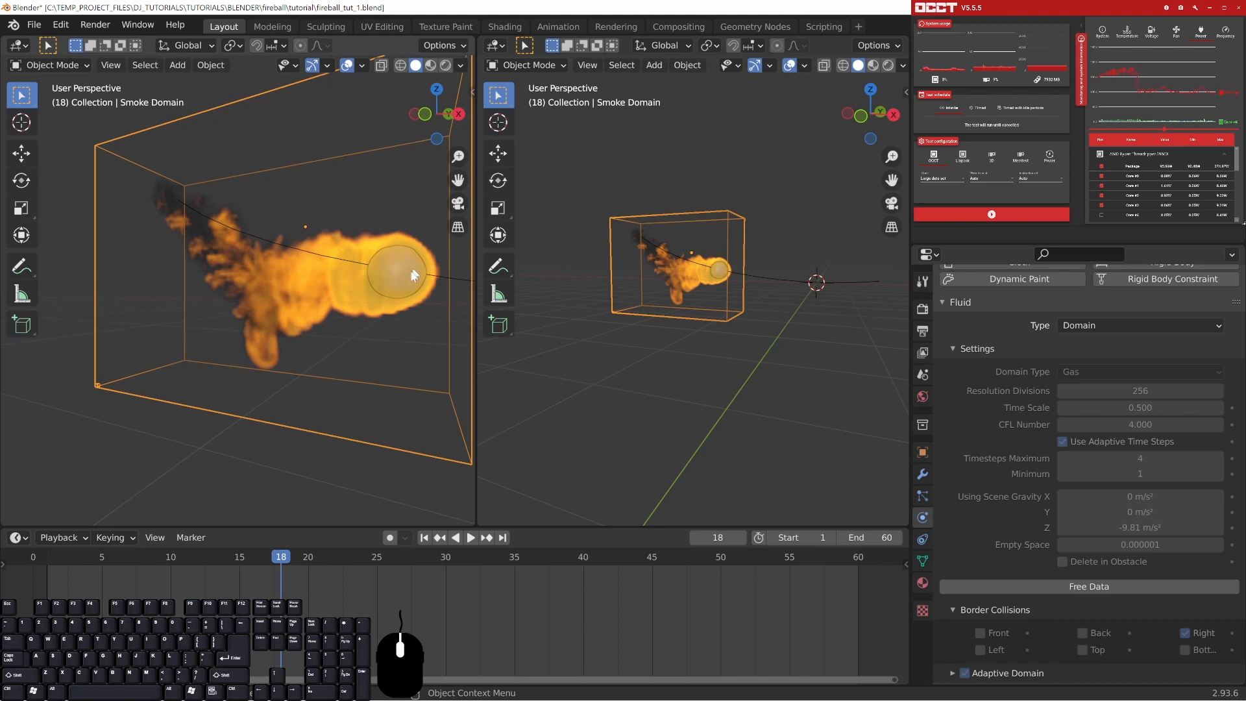
{"action": "middle_click_drag", "start_coordinate": [240, 253], "coordinate": [318, 266]}
{"action": "middle_click_drag", "start_coordinate": [220, 276], "coordinate": [318, 338], "text": "shift"}
{"action": "middle_click_drag", "start_coordinate": [216, 252], "coordinate": [323, 305]}
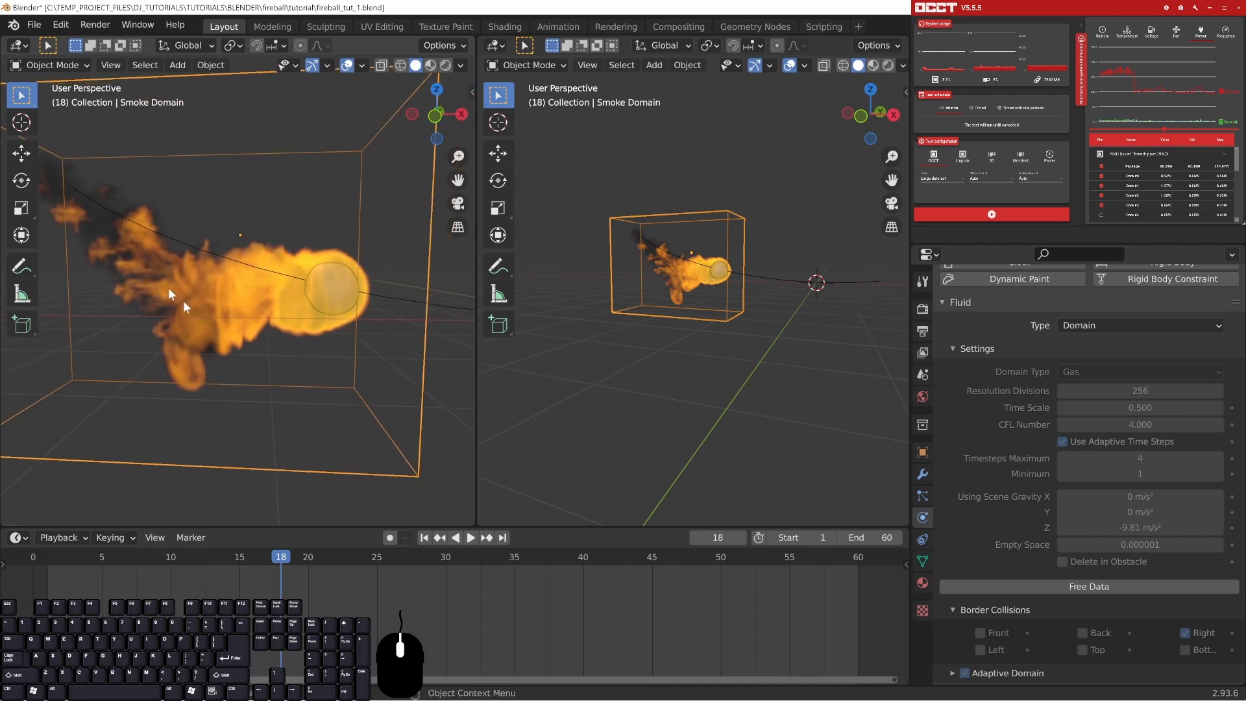
{"action": "middle_click_drag", "start_coordinate": [204, 243], "coordinate": [260, 326], "text": "shift"}
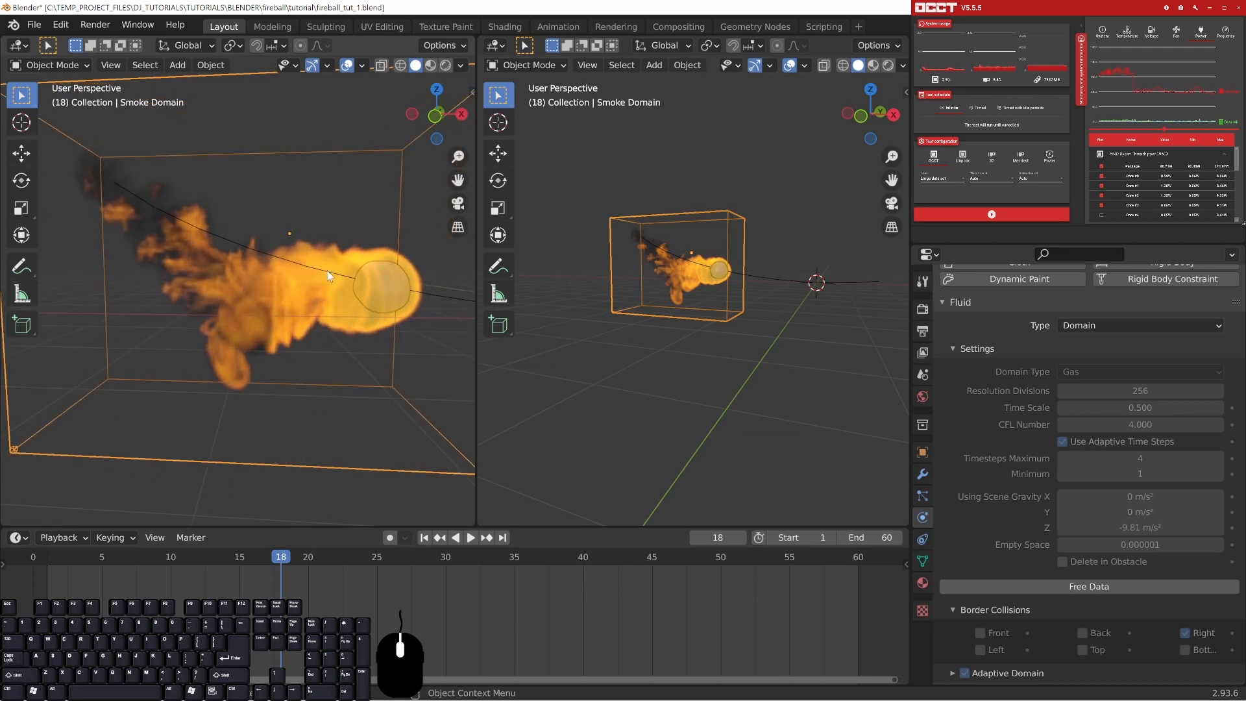
{"action": "middle_click_drag", "start_coordinate": [352, 345], "coordinate": [95, 249]}
{"action": "mouse_move", "coordinate": [193, 255]}
{"action": "middle_mouse_down"}
{"action": "mouse_move", "coordinate": [184, 294]}
{"action": "mouse_move", "coordinate": [159, 293]}
{"action": "mouse_move", "coordinate": [178, 269]}
{"action": "middle_mouse_up"}
{"action": "middle_click_drag", "start_coordinate": [159, 266], "coordinate": [207, 285], "text": "shift"}
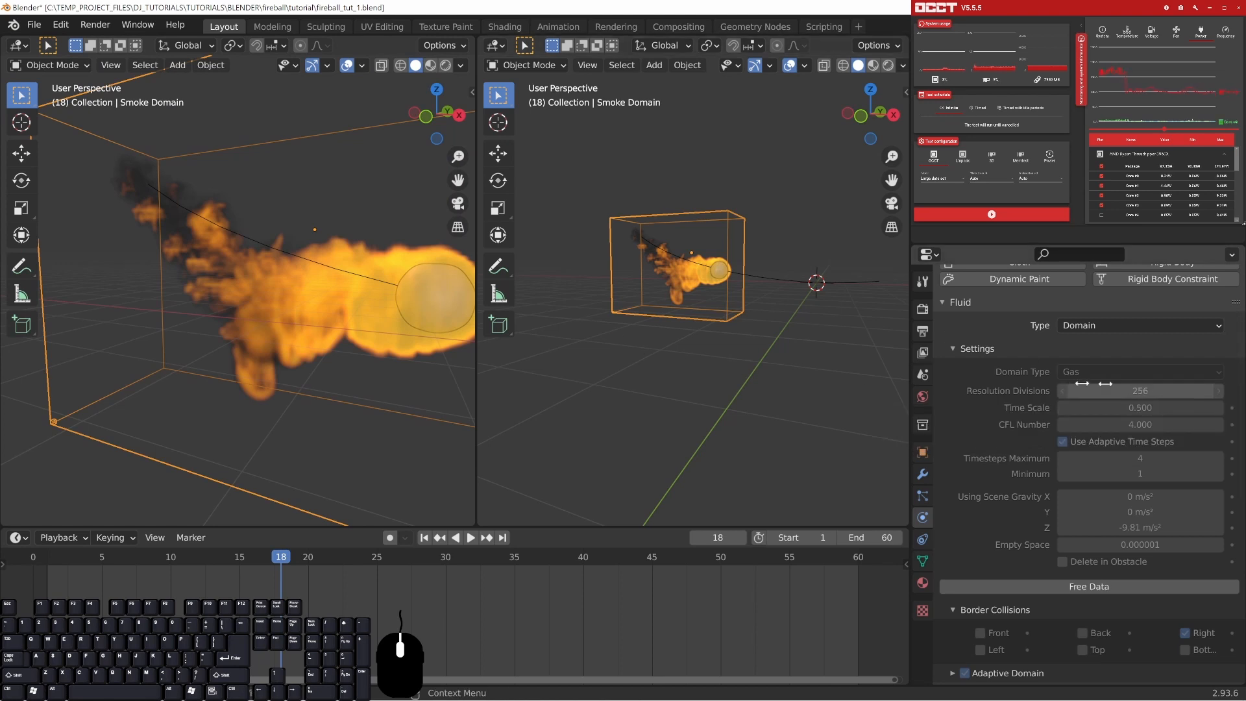
{"action": "middle_click_drag", "start_coordinate": [340, 399], "coordinate": [166, 183]}
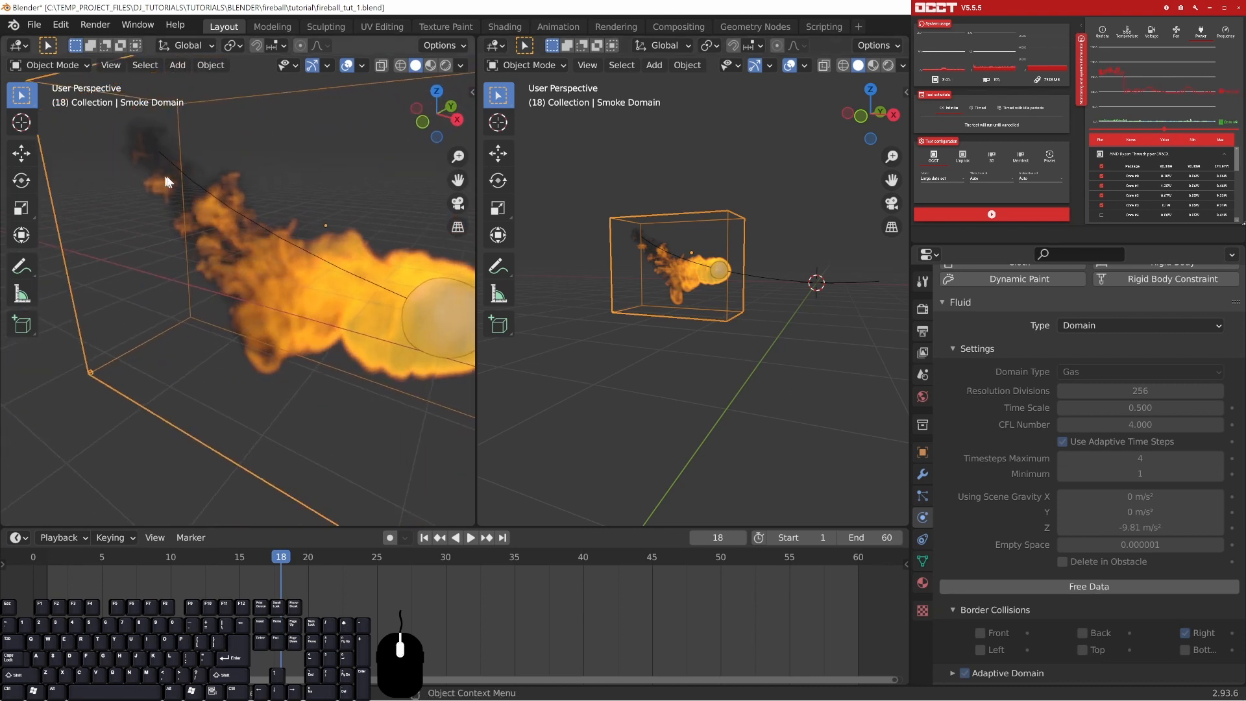
{"action": "middle_click_drag", "start_coordinate": [340, 252], "coordinate": [270, 328]}
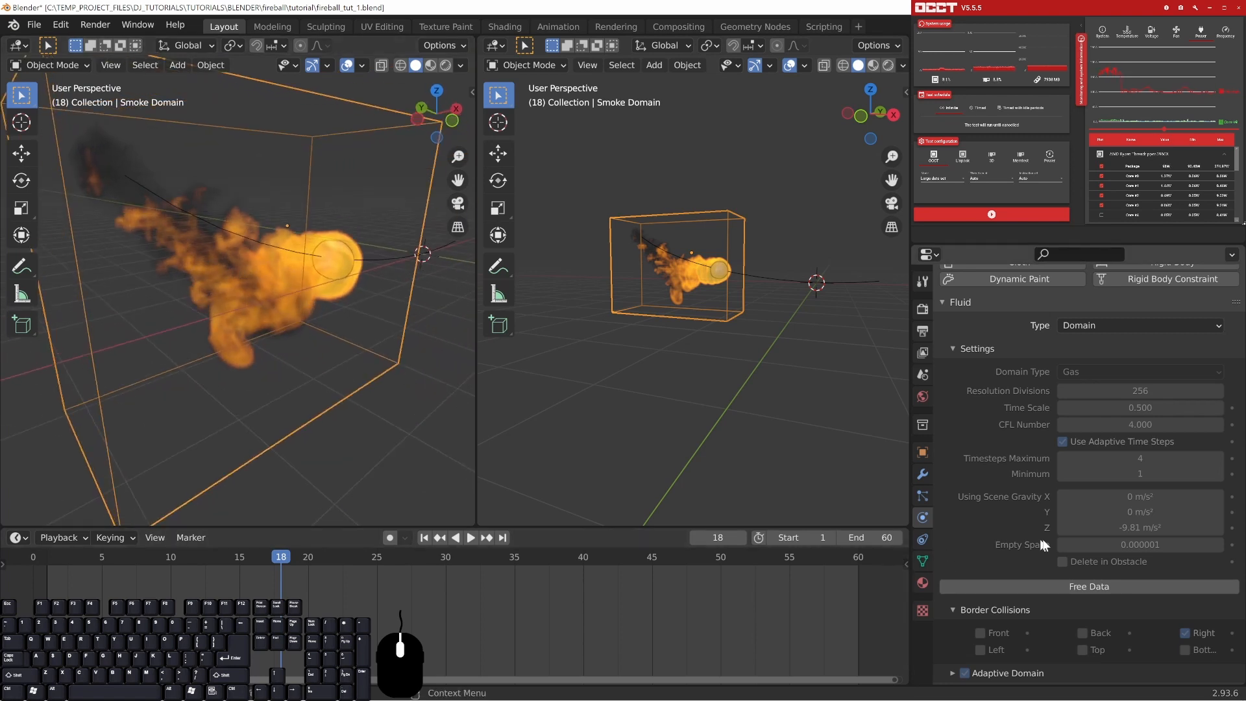
{"action": "middle_click_drag", "start_coordinate": [285, 361], "coordinate": [225, 340]}
{"action": "scroll", "coordinate": [225, 340], "scroll_direction": "down", "scroll_amount": 3}
{"action": "middle_click_drag", "start_coordinate": [373, 323], "coordinate": [234, 334], "text": "shift"}
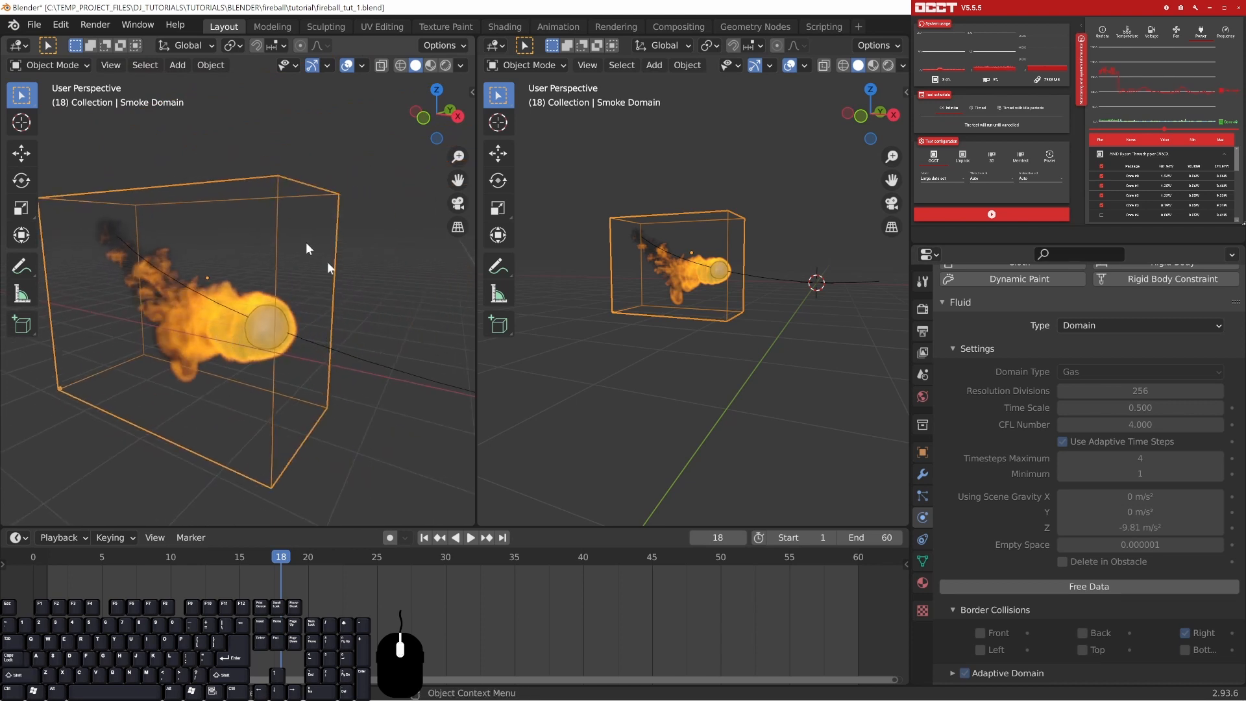
- Free the baked fluid data and set the Adaptive Domain's Add Resolution to 2
{"action": "left_click", "coordinate": [1084, 586]}
{"action": "scroll", "coordinate": [1003, 578], "scroll_direction": "down", "scroll_amount": 5}
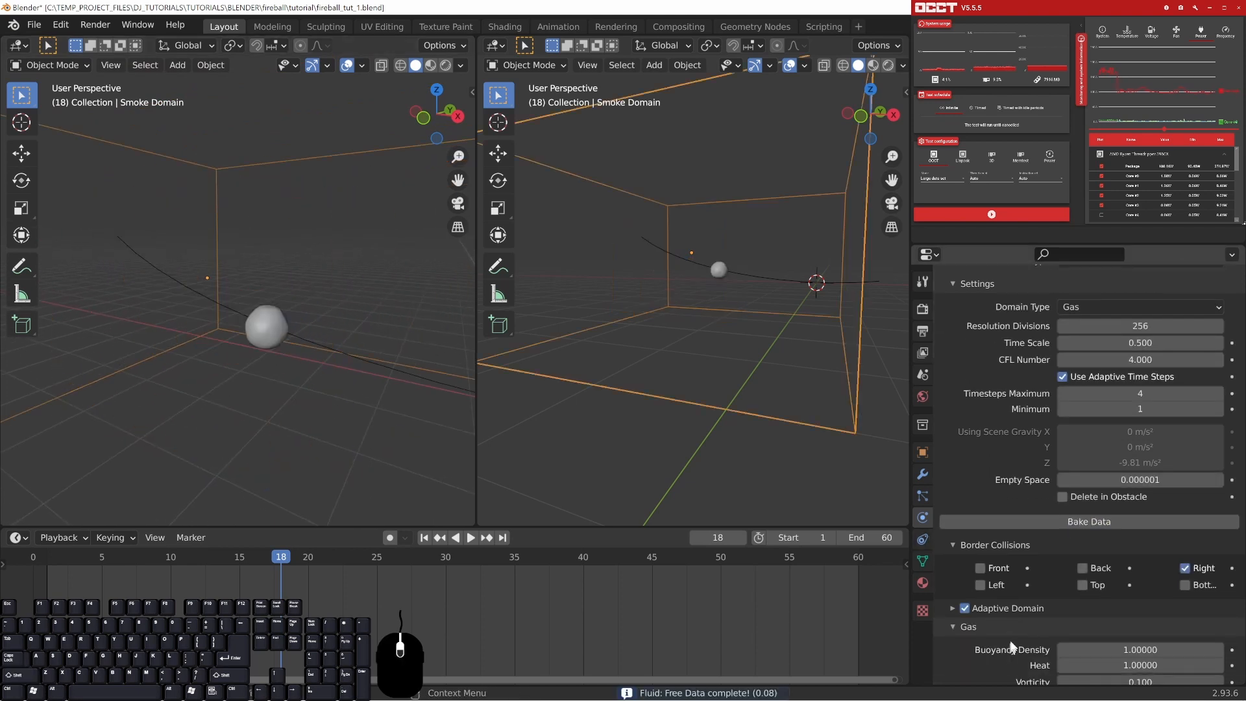
{"action": "left_click", "coordinate": [952, 529]}
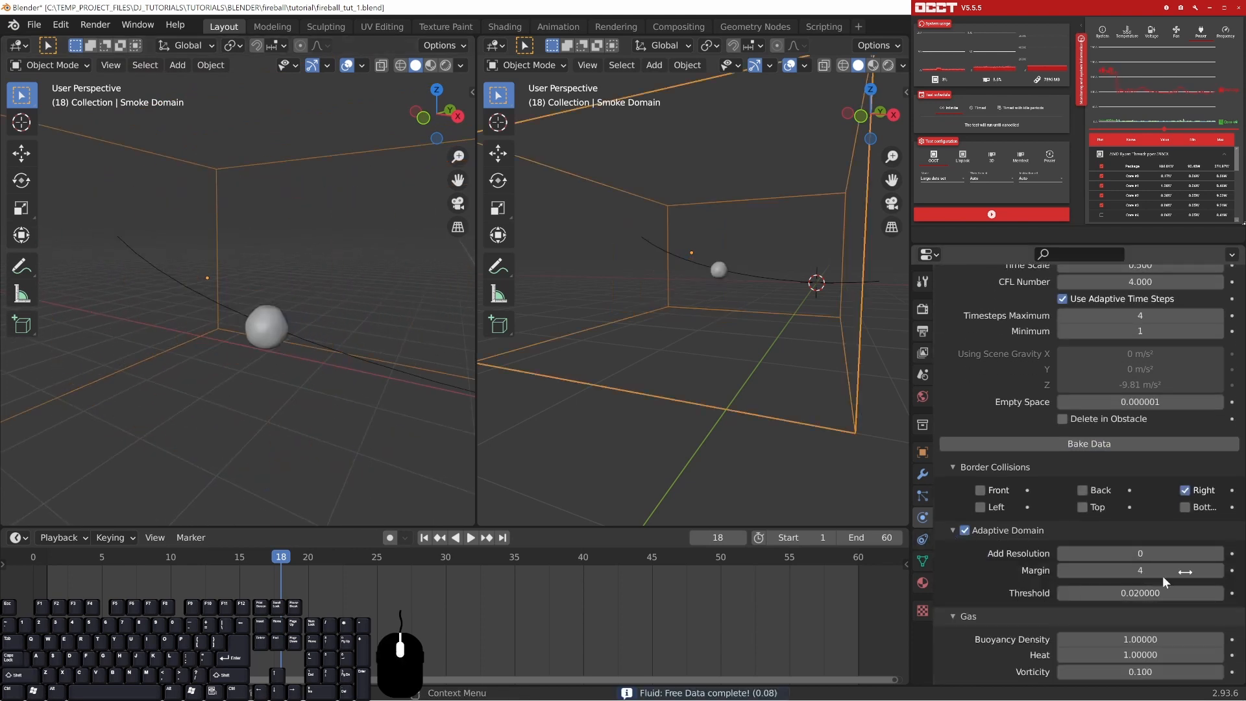
{"action": "left_click", "coordinate": [1219, 554]}
{"action": "left_click", "coordinate": [1219, 554]}
{"action": "scroll", "coordinate": [1107, 528], "scroll_direction": "up", "scroll_amount": 4}
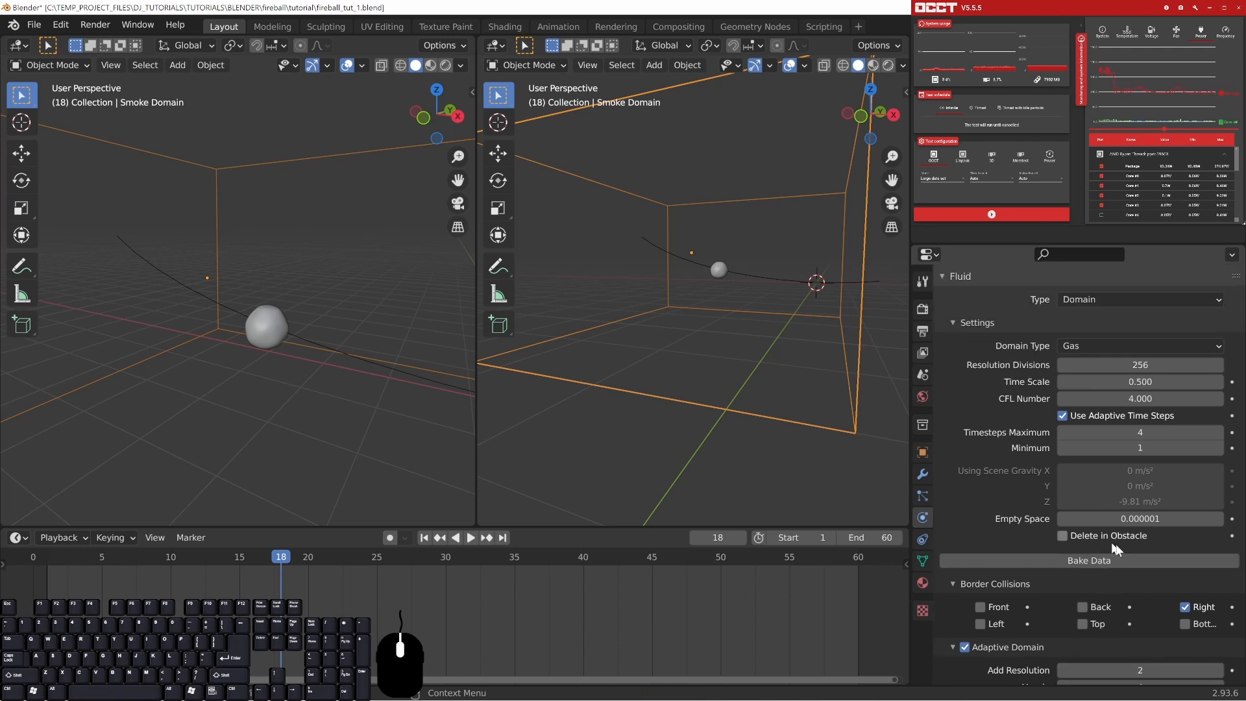
- Bake the smoke domain's fluid data again
{"action": "left_click", "coordinate": [1085, 563]}
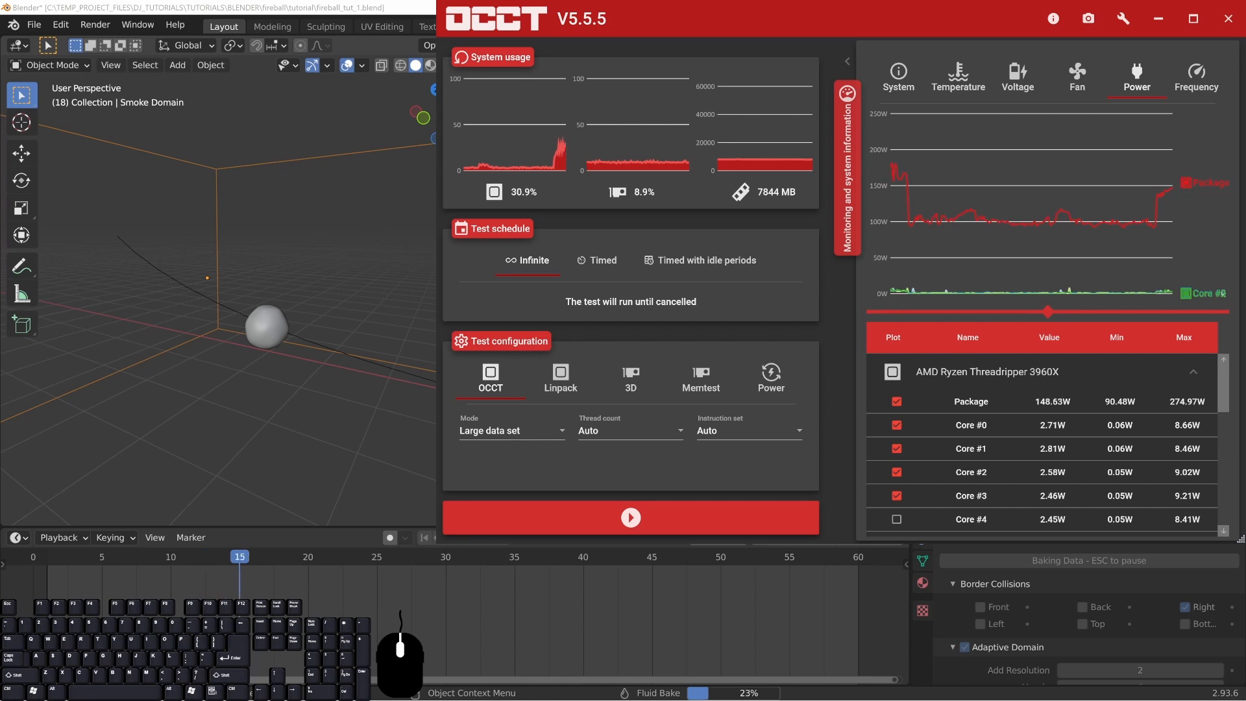
{"action": "key", "text": "Escape"}
- Play back the new bake and check the fireball at frames 16, 39 and 33
{"action": "key", "text": "space"}
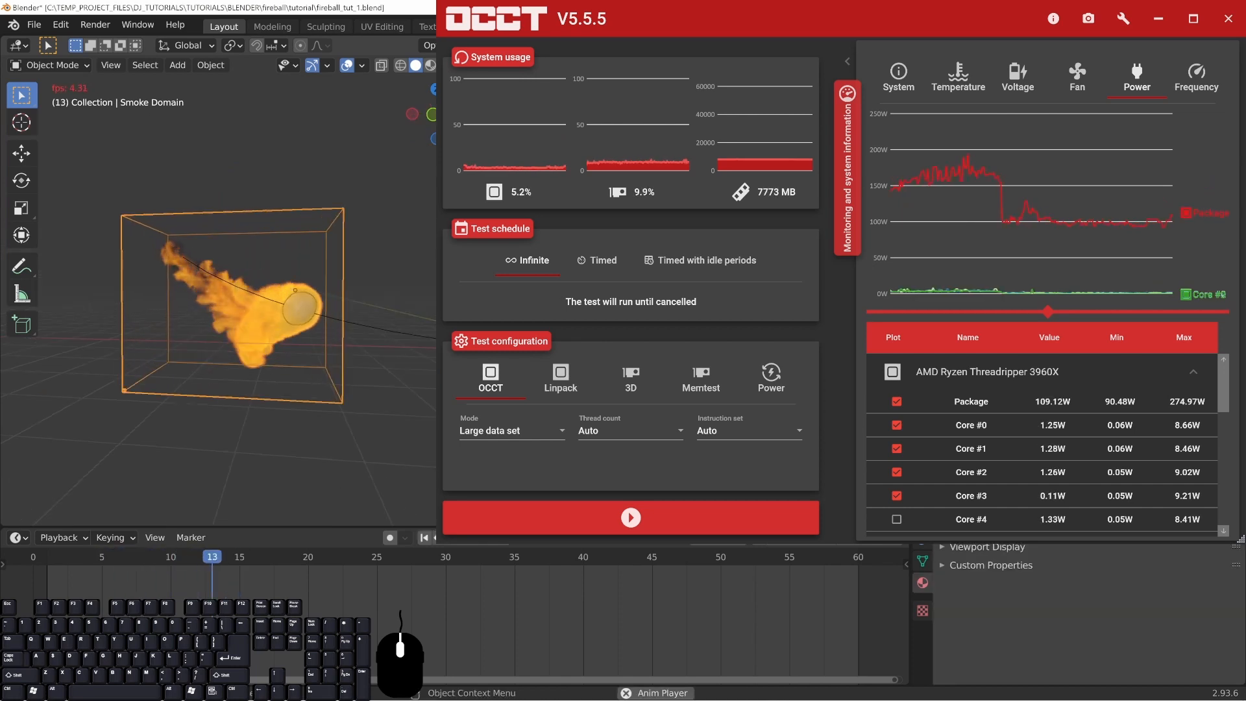
{"action": "key", "text": "space"}
{"action": "scroll", "coordinate": [290, 348], "scroll_direction": "up", "scroll_amount": 2}
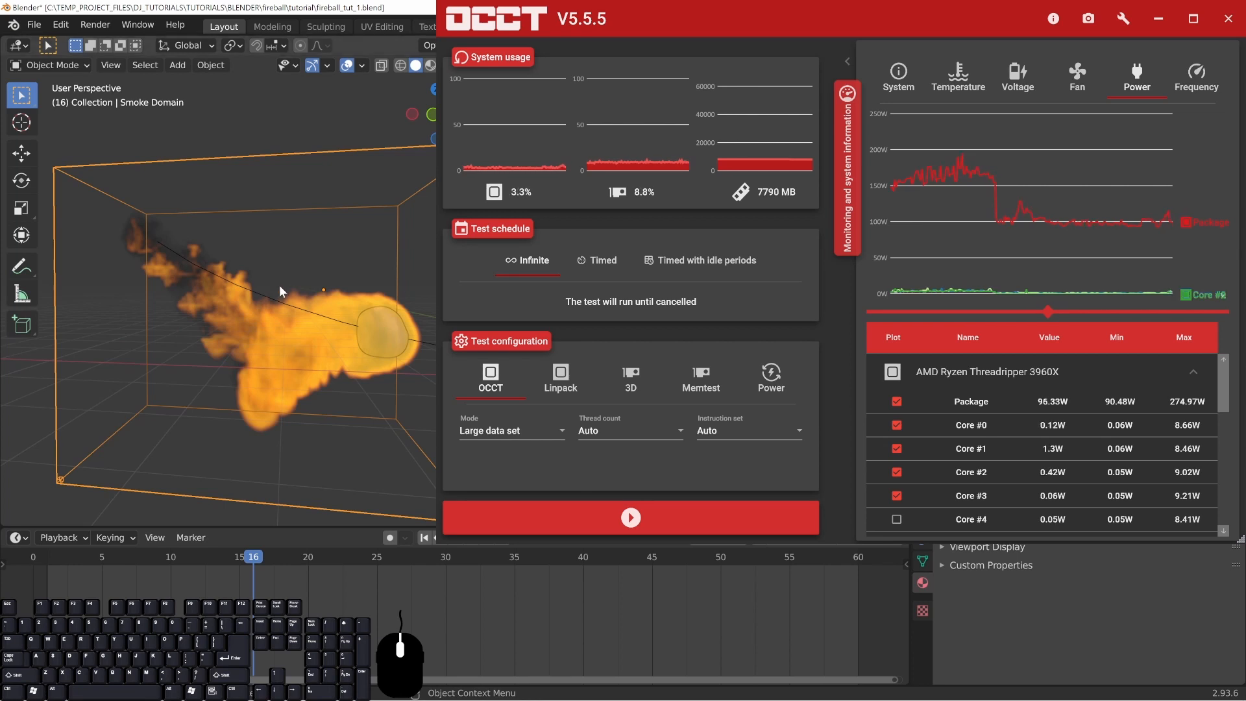
{"action": "left_click", "coordinate": [566, 560]}
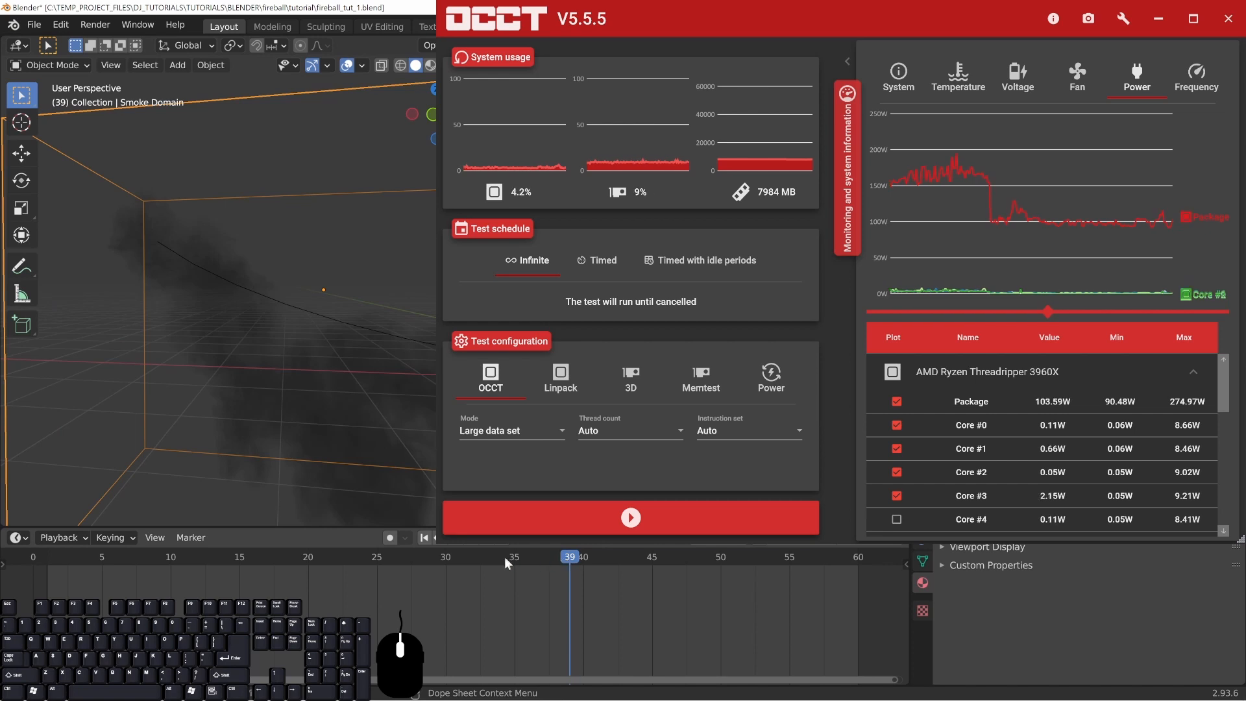
{"action": "left_click", "coordinate": [483, 556]}
{"action": "scroll", "coordinate": [309, 261], "scroll_direction": "down", "scroll_amount": 2}
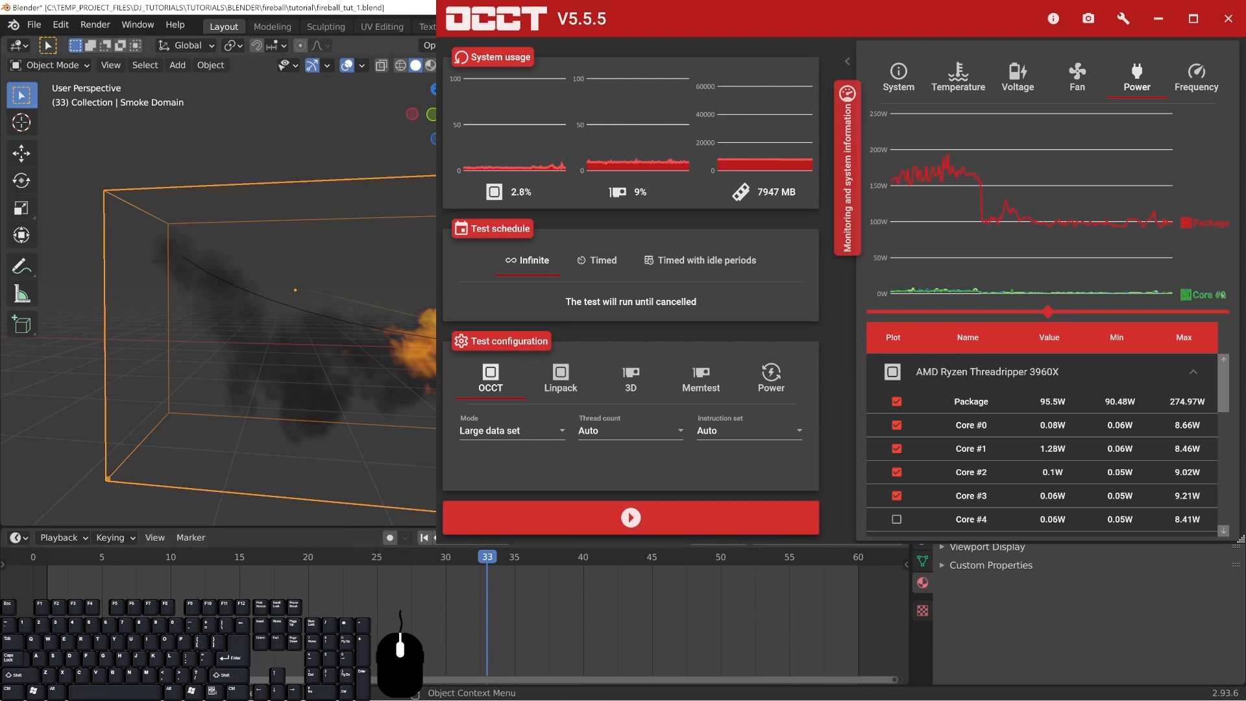
- Shrink the OCCT monitoring window to uncover the workspace and inspect the flames at frame 33 up close
{"action": "left_click_drag", "start_coordinate": [436, 544], "coordinate": [910, 225]}
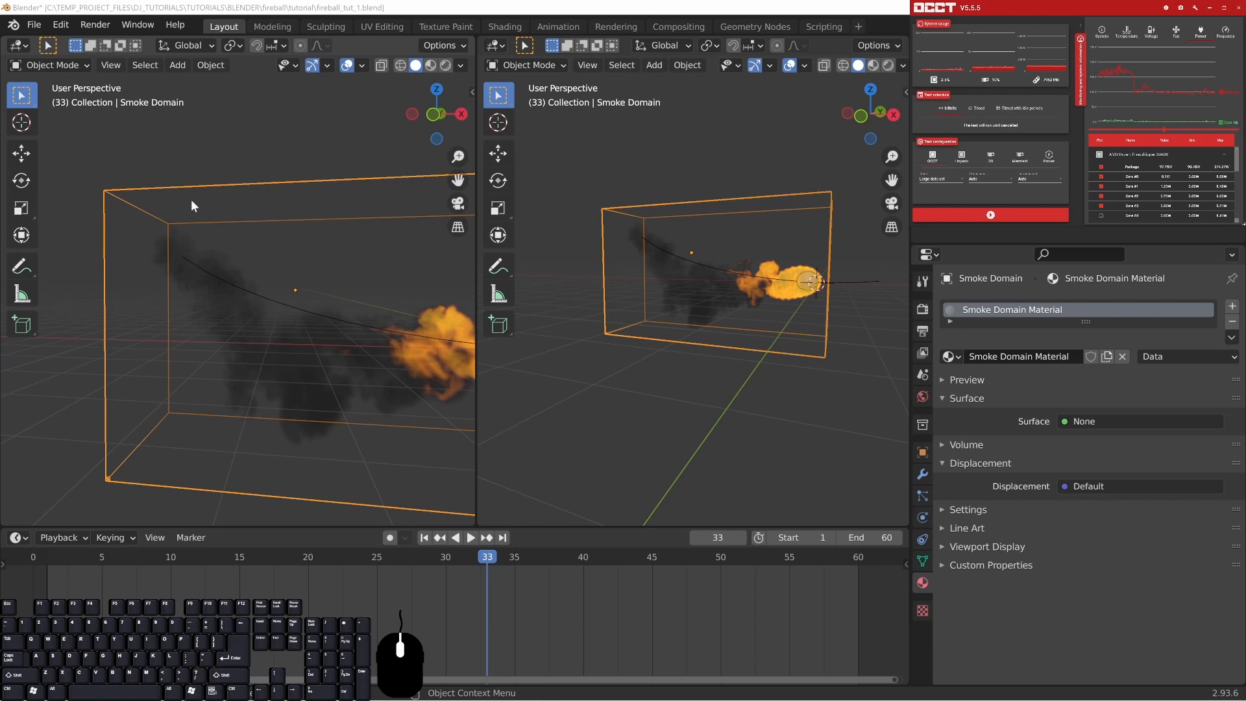
{"action": "middle_click_drag", "start_coordinate": [404, 366], "coordinate": [268, 338]}
{"action": "scroll", "coordinate": [239, 312], "scroll_direction": "up", "scroll_amount": 6}
{"action": "scroll", "coordinate": [242, 317], "scroll_direction": "down", "scroll_amount": 3}
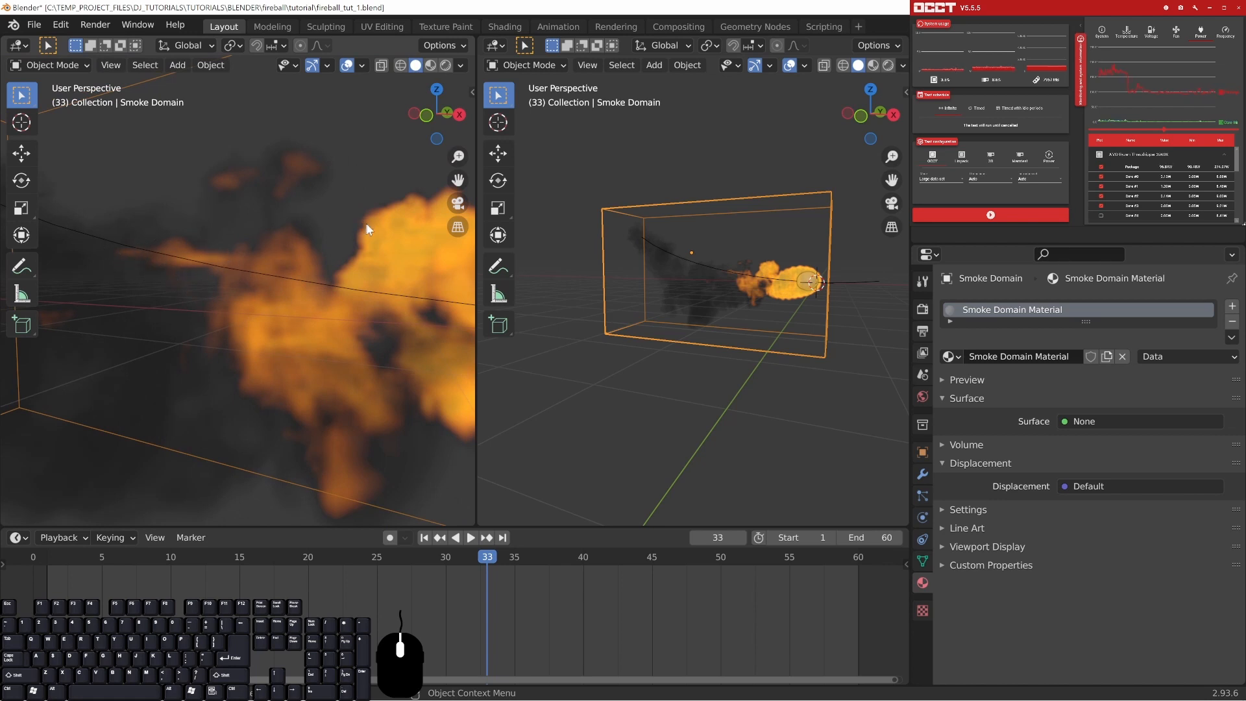
{"action": "scroll", "coordinate": [198, 305], "scroll_direction": "down", "scroll_amount": 4}
{"action": "middle_click_drag", "start_coordinate": [311, 344], "coordinate": [282, 382]}
{"action": "middle_click_drag", "start_coordinate": [212, 364], "coordinate": [272, 318]}
- Change the second 3D viewport to the Shader Editor and reposition the Principled Volume node in the smoke domain material
{"action": "left_click", "coordinate": [490, 46]}
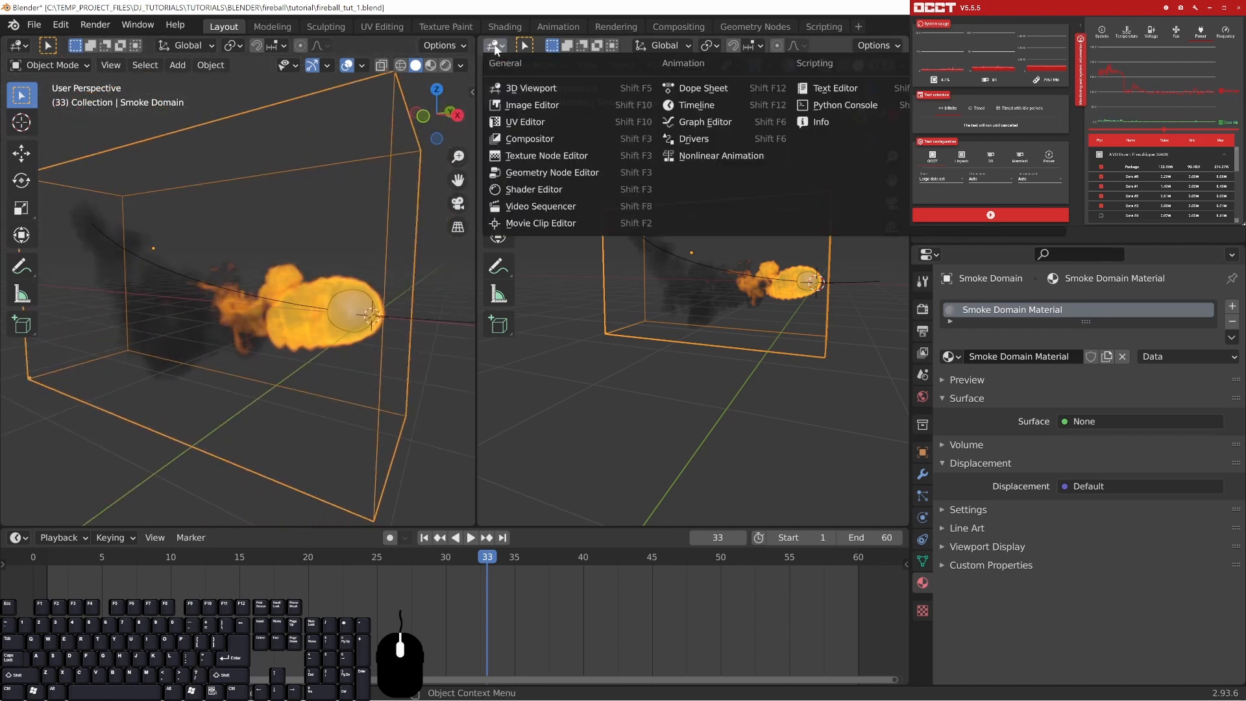
{"action": "left_click", "coordinate": [535, 196]}
{"action": "left_click_drag", "start_coordinate": [656, 271], "coordinate": [631, 264]}
{"action": "middle_click_drag", "start_coordinate": [549, 290], "coordinate": [632, 286]}
{"action": "middle_click_drag", "start_coordinate": [808, 329], "coordinate": [727, 324]}
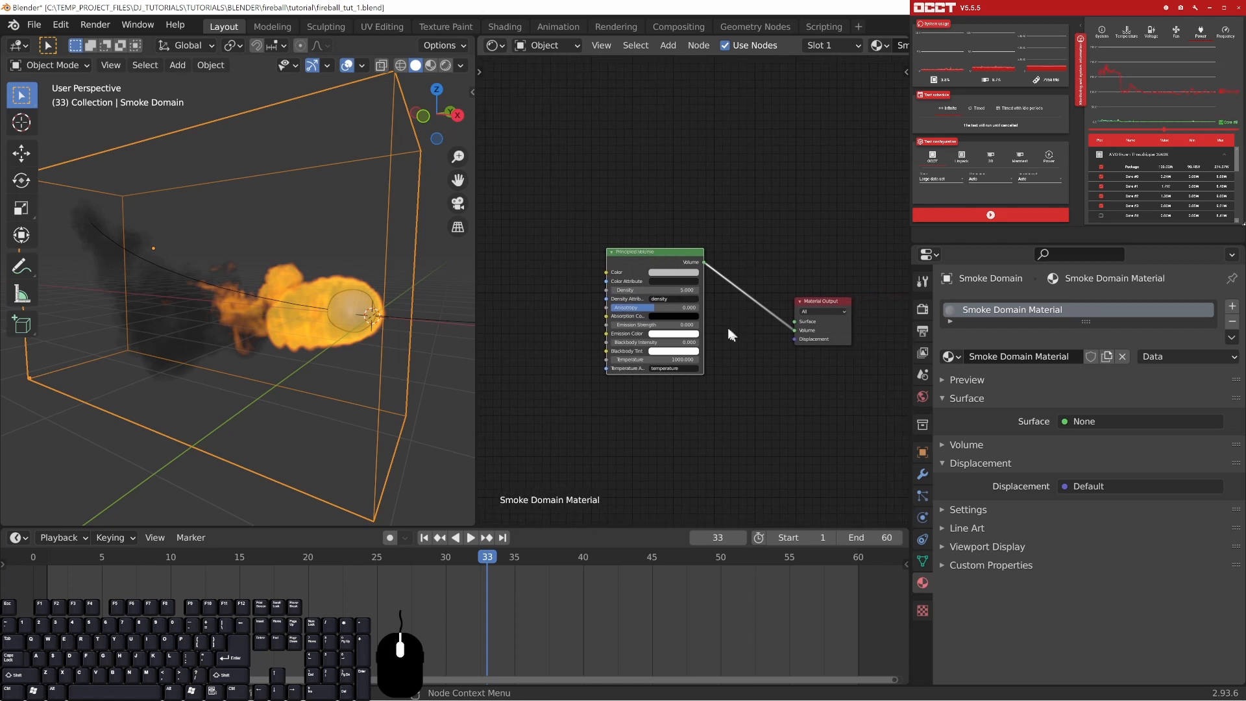
{"action": "left_click_drag", "start_coordinate": [629, 251], "coordinate": [648, 254]}
- Set the Cycles render device to GPU Compute
{"action": "middle_click_drag", "start_coordinate": [285, 239], "coordinate": [208, 243]}
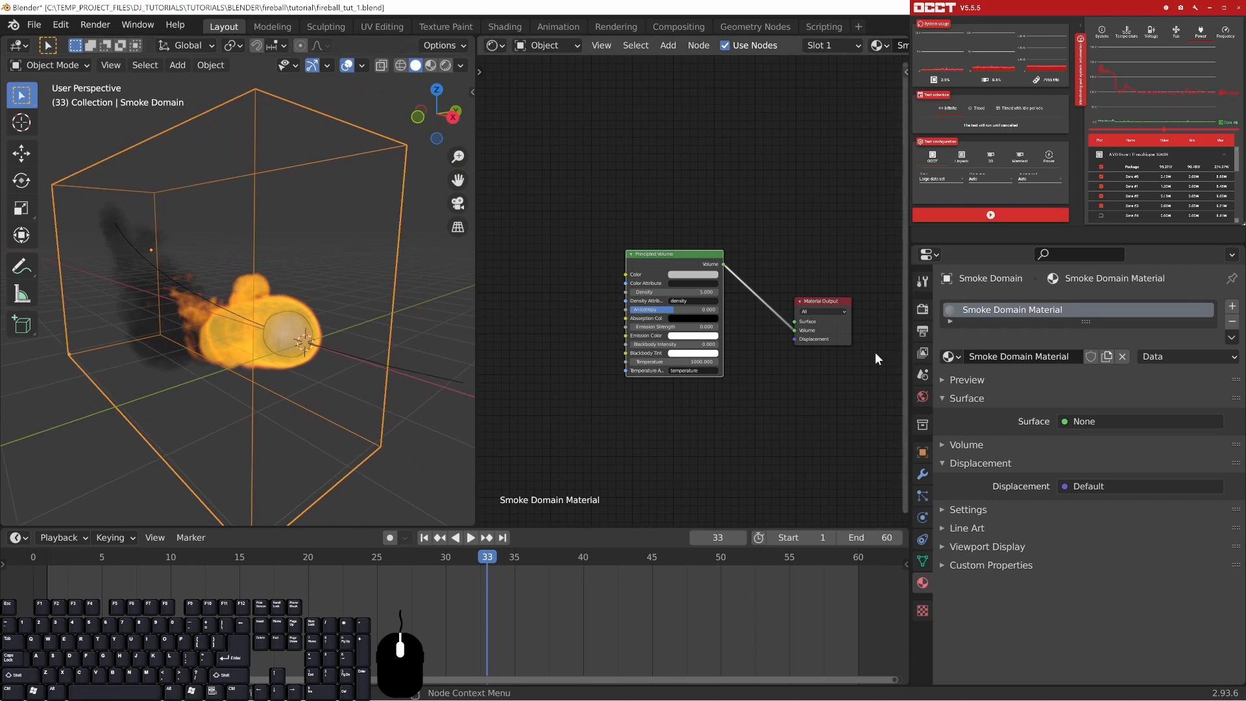
{"action": "left_click", "coordinate": [919, 309]}
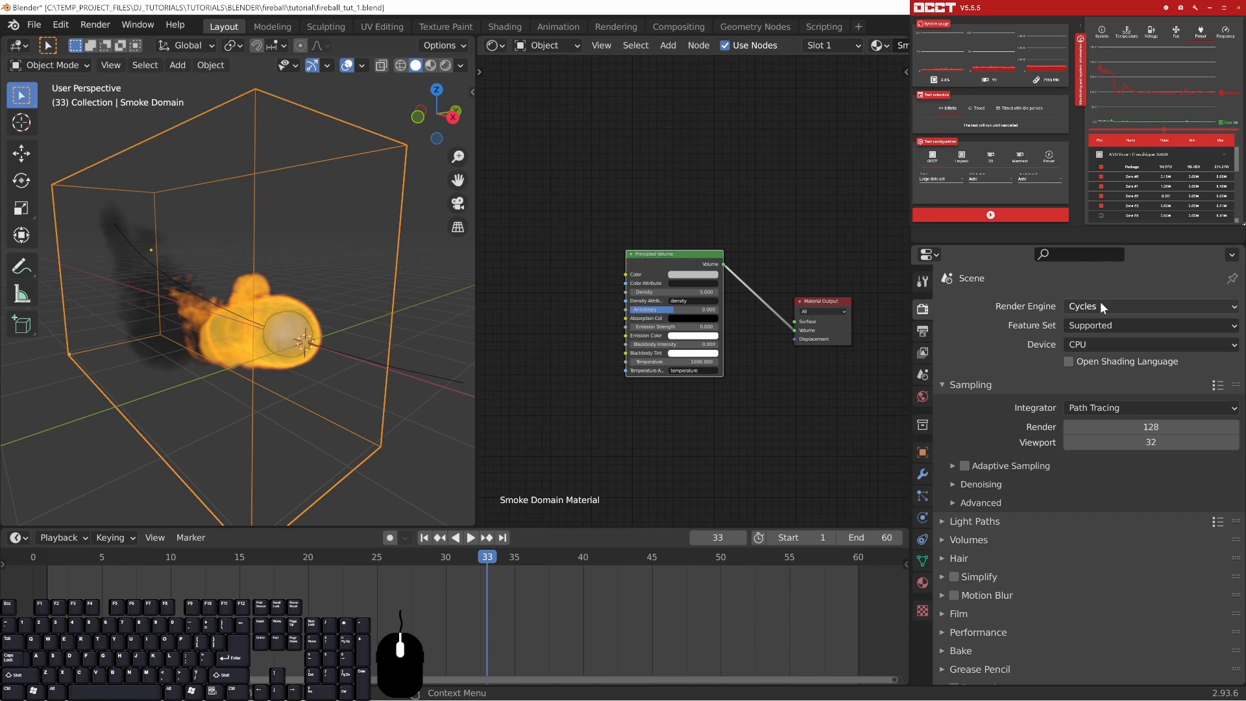
{"action": "left_click", "coordinate": [1081, 340]}
{"action": "left_click", "coordinate": [1097, 380]}
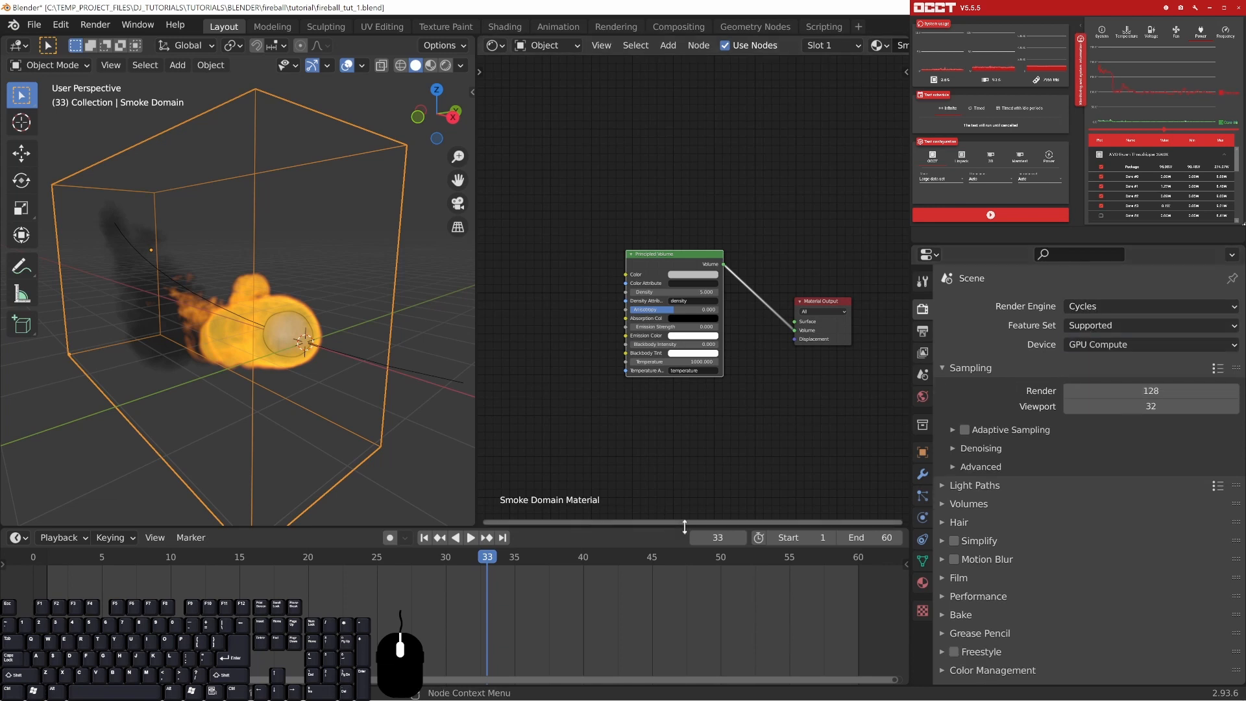
- Save the project under the new file name fireball_tut_2a.blend
{"action": "left_click", "coordinate": [33, 25]}
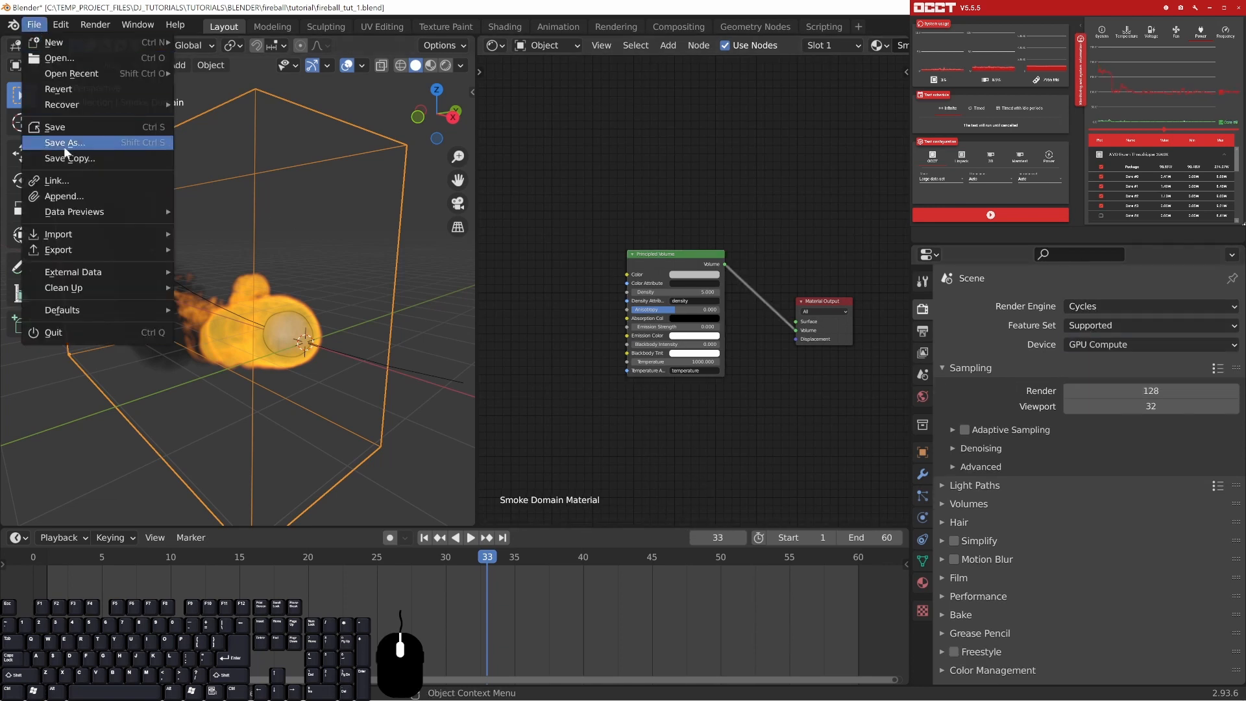
{"action": "left_click", "coordinate": [46, 143]}
{"action": "left_click", "coordinate": [428, 606]}
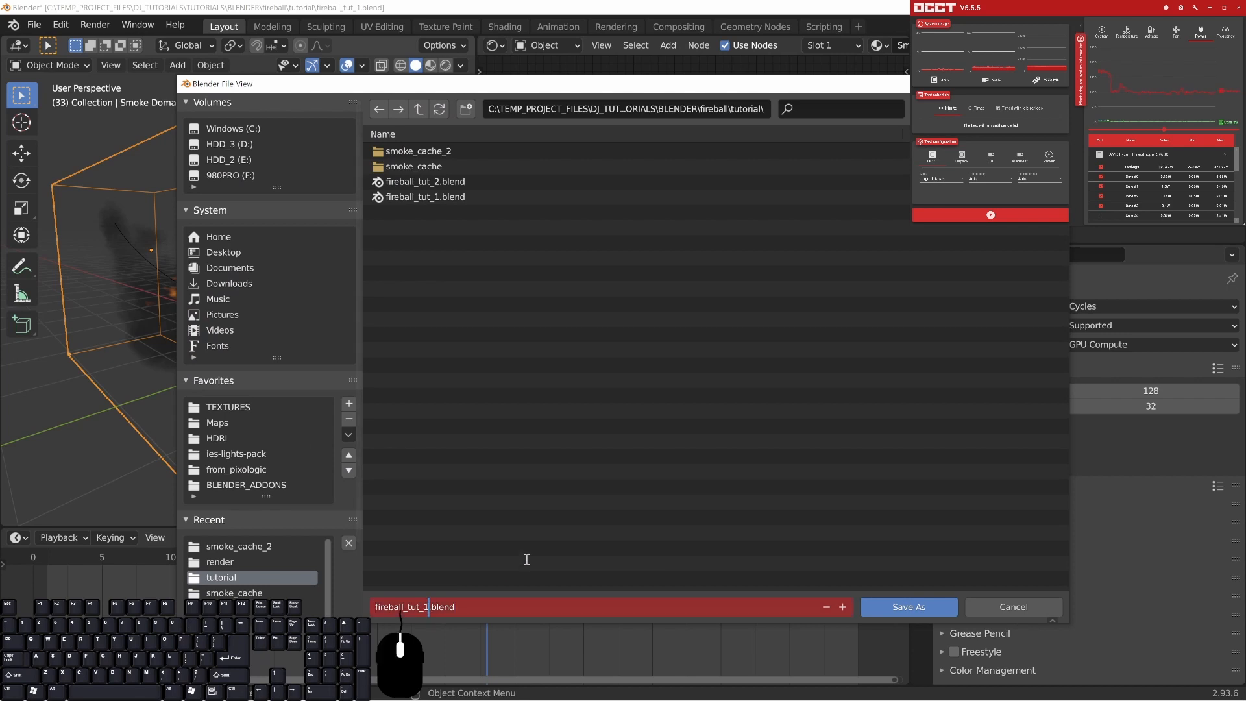
{"action": "key", "text": "BackSpace"}
{"action": "key", "text": "Return"}
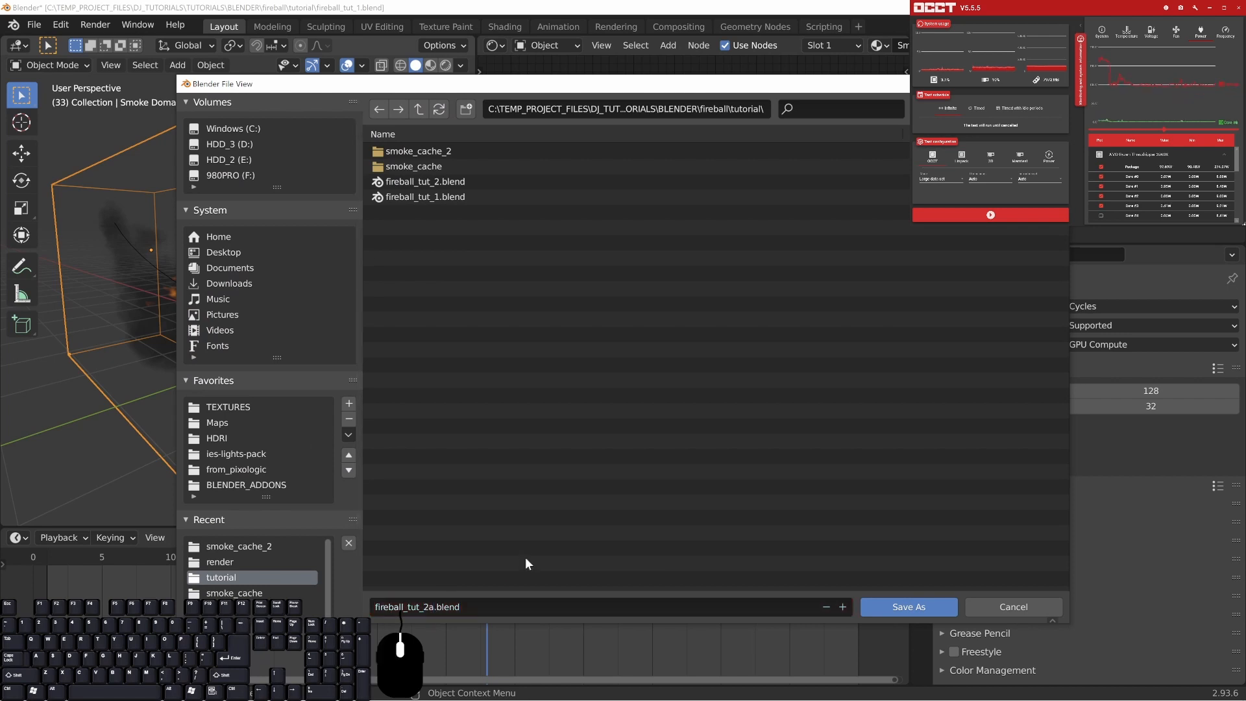
{"action": "left_click", "coordinate": [870, 606]}
- Switch the 3D viewport to Rendered shading and view the smoke volume from the side
{"action": "key", "text": "z"}
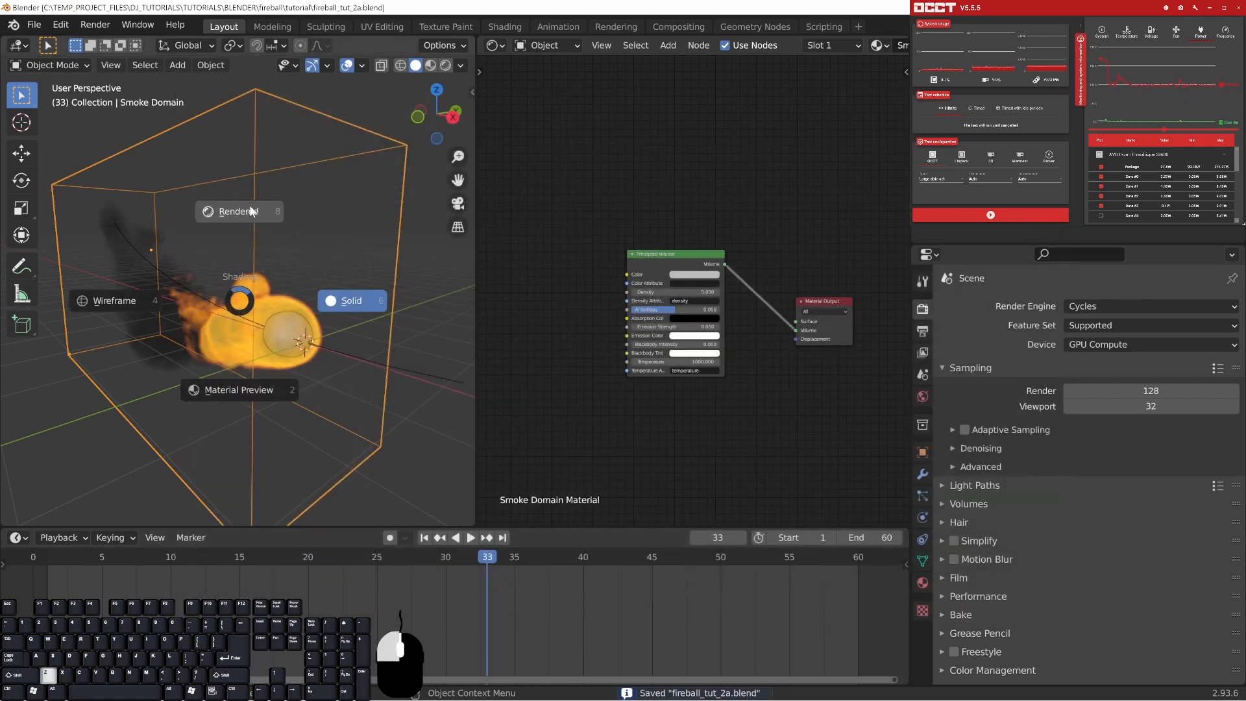
{"action": "key", "text": "8"}
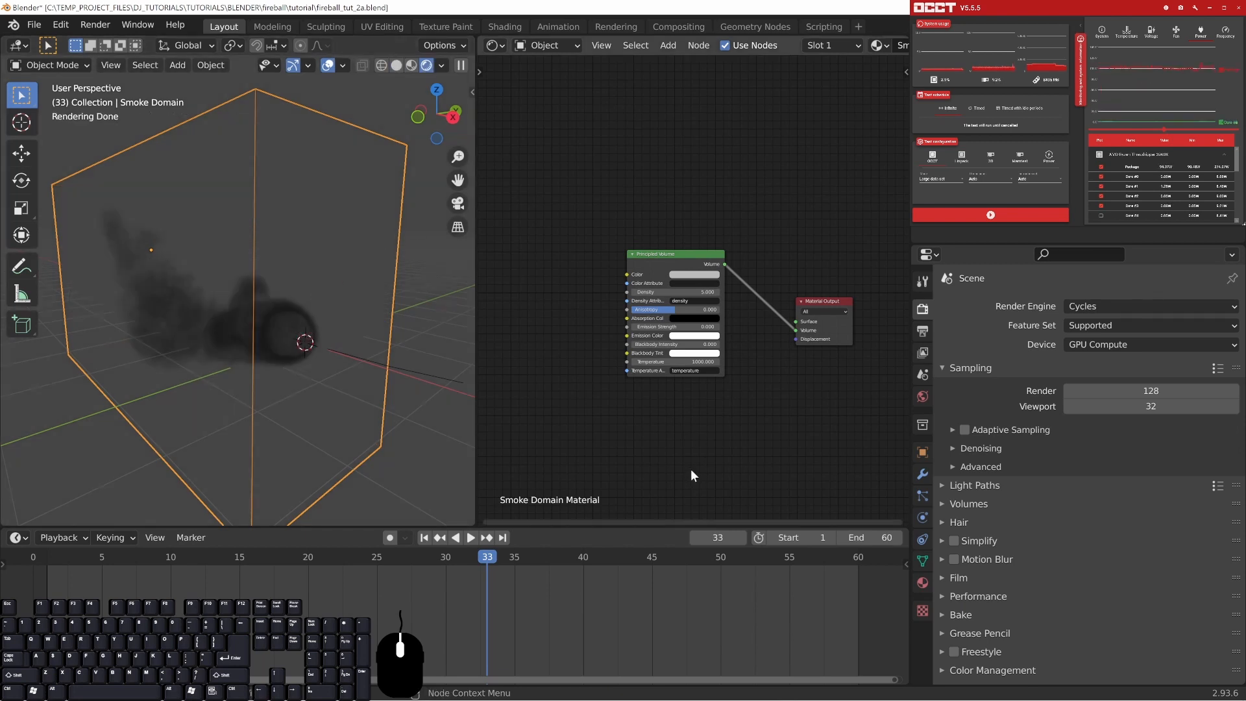
{"action": "mouse_move", "coordinate": [278, 356]}
{"action": "middle_mouse_down"}
{"action": "mouse_move", "coordinate": [192, 314]}
{"action": "mouse_move", "coordinate": [166, 324]}
{"action": "mouse_move", "coordinate": [293, 303]}
{"action": "mouse_move", "coordinate": [368, 326]}
{"action": "mouse_move", "coordinate": [353, 332]}
{"action": "middle_mouse_up"}
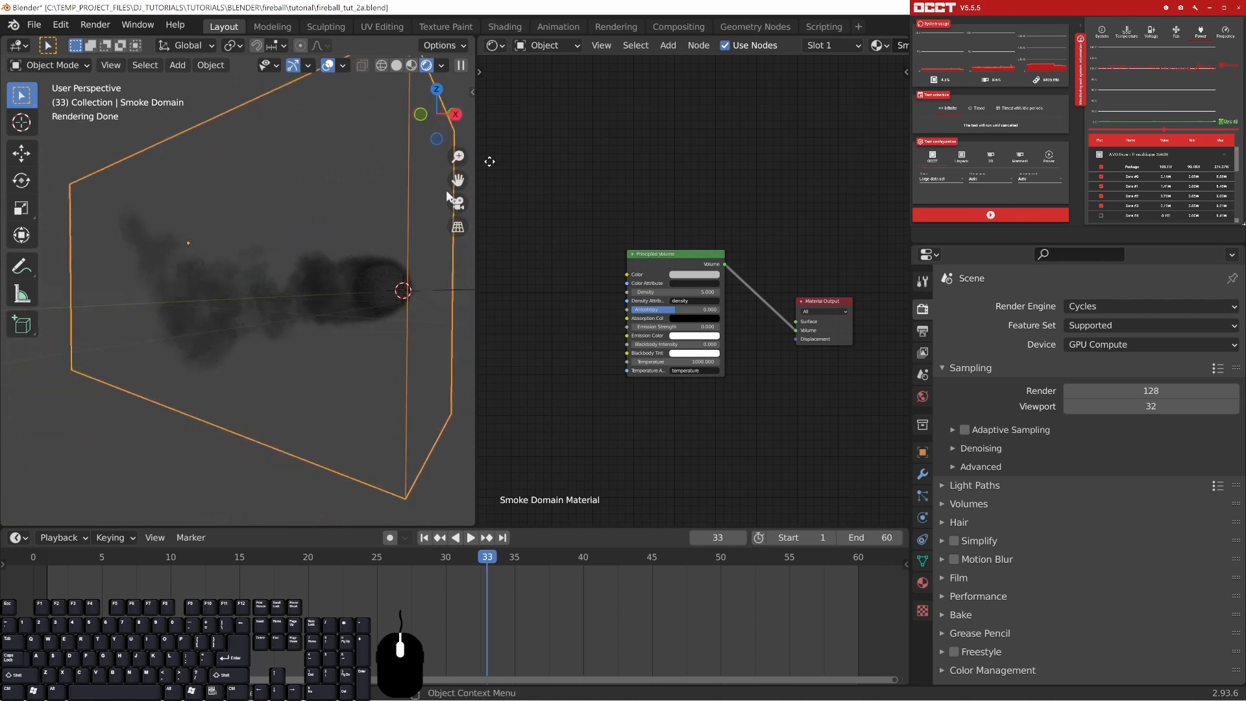
- Add a Volume Info node in front of the Principled Volume node in the smoke domain material
{"action": "left_click", "coordinate": [492, 46]}
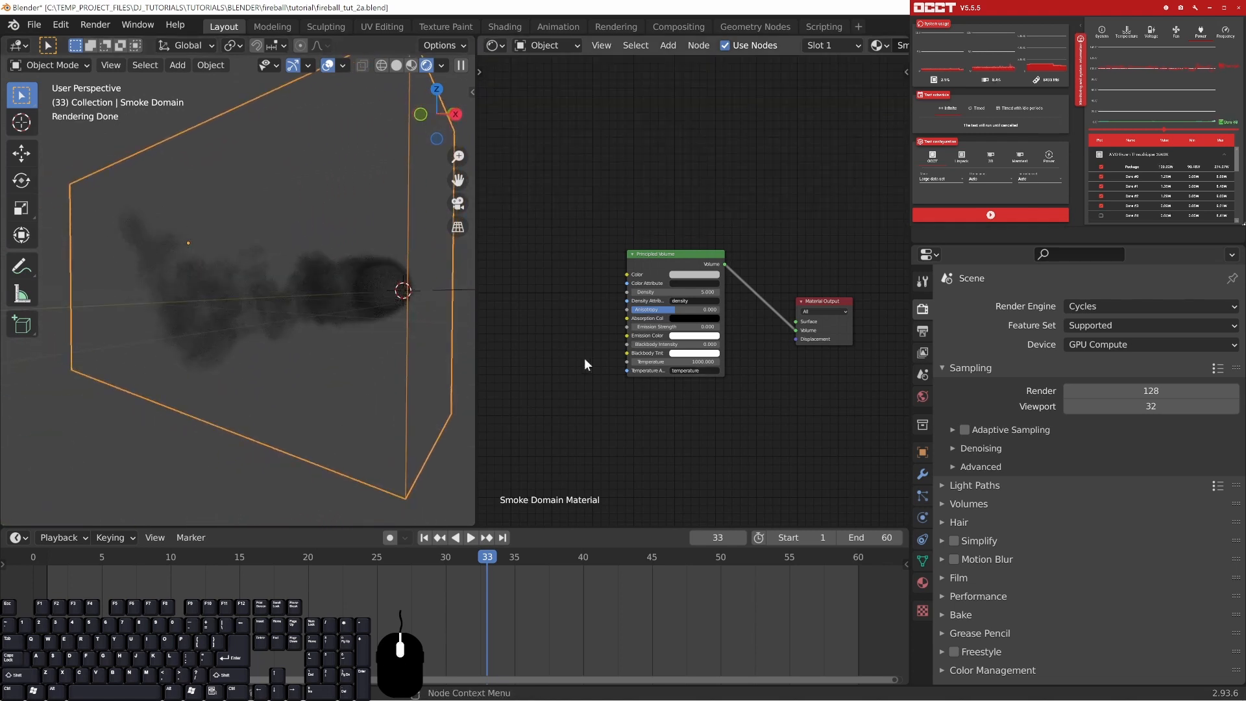
{"action": "scroll", "coordinate": [707, 428], "scroll_direction": "up", "scroll_amount": 4}
{"action": "middle_click_drag", "start_coordinate": [569, 339], "coordinate": [645, 327]}
{"action": "mouse_move", "coordinate": [736, 232]}
{"action": "left_mouse_down"}
{"action": "mouse_move", "coordinate": [693, 245]}
{"action": "mouse_move", "coordinate": [718, 245]}
{"action": "left_mouse_up"}
{"action": "middle_click_drag", "start_coordinate": [591, 301], "coordinate": [698, 276]}
{"action": "key", "text": "shift+a"}
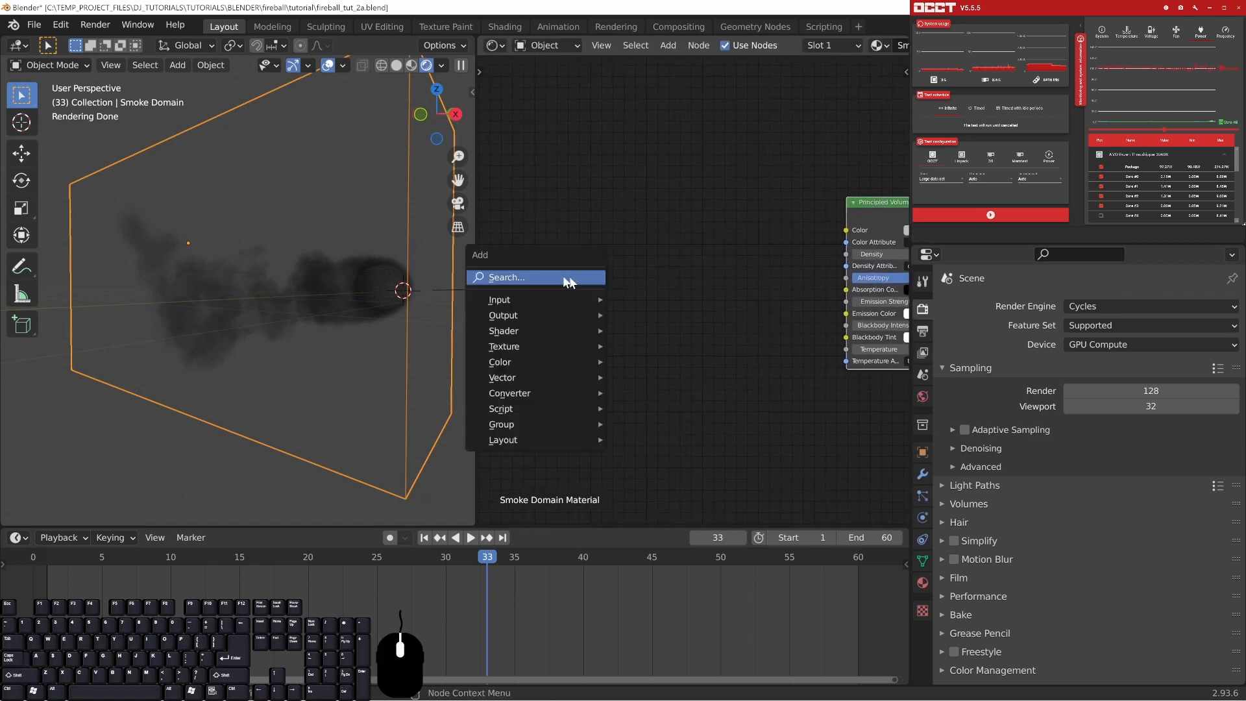
{"action": "left_click", "coordinate": [514, 278]}
{"action": "type", "text": "vol"}
{"action": "key", "text": "Return"}
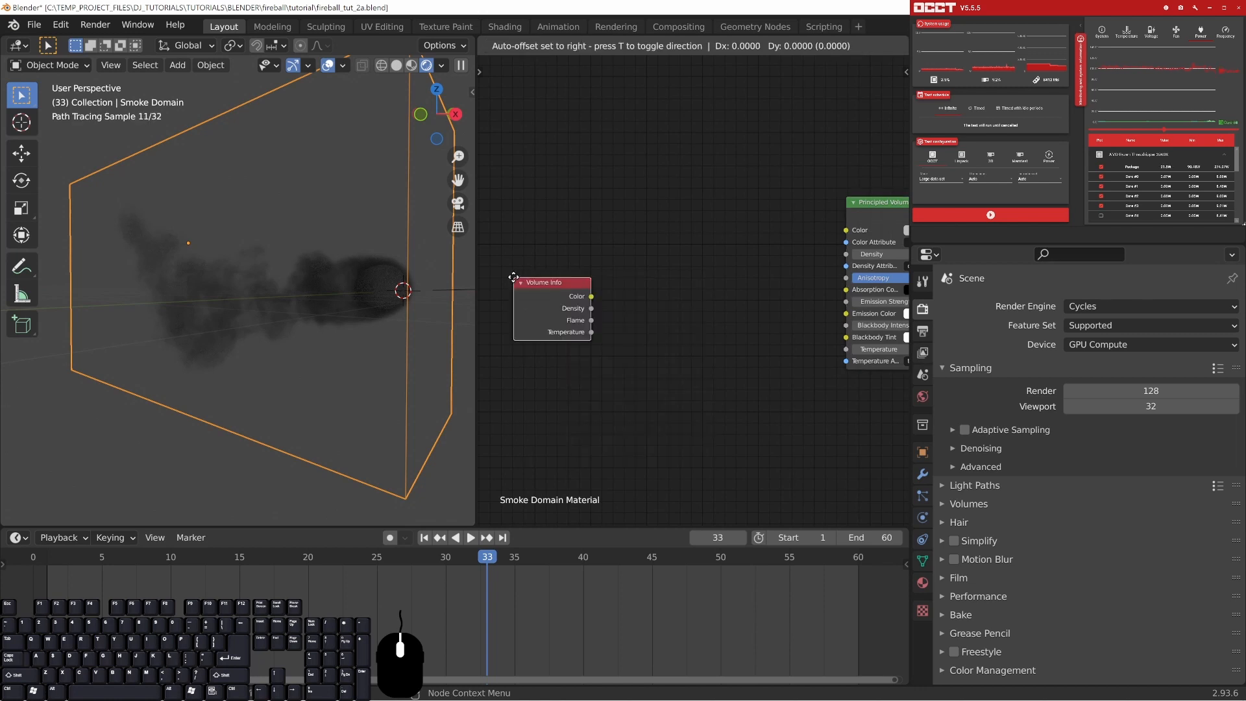
{"action": "left_click", "coordinate": [531, 210]}
- Connect the Volume Info node's Flame output to the Principled Volume's Blackbody Intensity input and reposition the Volume Info node
{"action": "middle_click_drag", "start_coordinate": [695, 264], "coordinate": [608, 261]}
{"action": "left_click_drag", "start_coordinate": [512, 228], "coordinate": [672, 182]}
{"action": "left_click_drag", "start_coordinate": [656, 330], "coordinate": [761, 325]}
{"action": "left_click_drag", "start_coordinate": [501, 214], "coordinate": [596, 290]}
{"action": "mouse_move", "coordinate": [327, 373]}
{"action": "middle_mouse_down"}
{"action": "mouse_move", "coordinate": [352, 341]}
{"action": "mouse_move", "coordinate": [297, 343]}
{"action": "mouse_move", "coordinate": [314, 395]}
{"action": "mouse_move", "coordinate": [339, 361]}
{"action": "middle_mouse_up"}
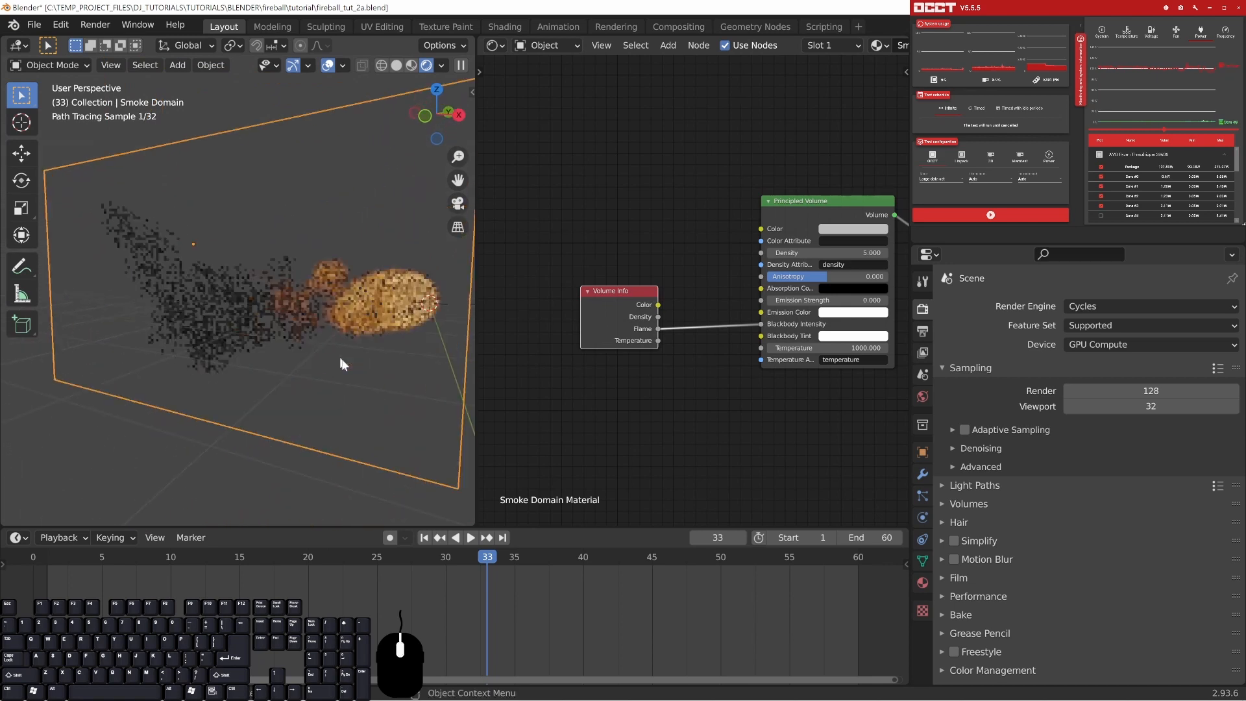
{"action": "scroll", "coordinate": [337, 355], "scroll_direction": "up", "scroll_amount": 4}
{"action": "middle_click_drag", "start_coordinate": [264, 333], "coordinate": [333, 320]}
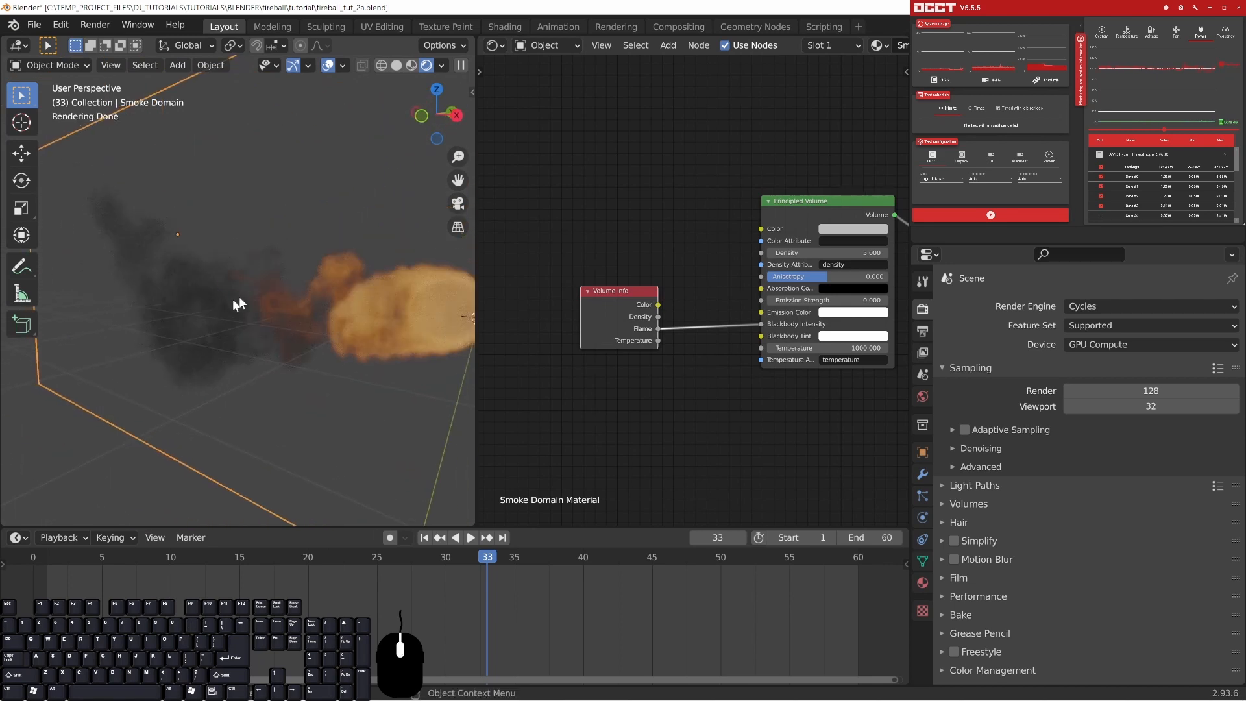
{"action": "mouse_move", "coordinate": [333, 299]}
{"action": "middle_mouse_down"}
{"action": "mouse_move", "coordinate": [371, 334]}
{"action": "mouse_move", "coordinate": [330, 348]}
{"action": "mouse_move", "coordinate": [225, 282]}
{"action": "middle_mouse_up"}
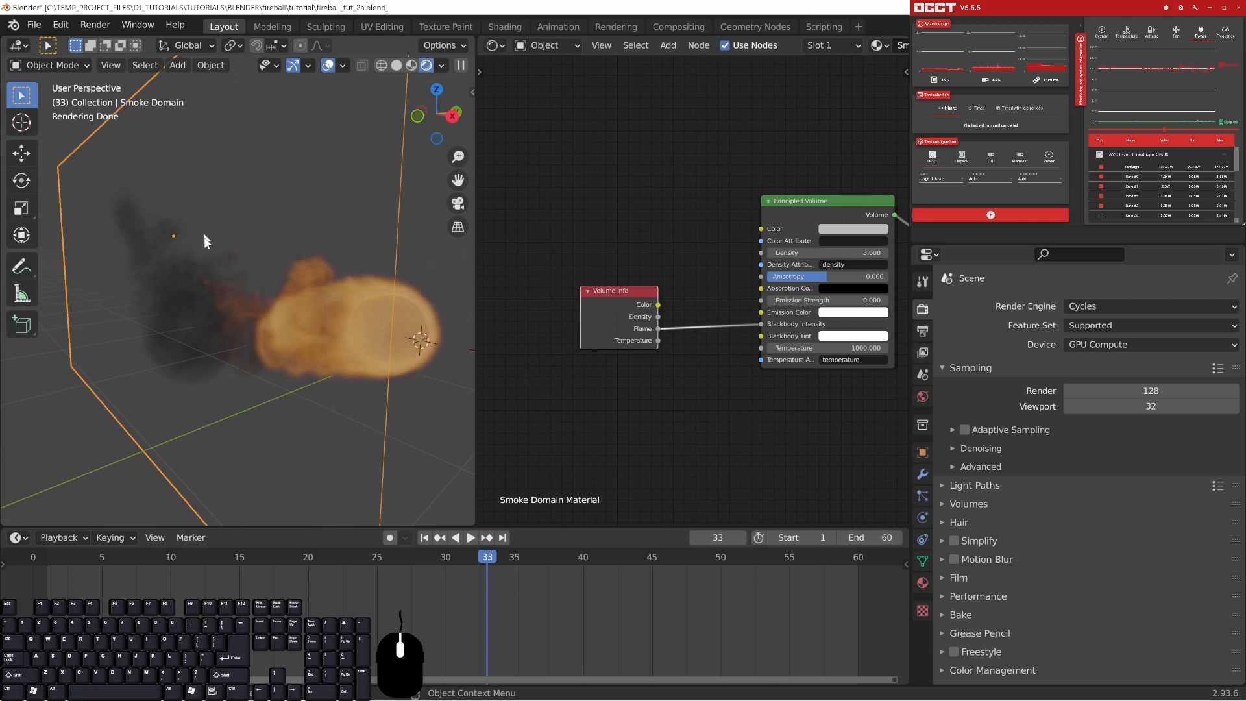
{"action": "left_click_drag", "start_coordinate": [599, 295], "coordinate": [591, 303]}
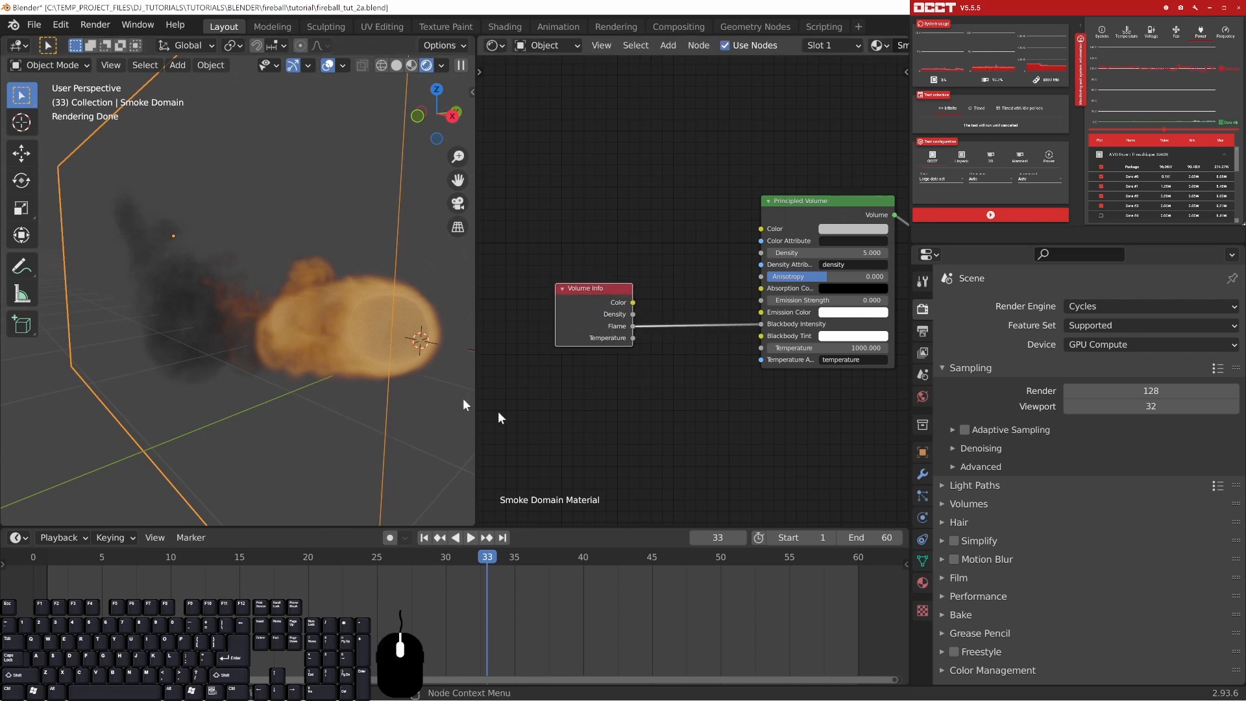
- Examine the rendered smoke and flame trail up close where the fire fades into smoke
{"action": "middle_click_drag", "start_coordinate": [125, 217], "coordinate": [312, 321]}
{"action": "scroll", "coordinate": [302, 324], "scroll_direction": "up", "scroll_amount": 3}
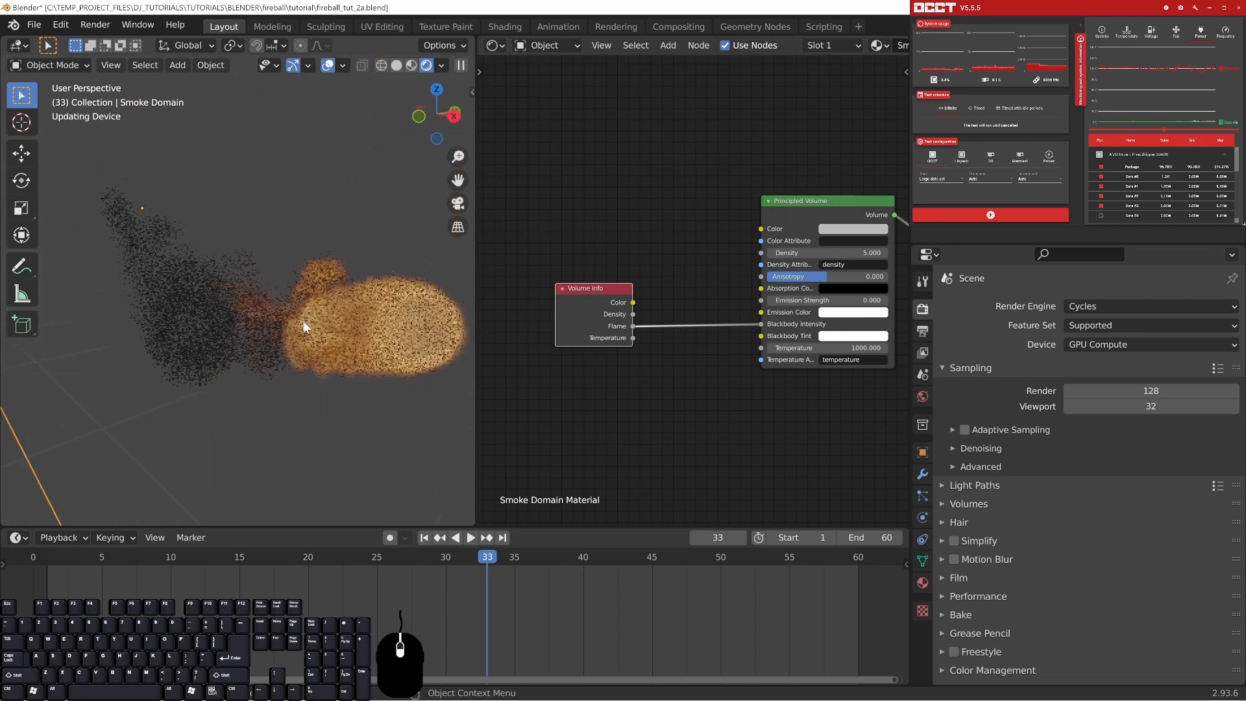
{"action": "scroll", "coordinate": [303, 324], "scroll_direction": "up", "scroll_amount": 4}
{"action": "middle_click_drag", "start_coordinate": [379, 385], "coordinate": [307, 316], "text": "shift"}
{"action": "scroll", "coordinate": [306, 316], "scroll_direction": "up", "scroll_amount": 3}
{"action": "middle_click_drag", "start_coordinate": [234, 279], "coordinate": [313, 323], "text": "shift"}
{"action": "scroll", "coordinate": [313, 323], "scroll_direction": "down", "scroll_amount": 3}
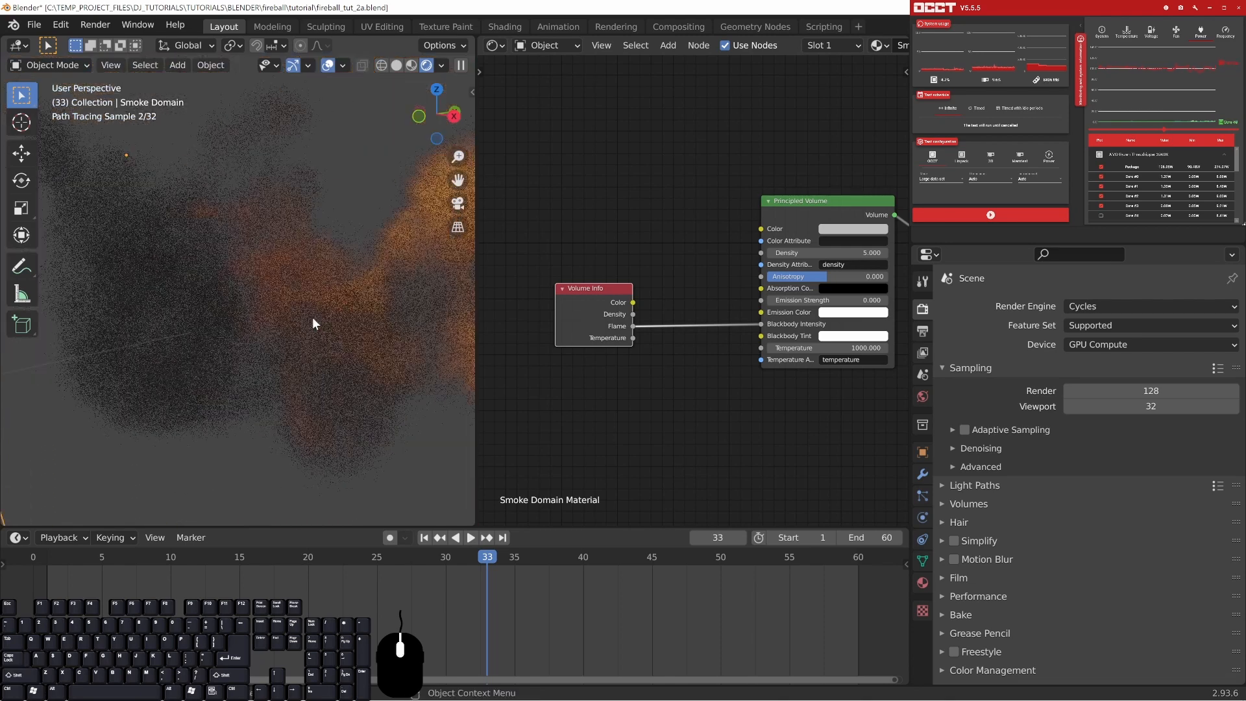
{"action": "scroll", "coordinate": [428, 214], "scroll_direction": "up", "scroll_amount": 4}
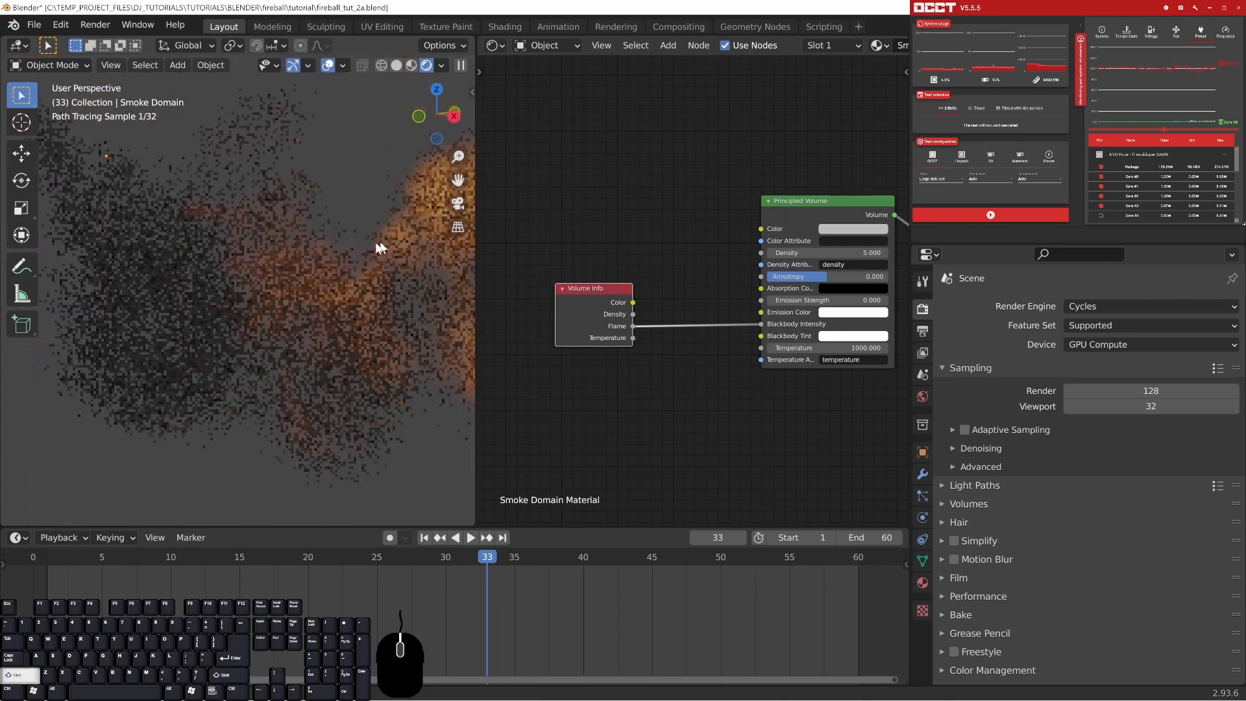
{"action": "middle_click_drag", "start_coordinate": [362, 244], "coordinate": [329, 278], "text": "shift"}
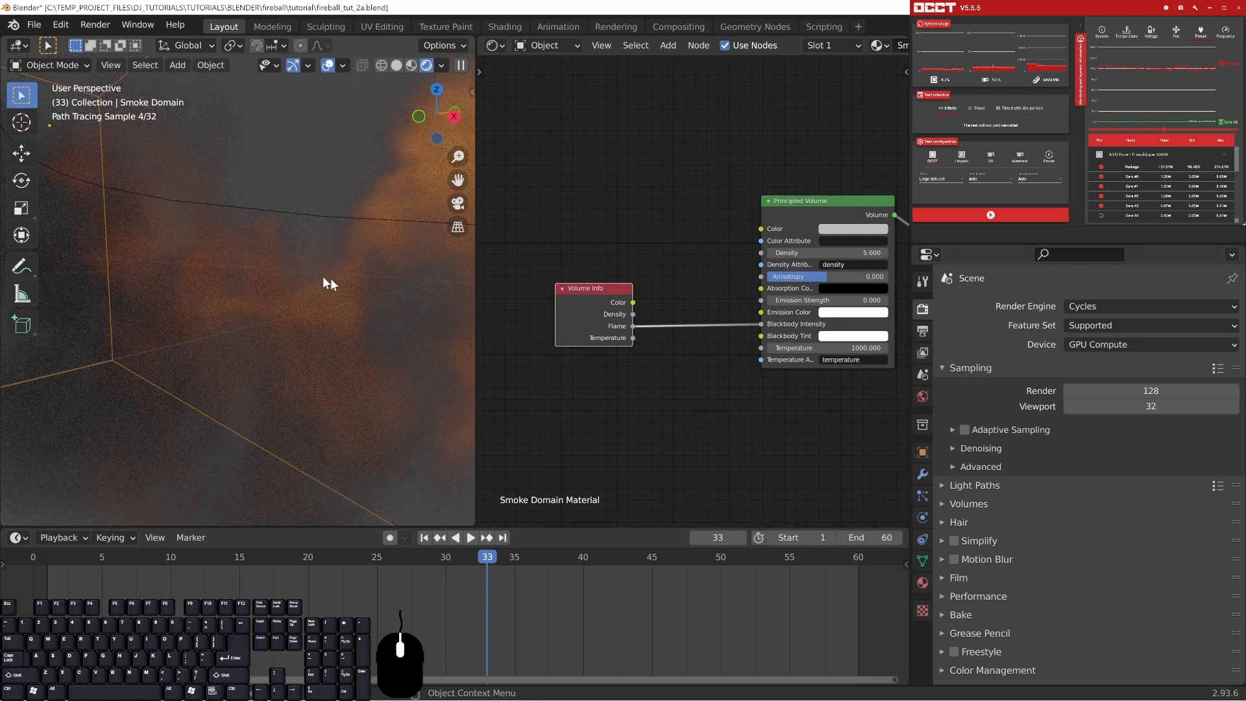
- Set the world background color to black
{"action": "left_click", "coordinate": [922, 398]}
{"action": "left_click", "coordinate": [1136, 395]}
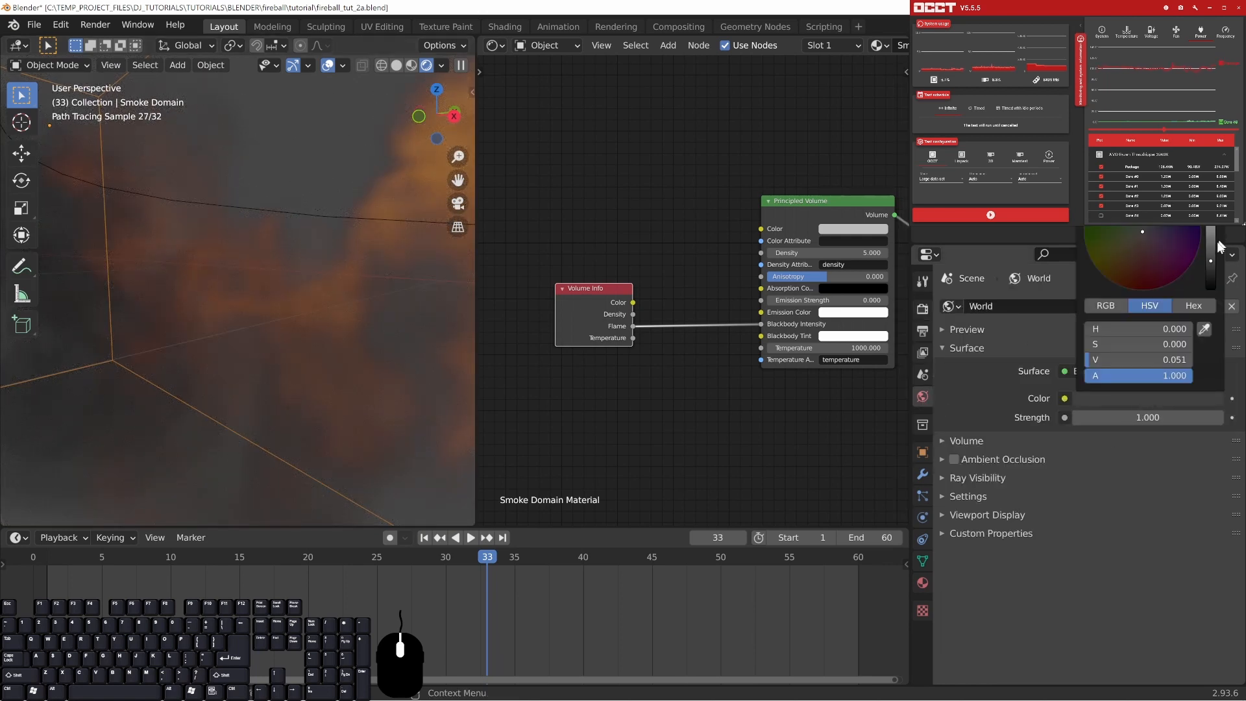
{"action": "left_click_drag", "start_coordinate": [1221, 238], "coordinate": [1222, 288]}
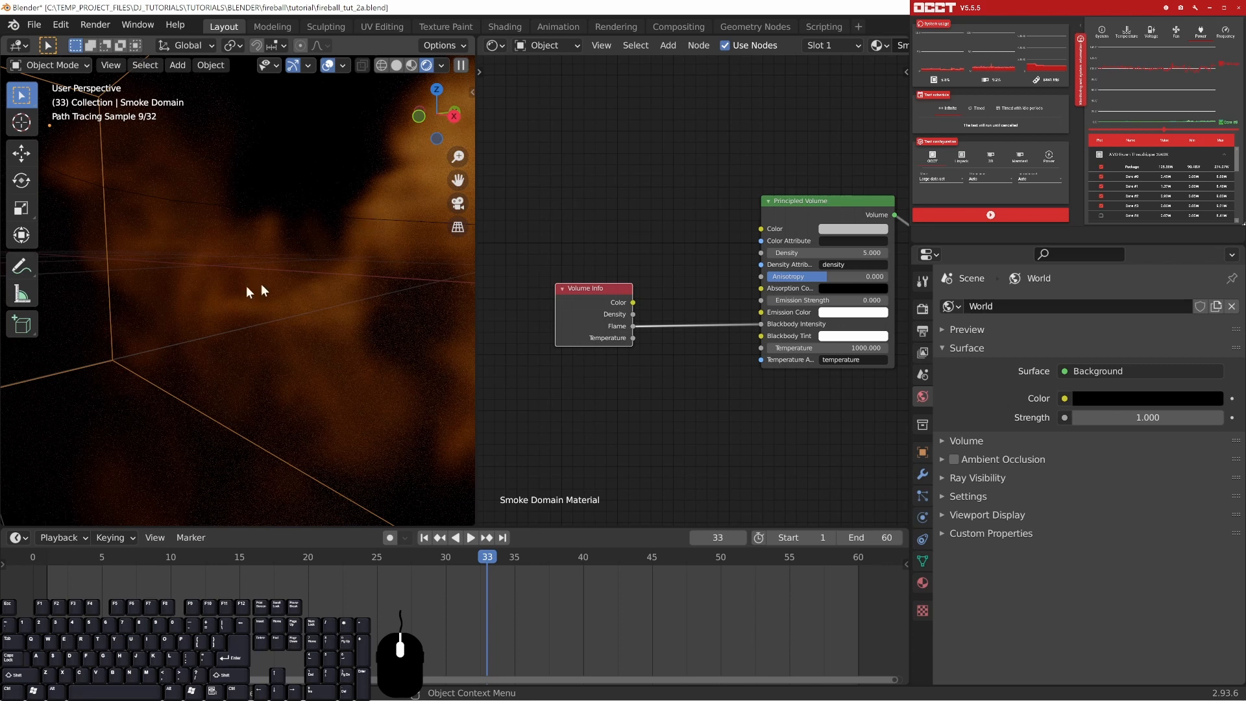
{"action": "scroll", "coordinate": [276, 329], "scroll_direction": "down", "scroll_amount": 4}
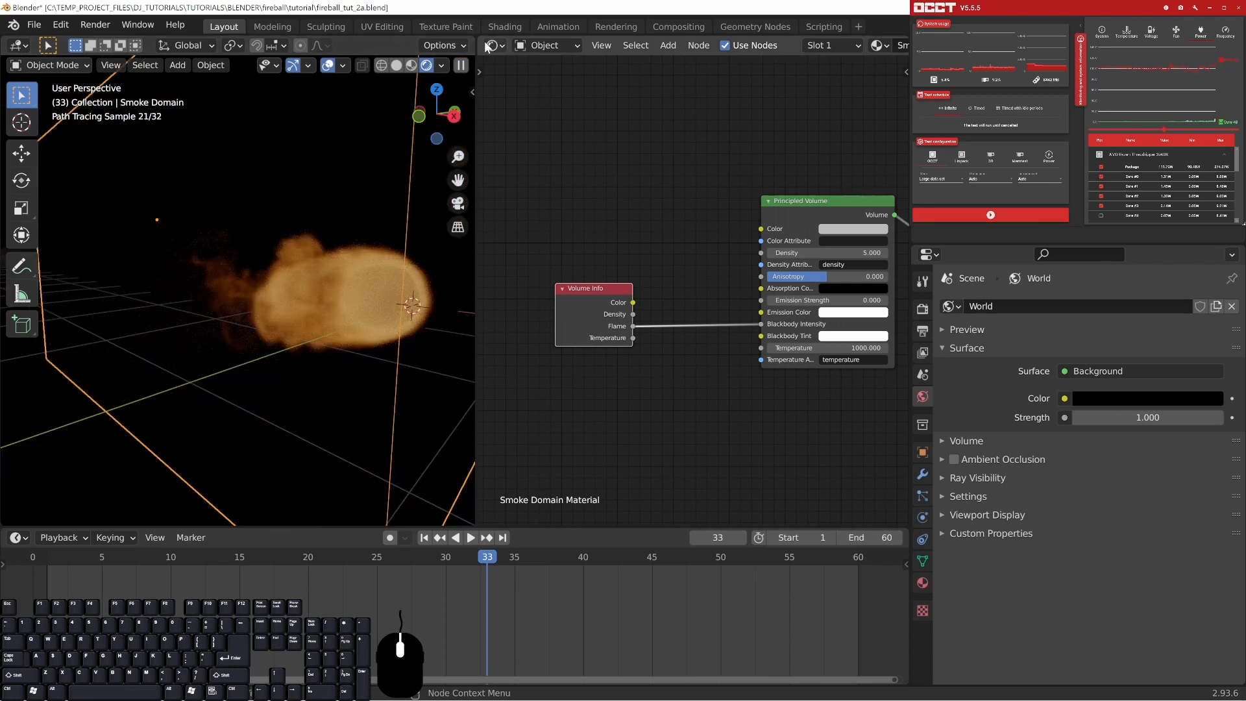
- Change the Shader Editor area to a 3D viewport and add a Point light to the scene
{"action": "left_click", "coordinate": [494, 45]}
{"action": "left_click", "coordinate": [526, 89]}
{"action": "middle_click_drag", "start_coordinate": [794, 304], "coordinate": [649, 298]}
{"action": "key", "text": "shift+a"}
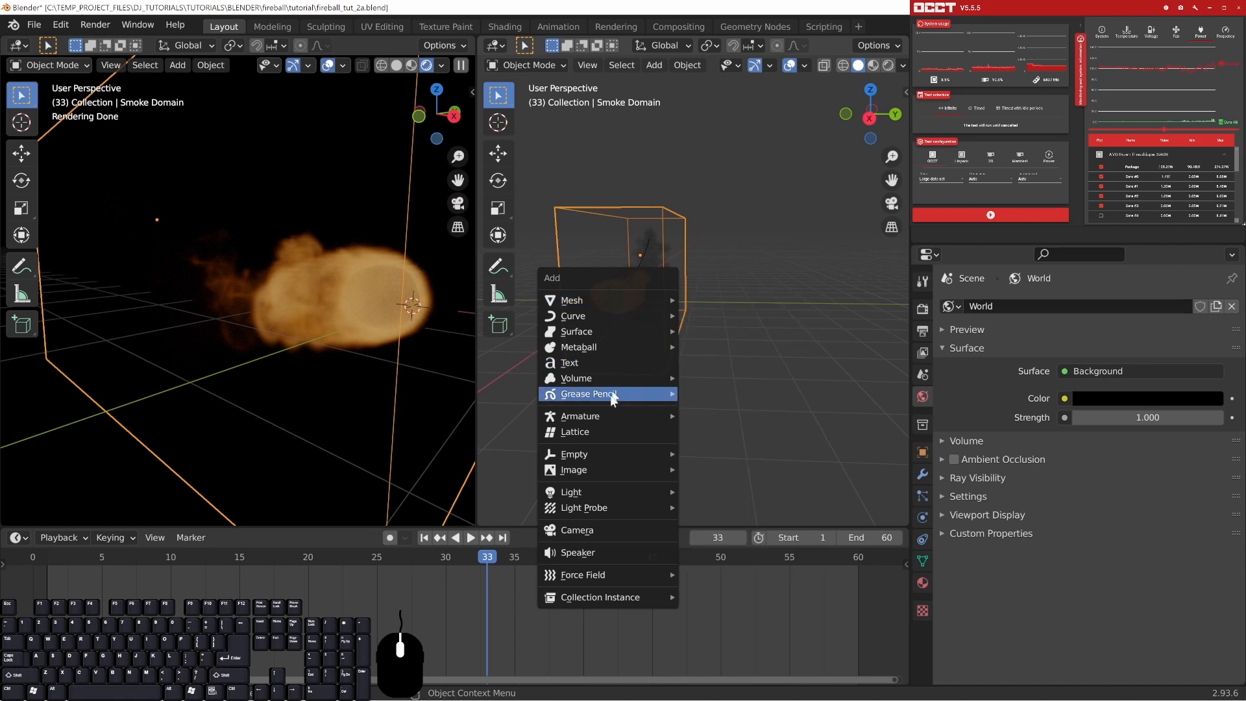
{"action": "mouse_move", "coordinate": [659, 494]}
{"action": "left_click", "coordinate": [709, 492]}
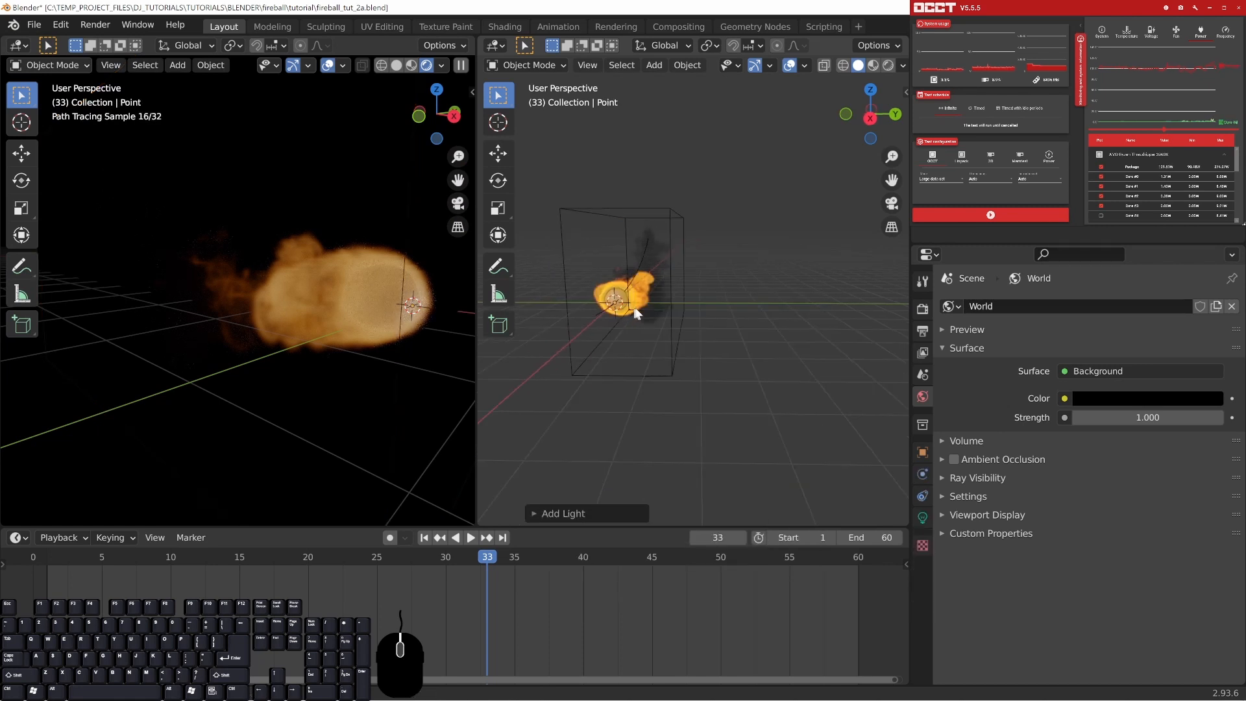
- Move the point light away from the fireball to a spot beside and slightly above the smoke trail
{"action": "key", "text": "g"}
{"action": "left_click", "coordinate": [718, 235]}
{"action": "middle_click_drag", "start_coordinate": [718, 236], "coordinate": [819, 235]}
{"action": "key", "text": "g"}
{"action": "left_click", "coordinate": [744, 254]}
{"action": "mouse_move", "coordinate": [744, 255]}
{"action": "middle_mouse_down"}
{"action": "mouse_move", "coordinate": [721, 281]}
{"action": "mouse_move", "coordinate": [668, 258]}
{"action": "mouse_move", "coordinate": [740, 266]}
{"action": "middle_mouse_up"}
{"action": "key", "text": "g"}
{"action": "left_click", "coordinate": [697, 263]}
- Set the point light's power to 2500 W
{"action": "left_click", "coordinate": [922, 518]}
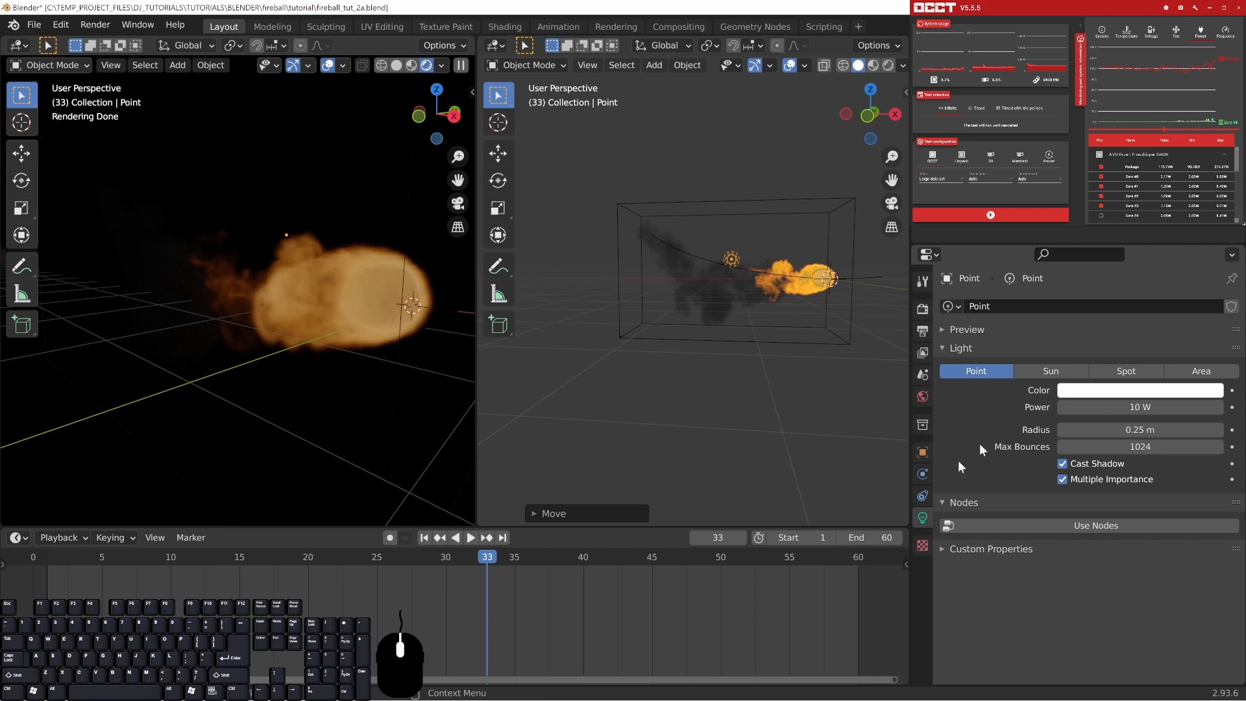
{"action": "left_click", "coordinate": [1134, 407]}
{"action": "key", "text": "Return"}
{"action": "left_click", "coordinate": [1139, 413]}
{"action": "left_click", "coordinate": [1069, 407]}
{"action": "key", "text": "shift+End"}
{"action": "key", "text": "shift+Left"}
{"action": "type", "text": "2"}
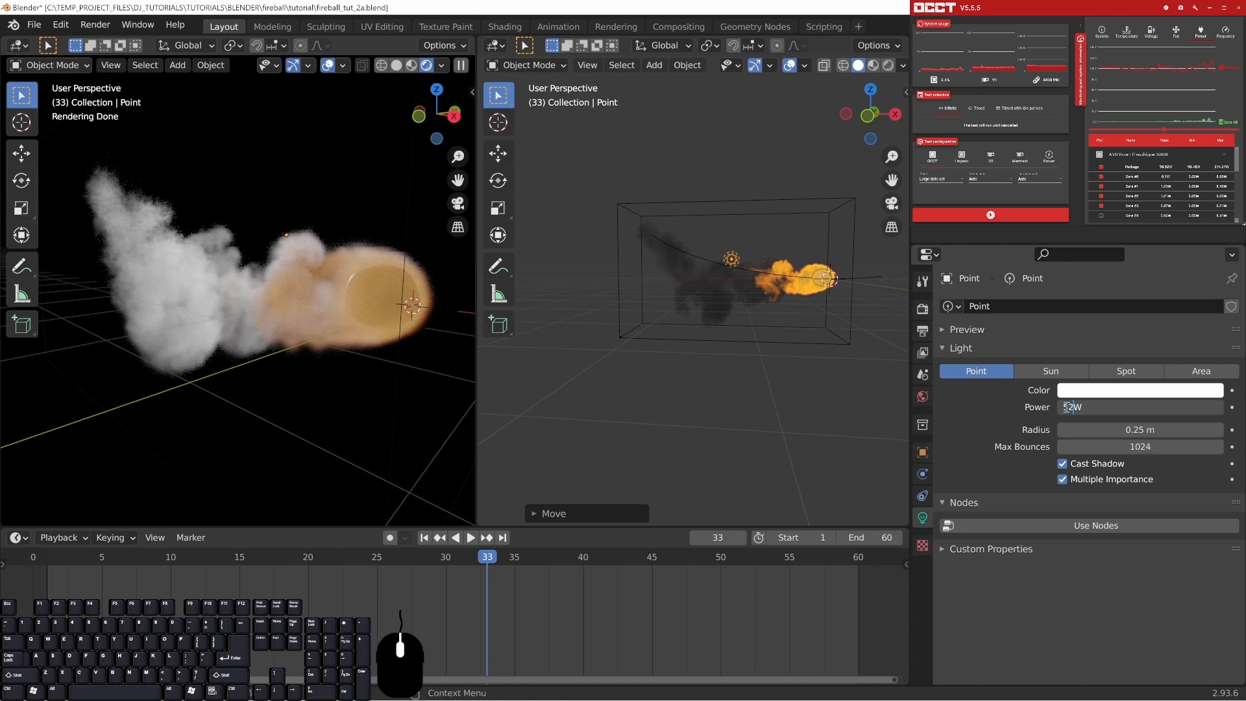
{"action": "key", "text": "shift+Home"}
{"action": "type", "text": "2500"}
{"action": "key", "text": "Return"}
- Hide the fireball emitter object at the head of the flames
{"action": "middle_click_drag", "start_coordinate": [701, 396], "coordinate": [742, 342]}
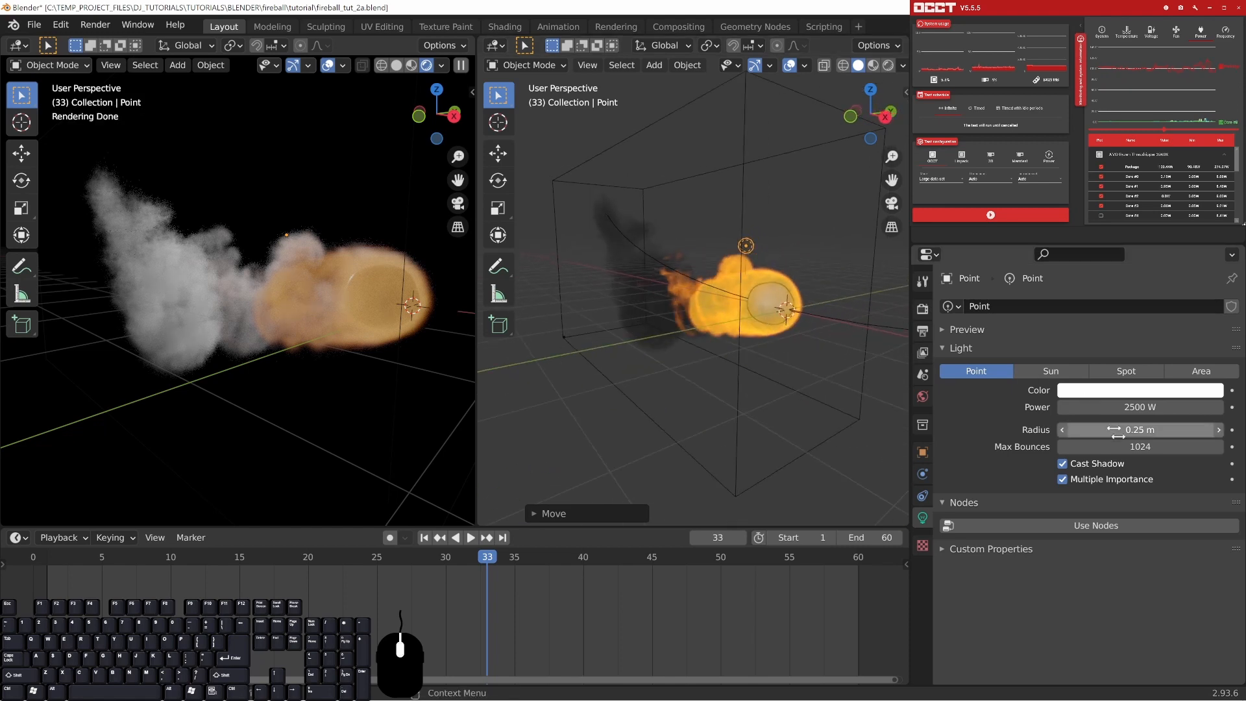
{"action": "scroll", "coordinate": [178, 259], "scroll_direction": "up", "scroll_amount": 5}
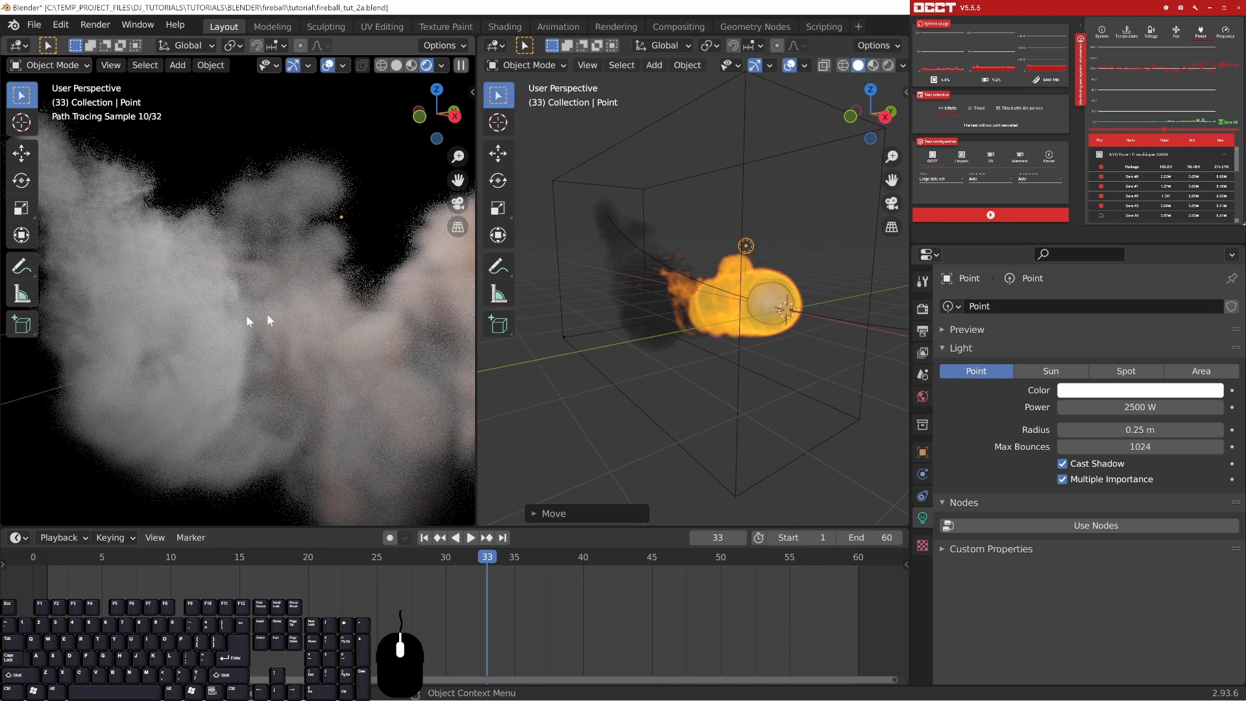
{"action": "scroll", "coordinate": [325, 347], "scroll_direction": "down", "scroll_amount": 5}
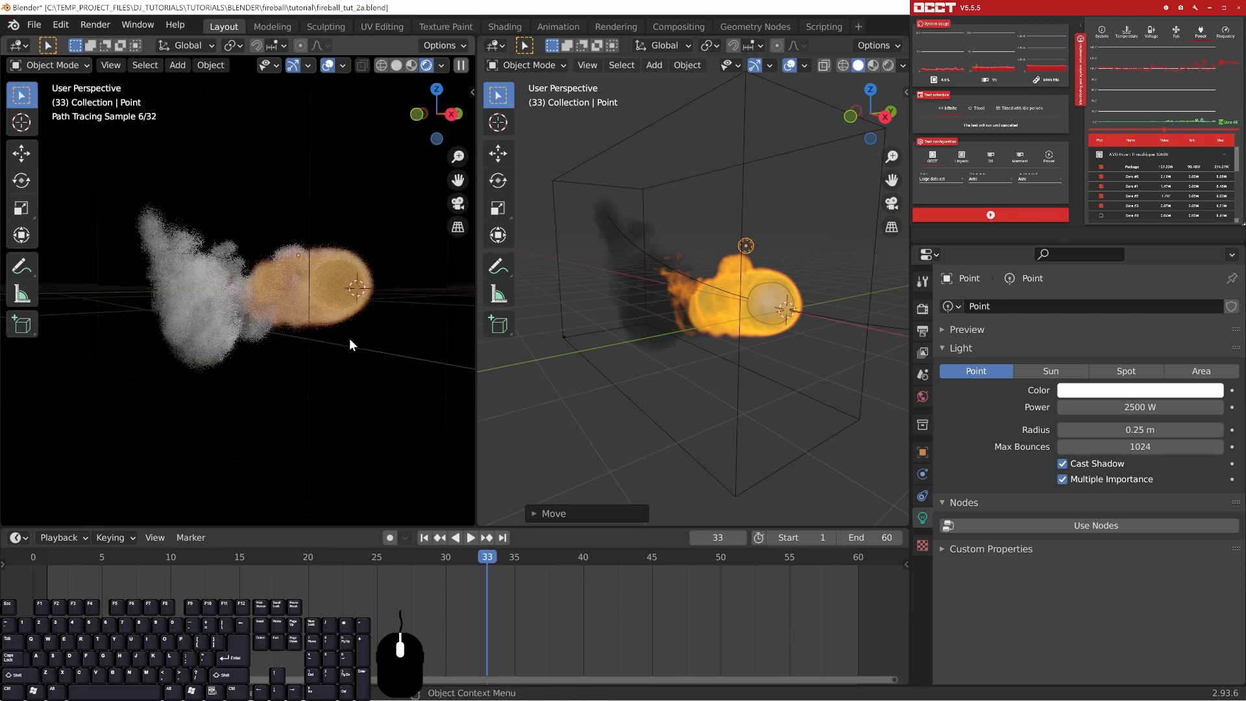
{"action": "scroll", "coordinate": [348, 342], "scroll_direction": "up", "scroll_amount": 3}
{"action": "middle_click_drag", "start_coordinate": [384, 305], "coordinate": [396, 309]}
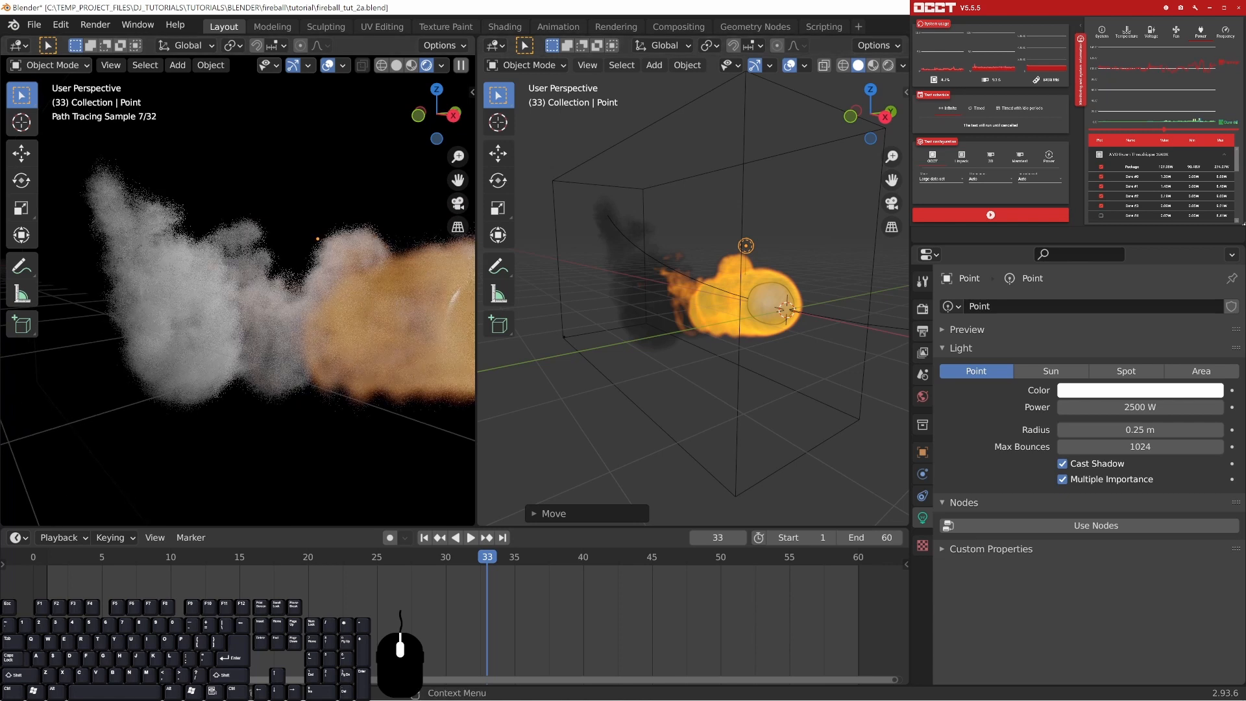
{"action": "left_click", "coordinate": [781, 309]}
{"action": "left_click", "coordinate": [781, 308]}
{"action": "key", "text": "h"}
{"action": "scroll", "coordinate": [345, 311], "scroll_direction": "down", "scroll_amount": 4}
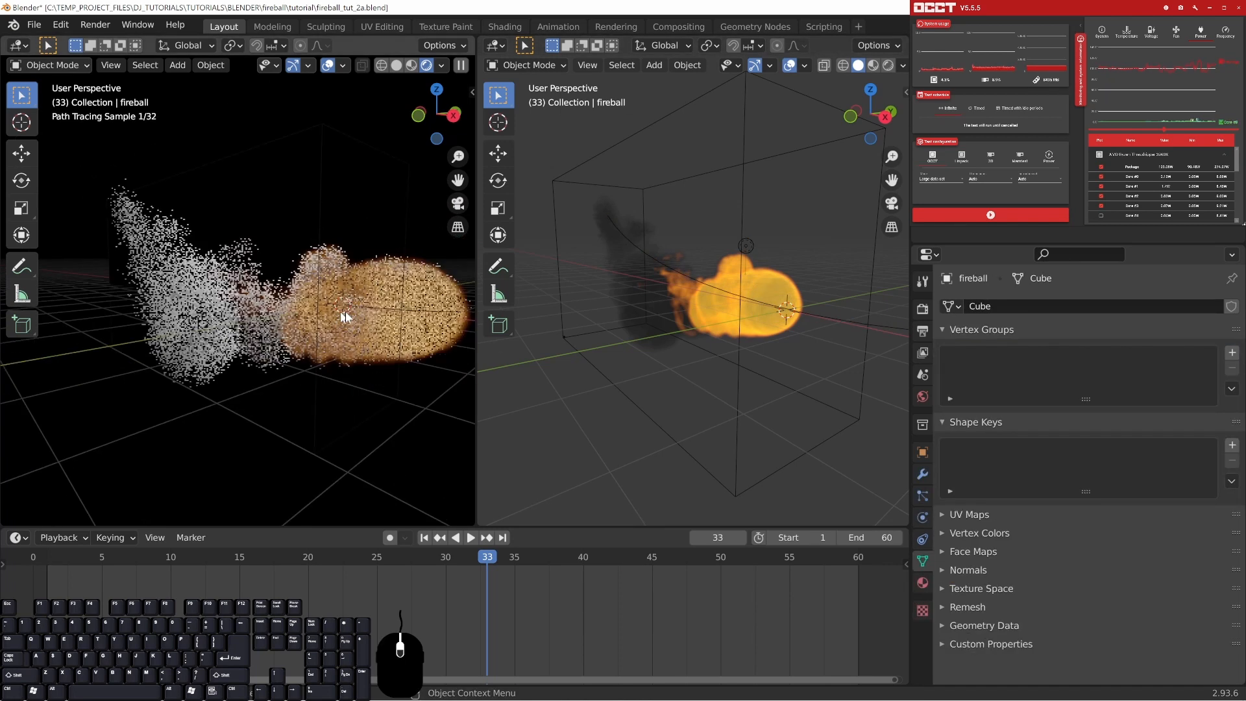
- Select the smoke domain and change the second 3D viewport back to the Shader Editor
{"action": "left_click", "coordinate": [667, 128]}
{"action": "left_click", "coordinate": [490, 45]}
{"action": "left_click", "coordinate": [528, 192]}
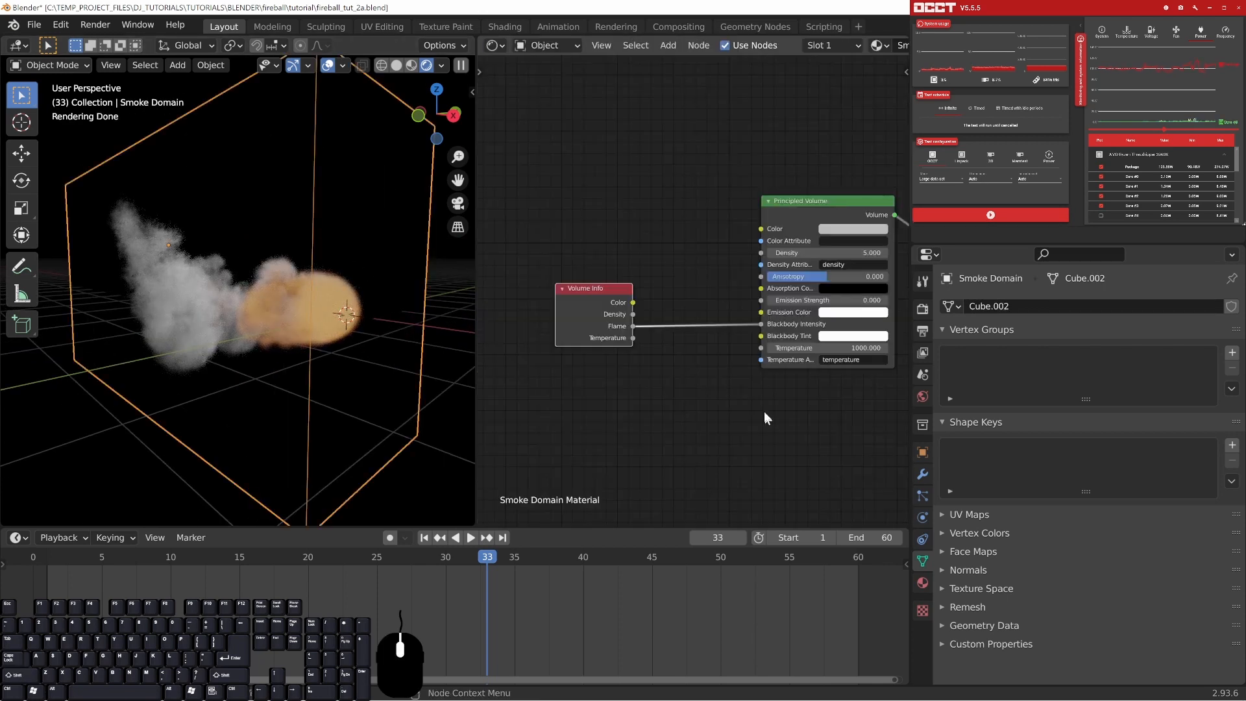
- Try a temperature of 1500 on the Principled Volume node and return it to 1000
{"action": "left_click", "coordinate": [716, 333]}
{"action": "left_click", "coordinate": [692, 332]}
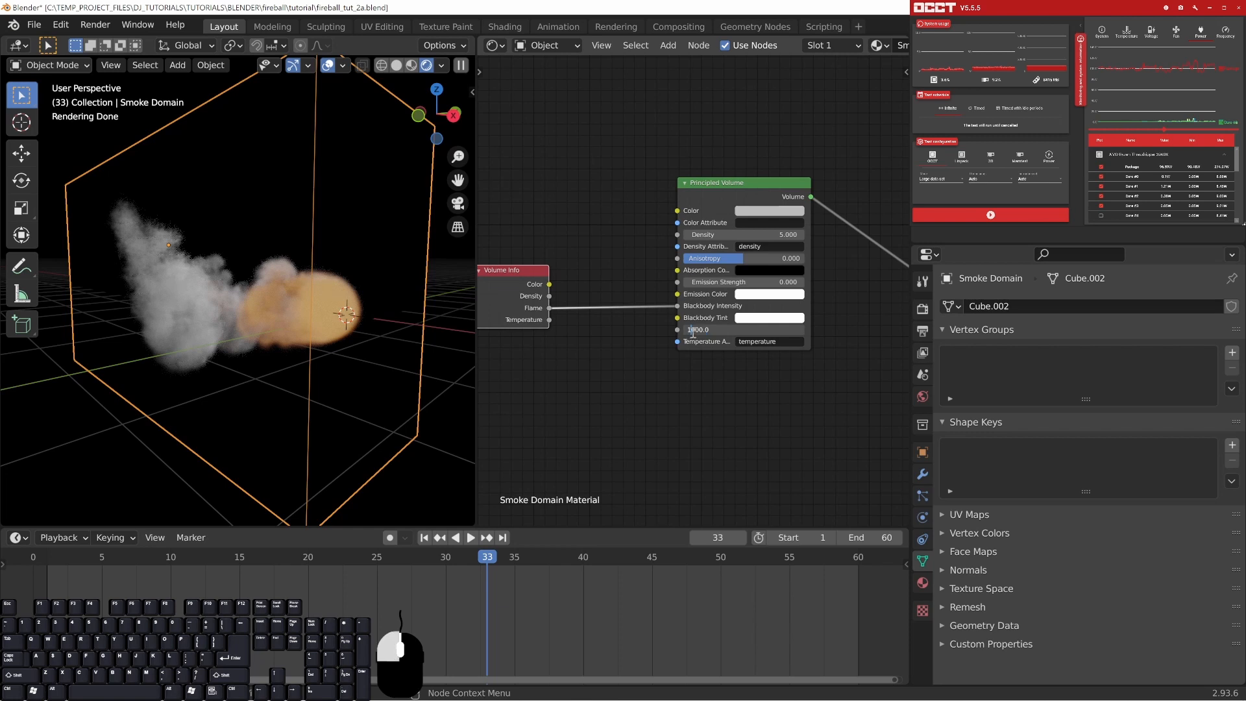
{"action": "key", "text": "shift+Right"}
{"action": "type", "text": "5"}
{"action": "key", "text": "Return"}
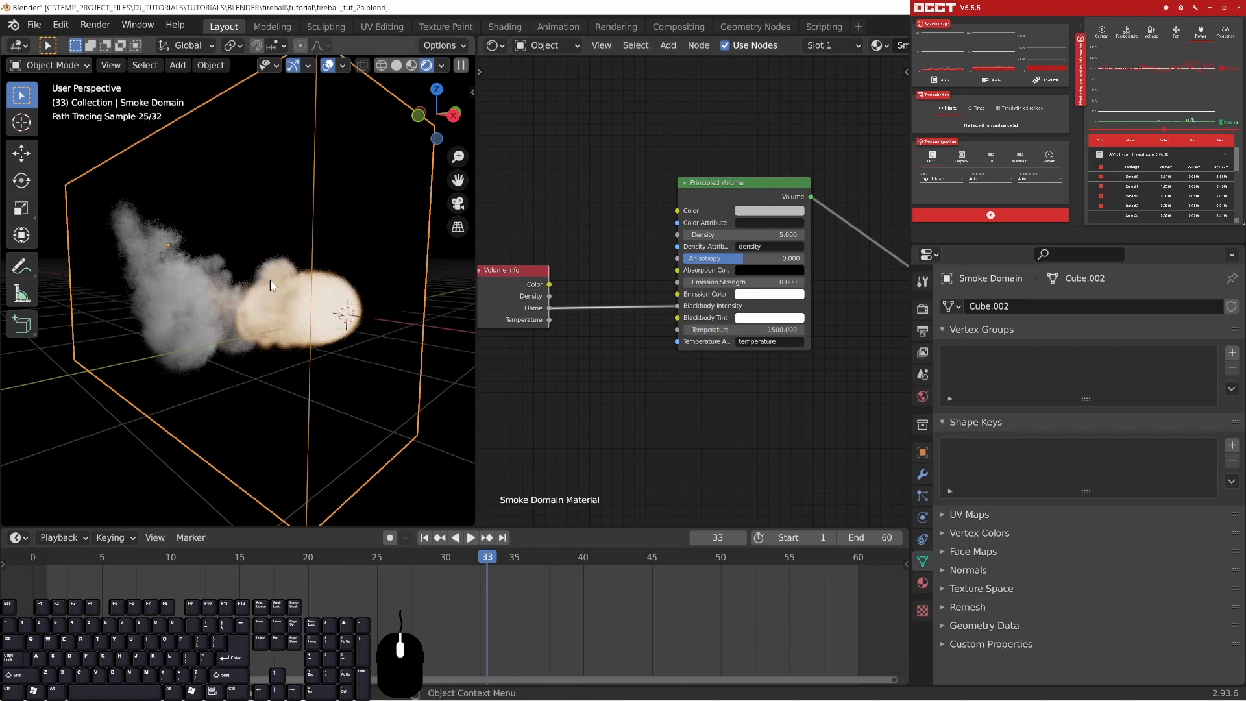
{"action": "left_click", "coordinate": [738, 331]}
{"action": "key", "text": "shift+Right"}
{"action": "type", "text": "0"}
{"action": "key", "text": "Return"}
- Set the Principled Volume node's density to 50
{"action": "middle_click_drag", "start_coordinate": [694, 393], "coordinate": [725, 413]}
{"action": "left_click", "coordinate": [758, 254]}
{"action": "type", "text": "50"}
{"action": "key", "text": "Return"}
{"action": "middle_click_drag", "start_coordinate": [231, 328], "coordinate": [318, 329]}
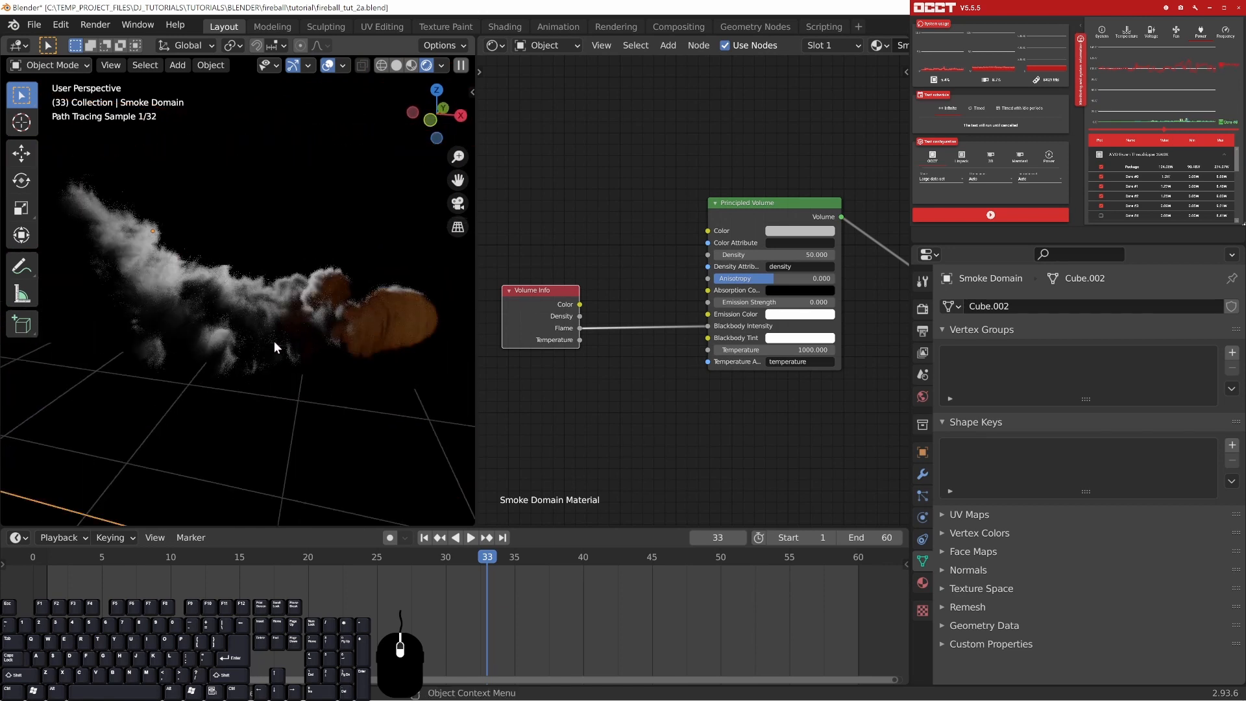
{"action": "scroll", "coordinate": [277, 341], "scroll_direction": "up", "scroll_amount": 4}
- Change the Shader Editor area to a 3D viewport and duplicate the point light onto the opposite side of the smoke domain
{"action": "left_click", "coordinate": [495, 45]}
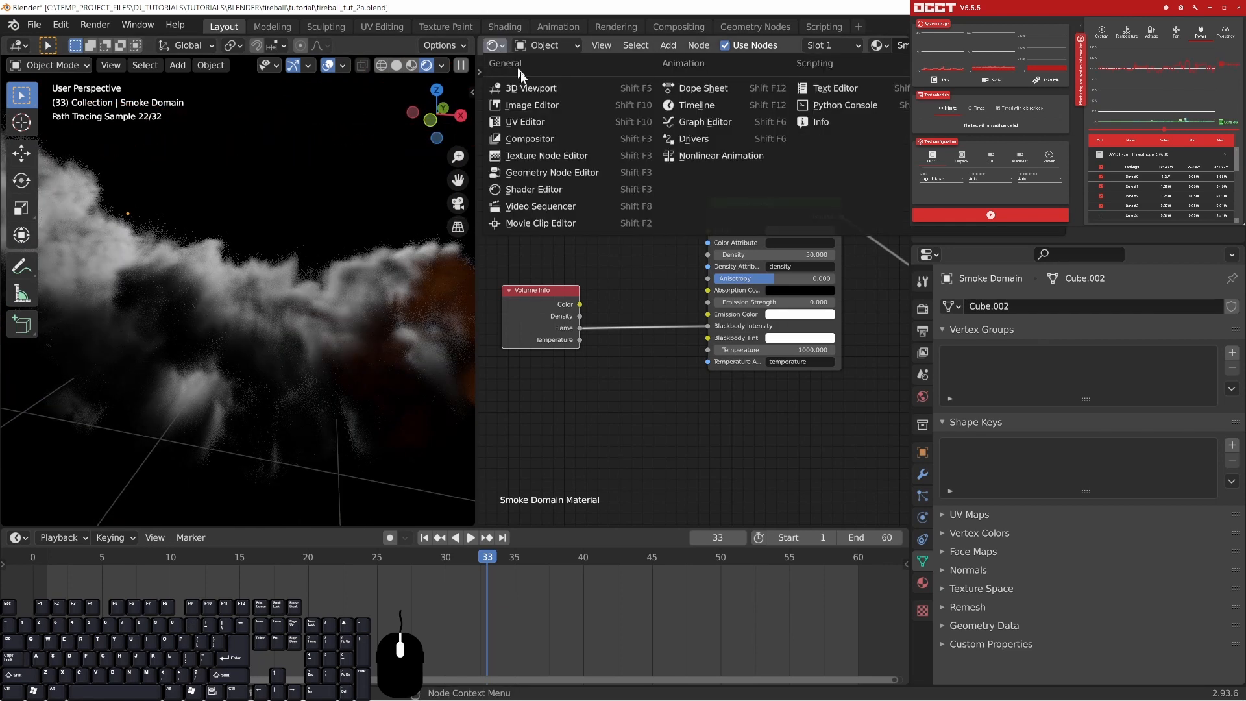
{"action": "left_click", "coordinate": [584, 88]}
{"action": "middle_click_drag", "start_coordinate": [591, 127], "coordinate": [723, 262]}
{"action": "left_click", "coordinate": [739, 243]}
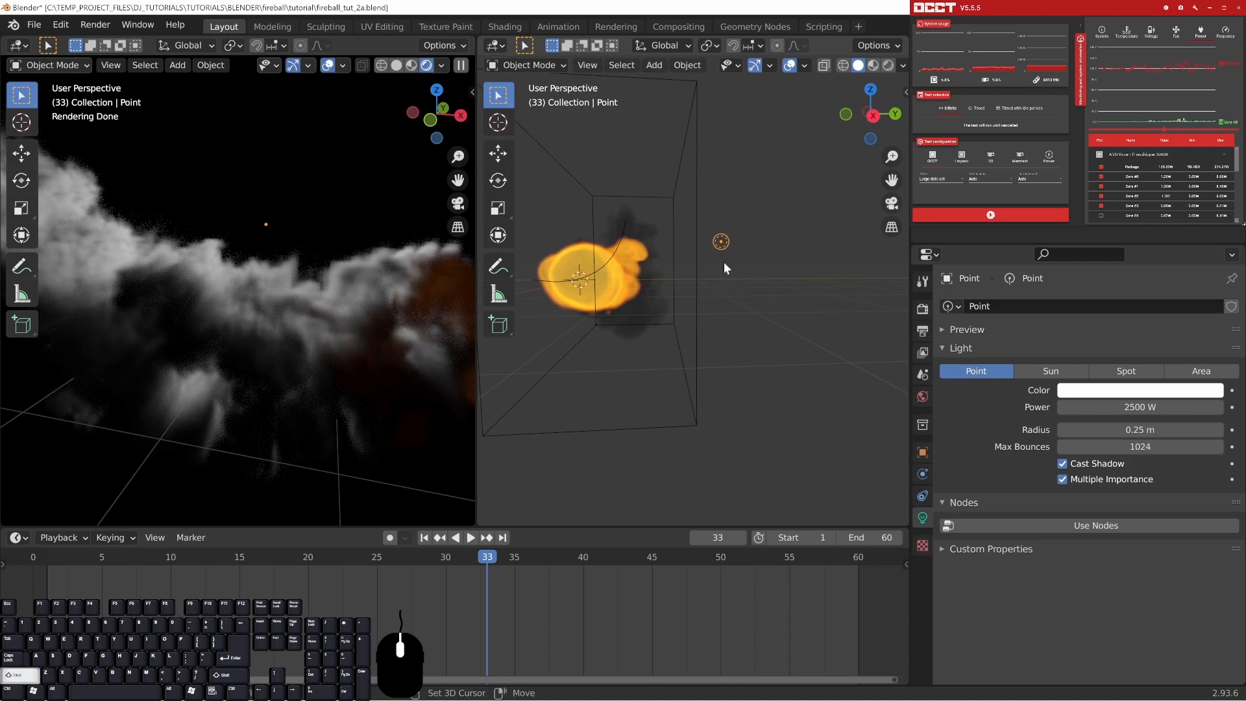
{"action": "key", "text": "shift+d"}
{"action": "left_click", "coordinate": [657, 239]}
{"action": "middle_click_drag", "start_coordinate": [657, 239], "coordinate": [714, 272]}
- Set the duplicated point light's color to orange and check the smoke's lighting in the rendered viewport
{"action": "left_click", "coordinate": [1080, 390]}
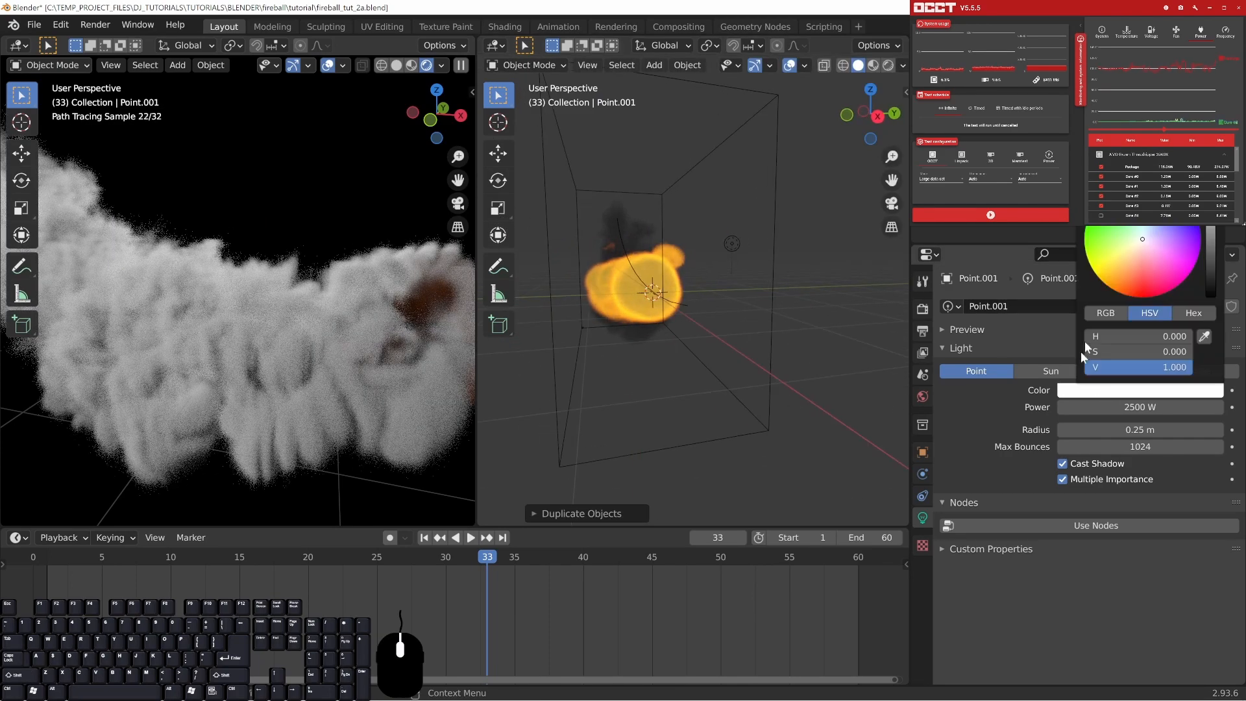
{"action": "left_click", "coordinate": [1121, 283]}
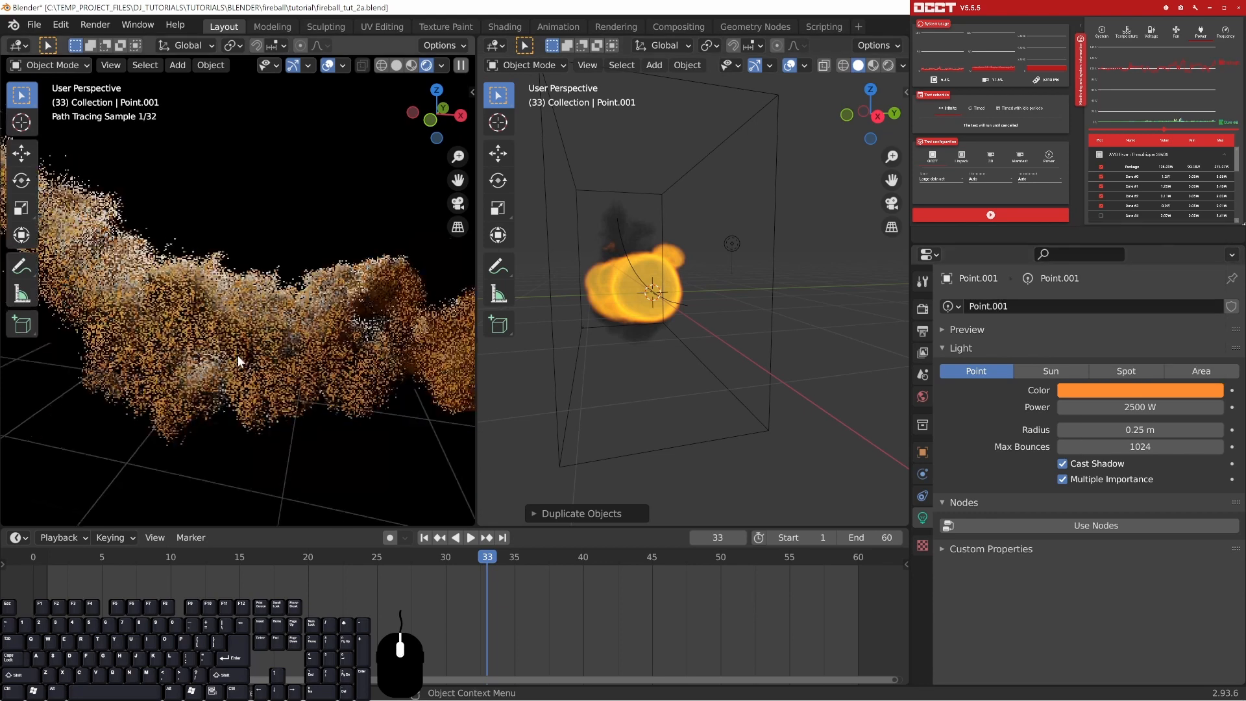
{"action": "middle_click_drag", "start_coordinate": [286, 362], "coordinate": [270, 370]}
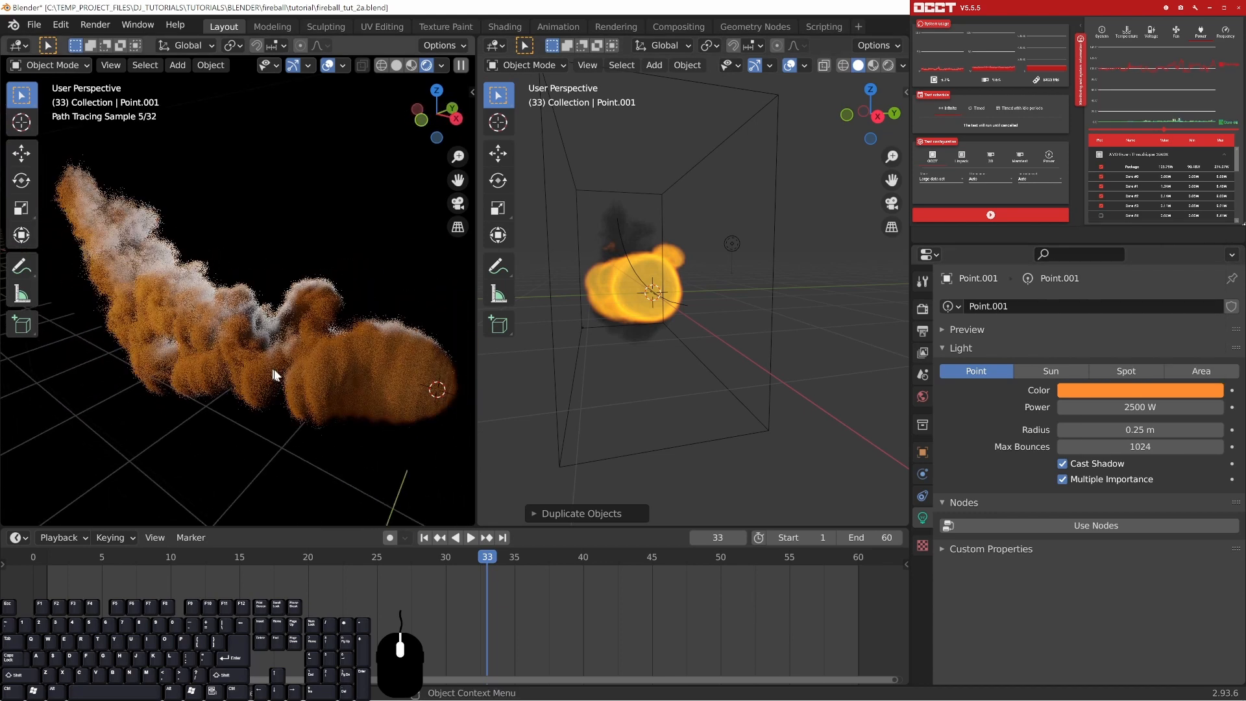
{"action": "mouse_move", "coordinate": [188, 324]}
{"action": "middle_mouse_down"}
{"action": "mouse_move", "coordinate": [216, 283]}
{"action": "mouse_move", "coordinate": [192, 198]}
{"action": "middle_mouse_up"}
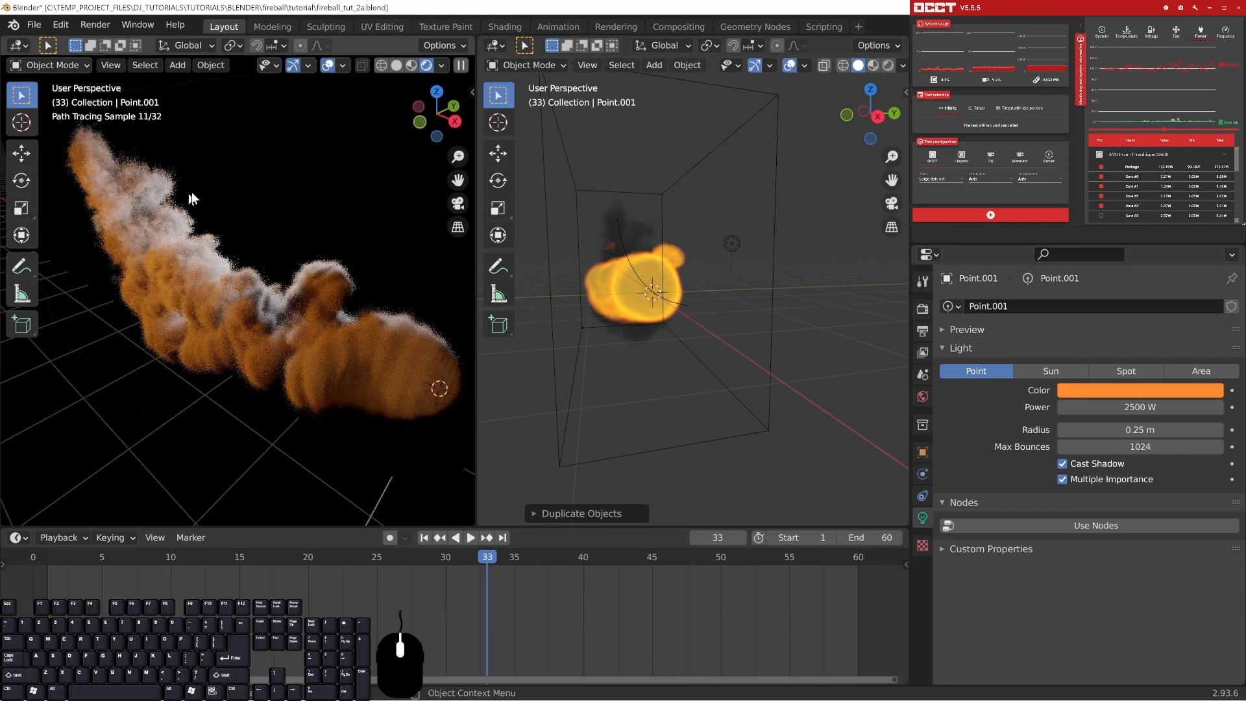
{"action": "middle_click_drag", "start_coordinate": [223, 348], "coordinate": [245, 322]}
{"action": "scroll", "coordinate": [319, 271], "scroll_direction": "up", "scroll_amount": 3}
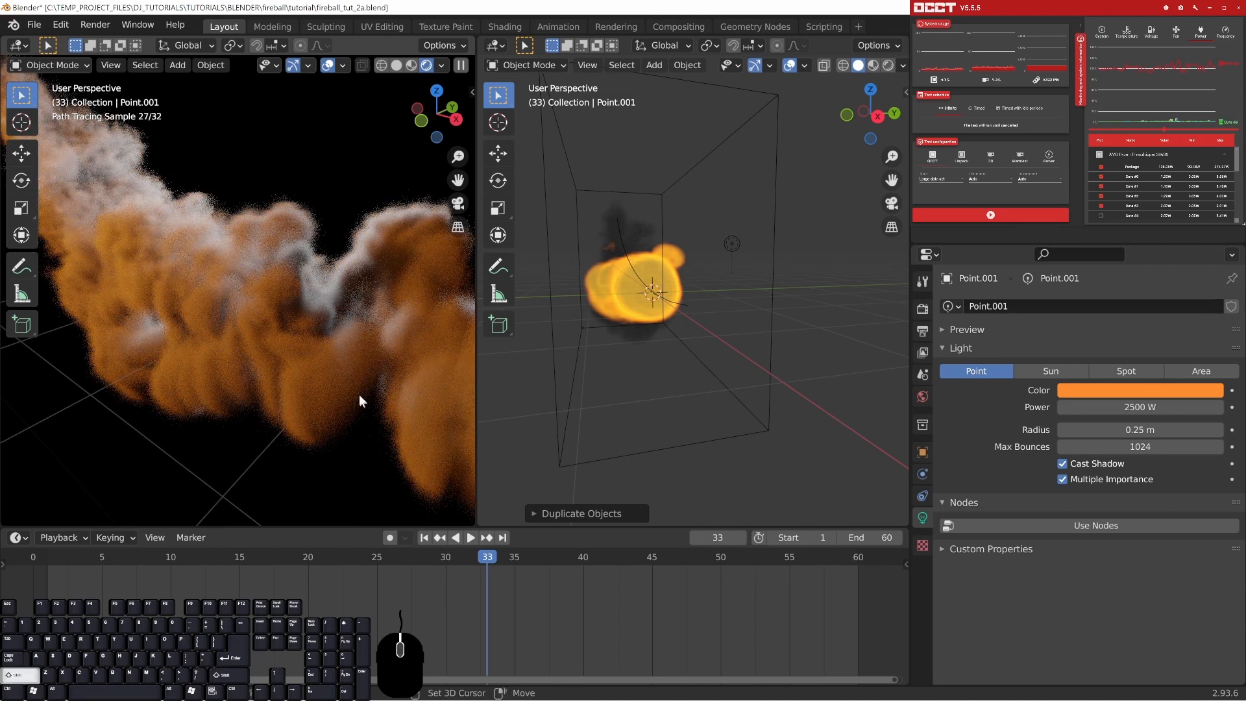
{"action": "scroll", "coordinate": [270, 381], "scroll_direction": "up", "scroll_amount": 4}
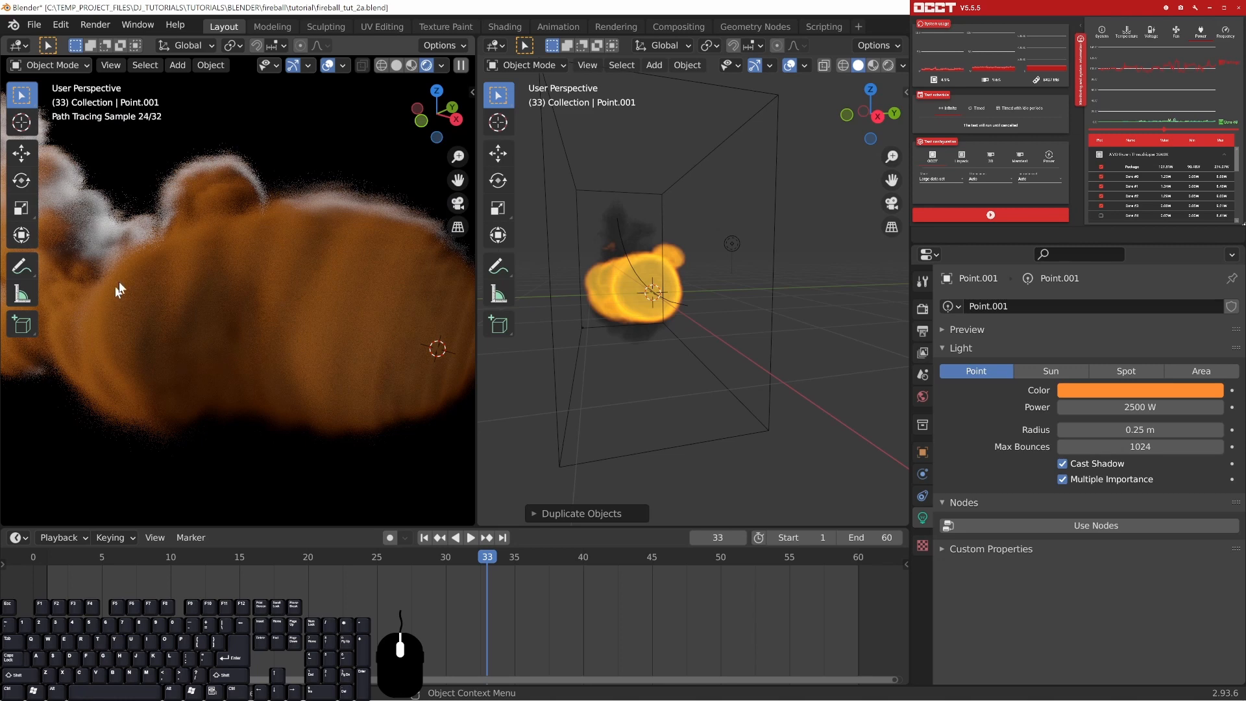
- Show the rendered viewport through the camera, select the camera, and enable Render Region in the output settings
{"action": "scroll", "coordinate": [275, 279], "scroll_direction": "down", "scroll_amount": 3}
{"action": "middle_click_drag", "start_coordinate": [274, 279], "coordinate": [225, 267]}
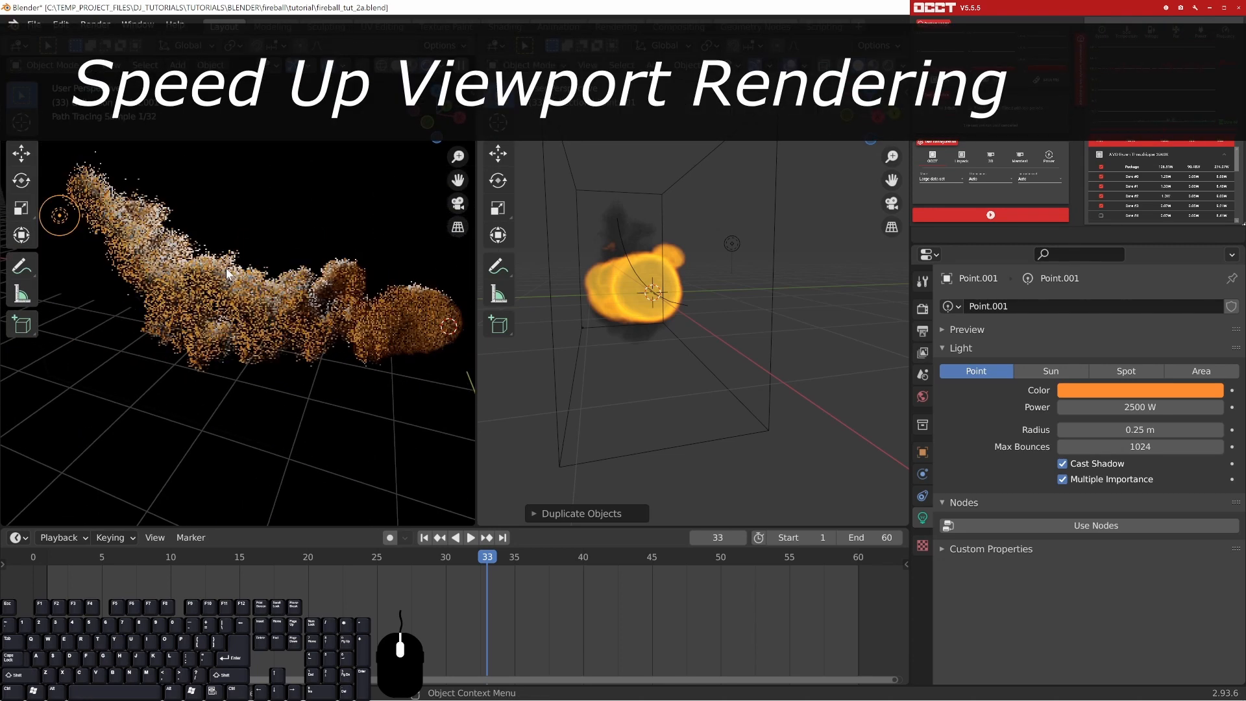
{"action": "key", "text": "KP_0"}
{"action": "middle_click_drag", "start_coordinate": [315, 251], "coordinate": [271, 257], "text": "shift"}
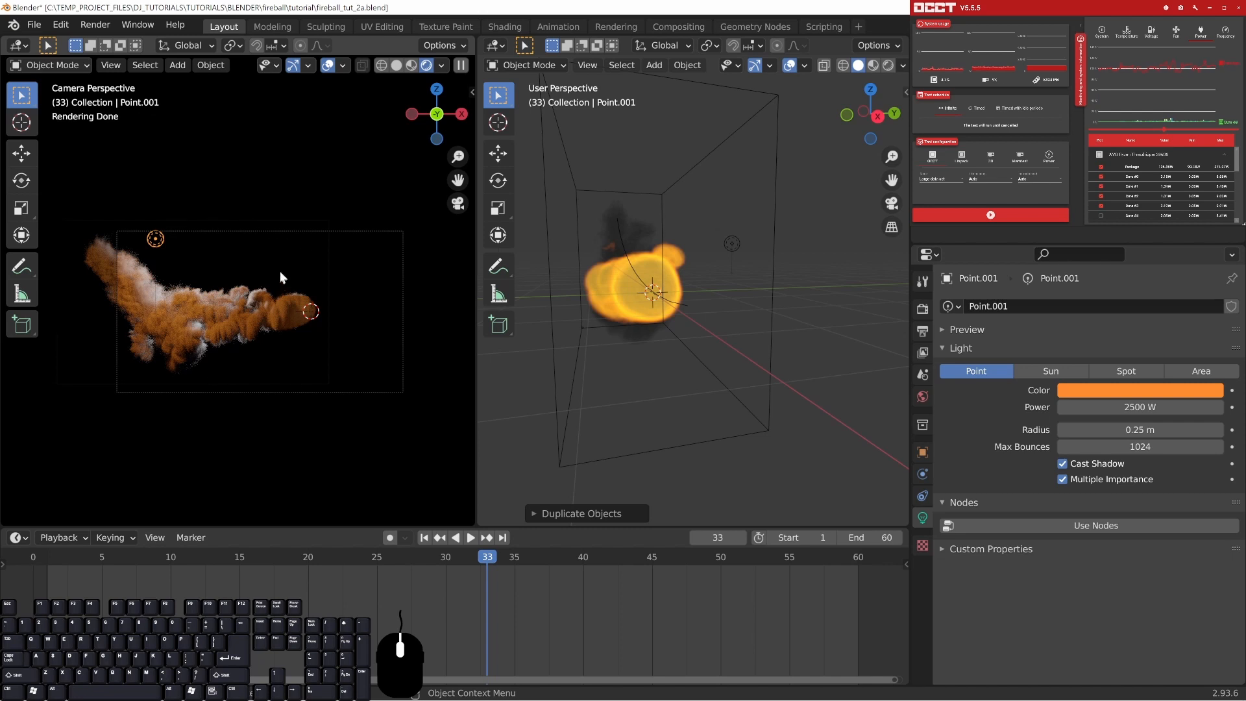
{"action": "left_click", "coordinate": [974, 127]}
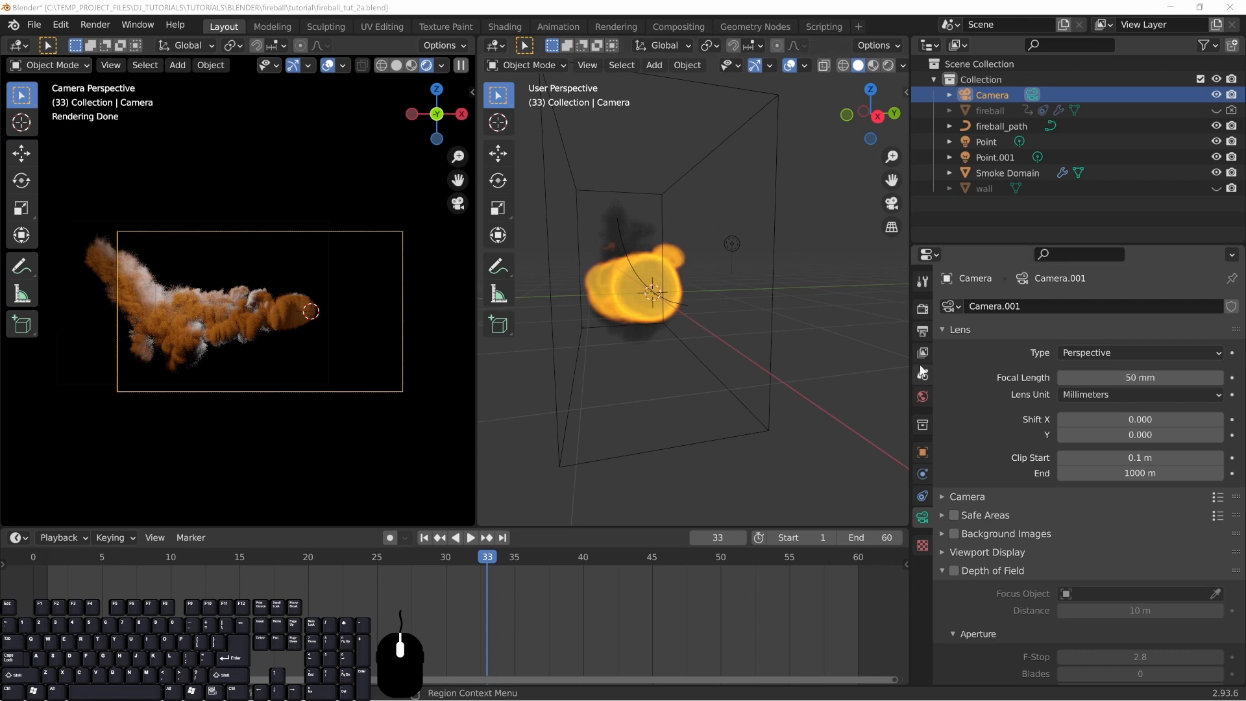
{"action": "left_click", "coordinate": [923, 331]}
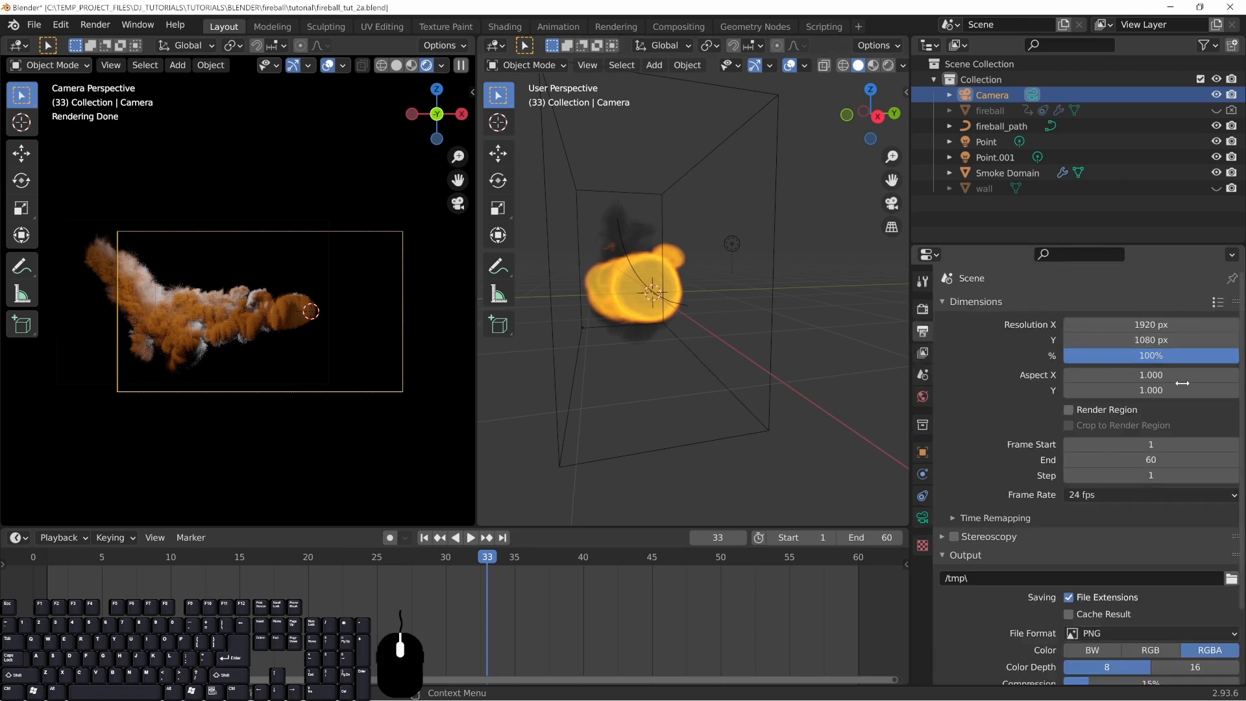
{"action": "left_click", "coordinate": [1069, 409]}
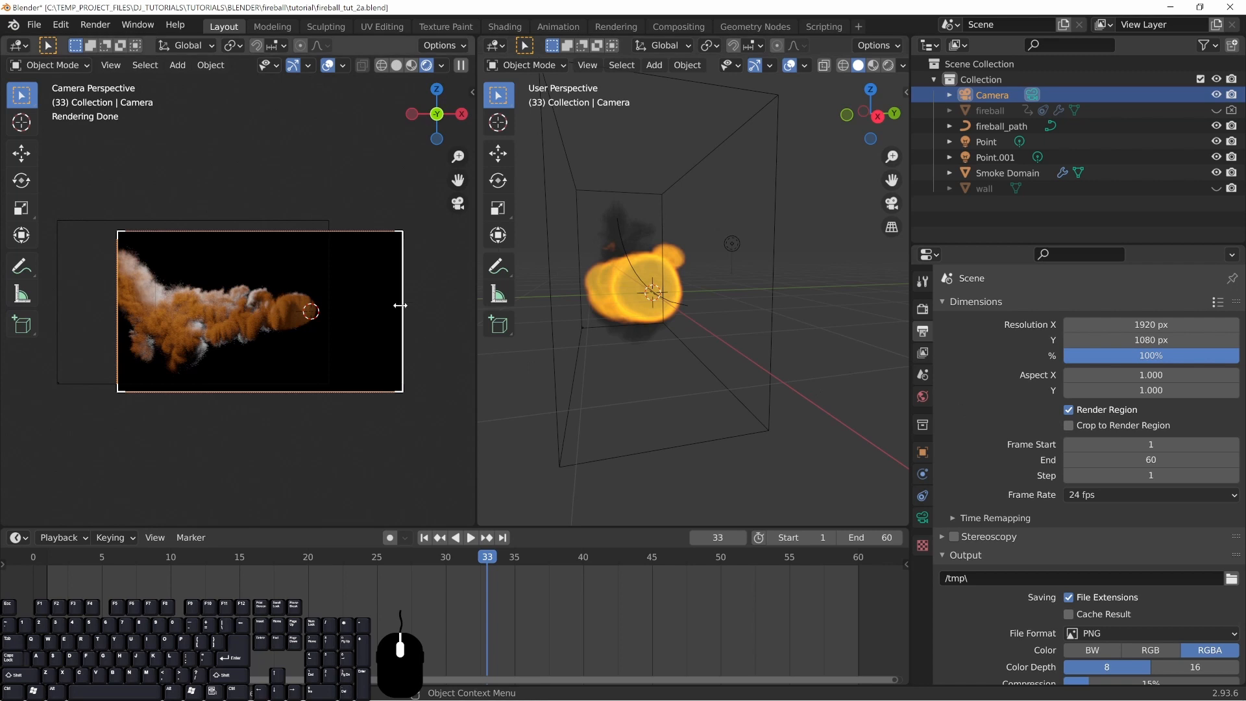
- Shrink the render region to a narrow upright rectangle over the middle of the smoke trail in the camera view
{"action": "left_click_drag", "start_coordinate": [400, 305], "coordinate": [234, 305]}
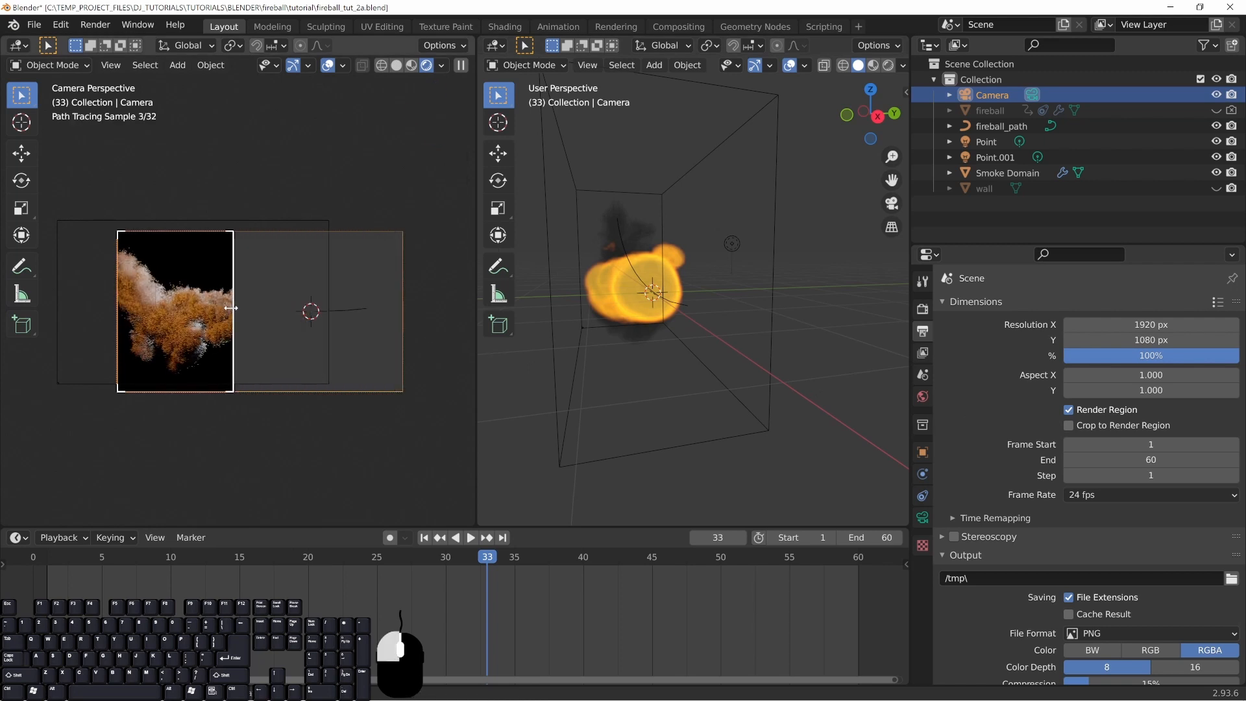
{"action": "left_click_drag", "start_coordinate": [120, 286], "coordinate": [176, 288]}
{"action": "left_click_drag", "start_coordinate": [209, 232], "coordinate": [209, 274]}
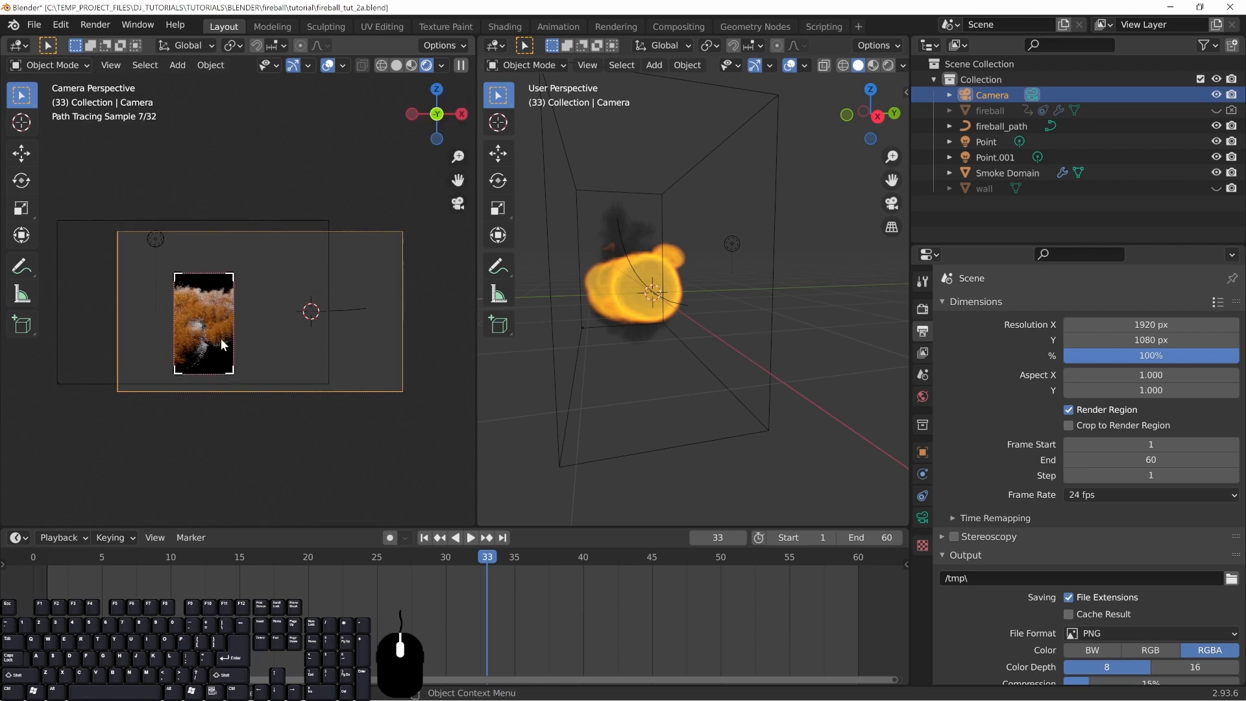
{"action": "scroll", "coordinate": [218, 332], "scroll_direction": "up", "scroll_amount": 4}
{"action": "scroll", "coordinate": [218, 333], "scroll_direction": "up", "scroll_amount": 2}
{"action": "middle_click_drag", "start_coordinate": [148, 388], "coordinate": [252, 305], "text": "shift"}
{"action": "scroll", "coordinate": [238, 309], "scroll_direction": "up", "scroll_amount": 1}
{"action": "scroll", "coordinate": [256, 320], "scroll_direction": "down", "scroll_amount": 1}
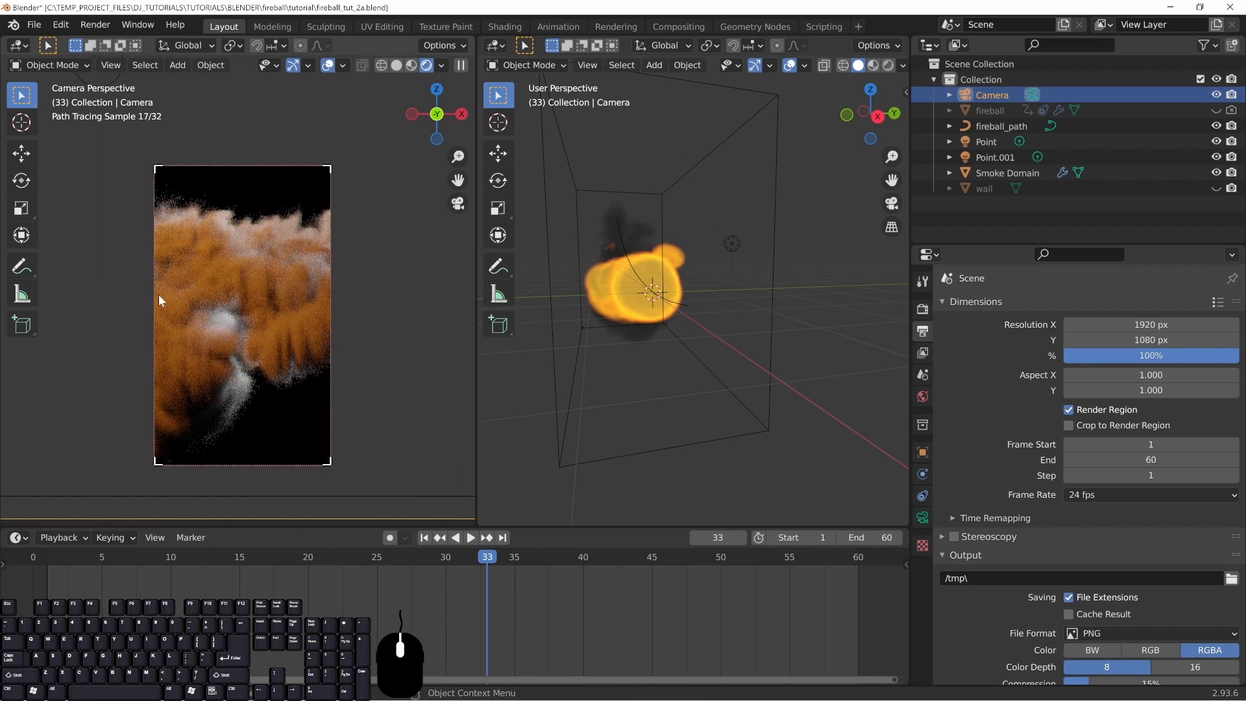
{"action": "left_click_drag", "start_coordinate": [156, 294], "coordinate": [173, 297]}
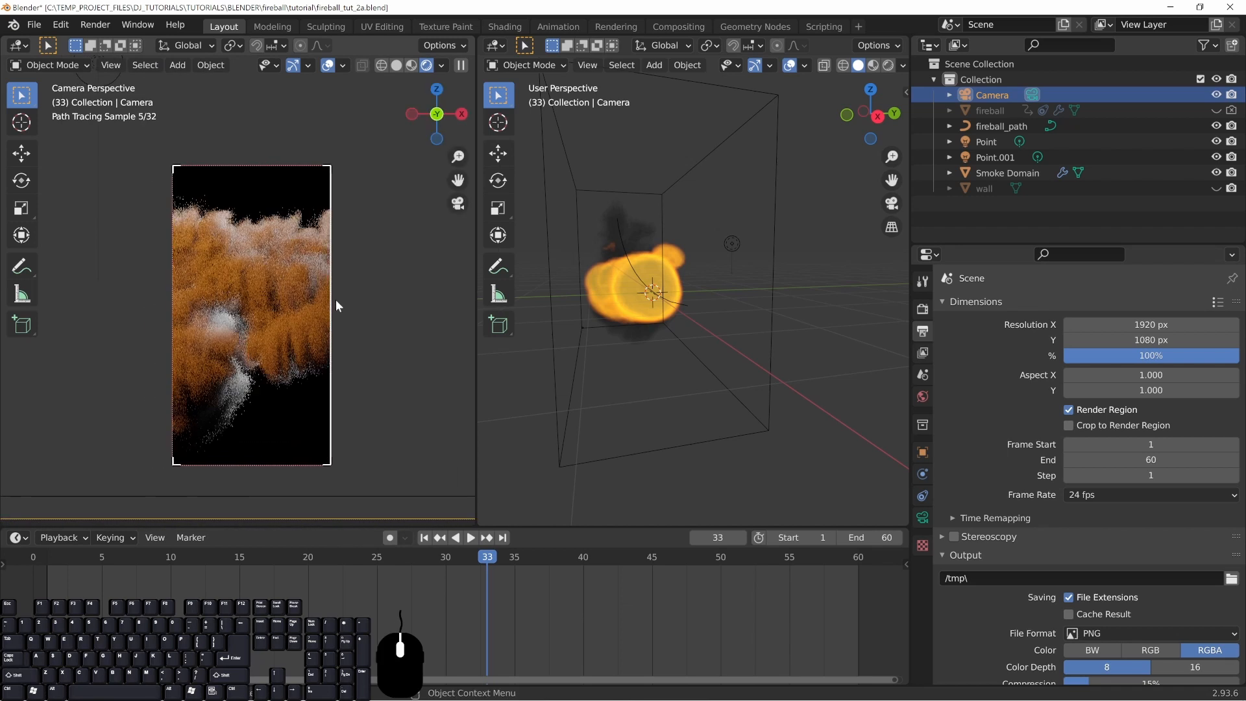
{"action": "left_click_drag", "start_coordinate": [330, 299], "coordinate": [319, 300]}
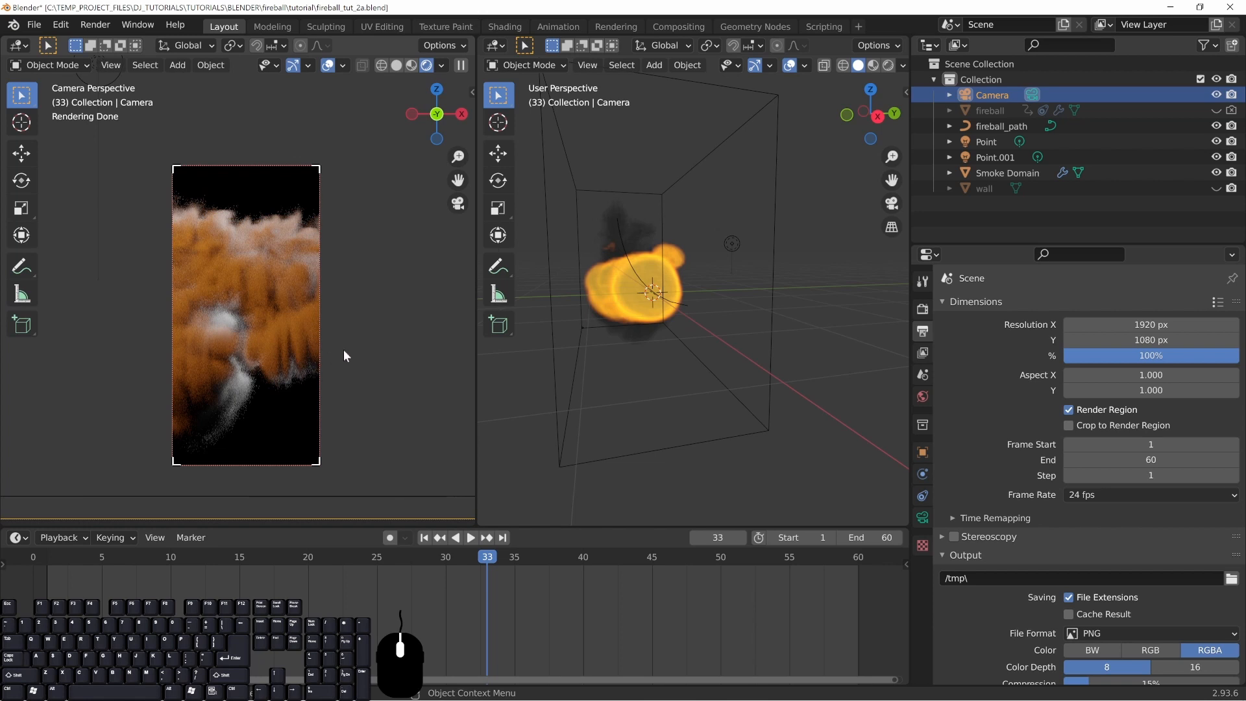
- Try a volume Max Steps value of 2 in the render settings and set it to 50 instead
{"action": "left_click", "coordinate": [922, 309]}
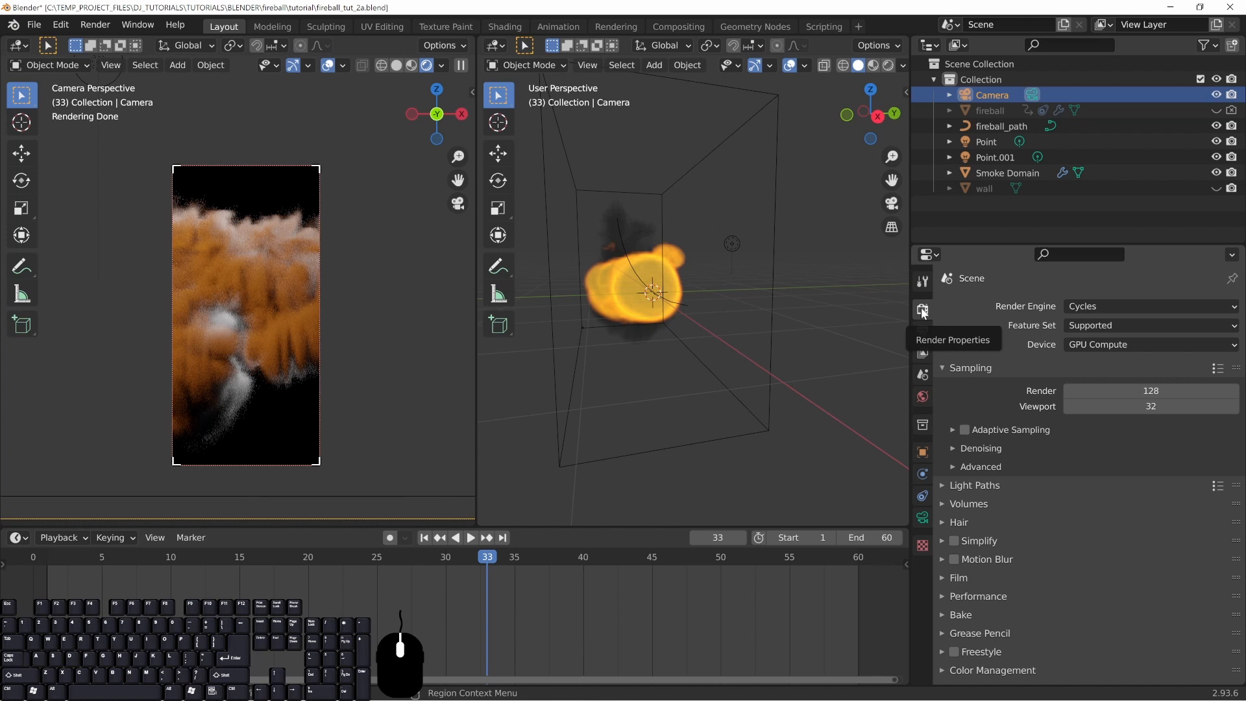
{"action": "left_click", "coordinate": [941, 501]}
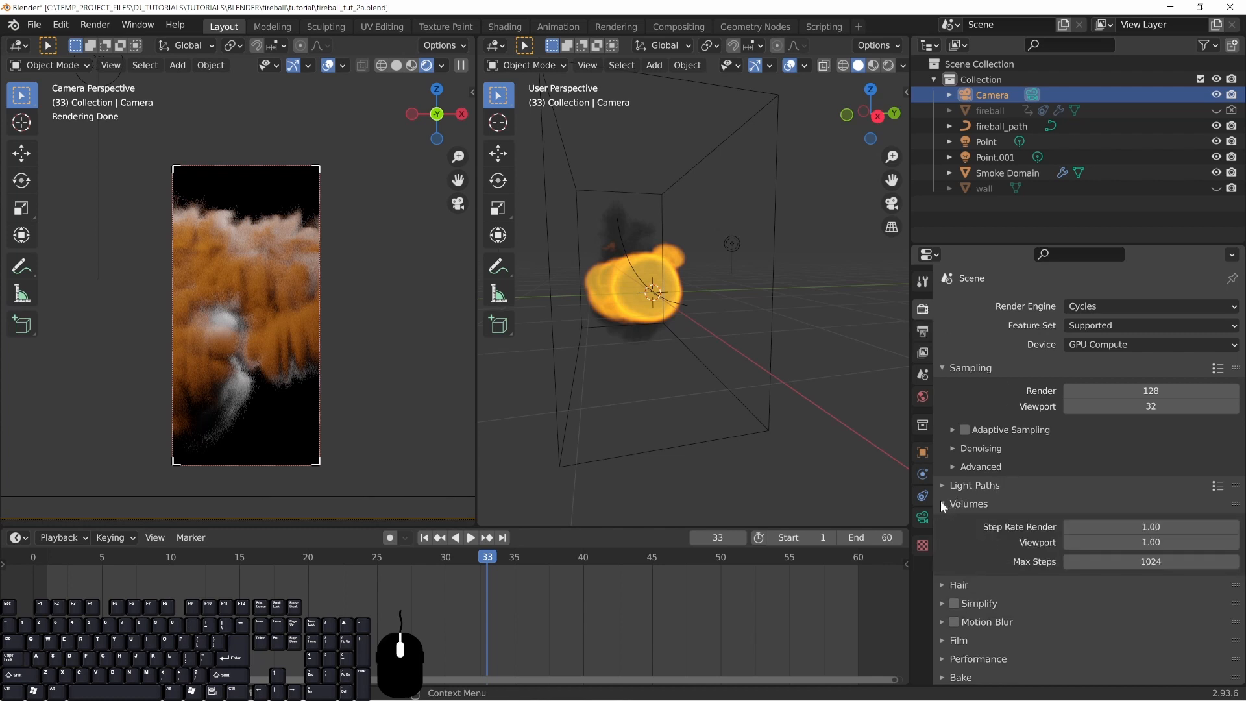
{"action": "scroll", "coordinate": [971, 515], "scroll_direction": "down", "scroll_amount": 2}
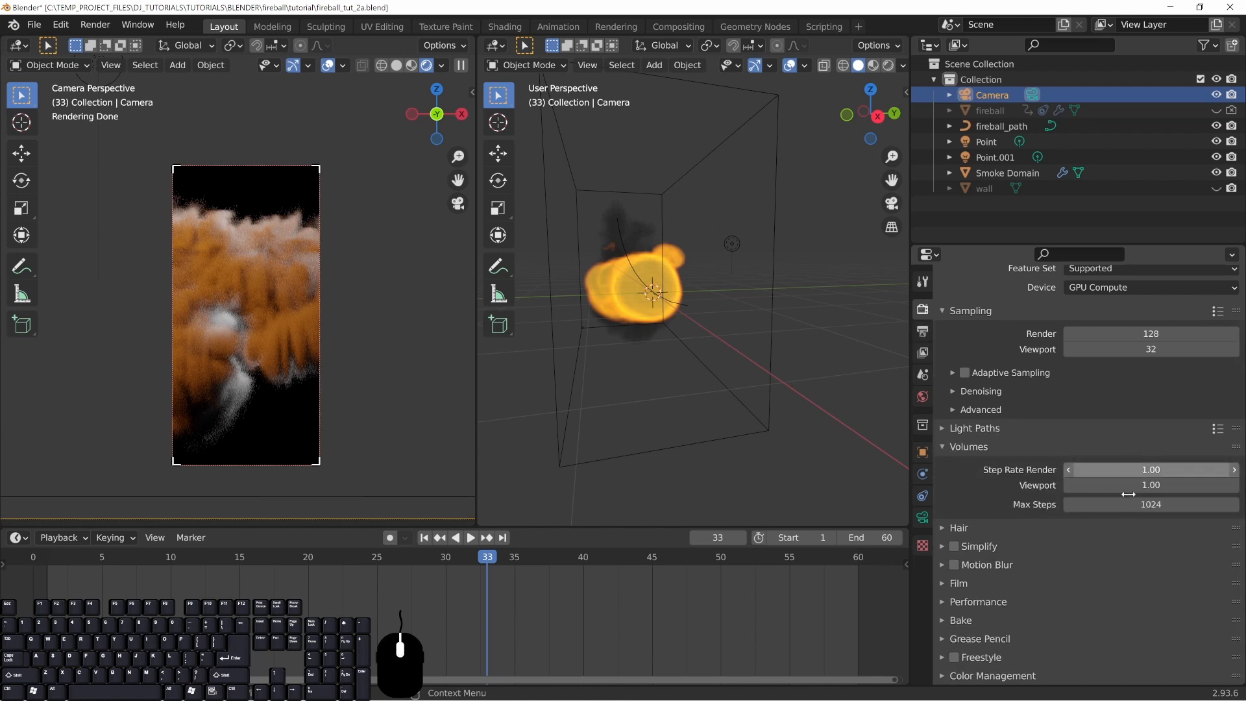
{"action": "left_click", "coordinate": [1091, 504]}
{"action": "type", "text": "1"}
{"action": "key", "text": "Return"}
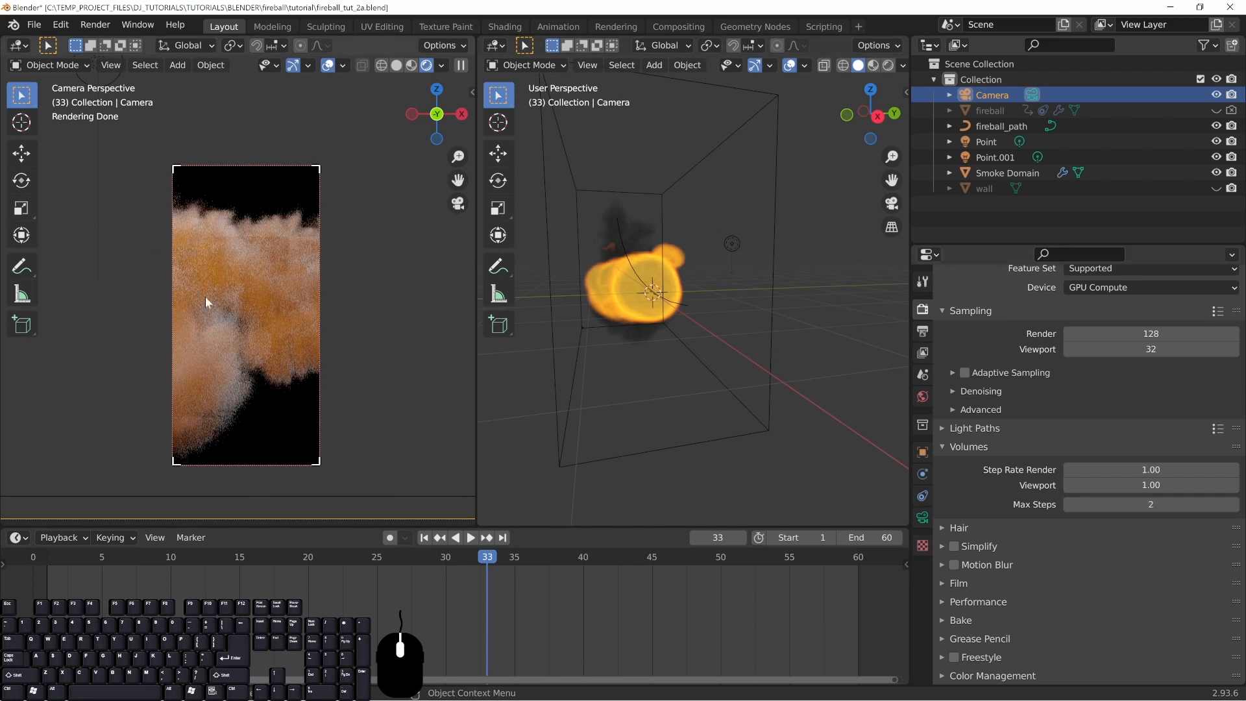
{"action": "left_click", "coordinate": [1151, 504]}
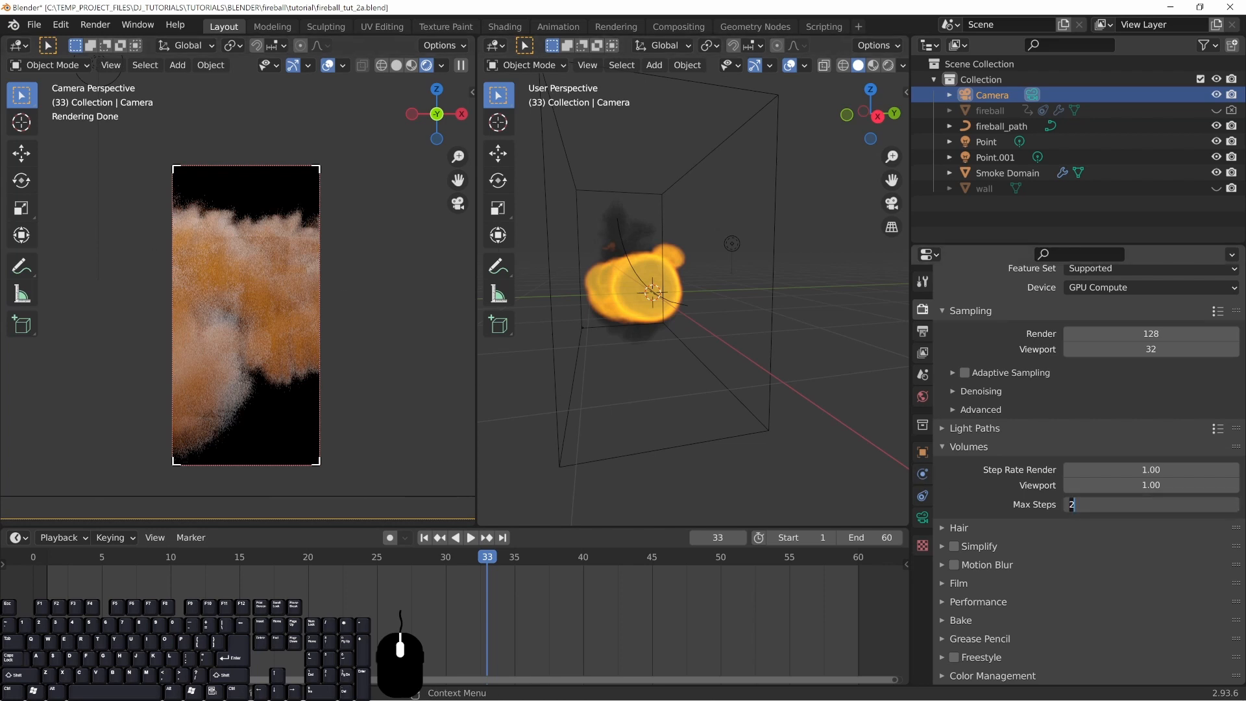
{"action": "type", "text": "50"}
{"action": "key", "text": "Return"}
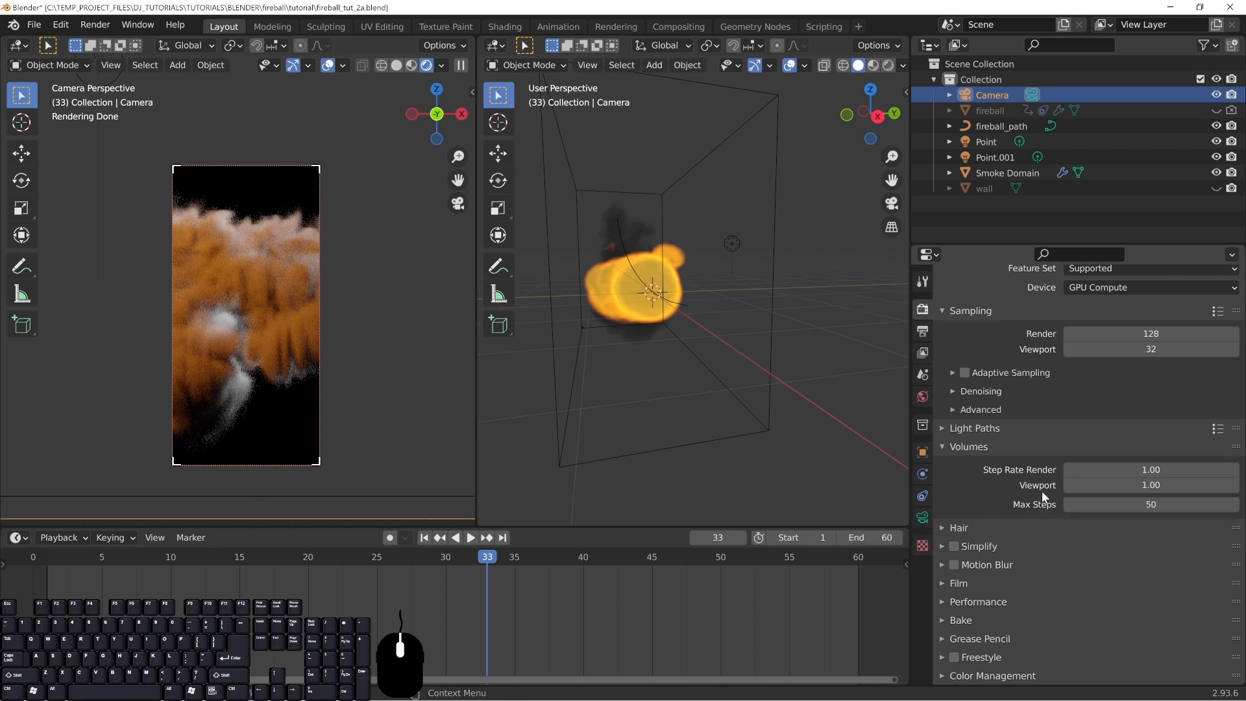
- Try viewport volume step rates of 3, 10 and 0.1, comparing the smoke detail in the render region
{"action": "double_click", "coordinate": [1104, 486]}
{"action": "type", "text": "3.0"}
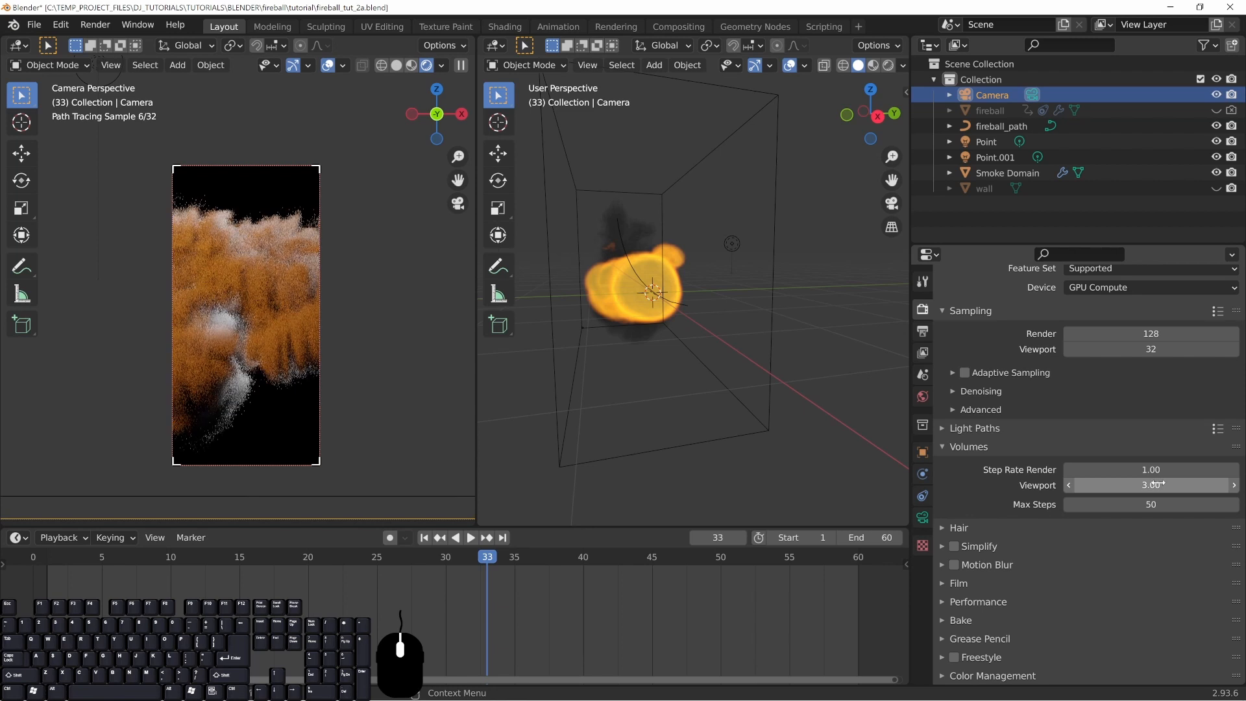
{"action": "key", "text": "ctrl+a"}
{"action": "type", "text": "10"}
{"action": "key", "text": "Return"}
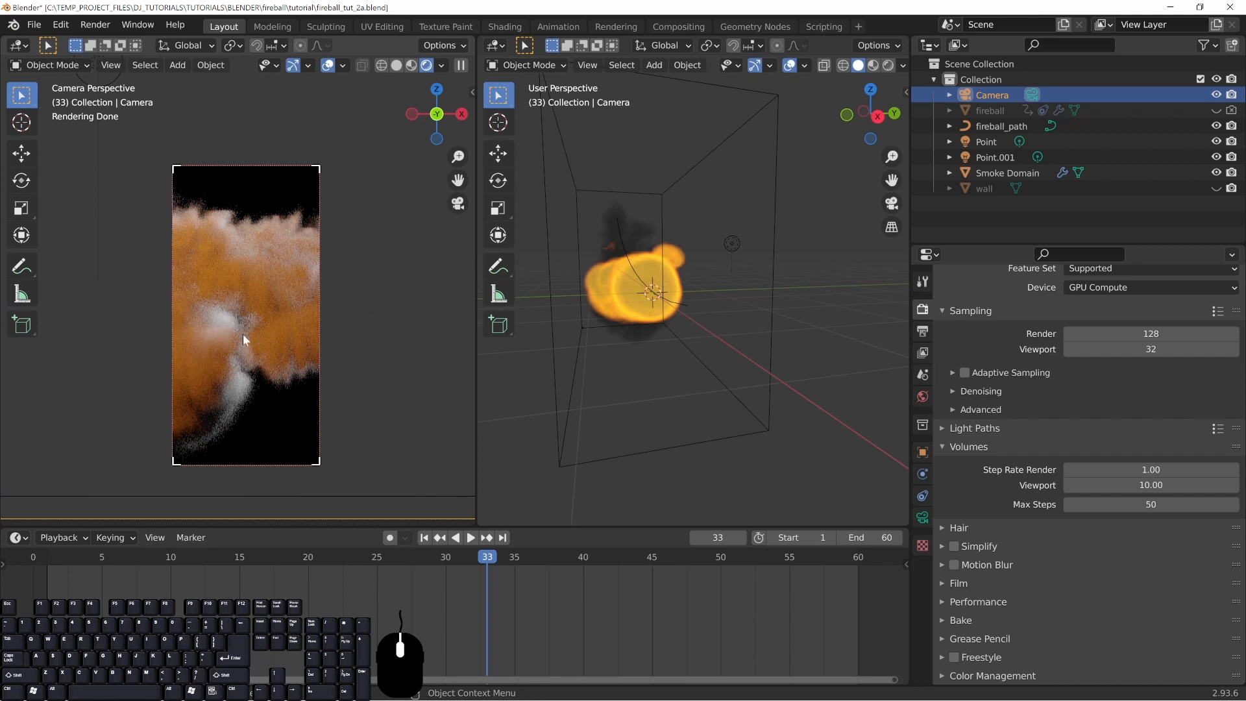
{"action": "left_click", "coordinate": [1150, 485]}
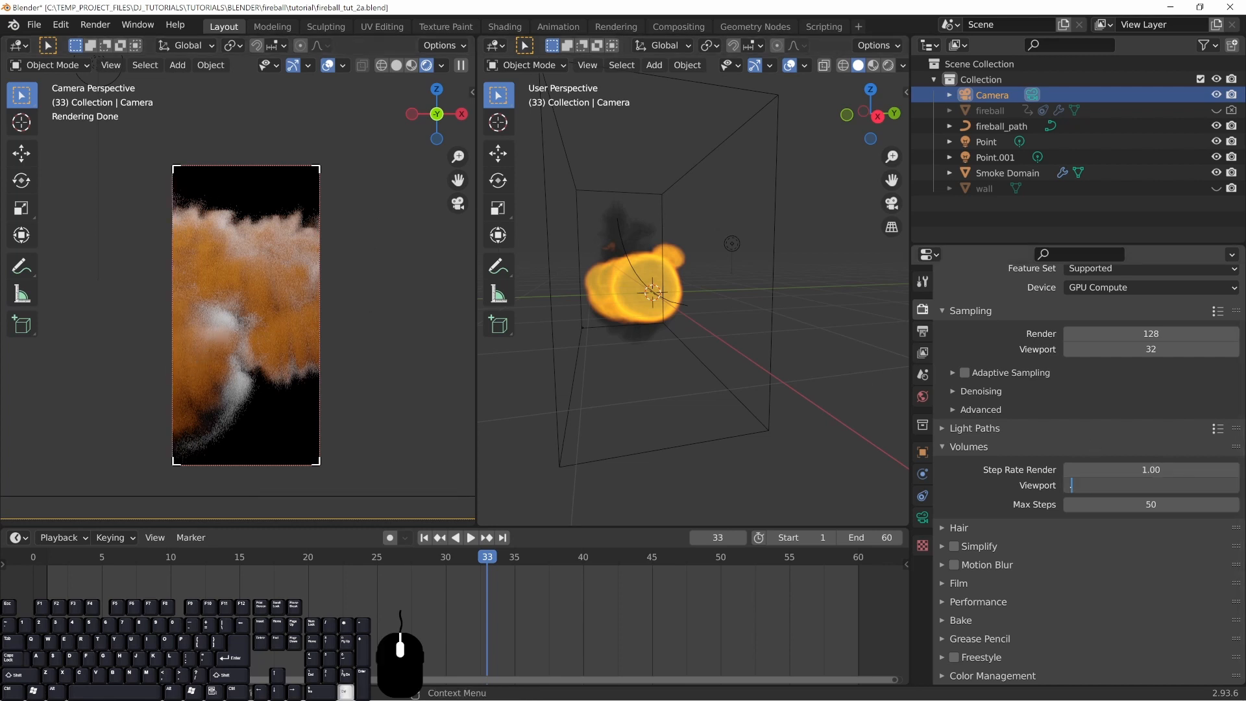
{"action": "type", "text": ".1"}
{"action": "key", "text": "Return"}
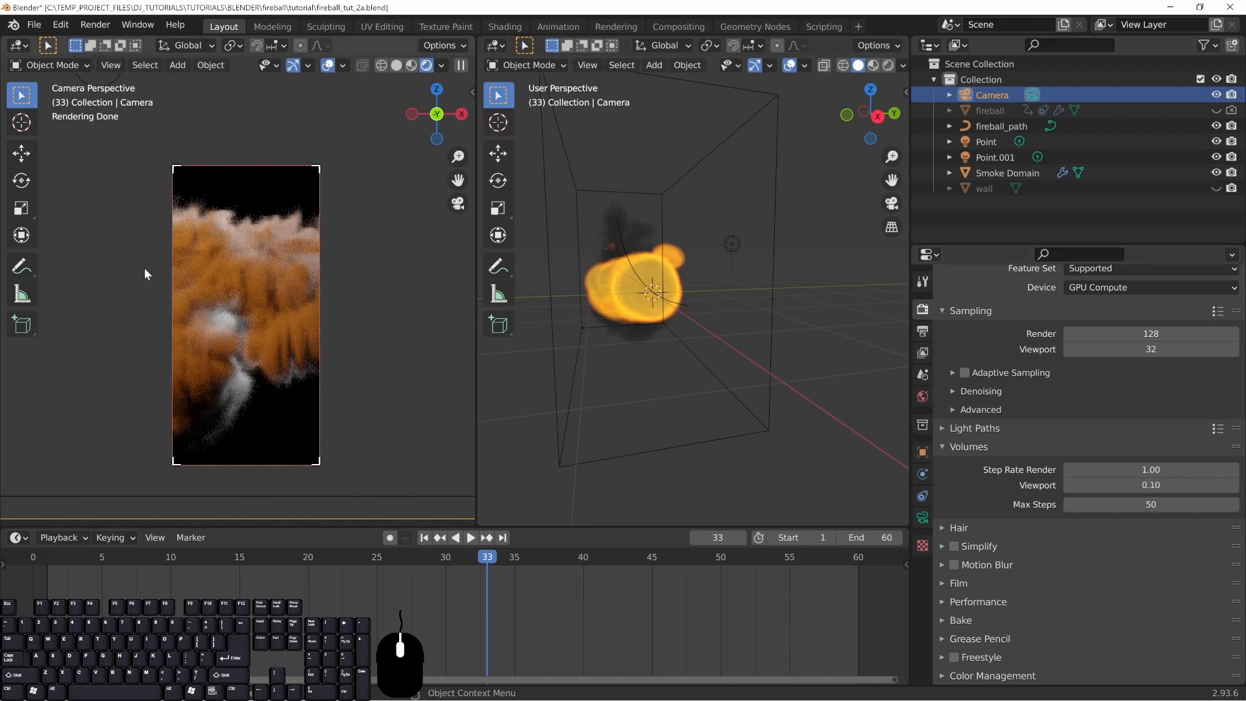
{"action": "scroll", "coordinate": [250, 371], "scroll_direction": "up", "scroll_amount": 3}
{"action": "middle_click_drag", "start_coordinate": [209, 435], "coordinate": [308, 296], "text": "shift"}
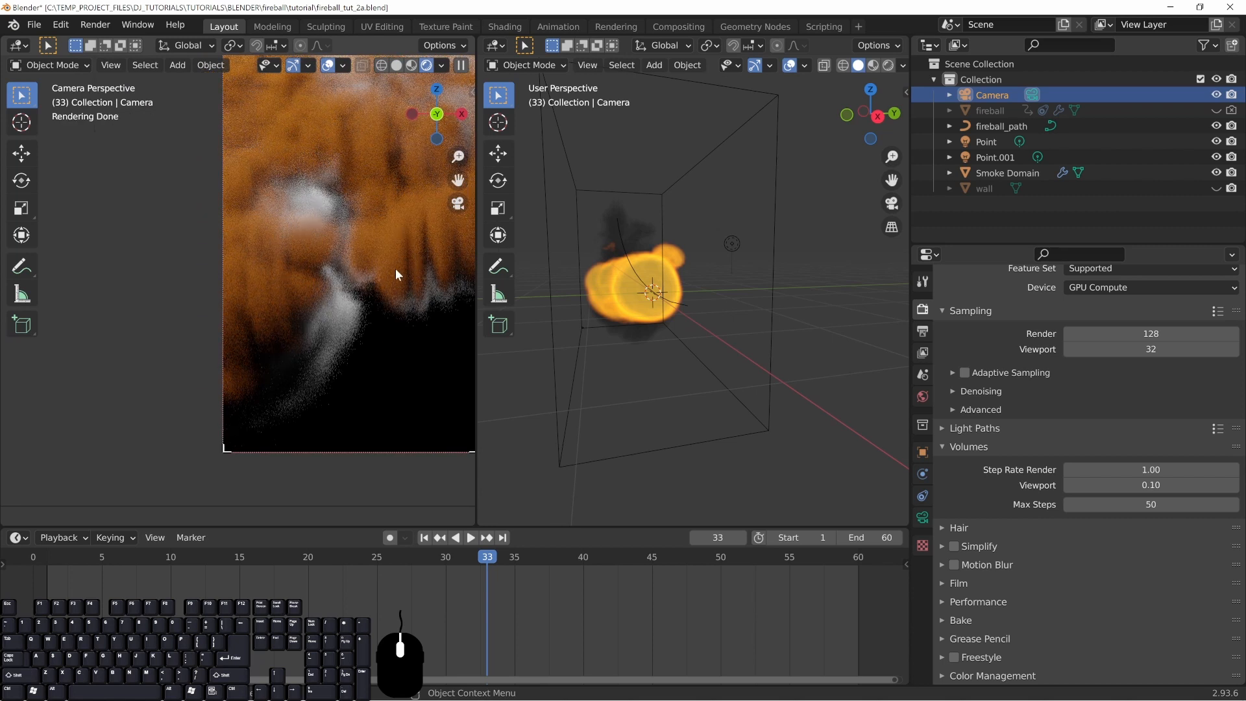
- Set the viewport volume step rate to 3.0 and check the smoke in the render region
{"action": "double_click", "coordinate": [1159, 486]}
{"action": "type", "text": "3.0"}
{"action": "key", "text": "Return"}
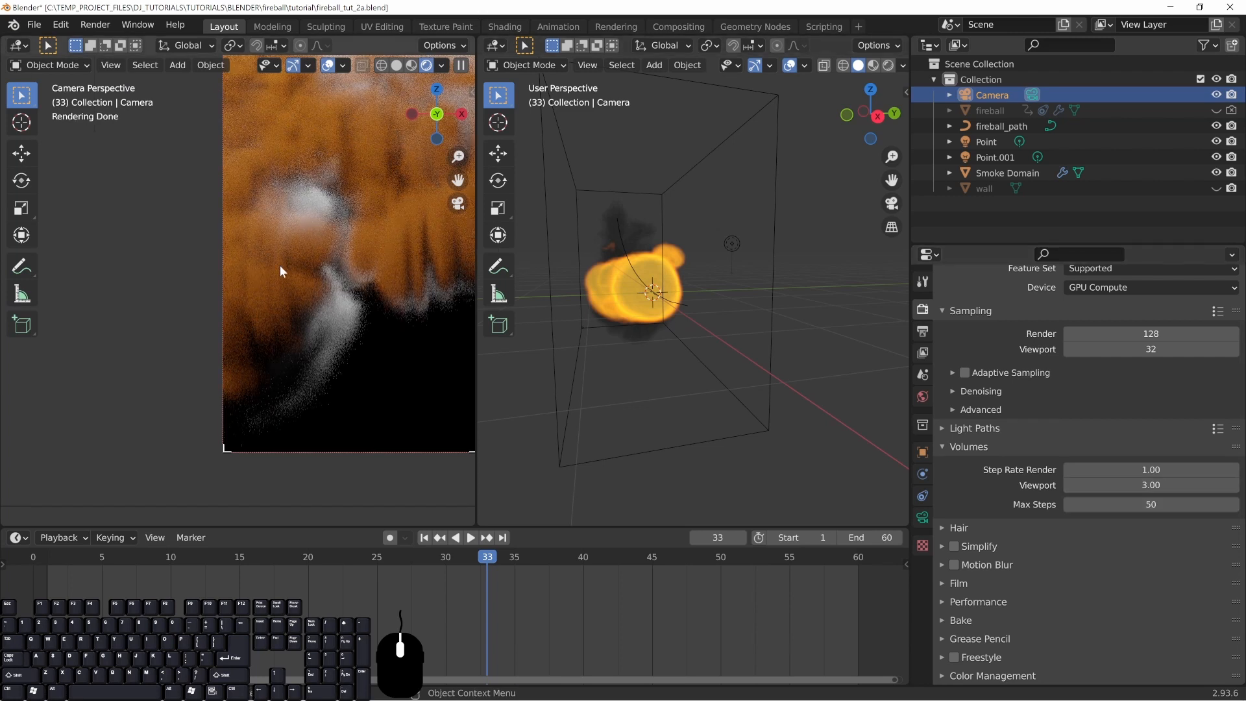
{"action": "scroll", "coordinate": [386, 307], "scroll_direction": "down", "scroll_amount": 4}
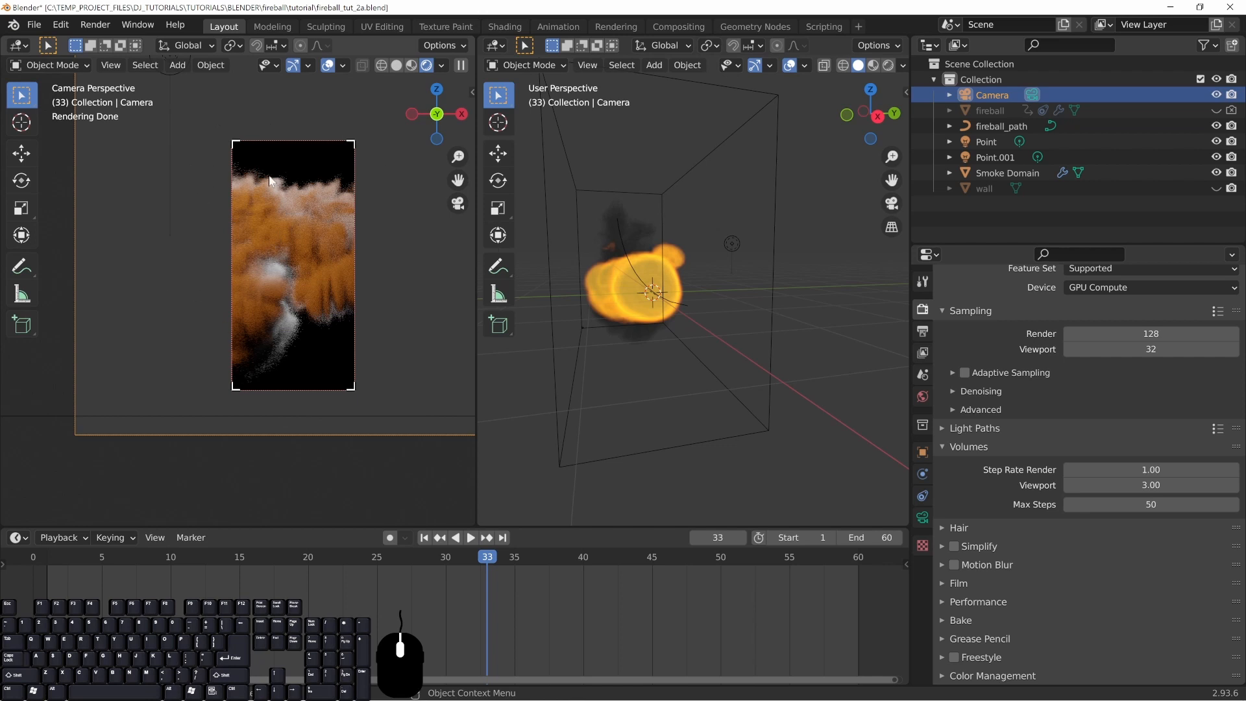
{"action": "scroll", "coordinate": [286, 260], "scroll_direction": "down", "scroll_amount": 2}
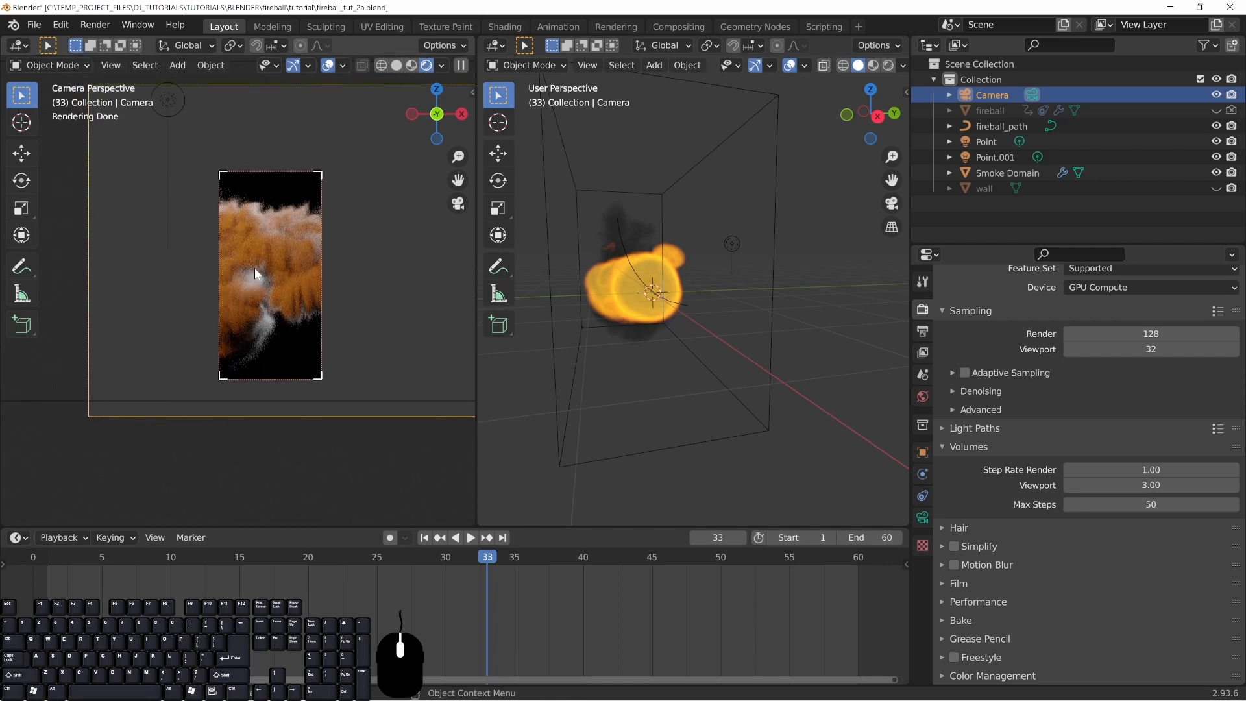
- Leave the camera view, select the smoke domain, and change the solid-shaded 3D viewport to the Shader Editor
{"action": "mouse_move", "coordinate": [314, 299]}
{"action": "middle_mouse_down"}
{"action": "mouse_move", "coordinate": [196, 317]}
{"action": "mouse_move", "coordinate": [259, 283]}
{"action": "mouse_move", "coordinate": [275, 255]}
{"action": "mouse_move", "coordinate": [326, 294]}
{"action": "mouse_move", "coordinate": [243, 305]}
{"action": "mouse_move", "coordinate": [259, 255]}
{"action": "mouse_move", "coordinate": [344, 275]}
{"action": "mouse_move", "coordinate": [343, 320]}
{"action": "mouse_move", "coordinate": [268, 314]}
{"action": "mouse_move", "coordinate": [318, 317]}
{"action": "mouse_move", "coordinate": [269, 298]}
{"action": "mouse_move", "coordinate": [224, 311]}
{"action": "mouse_move", "coordinate": [251, 303]}
{"action": "mouse_move", "coordinate": [205, 287]}
{"action": "mouse_move", "coordinate": [314, 297]}
{"action": "middle_mouse_up"}
{"action": "left_click", "coordinate": [708, 87]}
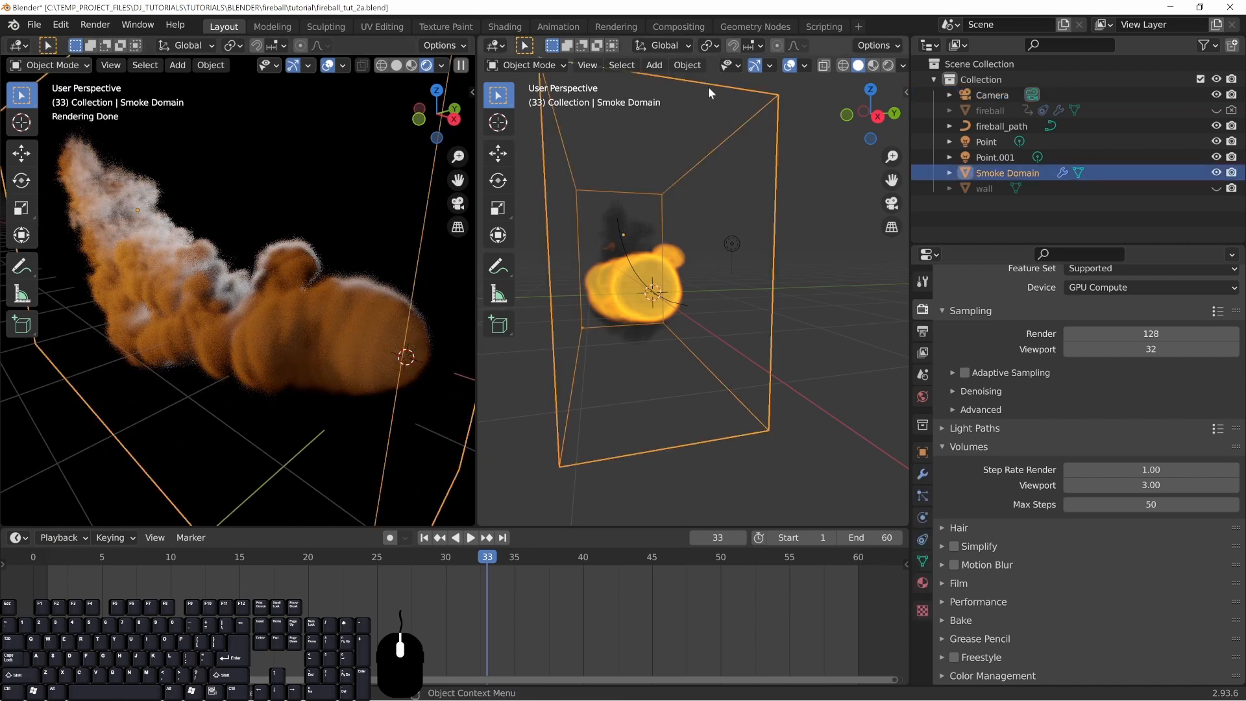
{"action": "left_click", "coordinate": [496, 45]}
{"action": "left_click", "coordinate": [519, 190]}
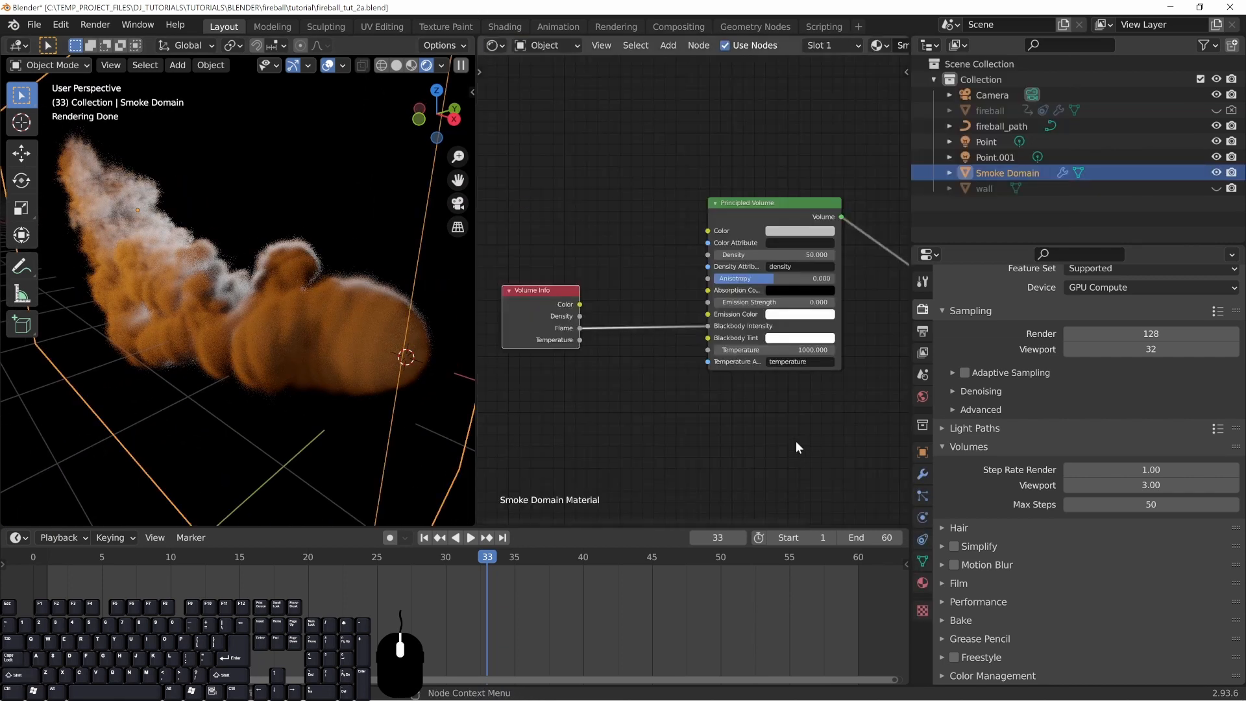
- Try a temperature of 3000 on the Principled Volume node and inspect the rendered fireball
{"action": "left_click", "coordinate": [741, 336]}
{"action": "key", "text": "Left"}
{"action": "key", "text": "Return"}
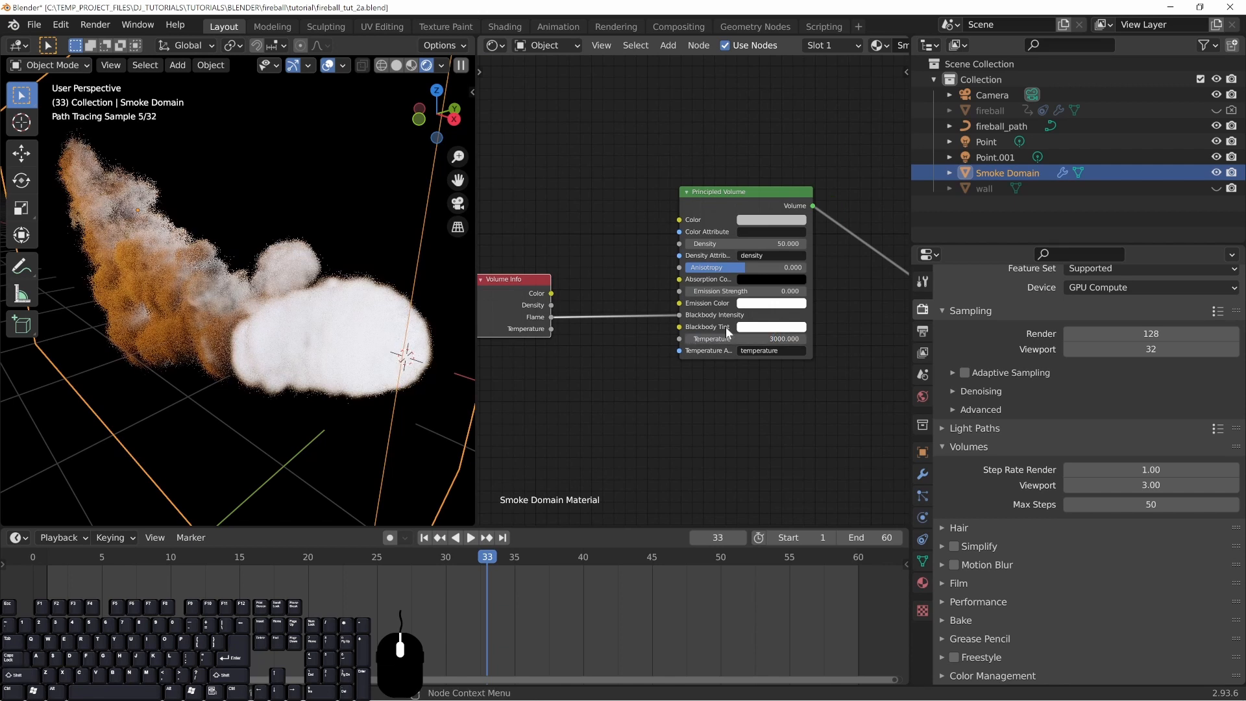
{"action": "middle_click_drag", "start_coordinate": [283, 381], "coordinate": [326, 376]}
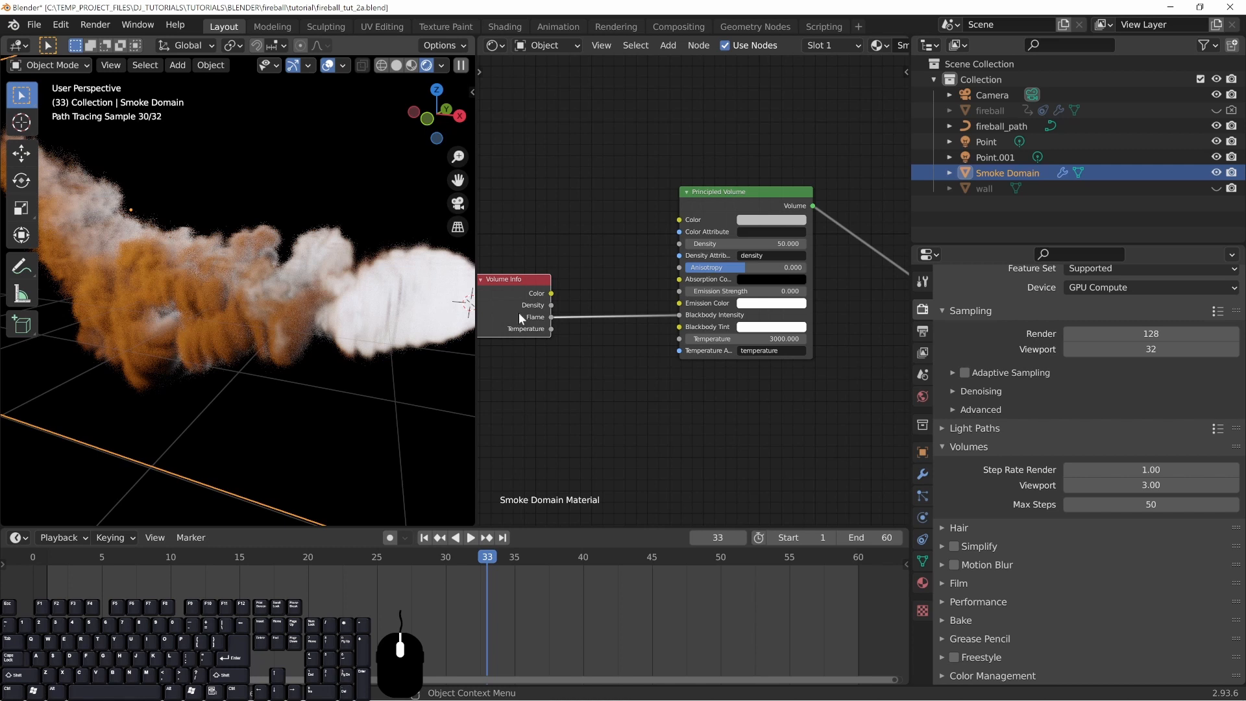
- Set the Principled Volume node's density to 10 and its temperature to 1000, checking the rendered smoke
{"action": "left_click", "coordinate": [747, 243]}
{"action": "type", "text": "10"}
{"action": "key", "text": "Return"}
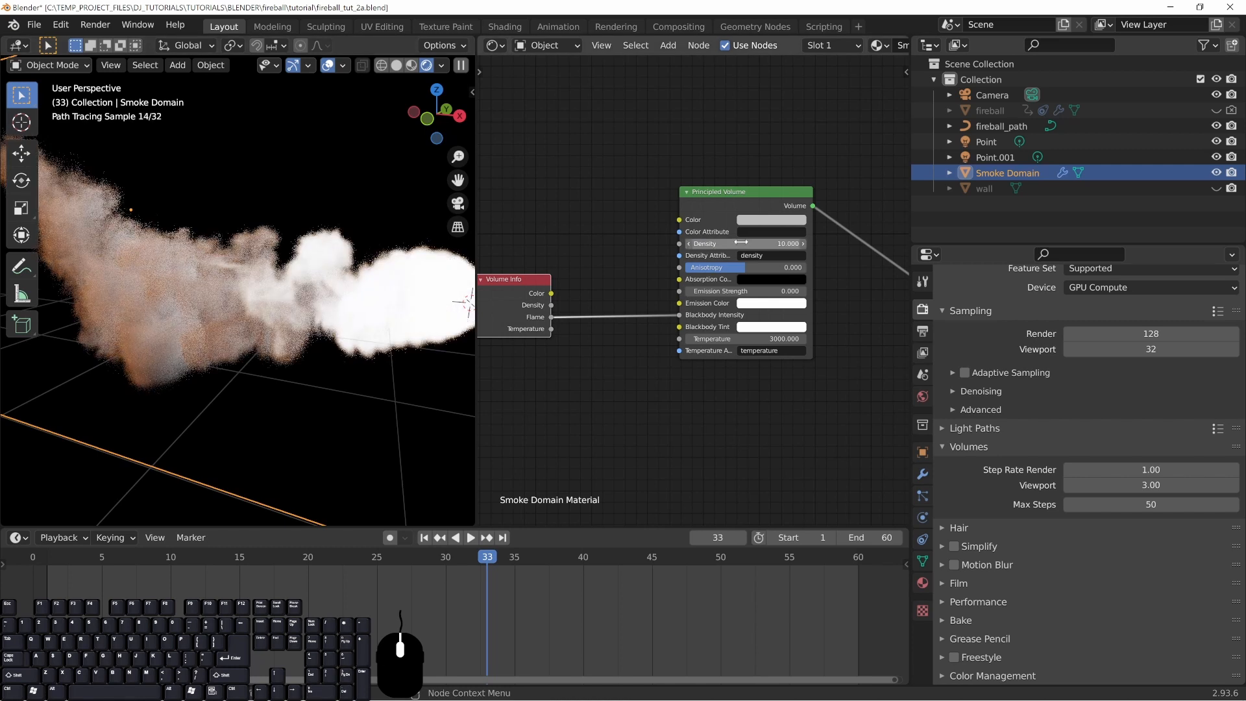
{"action": "left_click", "coordinate": [774, 338]}
{"action": "type", "text": "1000"}
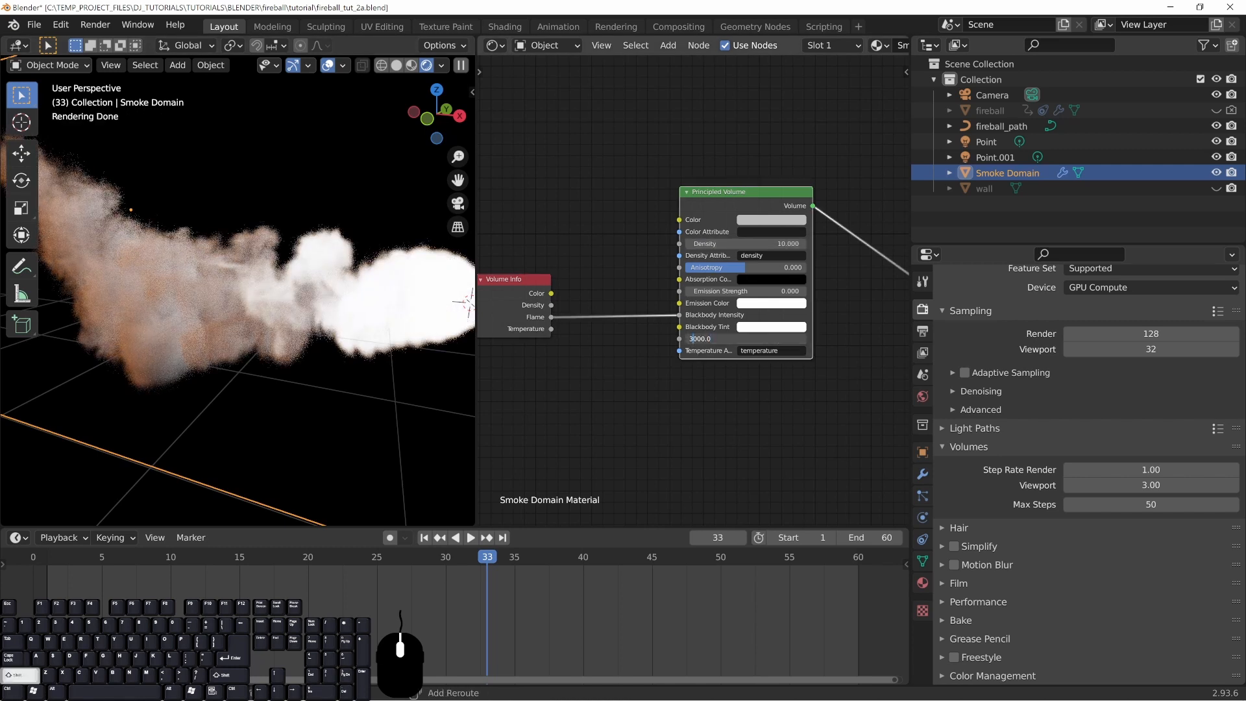
{"action": "key", "text": "Return"}
{"action": "middle_click_drag", "start_coordinate": [344, 380], "coordinate": [161, 316]}
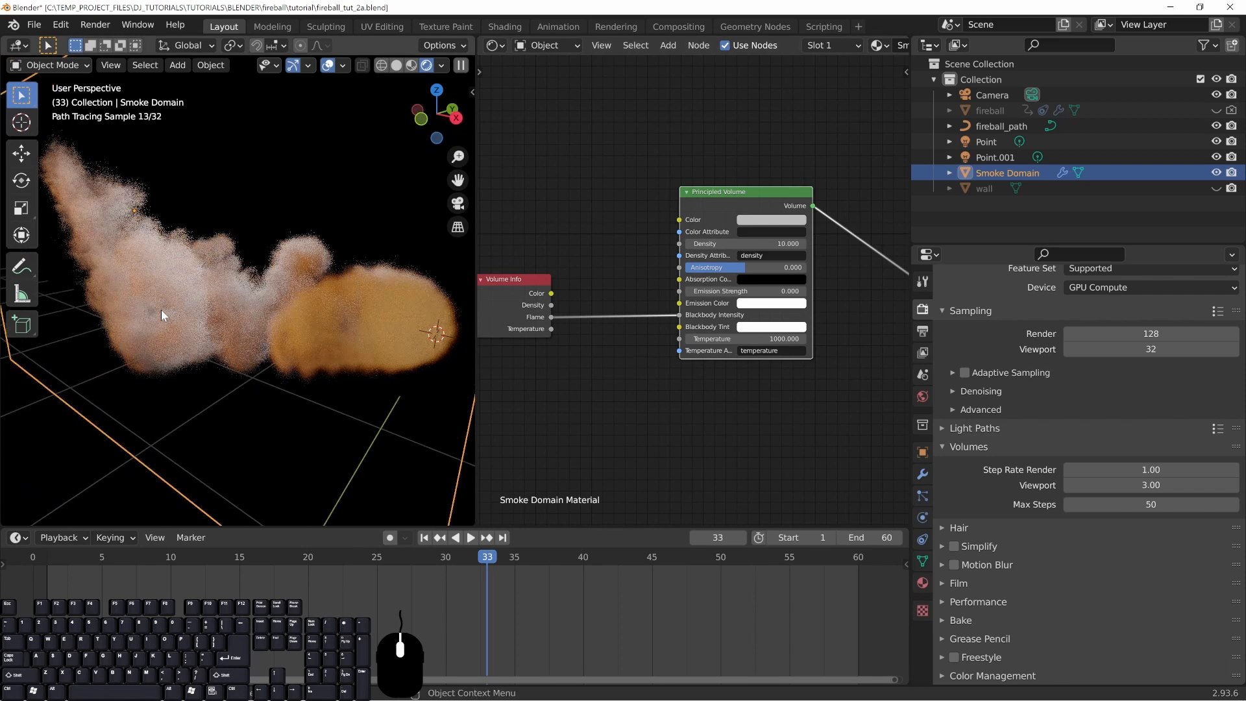
{"action": "scroll", "coordinate": [270, 341], "scroll_direction": "up", "scroll_amount": 1}
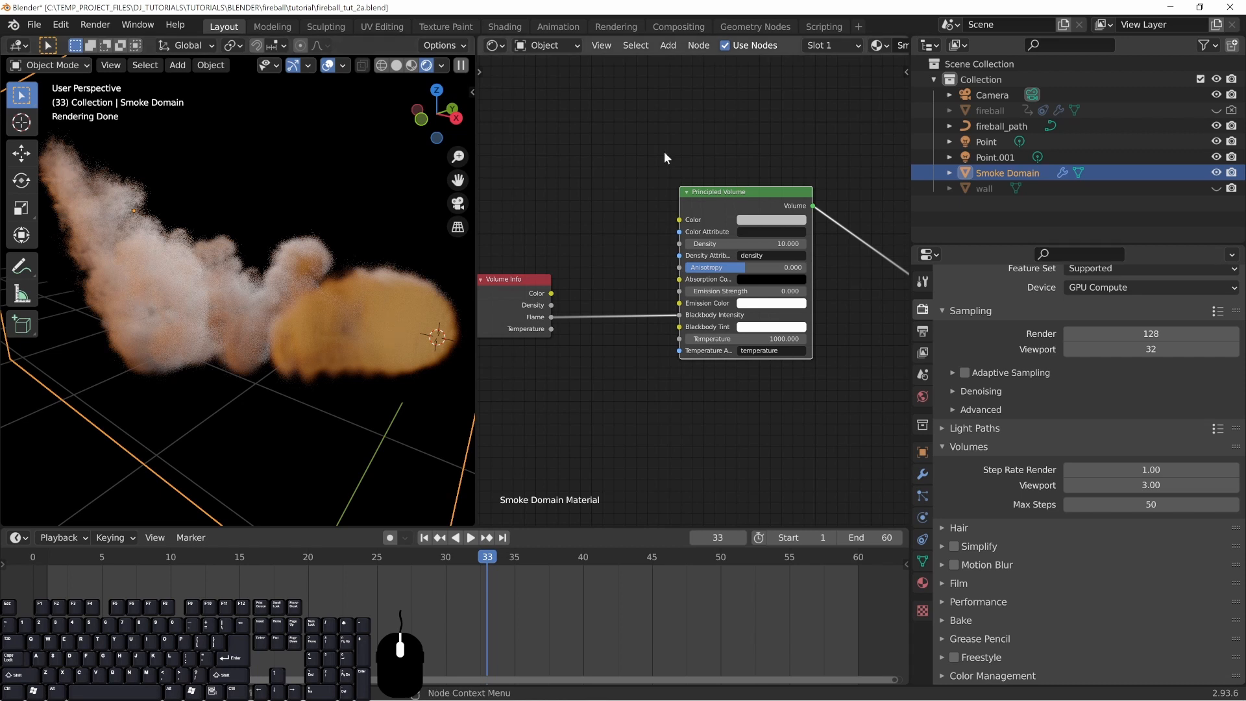
- Change the Shader Editor area to a 3D viewport and switch the rendered viewport to solid shading
{"action": "left_click", "coordinate": [492, 46]}
{"action": "left_click", "coordinate": [552, 86]}
{"action": "mouse_move", "coordinate": [628, 276]}
{"action": "middle_mouse_down"}
{"action": "mouse_move", "coordinate": [751, 288]}
{"action": "mouse_move", "coordinate": [763, 329]}
{"action": "middle_mouse_up"}
{"action": "key", "text": "z"}
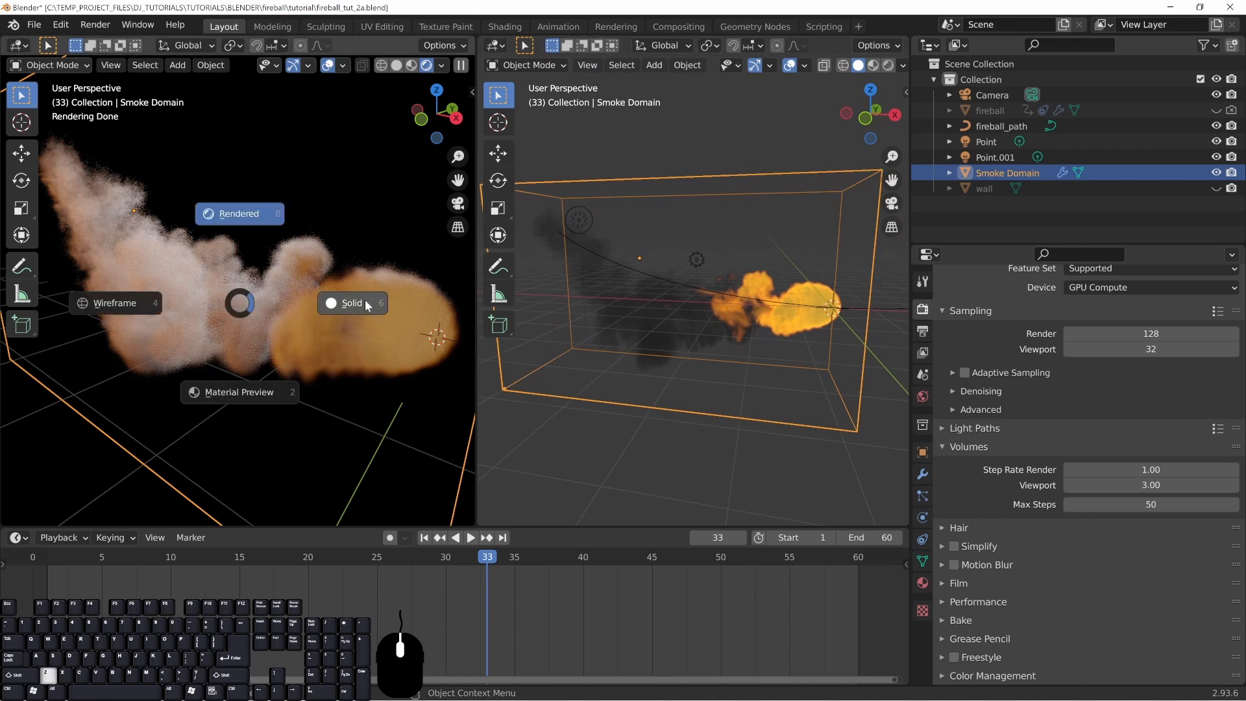
{"action": "left_click", "coordinate": [354, 301]}
{"action": "scroll", "coordinate": [290, 342], "scroll_direction": "down", "scroll_amount": 3}
{"action": "middle_click_drag", "start_coordinate": [289, 341], "coordinate": [274, 301]}
{"action": "middle_click_drag", "start_coordinate": [553, 293], "coordinate": [502, 230]}
{"action": "middle_click_drag", "start_coordinate": [734, 296], "coordinate": [659, 300]}
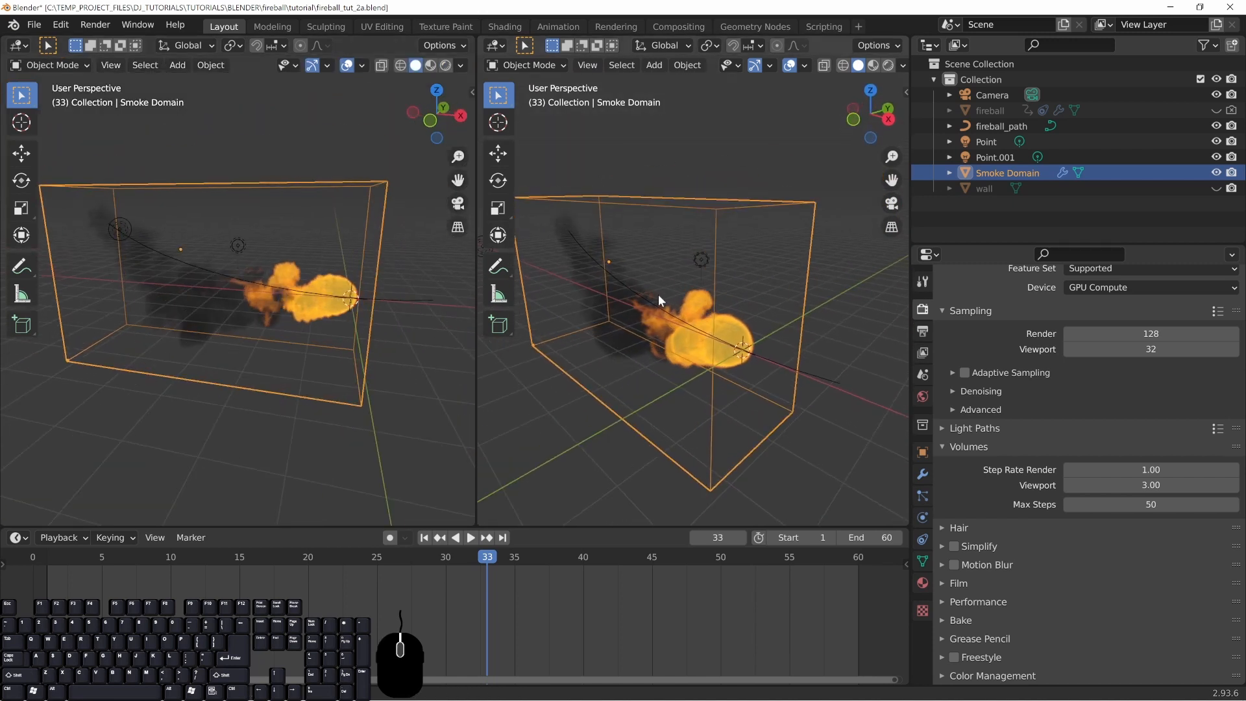
- Enable Noise in the smoke domain's gas physics settings
{"action": "left_click", "coordinate": [923, 516]}
{"action": "left_click", "coordinate": [954, 445]}
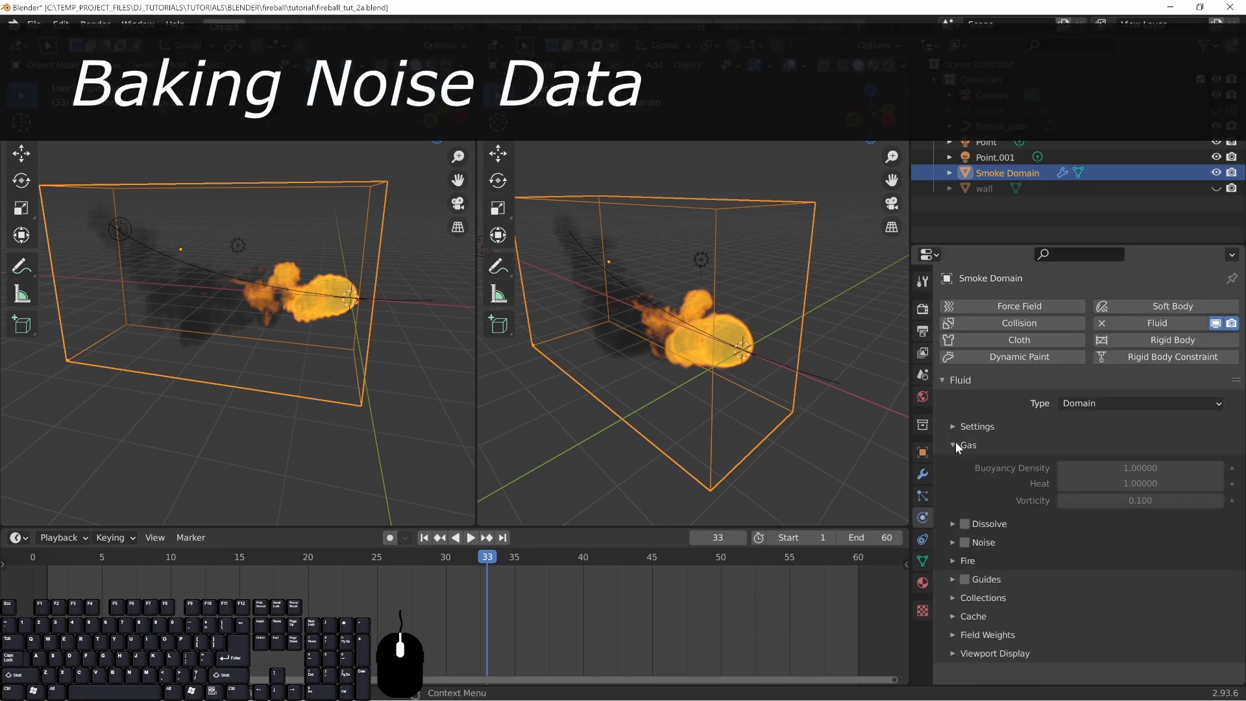
{"action": "left_click", "coordinate": [954, 543]}
{"action": "scroll", "coordinate": [980, 546], "scroll_direction": "down", "scroll_amount": 2}
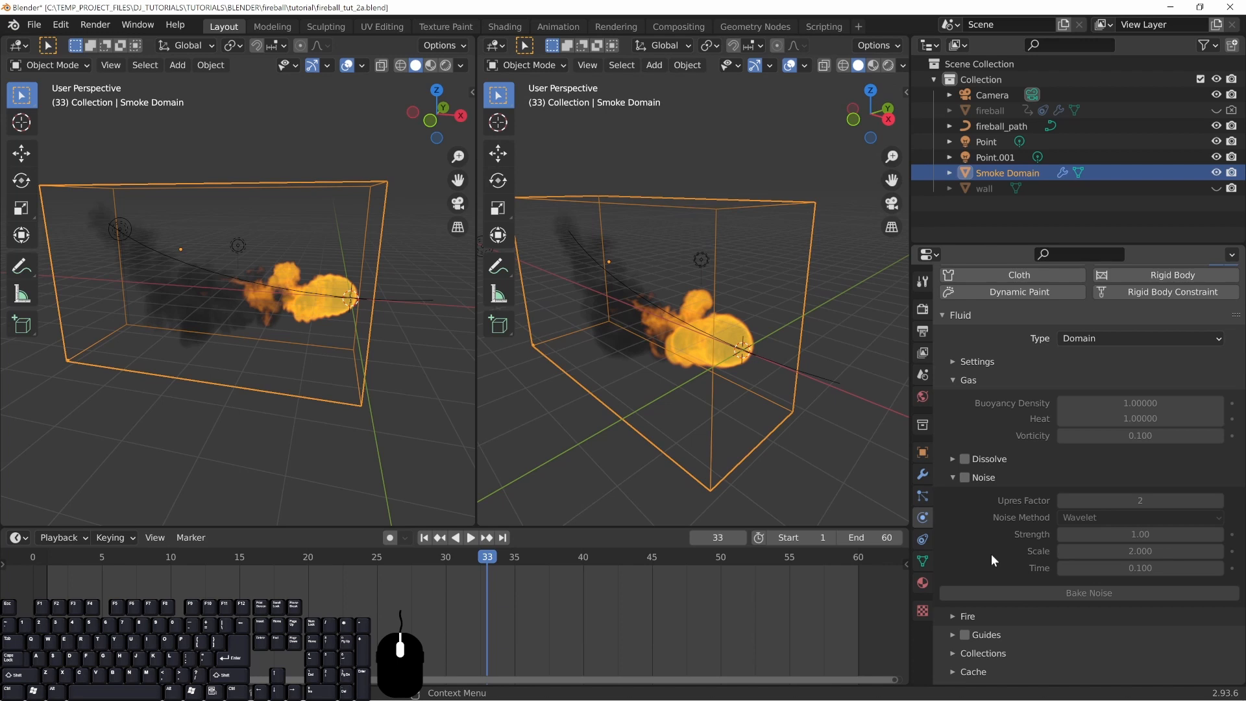
{"action": "left_click", "coordinate": [964, 477]}
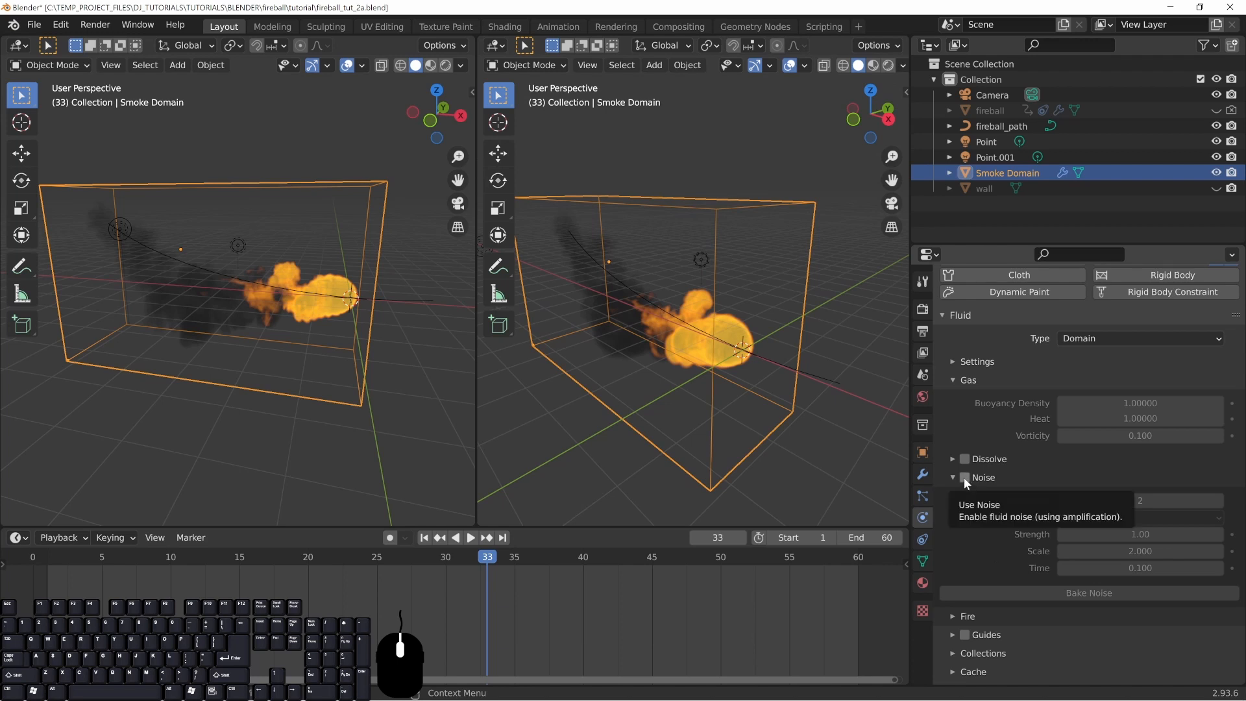
- Move the timeline to frame 0 and bake the smoke domain's noise with the default noise settings
{"action": "left_click", "coordinate": [39, 558]}
{"action": "key", "text": "z"}
{"action": "left_click", "coordinate": [312, 331]}
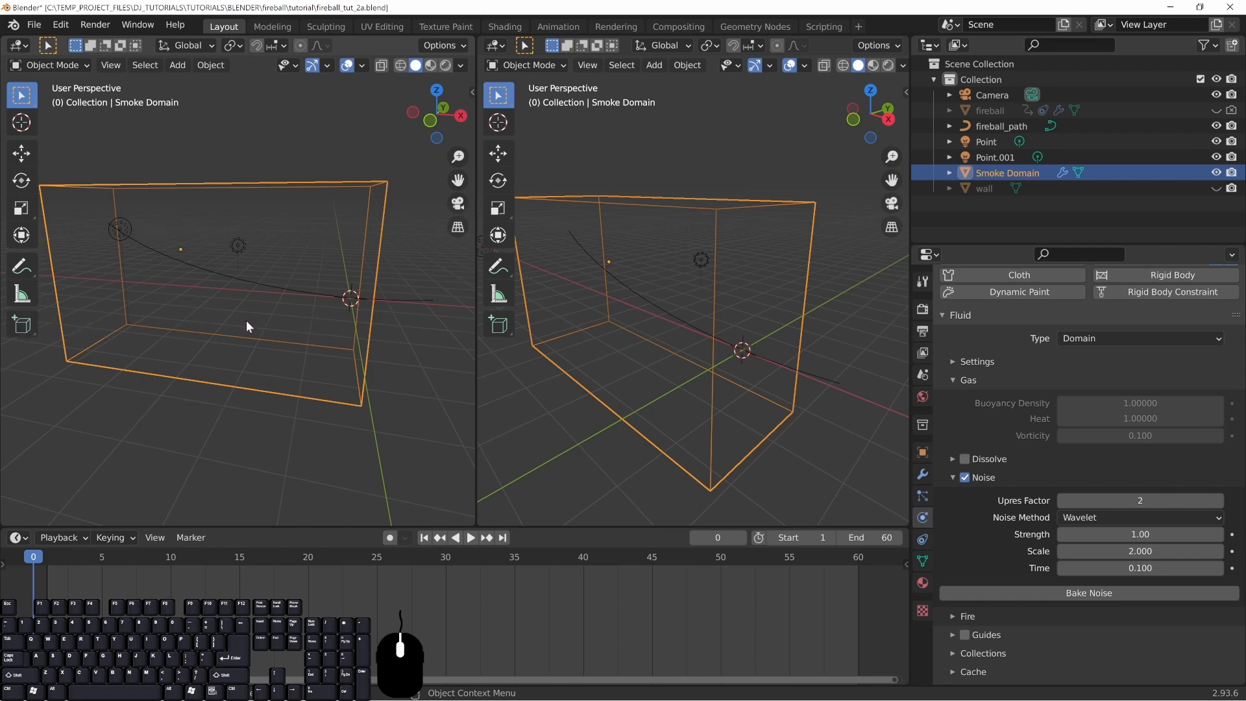
{"action": "middle_click_drag", "start_coordinate": [201, 309], "coordinate": [316, 352], "text": "shift"}
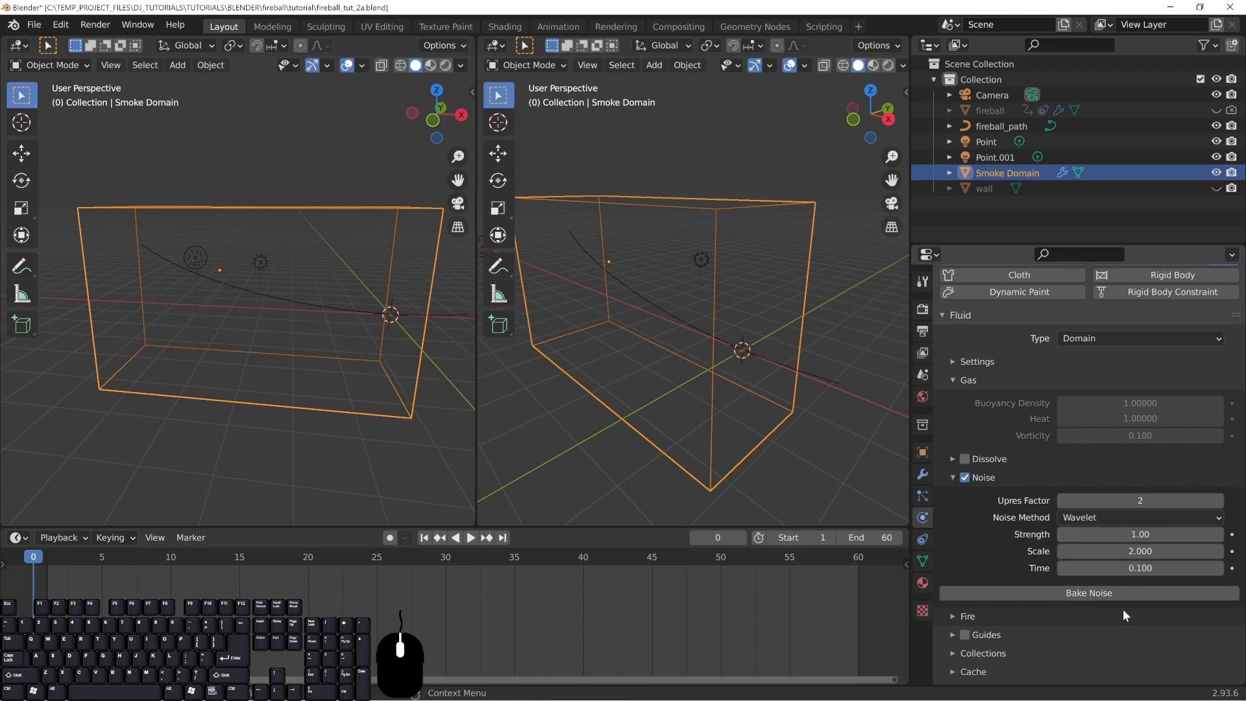
{"action": "left_click", "coordinate": [1081, 594]}
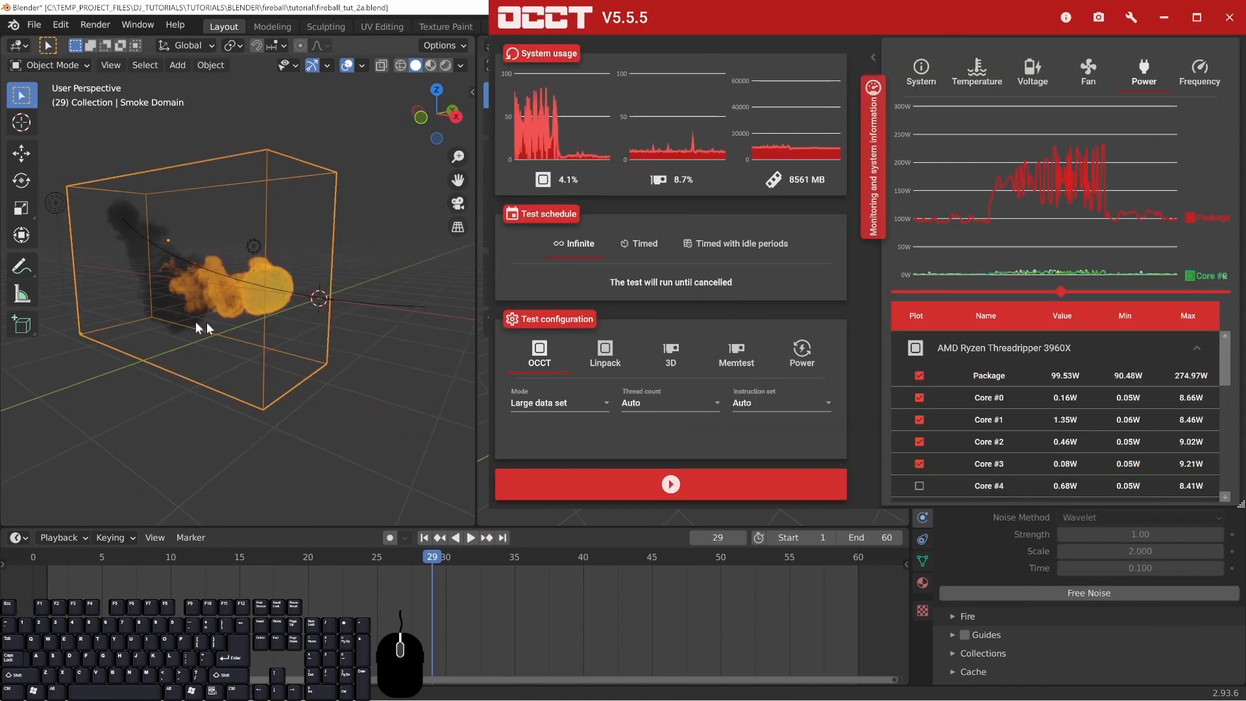
- Inspect the noise detail of the baked fireball in the solid viewport at frames 20 and 35, close up and from a distance
{"action": "scroll", "coordinate": [209, 305], "scroll_direction": "up", "scroll_amount": 4}
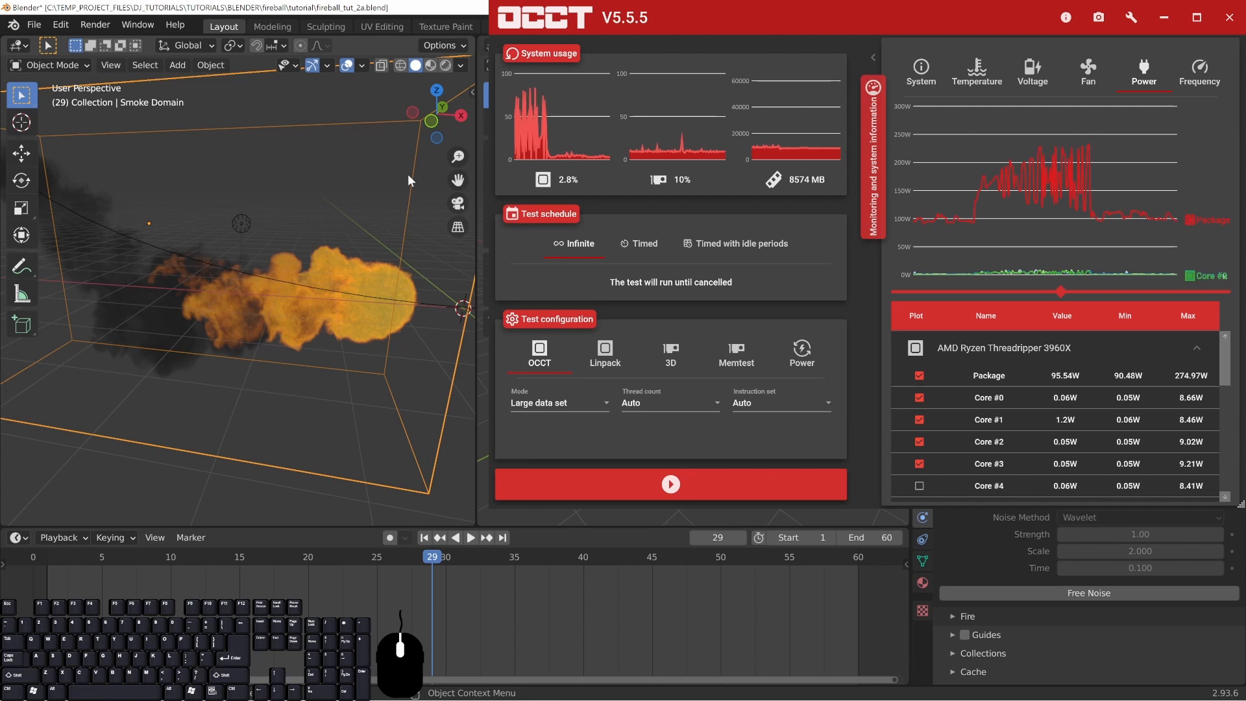
{"action": "middle_click_drag", "start_coordinate": [337, 287], "coordinate": [301, 378]}
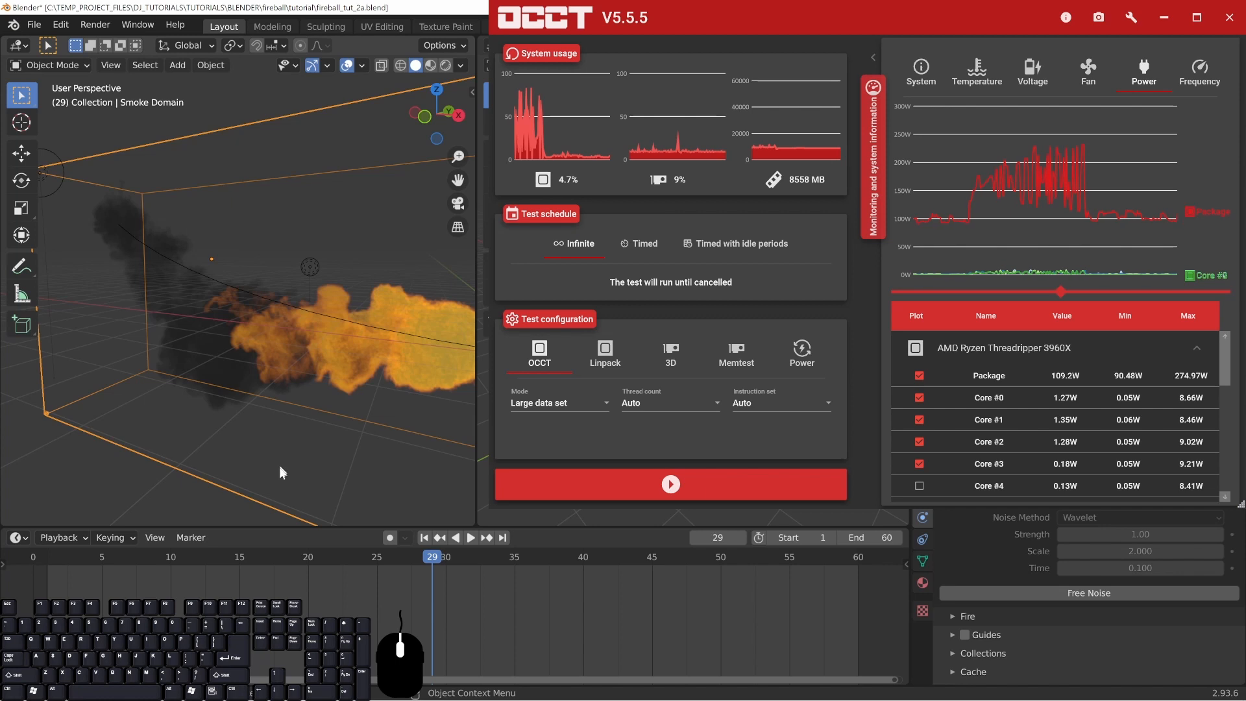
{"action": "left_click", "coordinate": [222, 556]}
{"action": "left_click", "coordinate": [425, 555]}
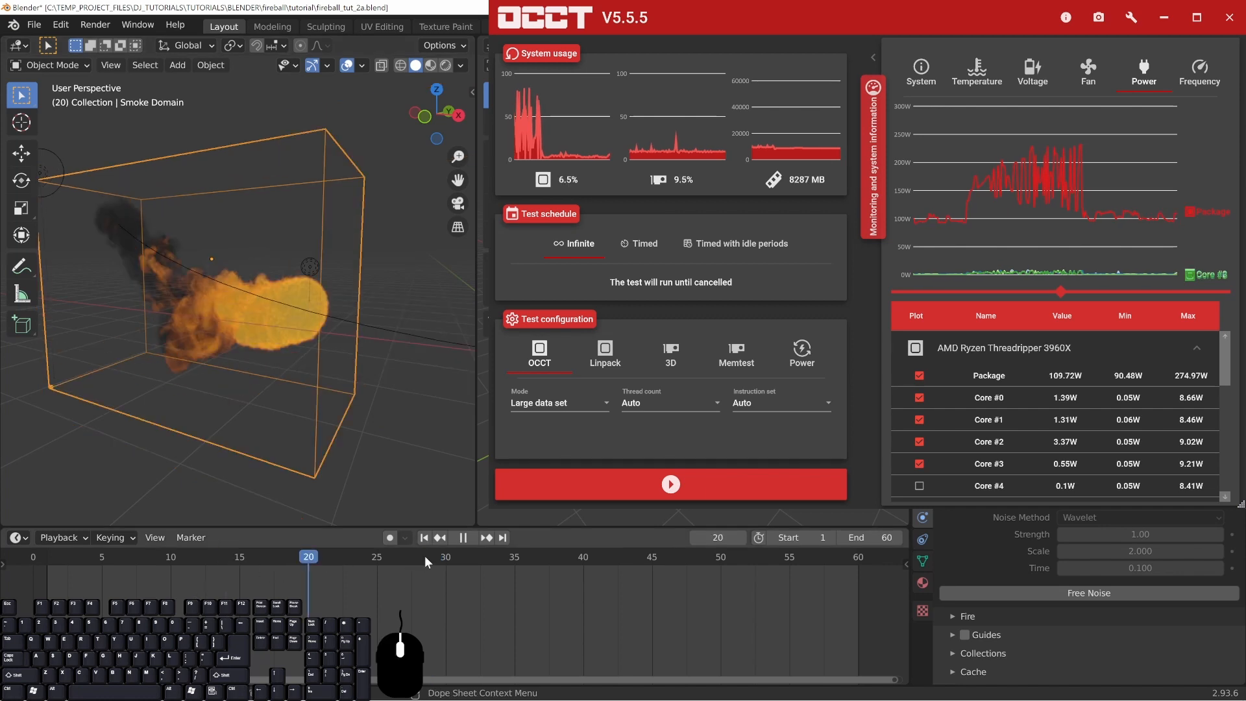
{"action": "left_click", "coordinate": [515, 557]}
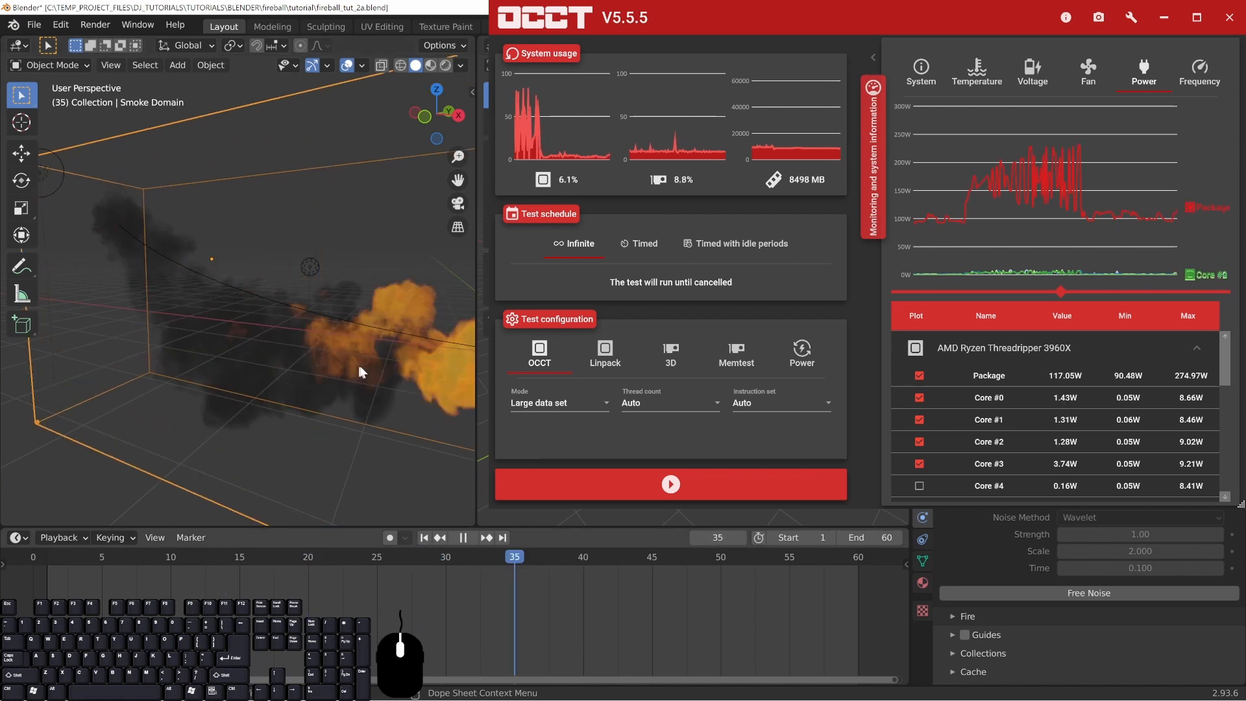
{"action": "scroll", "coordinate": [321, 344], "scroll_direction": "up", "scroll_amount": 5}
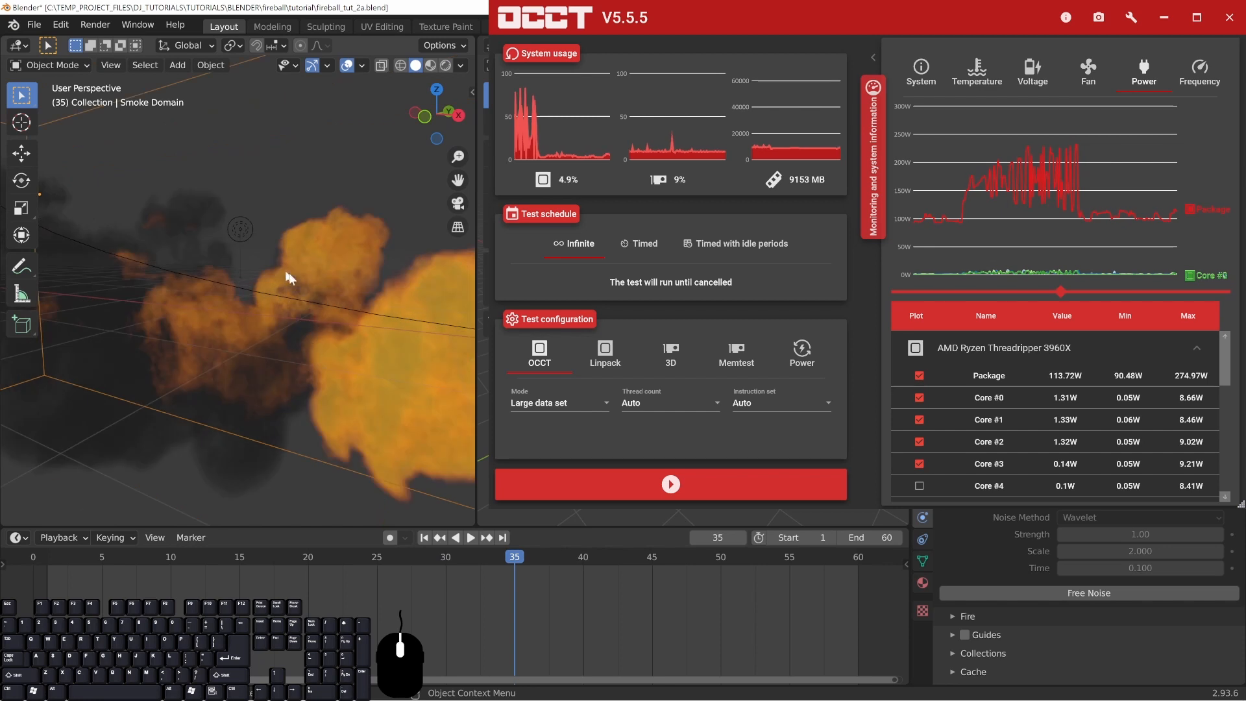
{"action": "middle_click_drag", "start_coordinate": [153, 353], "coordinate": [239, 337], "text": "shift"}
{"action": "middle_click_drag", "start_coordinate": [344, 317], "coordinate": [313, 322], "text": "shift"}
{"action": "scroll", "coordinate": [292, 370], "scroll_direction": "down", "scroll_amount": 3}
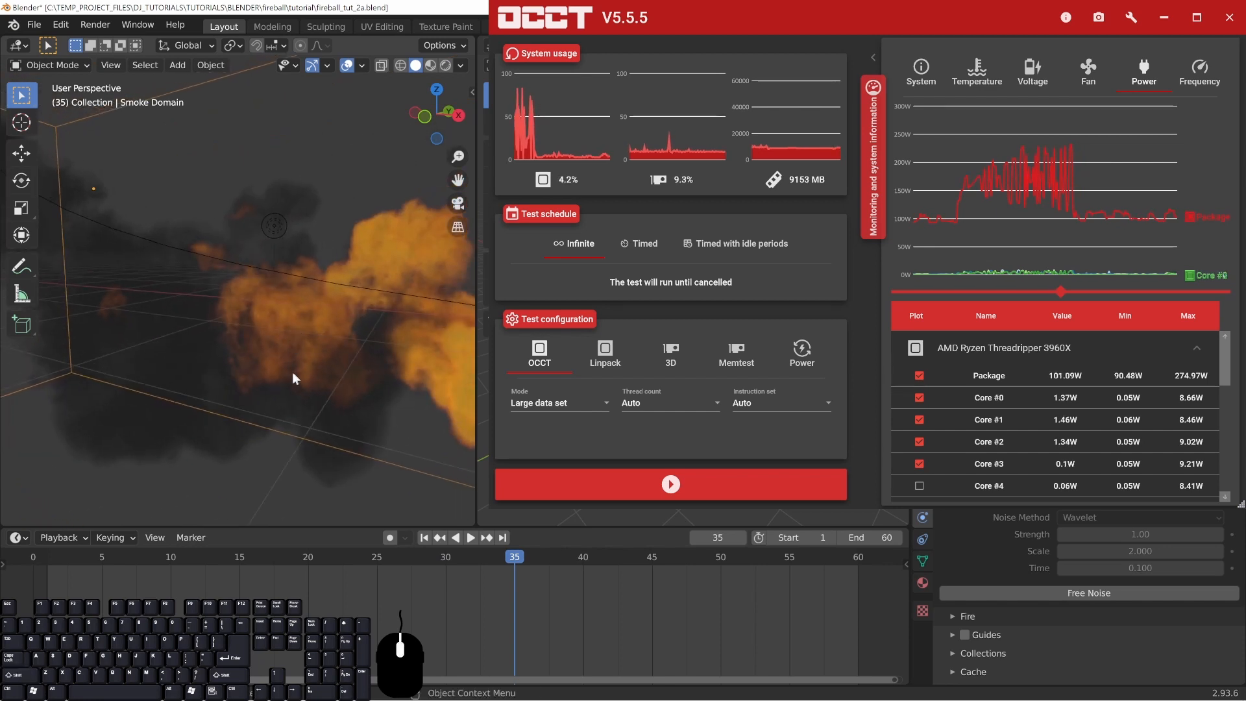
{"action": "middle_click_drag", "start_coordinate": [275, 368], "coordinate": [239, 350]}
- Examine the fireball in rendered shading, then return the viewport to solid shading and inspect its surface detail
{"action": "key", "text": "z"}
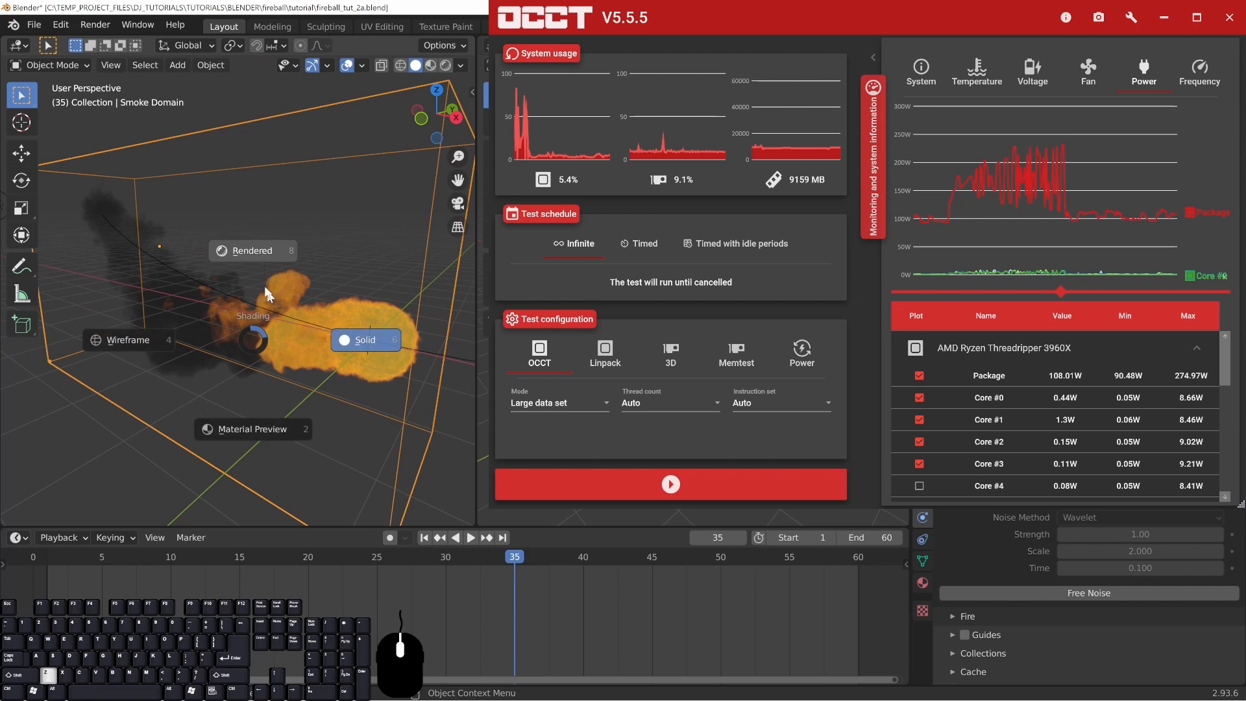
{"action": "left_click", "coordinate": [251, 251]}
{"action": "scroll", "coordinate": [253, 377], "scroll_direction": "up", "scroll_amount": 3}
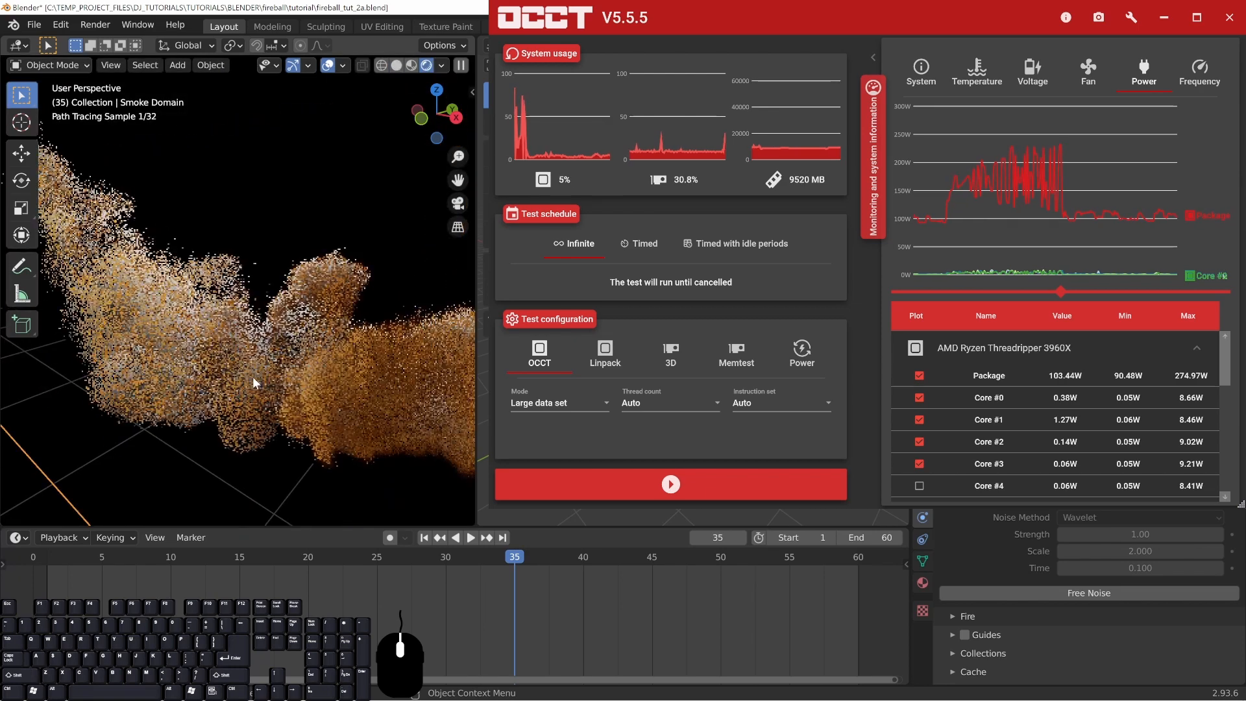
{"action": "mouse_move", "coordinate": [331, 344]}
{"action": "middle_mouse_down", "text": "shift"}
{"action": "mouse_move", "coordinate": [368, 425]}
{"action": "mouse_move", "coordinate": [297, 381]}
{"action": "middle_mouse_up", "text": "shift"}
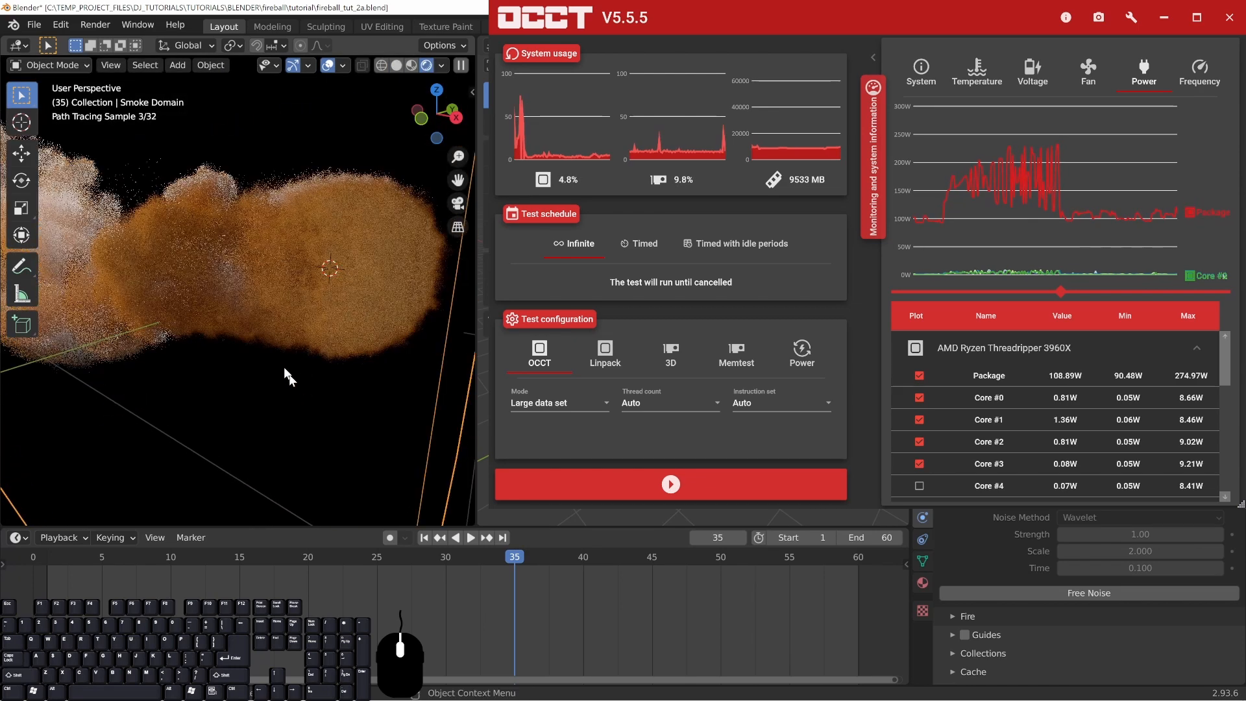
{"action": "key", "text": "z"}
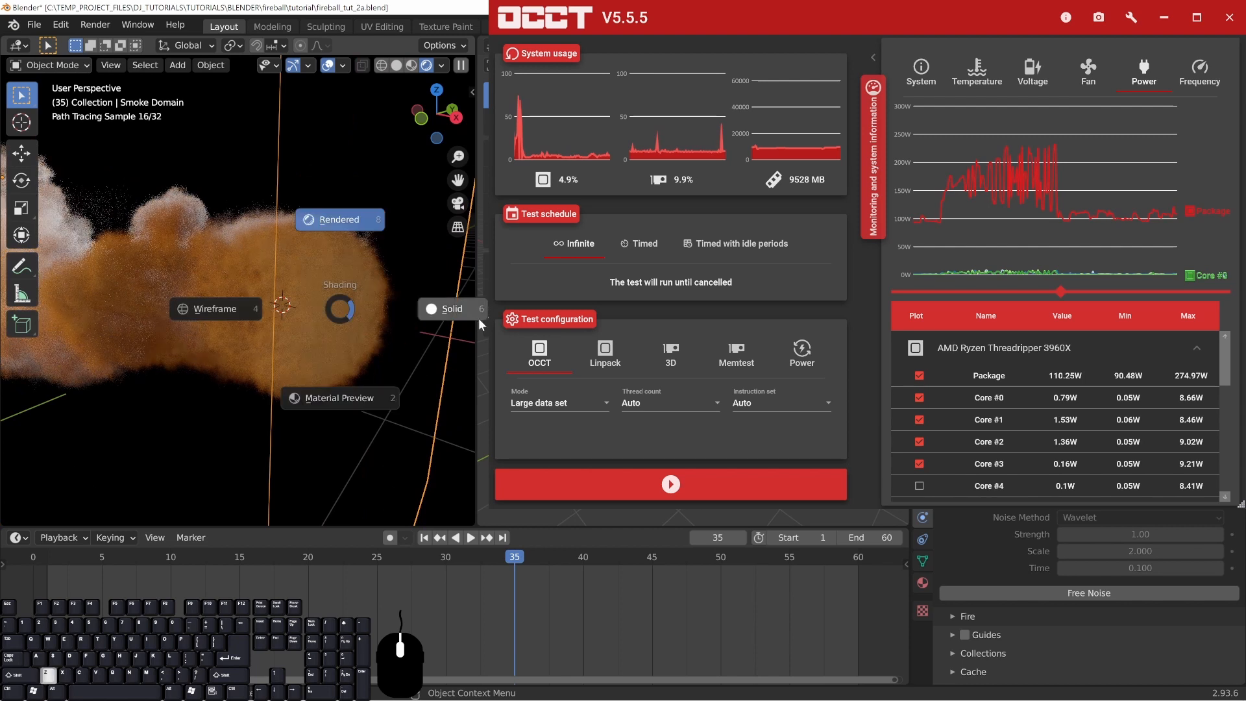
{"action": "left_click", "coordinate": [478, 318]}
{"action": "scroll", "coordinate": [296, 296], "scroll_direction": "up", "scroll_amount": 4}
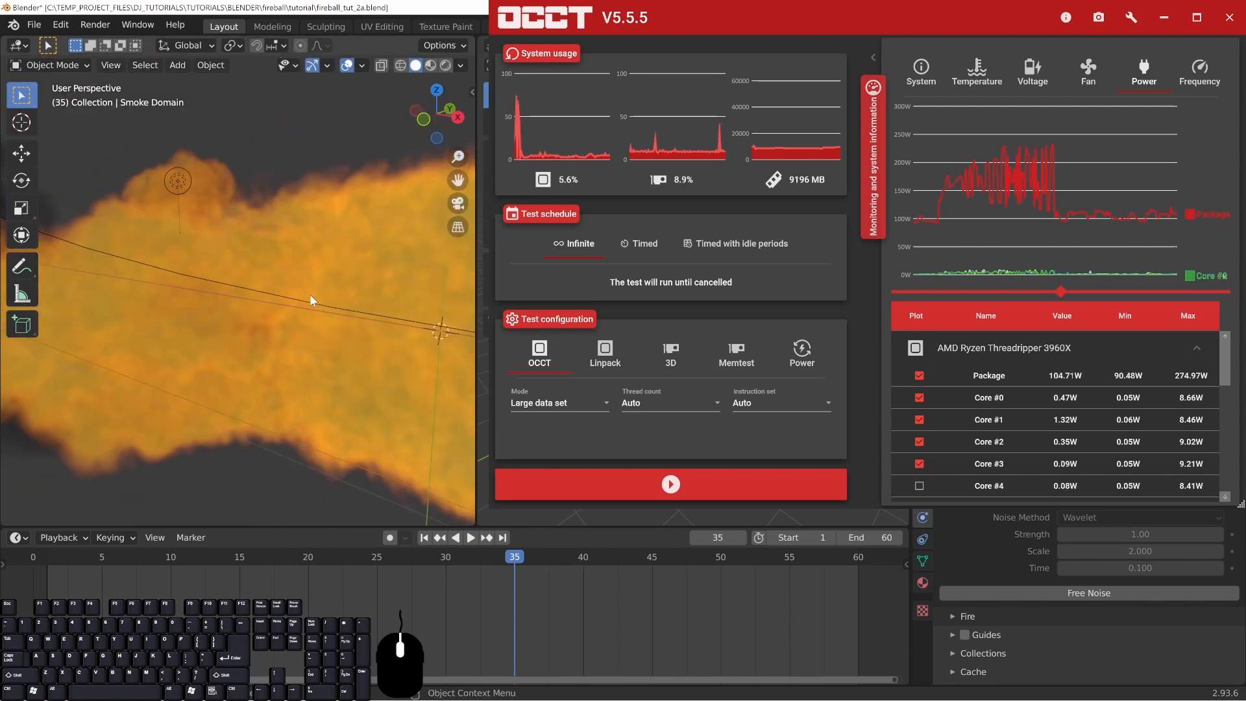
{"action": "scroll", "coordinate": [310, 294], "scroll_direction": "down", "scroll_amount": 4}
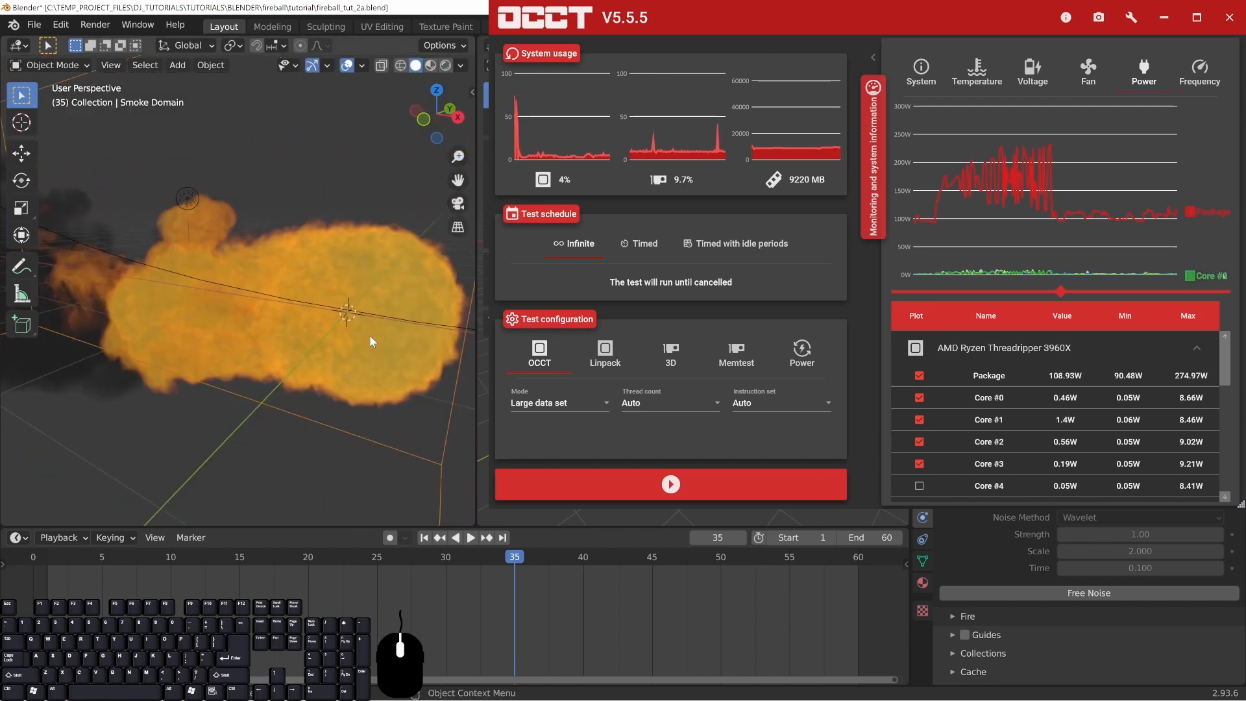
{"action": "middle_click_drag", "start_coordinate": [223, 327], "coordinate": [195, 332]}
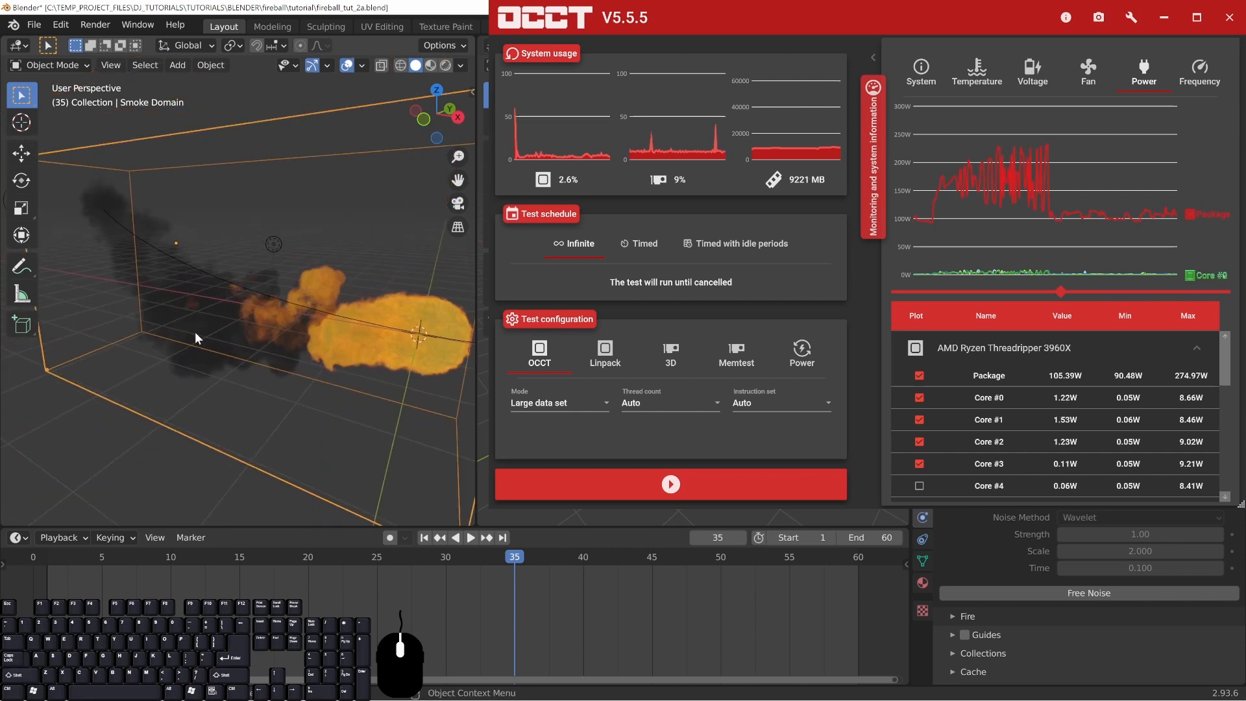
- Shrink the OCCT monitoring window so it covers only the Outliner area, and switch back to Blender
{"action": "left_click_drag", "start_coordinate": [489, 509], "coordinate": [912, 225]}
{"action": "left_click", "coordinate": [235, 8]}
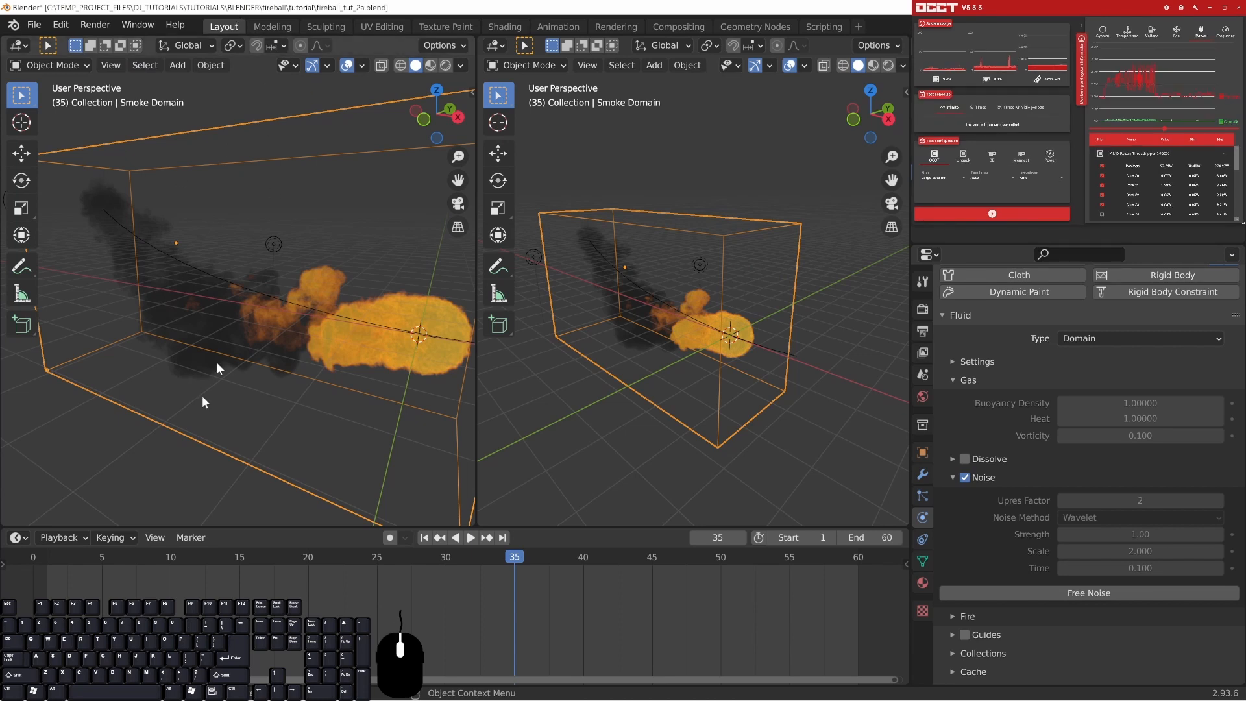
{"action": "middle_click_drag", "start_coordinate": [291, 389], "coordinate": [284, 351]}
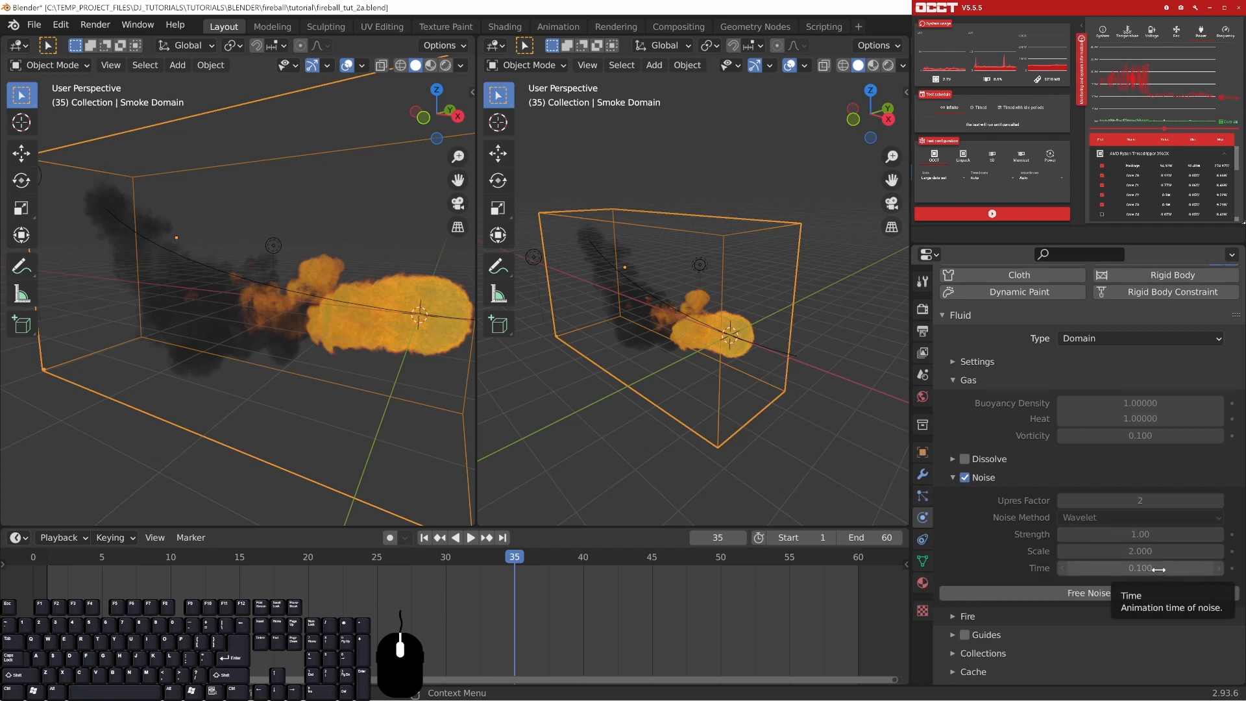
- Free the smoke domain's baked noise data and check the domain at frame 25
{"action": "left_click", "coordinate": [1093, 594]}
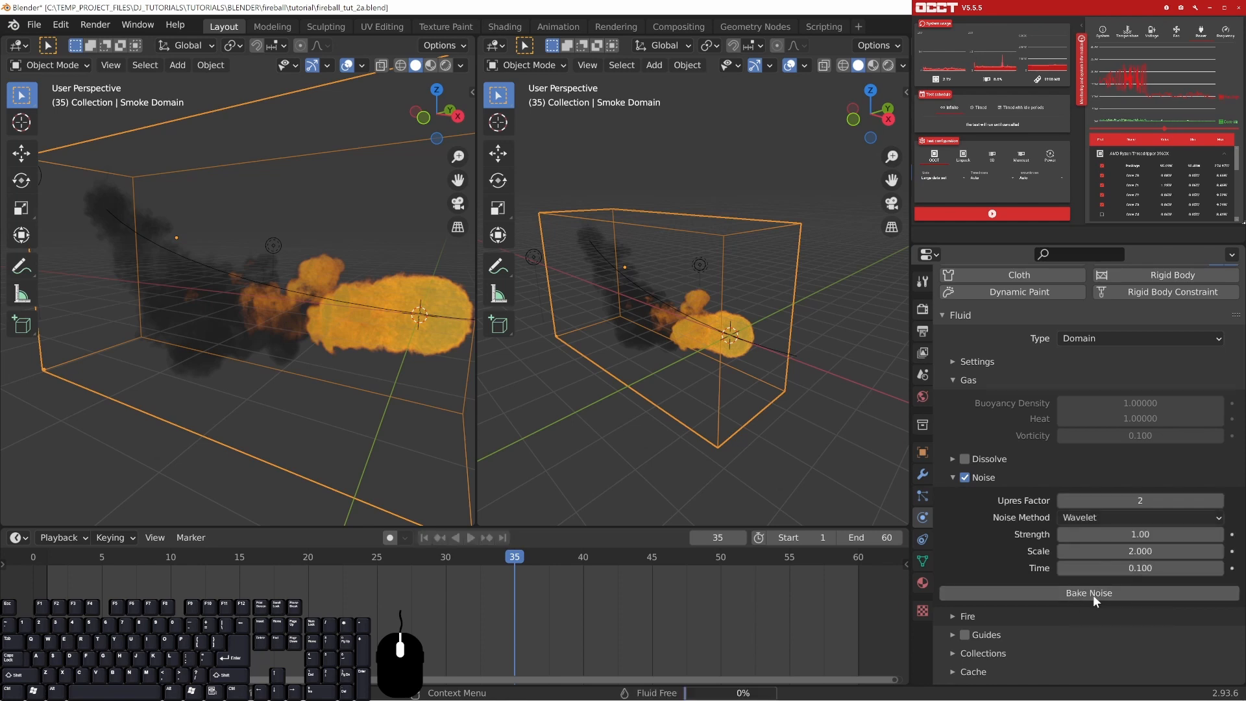
{"action": "left_click", "coordinate": [376, 556]}
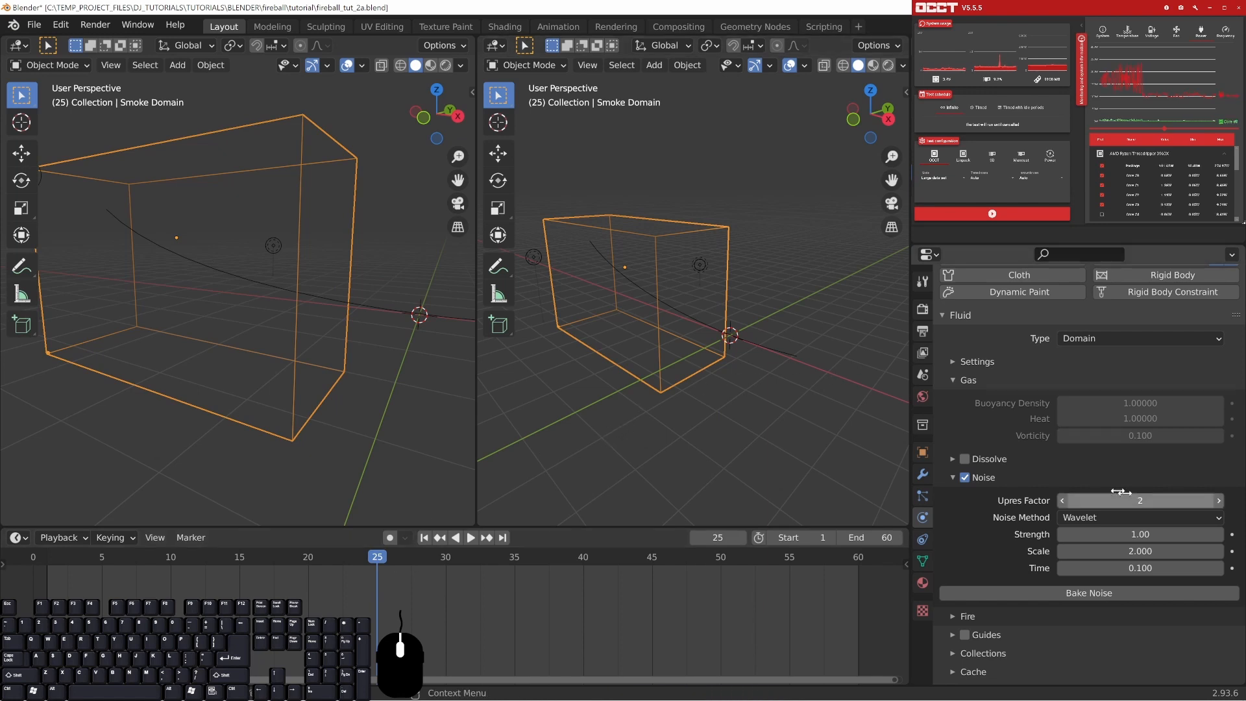
{"action": "middle_click_drag", "start_coordinate": [289, 287], "coordinate": [231, 271]}
{"action": "middle_click_drag", "start_coordinate": [182, 408], "coordinate": [145, 230]}
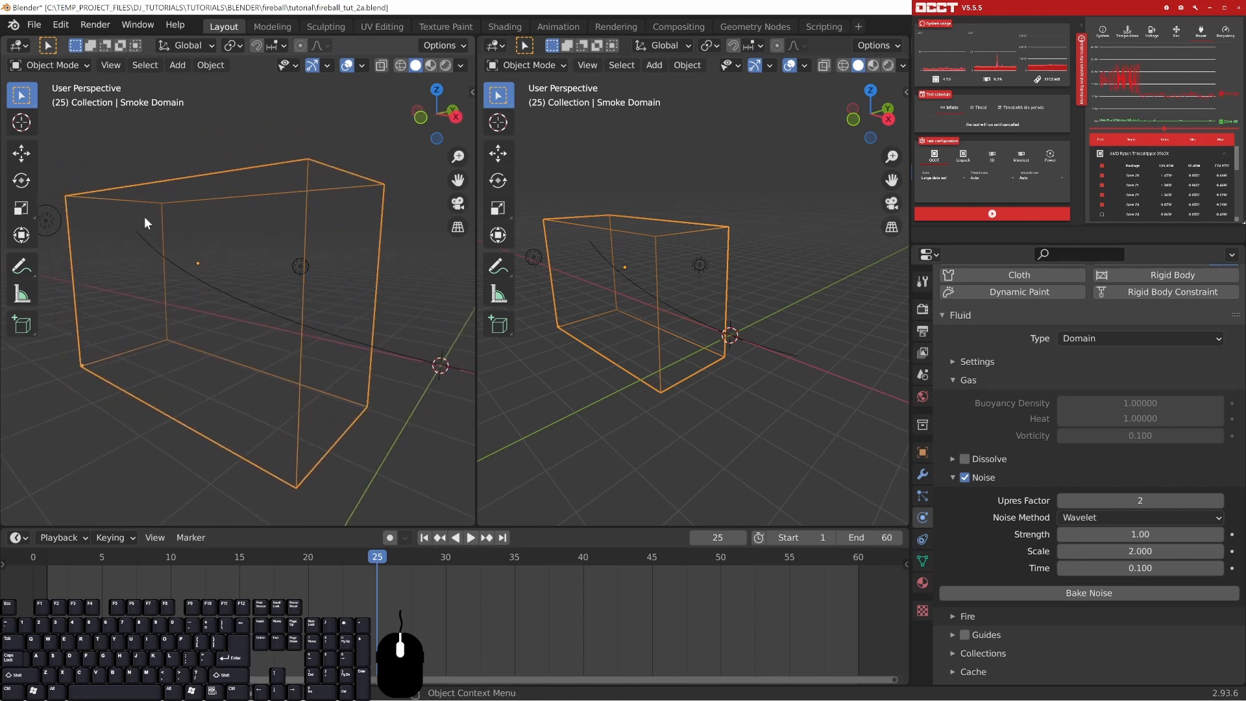
- Turn off Noise to preview the base simulation up to frame 27, and turn Noise back on
{"action": "left_click", "coordinate": [965, 478]}
{"action": "left_click", "coordinate": [186, 557]}
{"action": "left_click_drag", "start_coordinate": [188, 558], "coordinate": [411, 563]}
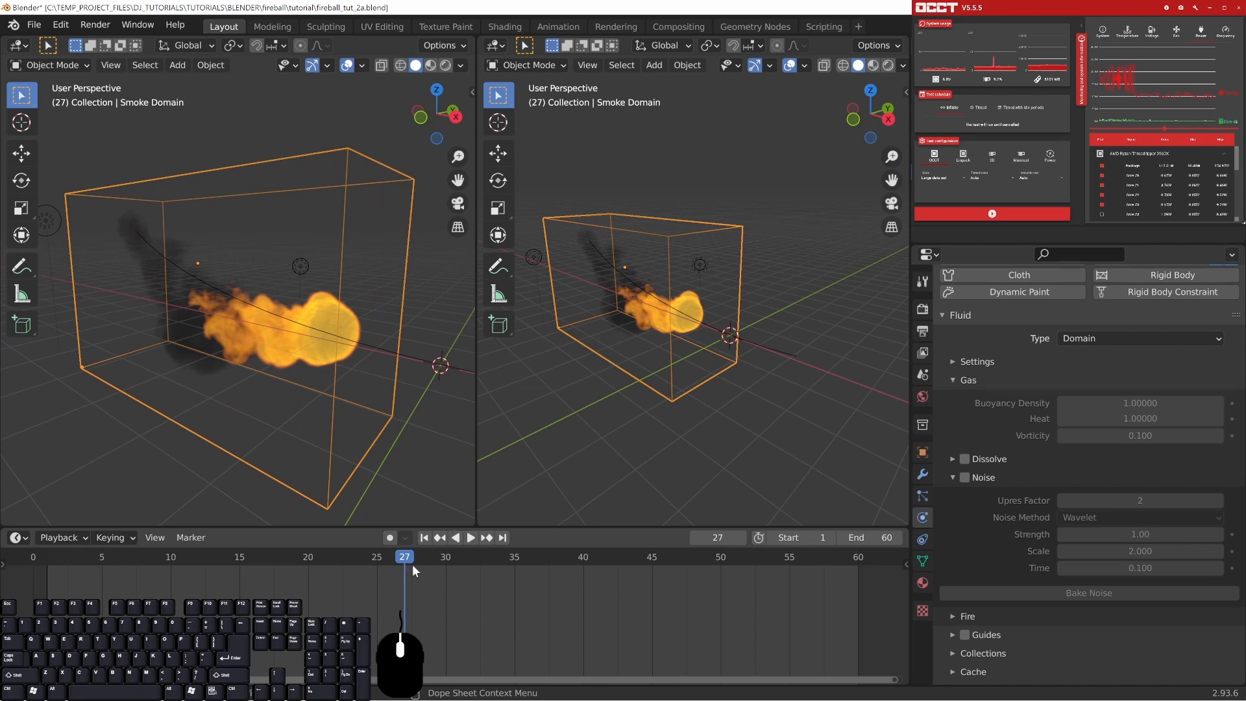
{"action": "left_click", "coordinate": [964, 478]}
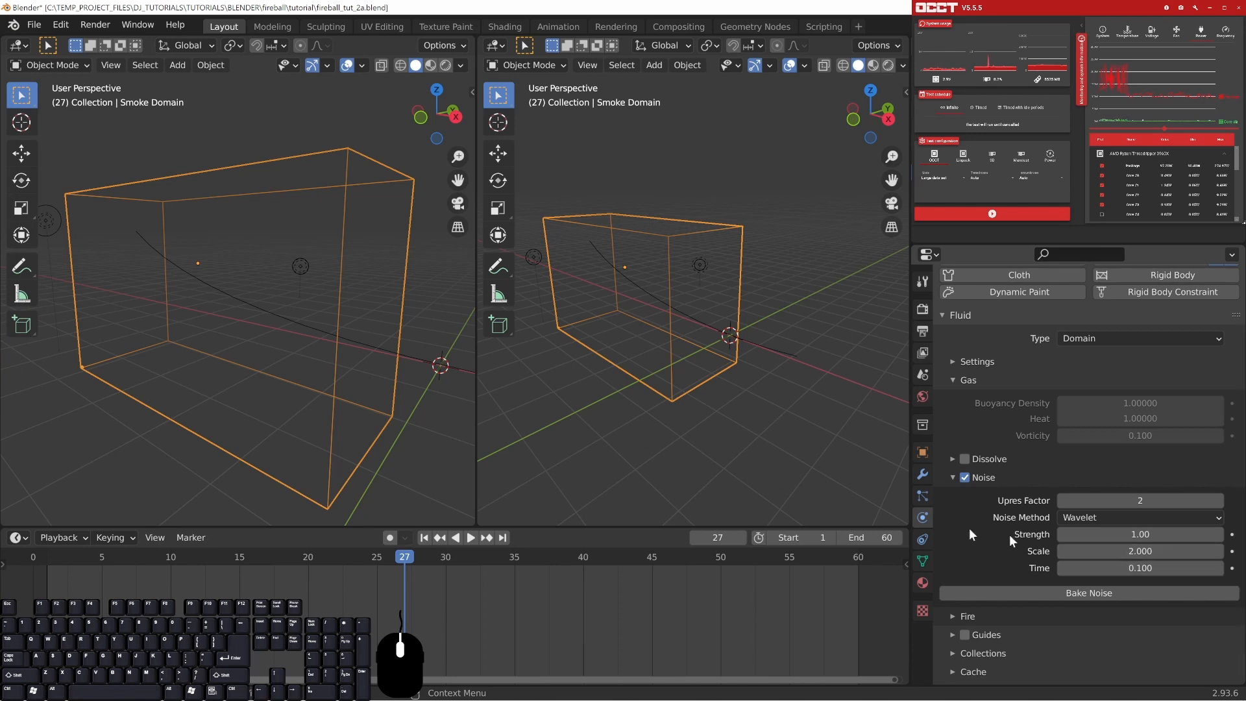
- Set the domain's noise scale to 10, its time to 10 and its strength to 0.1
{"action": "middle_click_drag", "start_coordinate": [258, 374], "coordinate": [298, 350]}
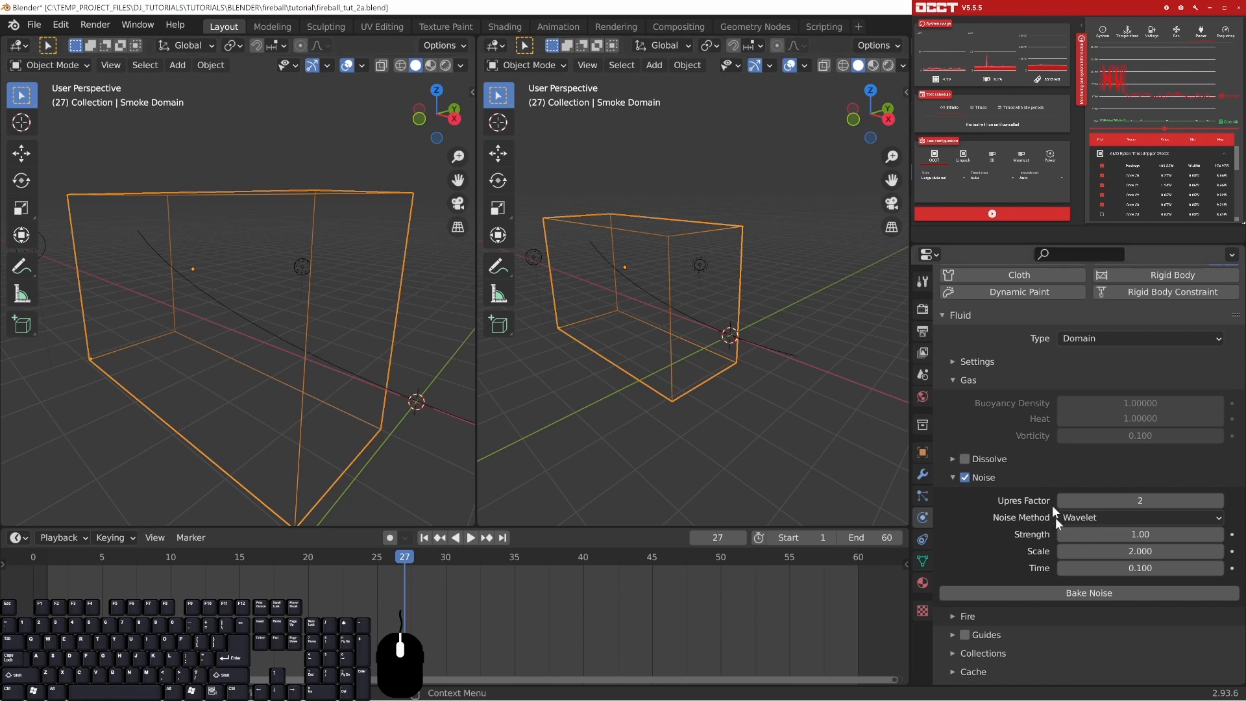
{"action": "double_click", "coordinate": [1160, 551]}
{"action": "type", "text": "10"}
{"action": "key", "text": "Return"}
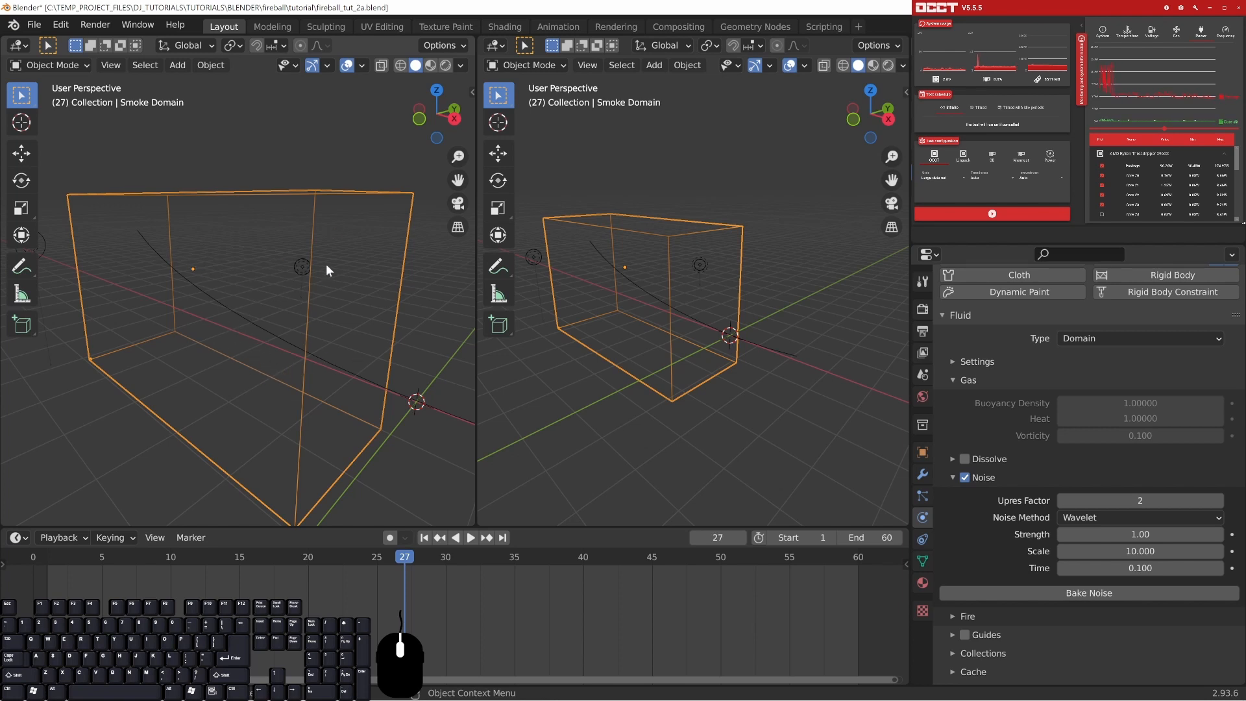
{"action": "left_click", "coordinate": [1129, 569]}
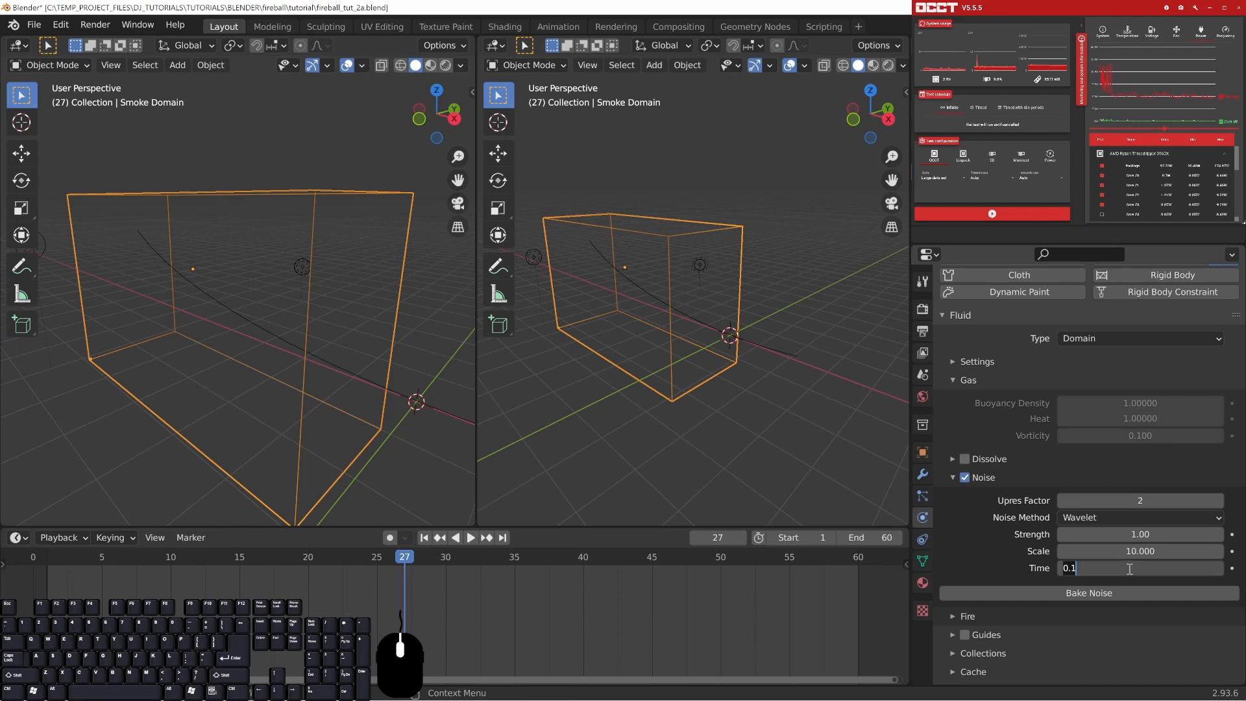
{"action": "type", "text": "10"}
{"action": "key", "text": "Return"}
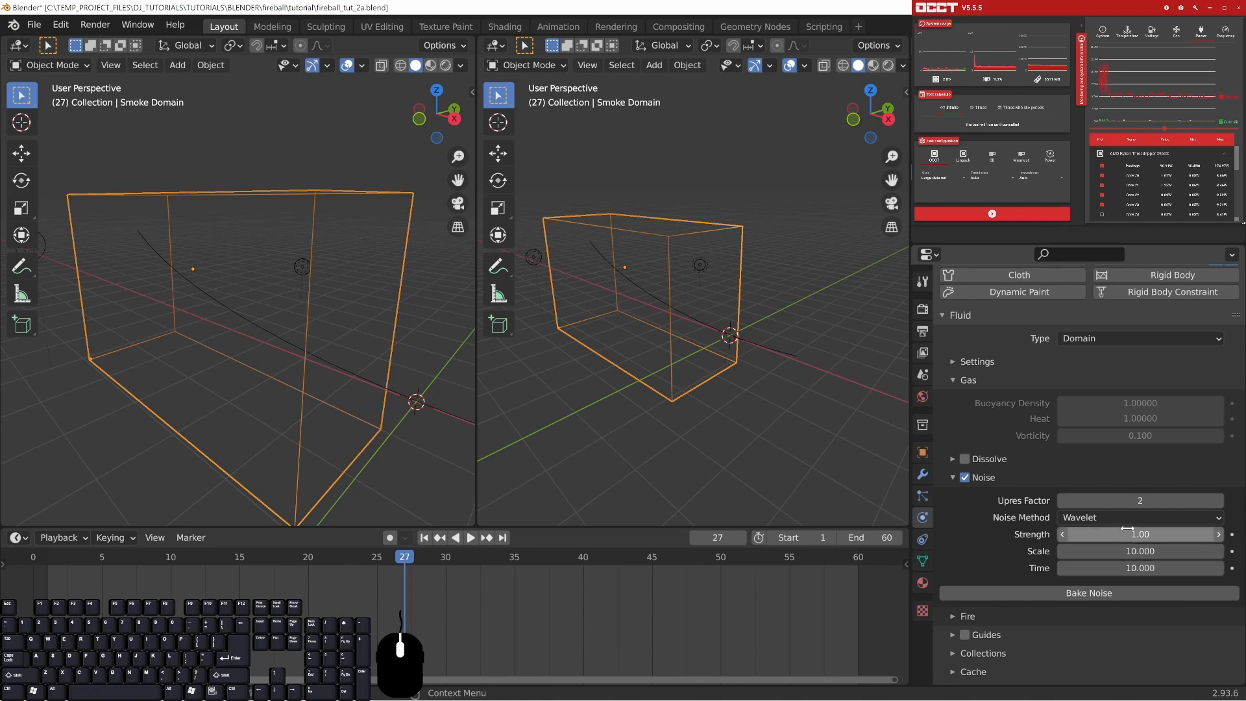
{"action": "left_click", "coordinate": [1136, 534]}
{"action": "type", "text": ".1"}
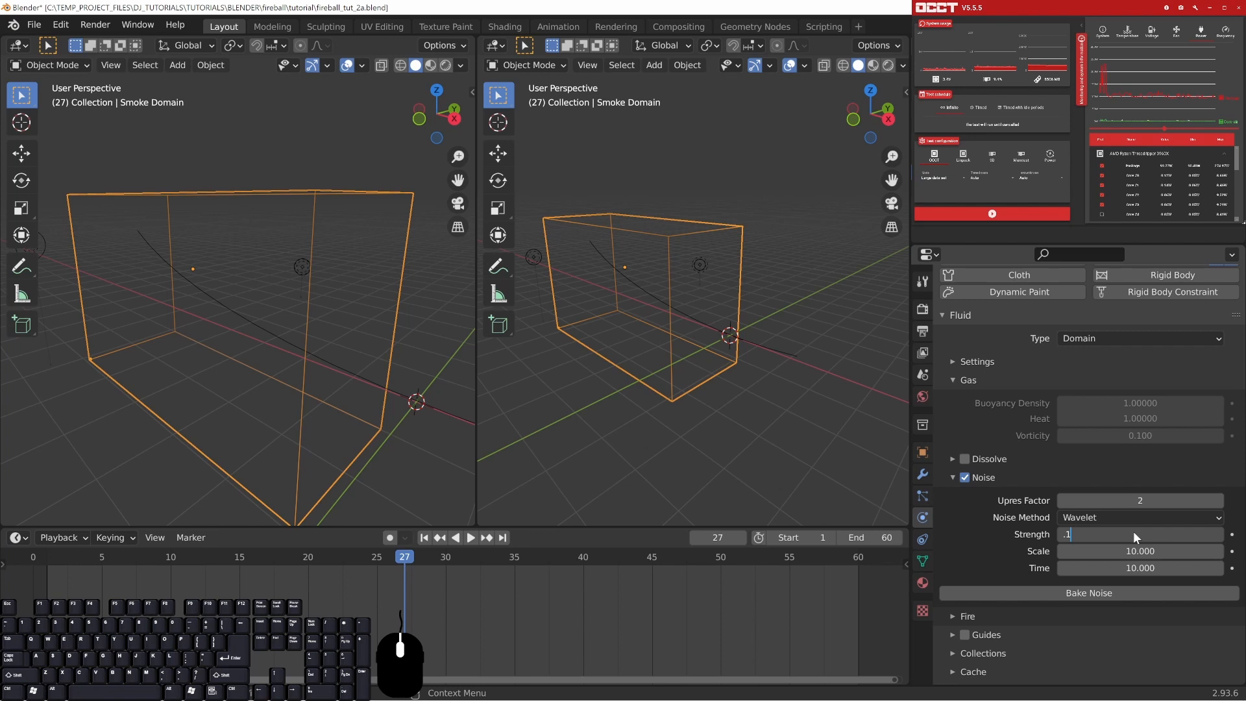
{"action": "key", "text": "Return"}
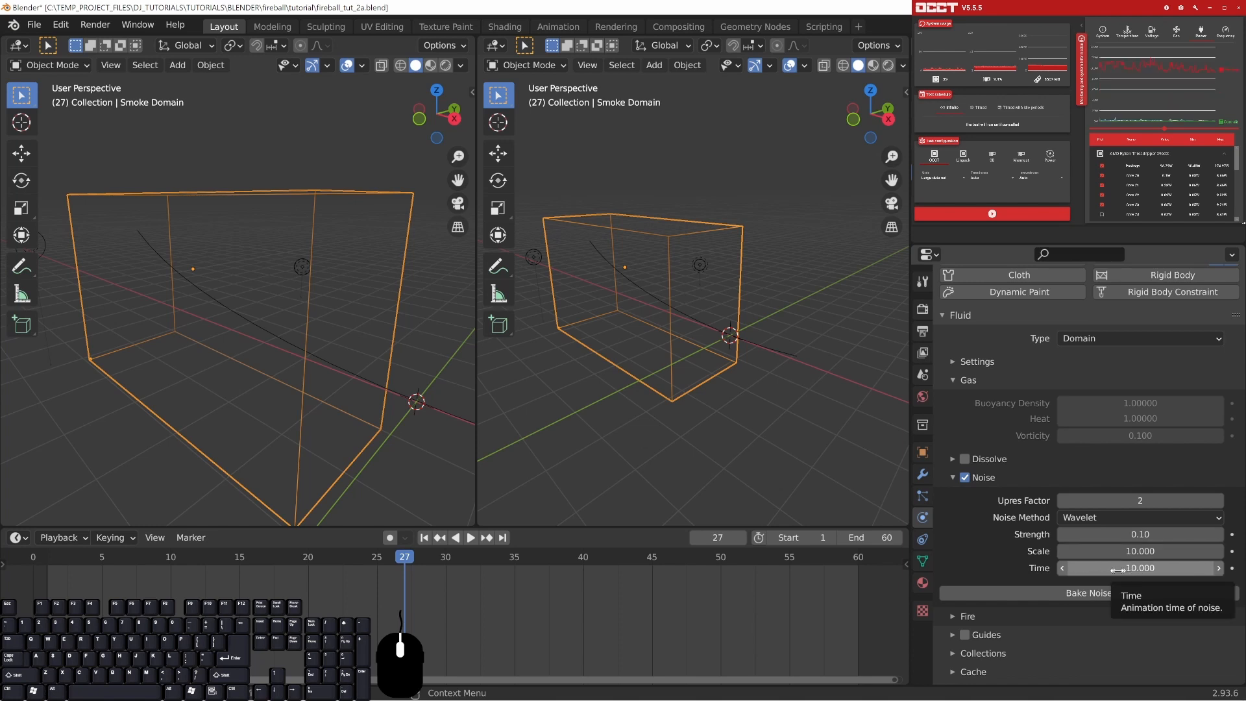
- Start baking the noise with the new settings, pause the bake at frame 26 and inspect the fireball up close
{"action": "left_click", "coordinate": [1108, 593]}
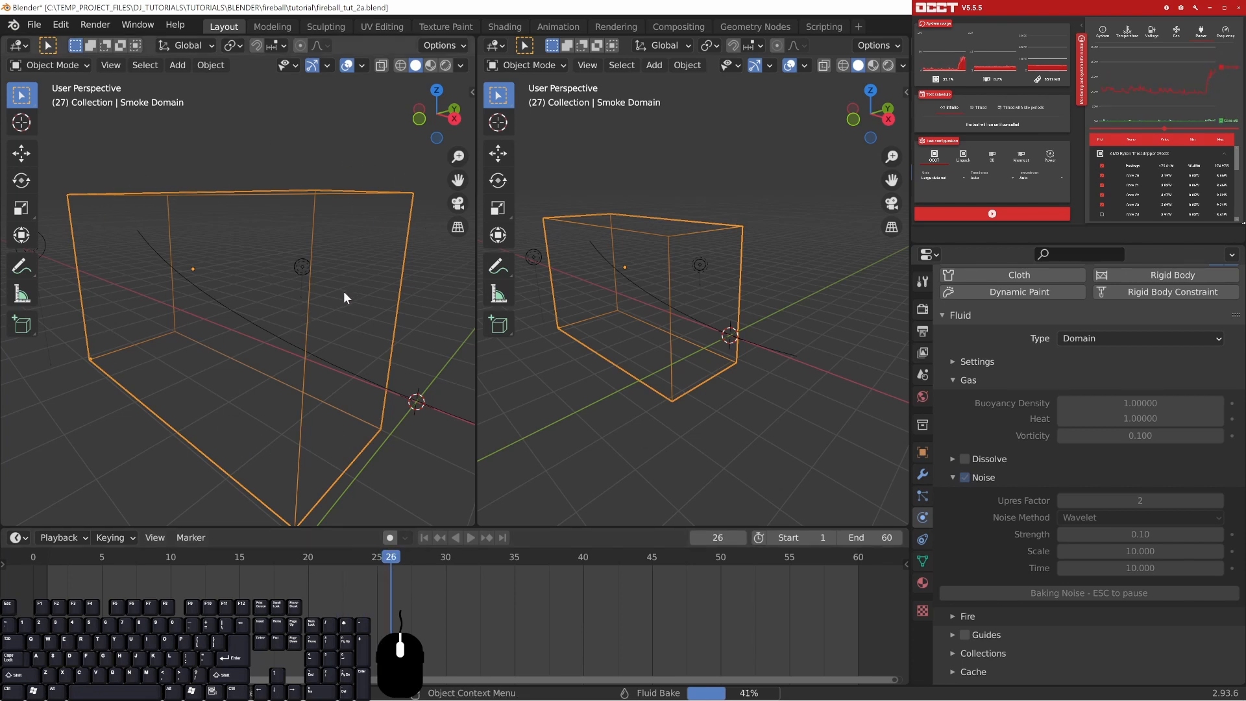
{"action": "key", "text": "Escape"}
{"action": "scroll", "coordinate": [313, 353], "scroll_direction": "up", "scroll_amount": 8}
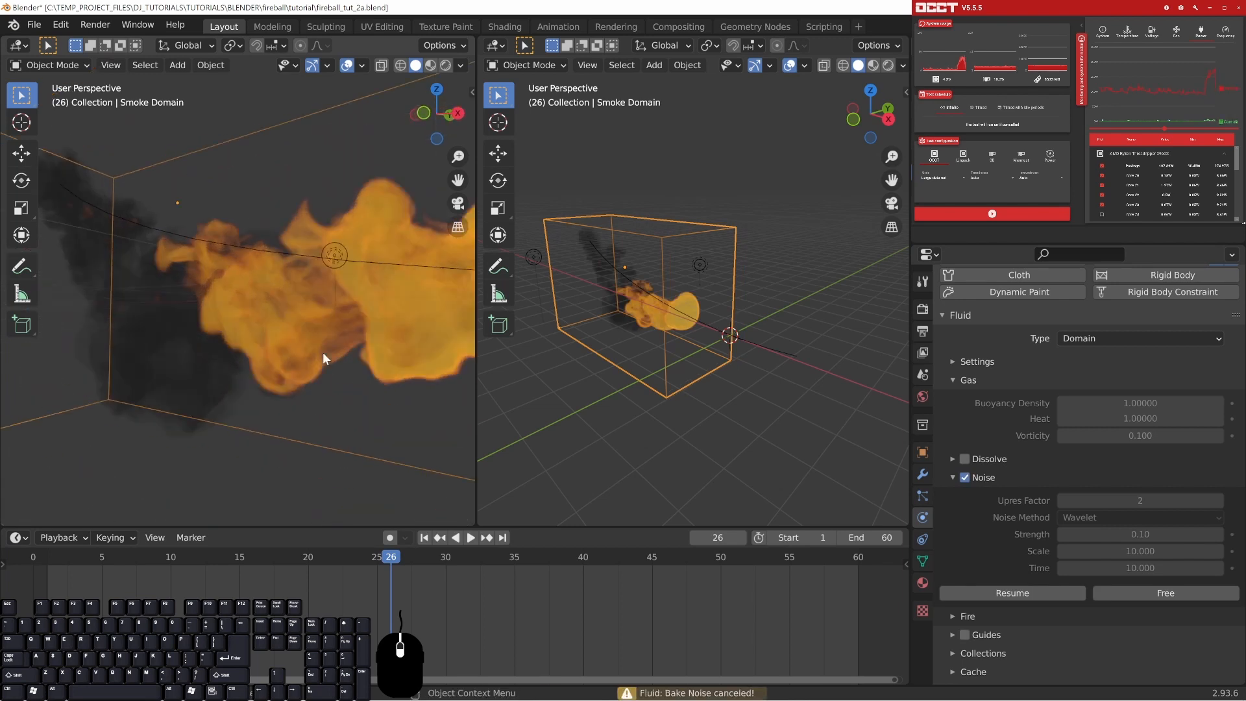
{"action": "scroll", "coordinate": [293, 353], "scroll_direction": "up", "scroll_amount": 2}
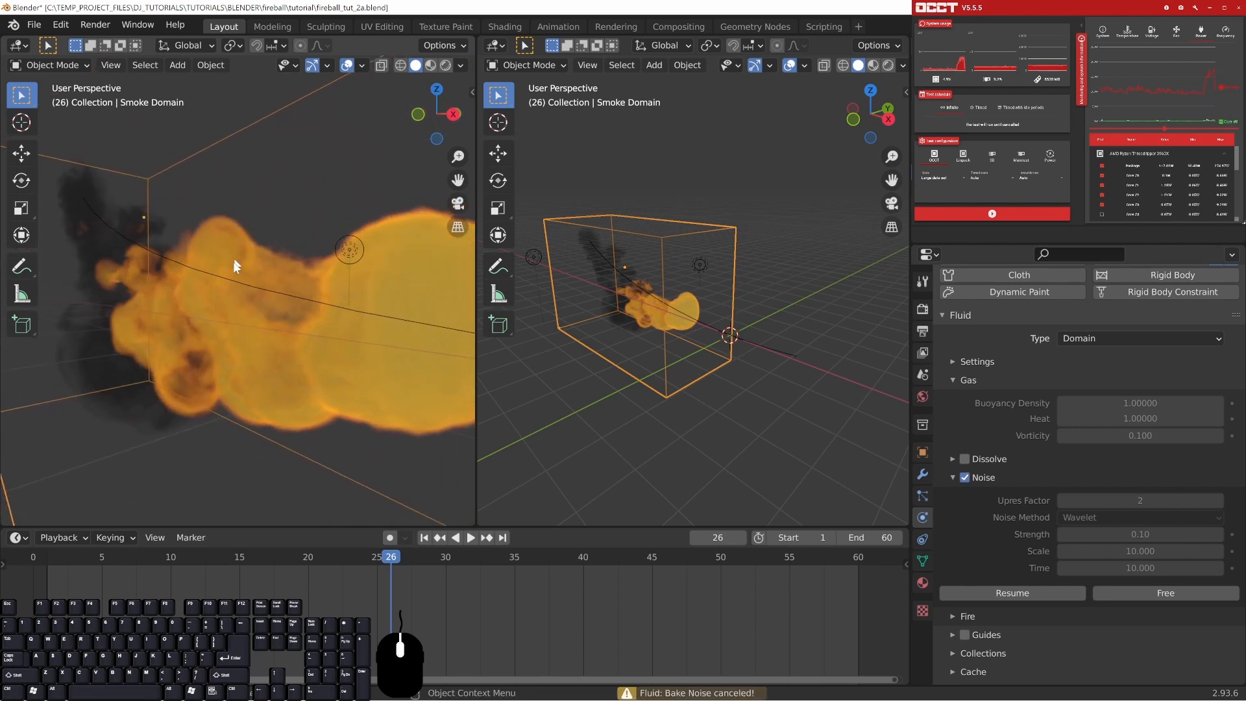
- Examine the noise detail along the fireball and its smoke trail from several angles at frame 26
{"action": "middle_click_drag", "start_coordinate": [368, 361], "coordinate": [344, 335], "text": "shift"}
{"action": "scroll", "coordinate": [352, 349], "scroll_direction": "up", "scroll_amount": 4}
{"action": "scroll", "coordinate": [351, 344], "scroll_direction": "down", "scroll_amount": 4}
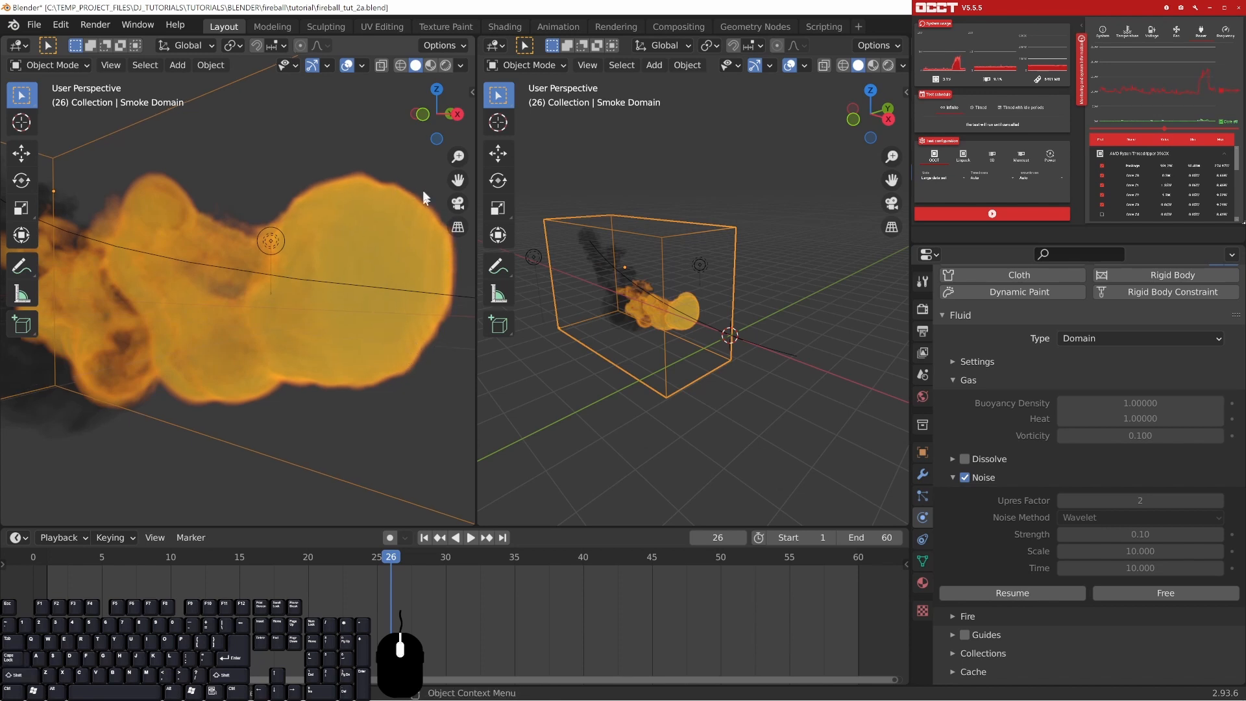
{"action": "middle_click_drag", "start_coordinate": [213, 341], "coordinate": [396, 281], "text": "shift"}
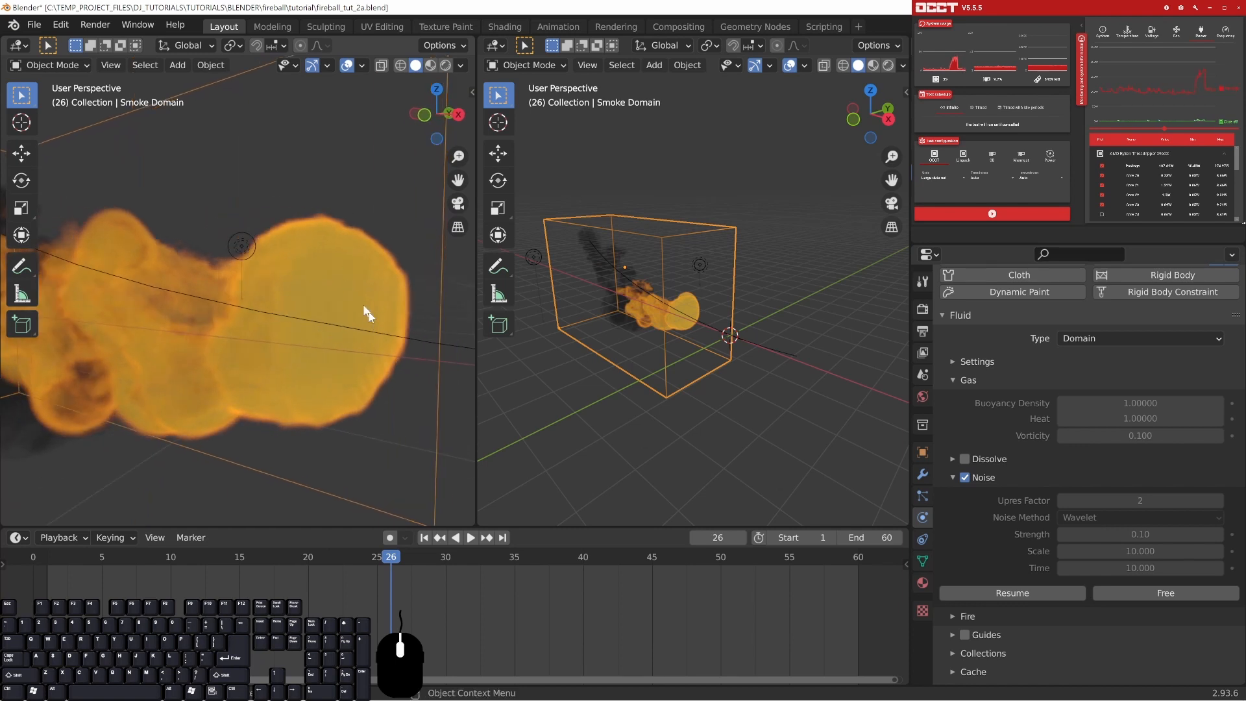
{"action": "middle_click_drag", "start_coordinate": [252, 321], "coordinate": [262, 275], "text": "shift"}
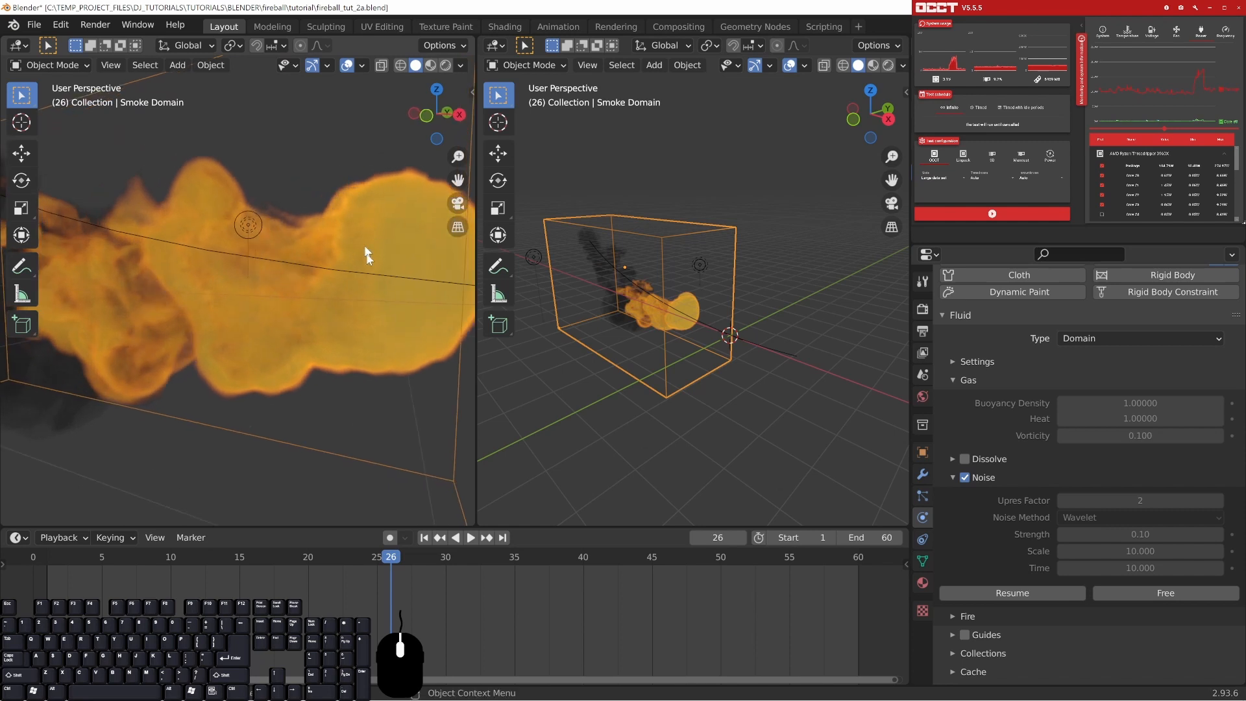
{"action": "middle_click_drag", "start_coordinate": [368, 255], "coordinate": [339, 312], "text": "shift"}
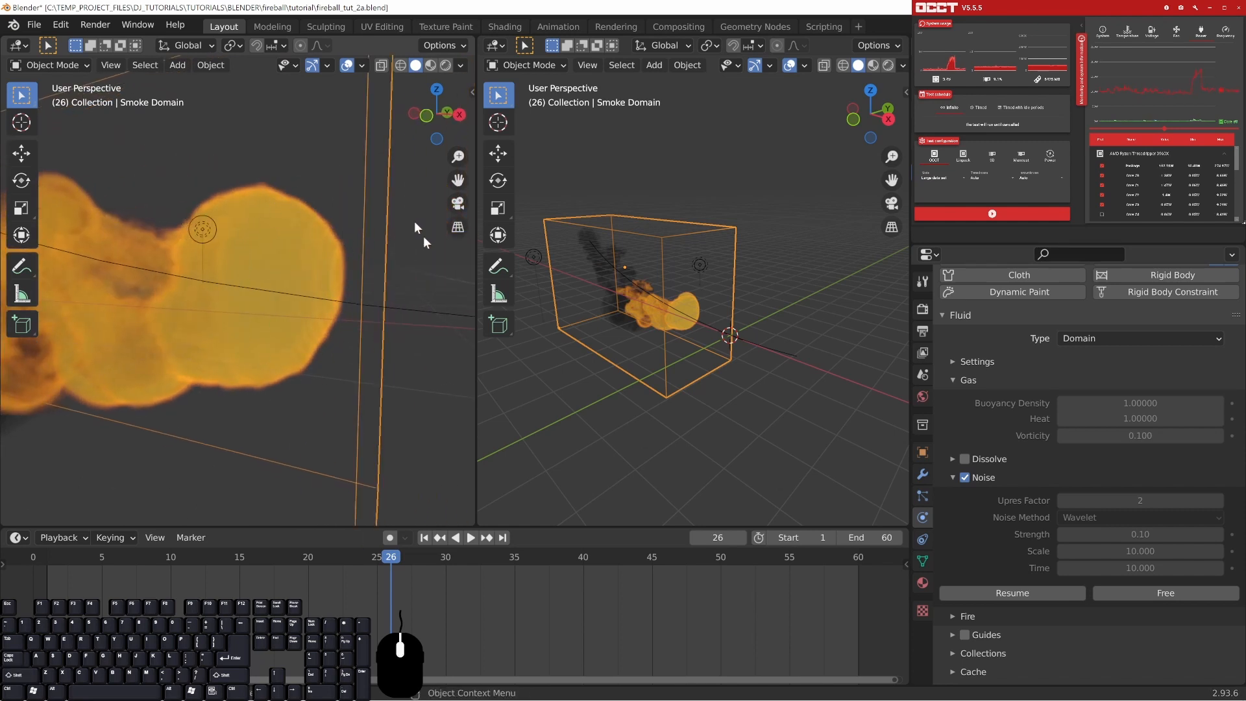
{"action": "middle_click_drag", "start_coordinate": [303, 297], "coordinate": [337, 305]}
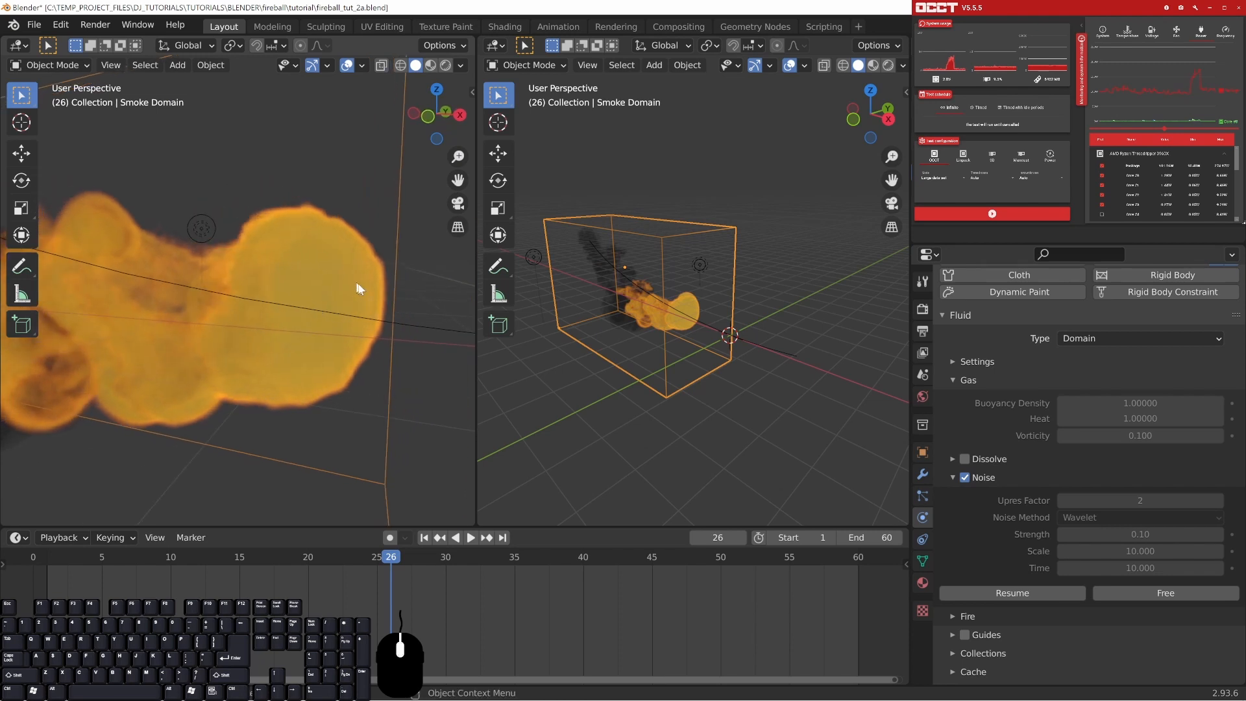
{"action": "middle_click_drag", "start_coordinate": [292, 329], "coordinate": [269, 311]}
{"action": "scroll", "coordinate": [291, 329], "scroll_direction": "down", "scroll_amount": 2}
{"action": "scroll", "coordinate": [260, 307], "scroll_direction": "up", "scroll_amount": 2}
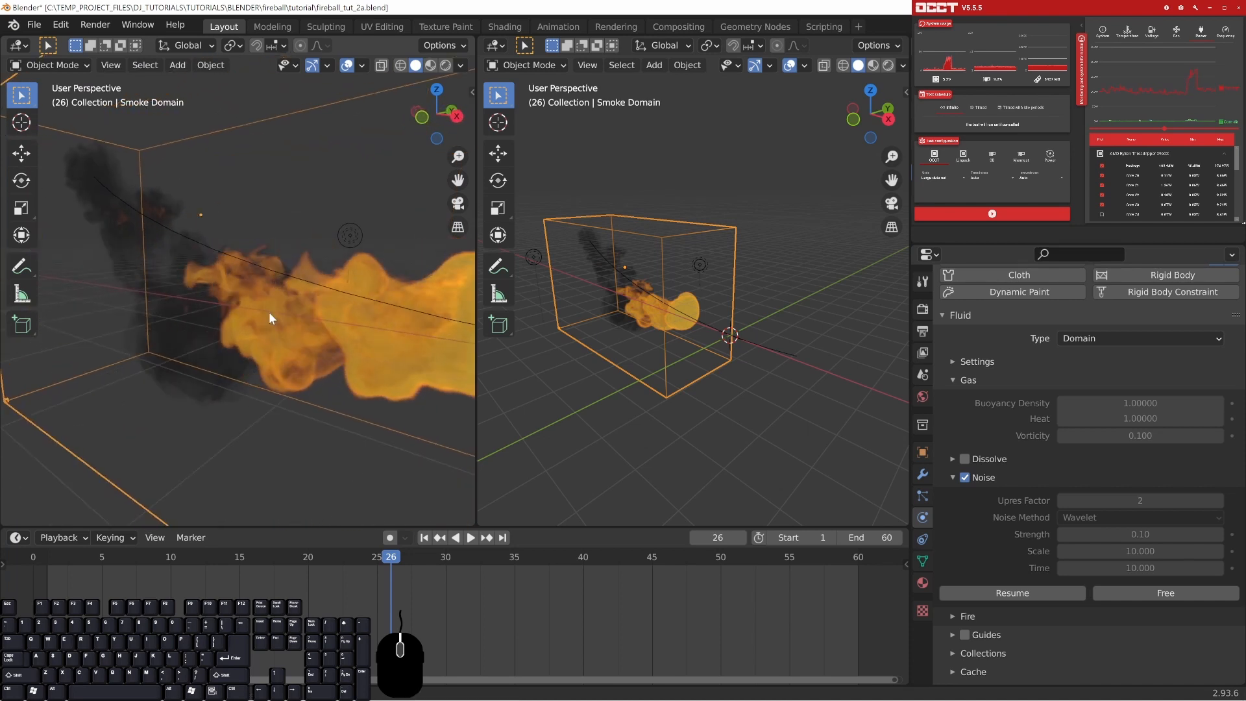
{"action": "middle_click_drag", "start_coordinate": [409, 349], "coordinate": [366, 298], "text": "shift"}
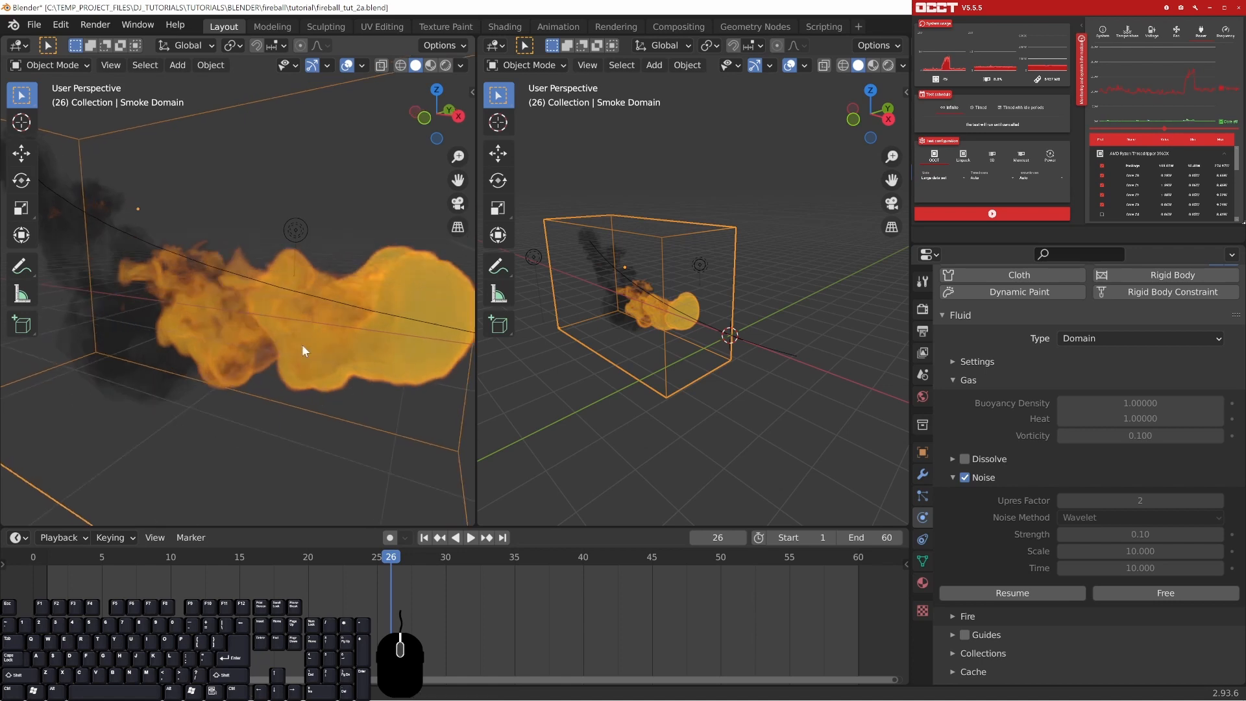
- Preview the fireball in rendered shading at frame 26 and return to solid shading
{"action": "key", "text": "z"}
{"action": "left_click", "coordinate": [315, 274]}
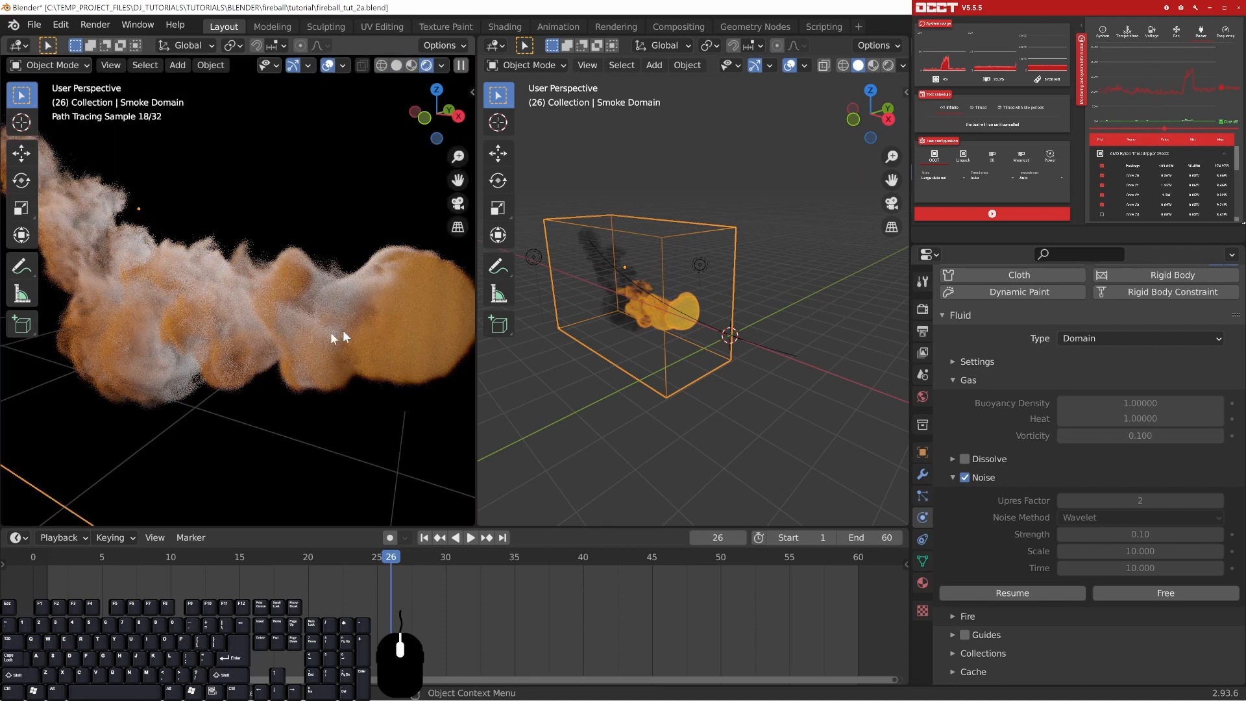
{"action": "middle_click_drag", "start_coordinate": [391, 345], "coordinate": [286, 329], "text": "shift"}
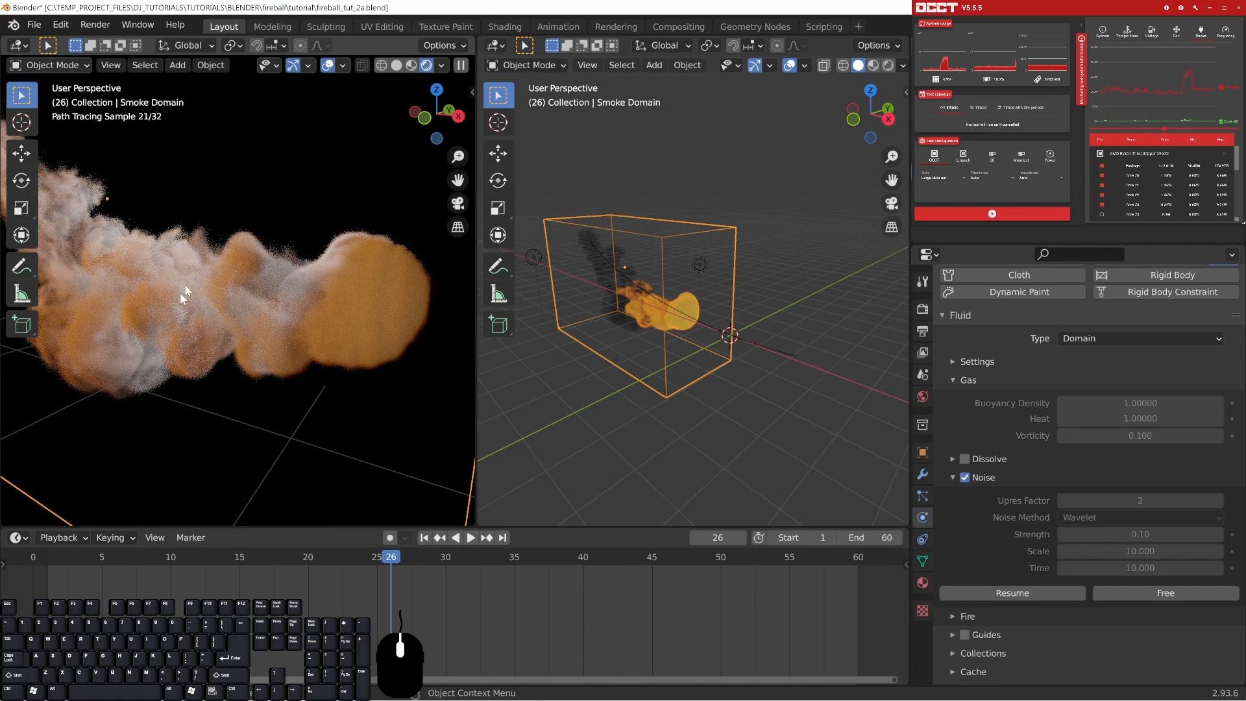
{"action": "middle_click_drag", "start_coordinate": [112, 339], "coordinate": [217, 340], "text": "shift"}
{"action": "key", "text": "z"}
{"action": "left_click", "coordinate": [336, 331]}
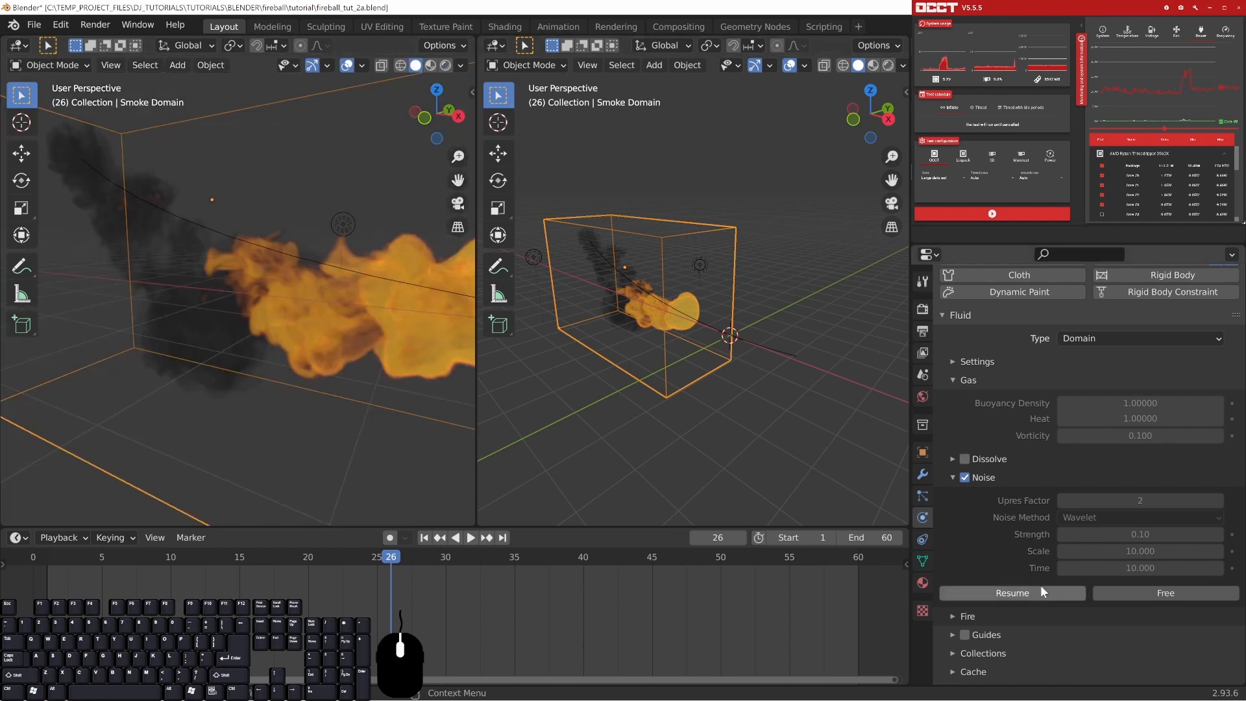
- Free the smoke domain's baked noise data and set the noise upres factor to 5
{"action": "left_click", "coordinate": [1160, 595]}
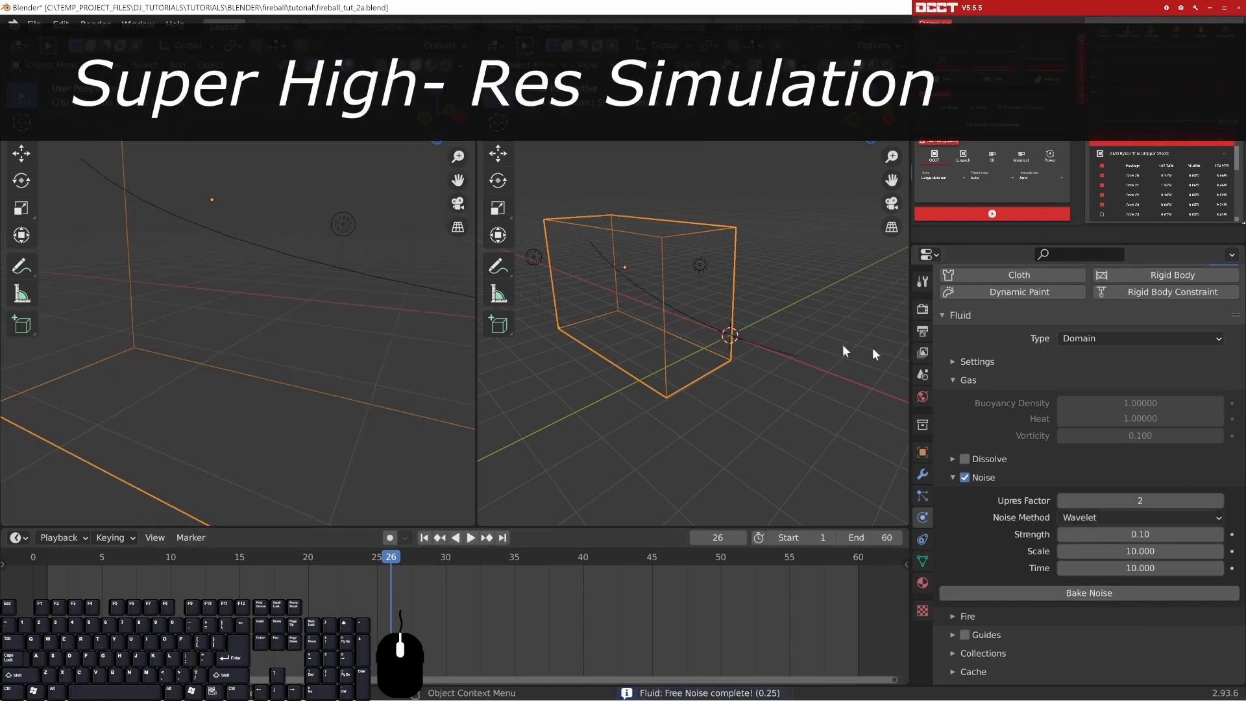
{"action": "left_click", "coordinate": [1104, 500]}
{"action": "type", "text": "5"}
{"action": "key", "text": "Return"}
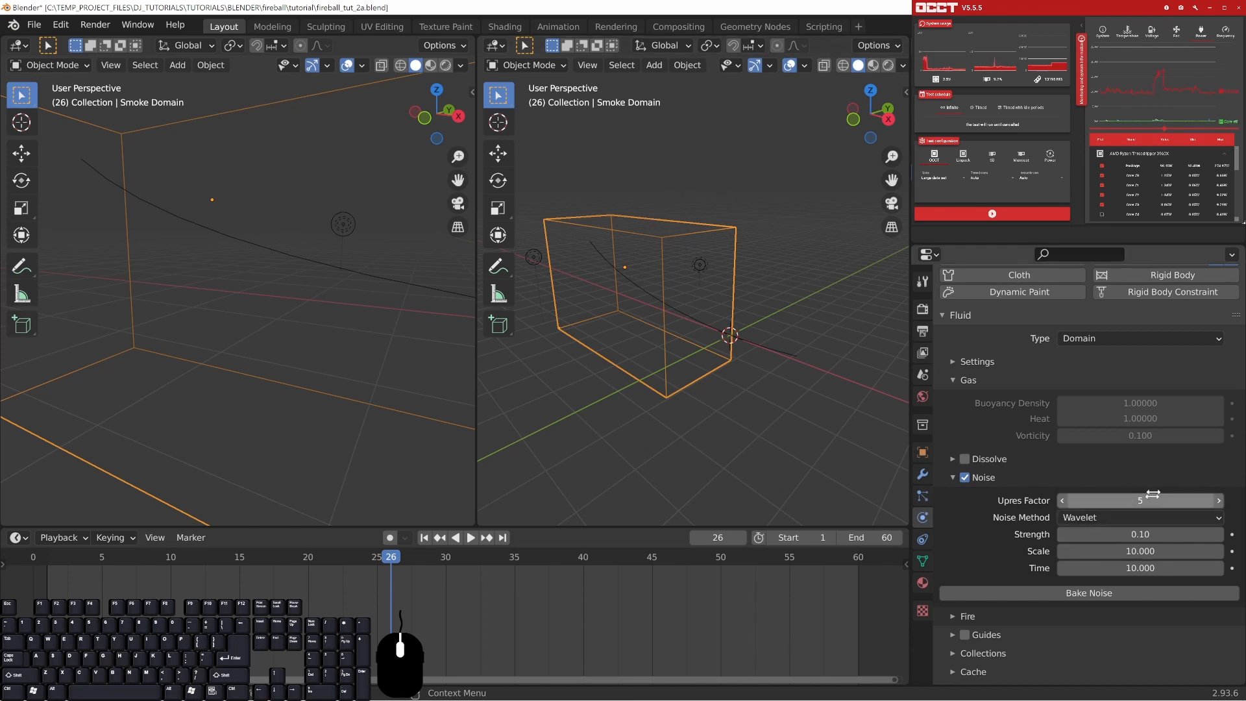
- Bake the smoke domain's noise and enlarge the OCCT monitoring window to view the system load
{"action": "scroll", "coordinate": [1041, 454], "scroll_direction": "up", "scroll_amount": 4}
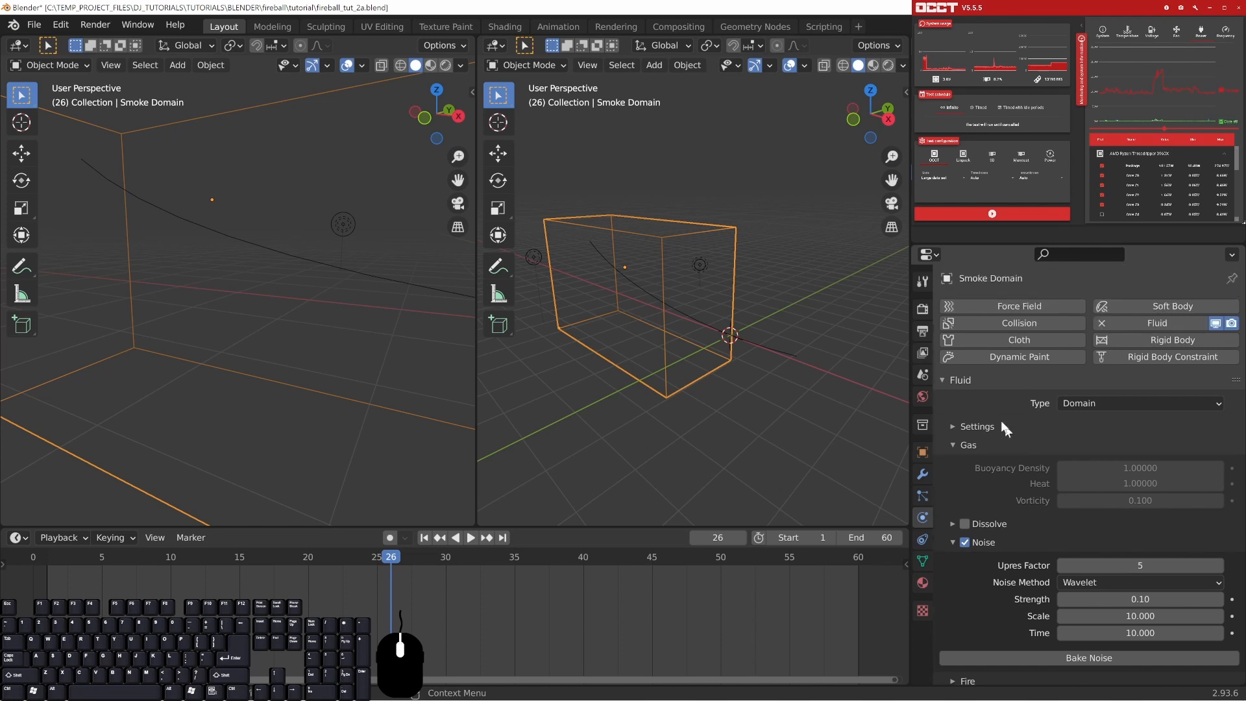
{"action": "left_click", "coordinate": [951, 427]}
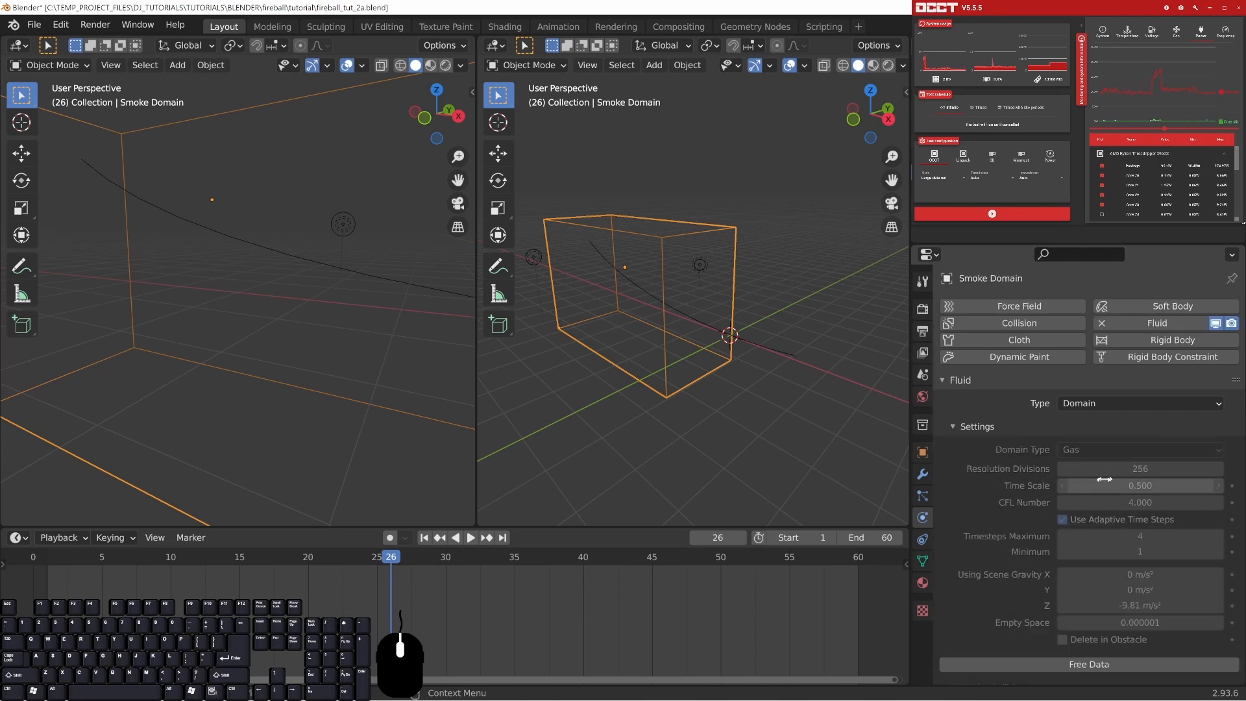
{"action": "left_click", "coordinate": [951, 427]}
{"action": "scroll", "coordinate": [1026, 498], "scroll_direction": "down", "scroll_amount": 5}
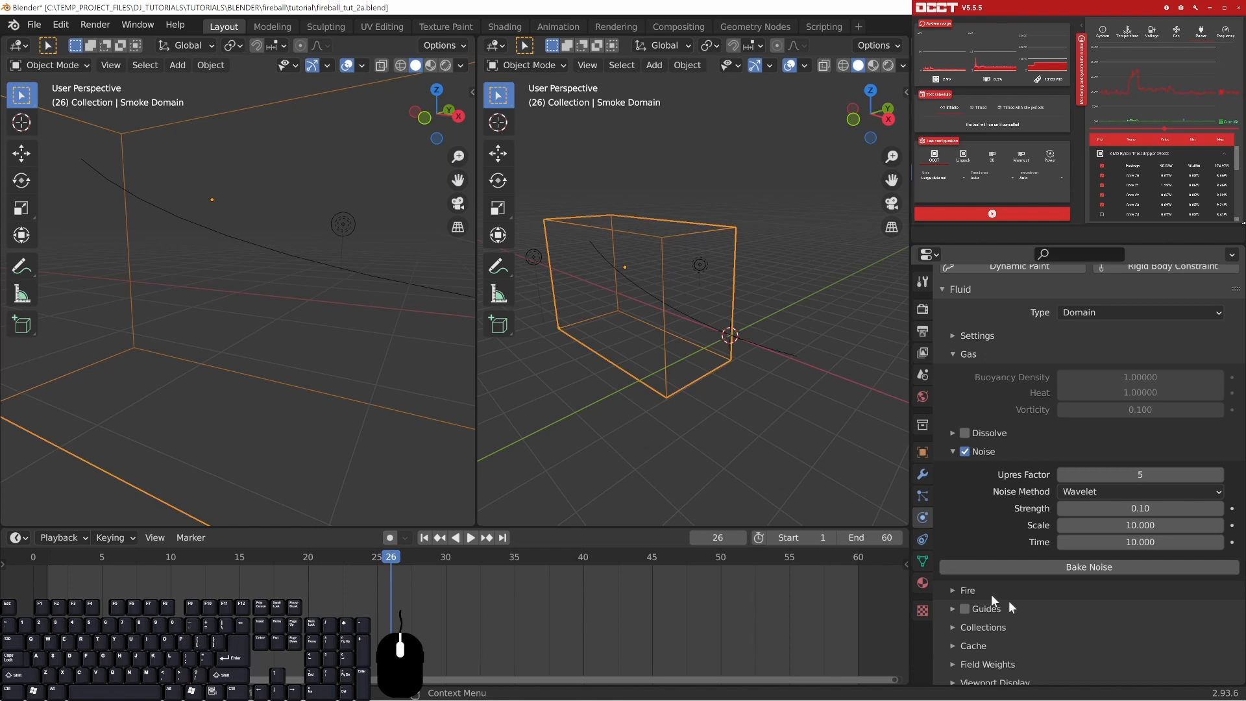
{"action": "left_click", "coordinate": [1096, 566]}
{"action": "left_click_drag", "start_coordinate": [811, 18], "coordinate": [796, 17]}
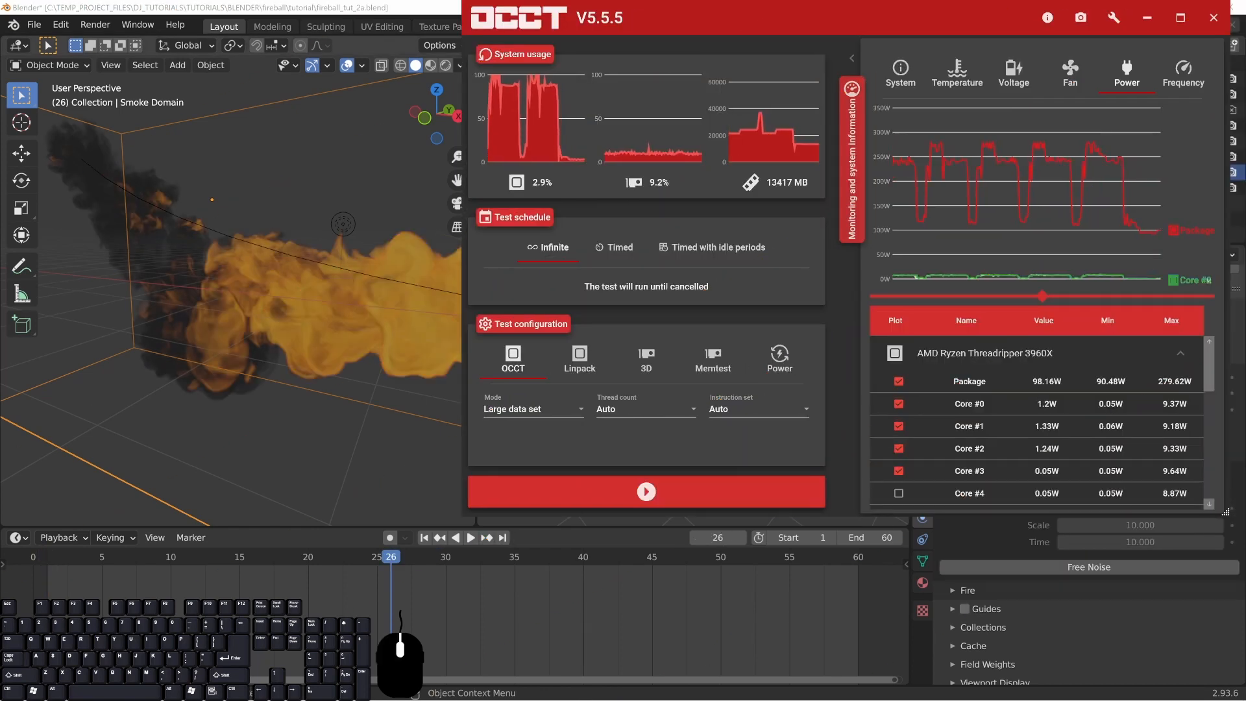
- Go to frame 45 and inspect the newly baked fireball and smoke across the whole domain
{"action": "left_click", "coordinate": [651, 551]}
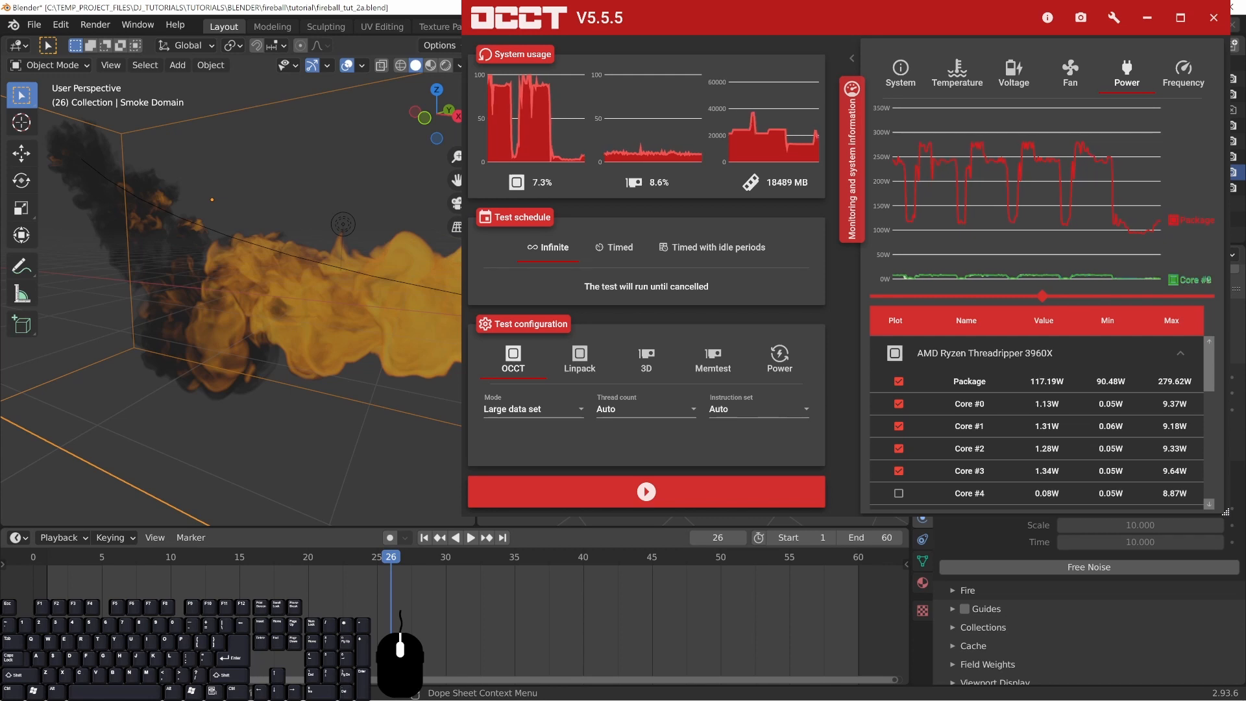
{"action": "key", "text": "space"}
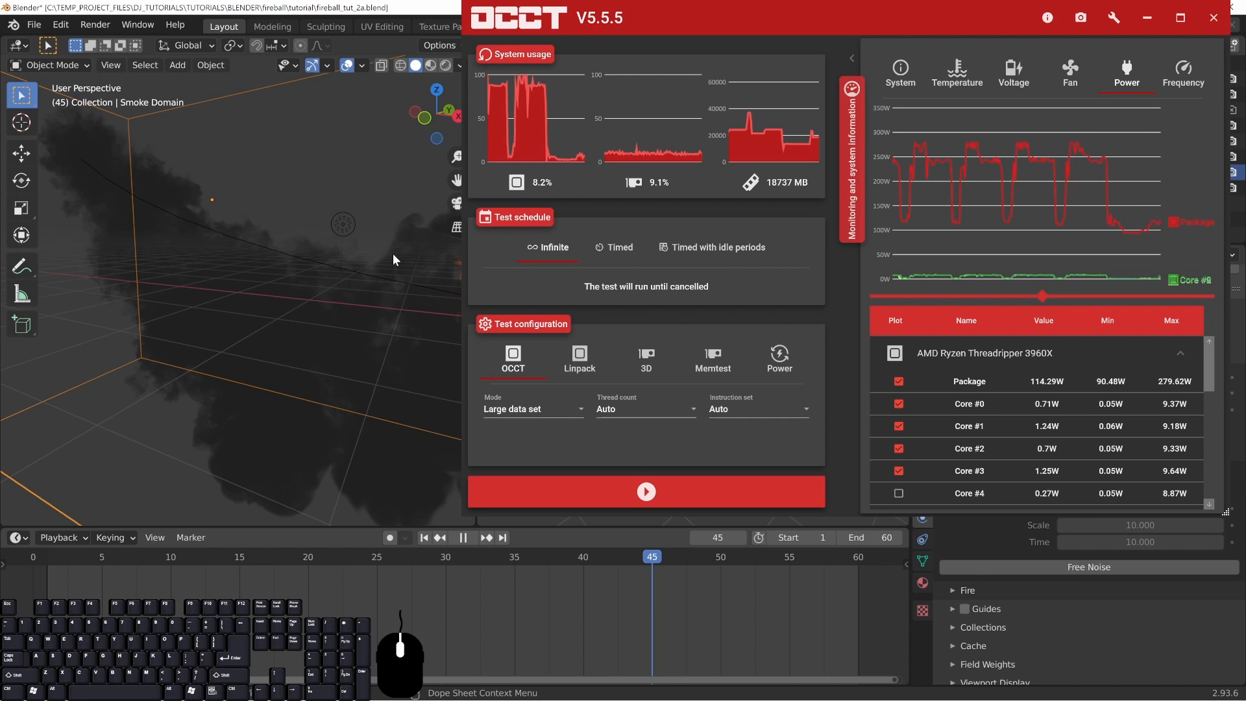
{"action": "key", "text": "space"}
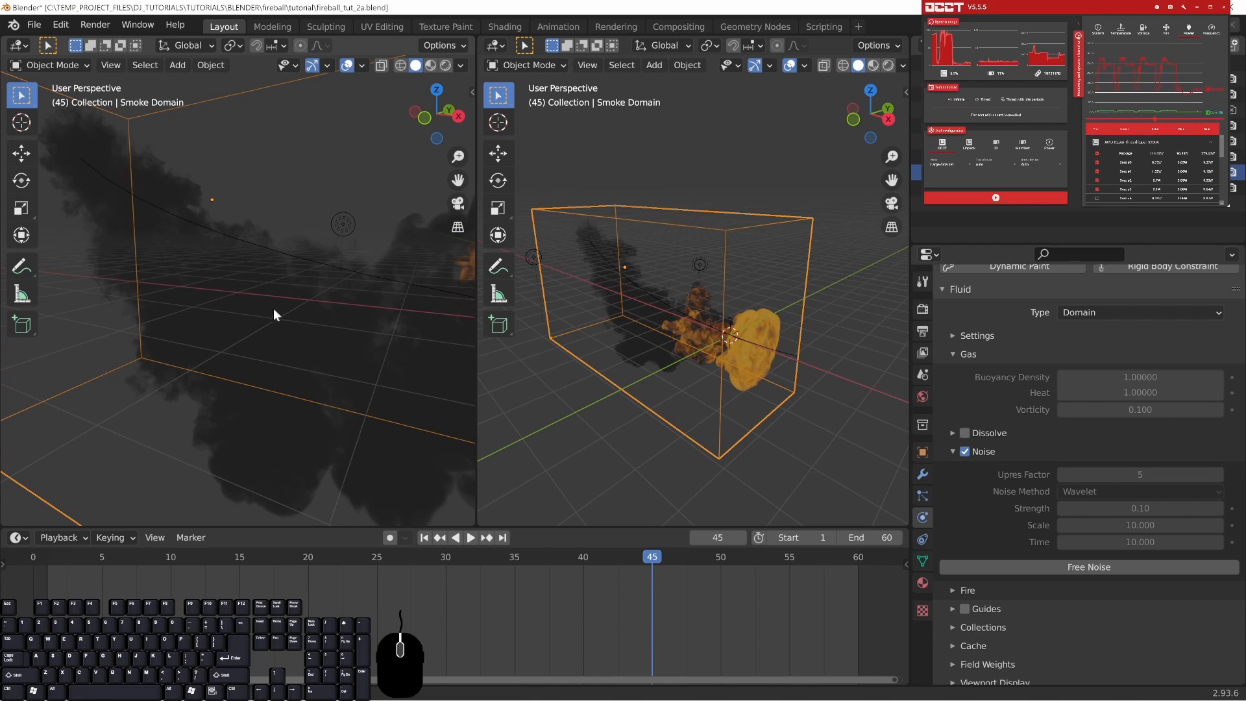
{"action": "middle_click_drag", "start_coordinate": [246, 287], "coordinate": [222, 264]}
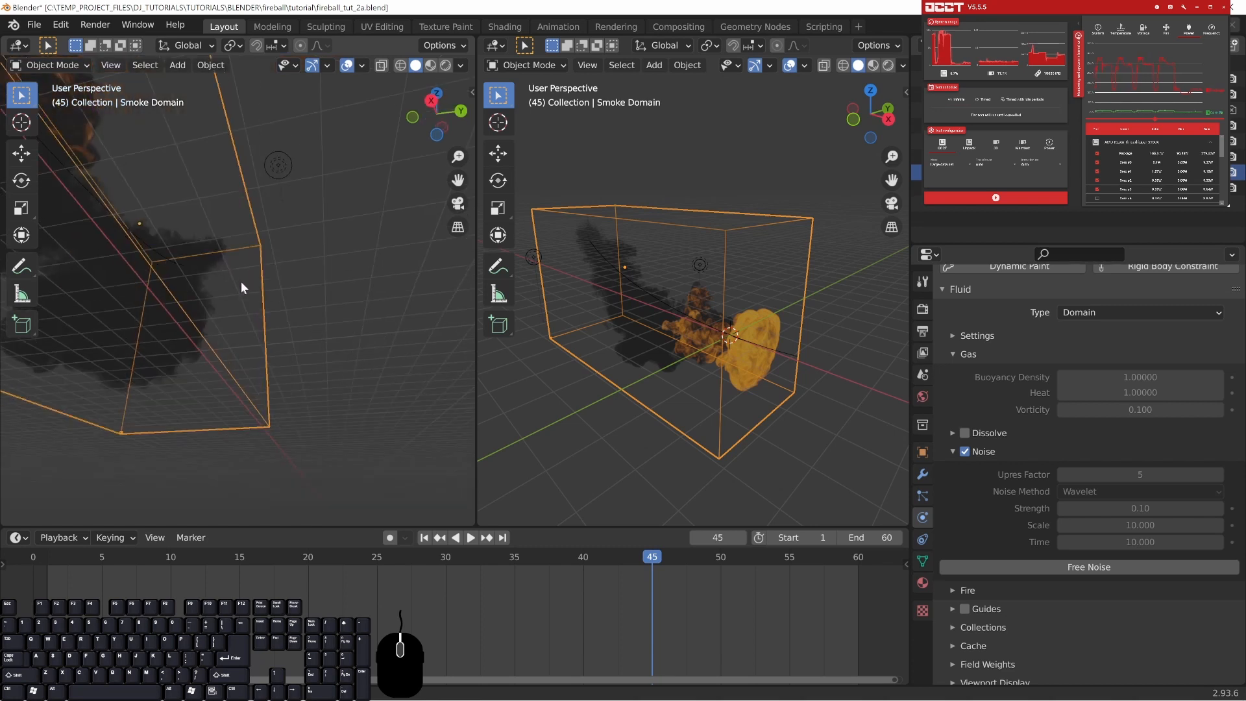
{"action": "middle_click_drag", "start_coordinate": [260, 302], "coordinate": [335, 357]}
{"action": "scroll", "coordinate": [334, 352], "scroll_direction": "down", "scroll_amount": 5}
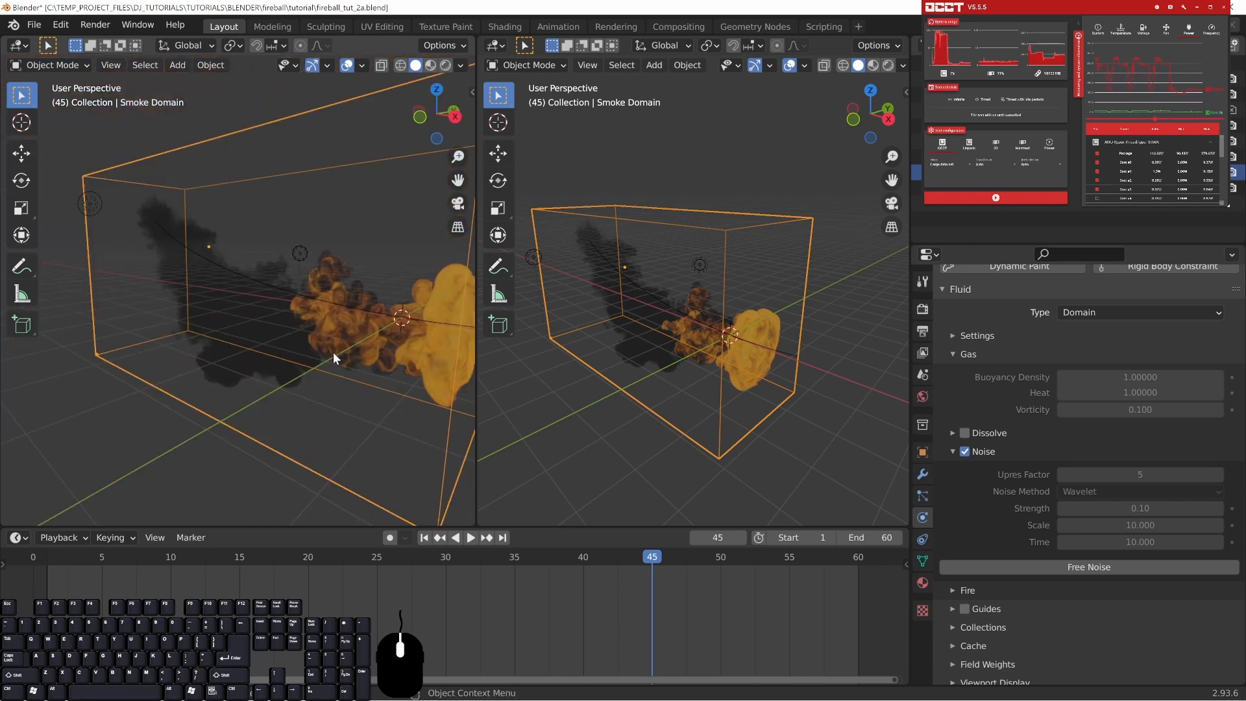
- Switch the viewport to rendered shading and inspect the smoke trail's detail up close at frame 45
{"action": "key", "text": "z"}
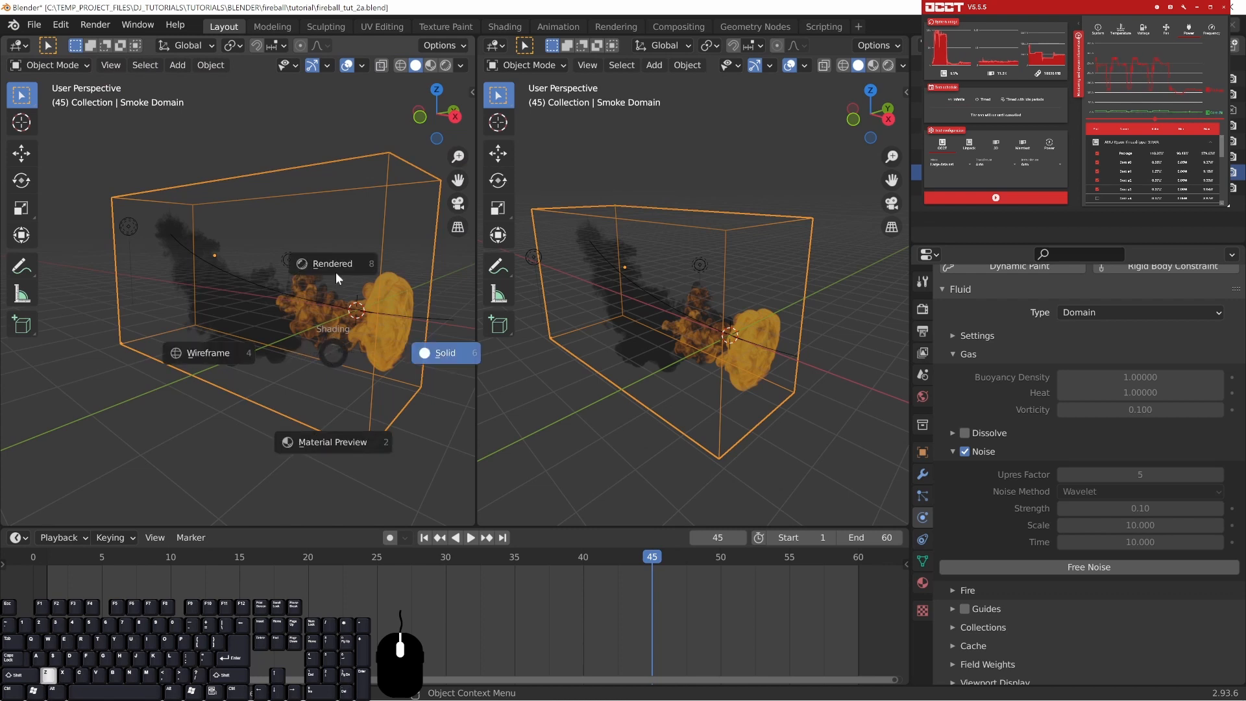
{"action": "left_click", "coordinate": [336, 259]}
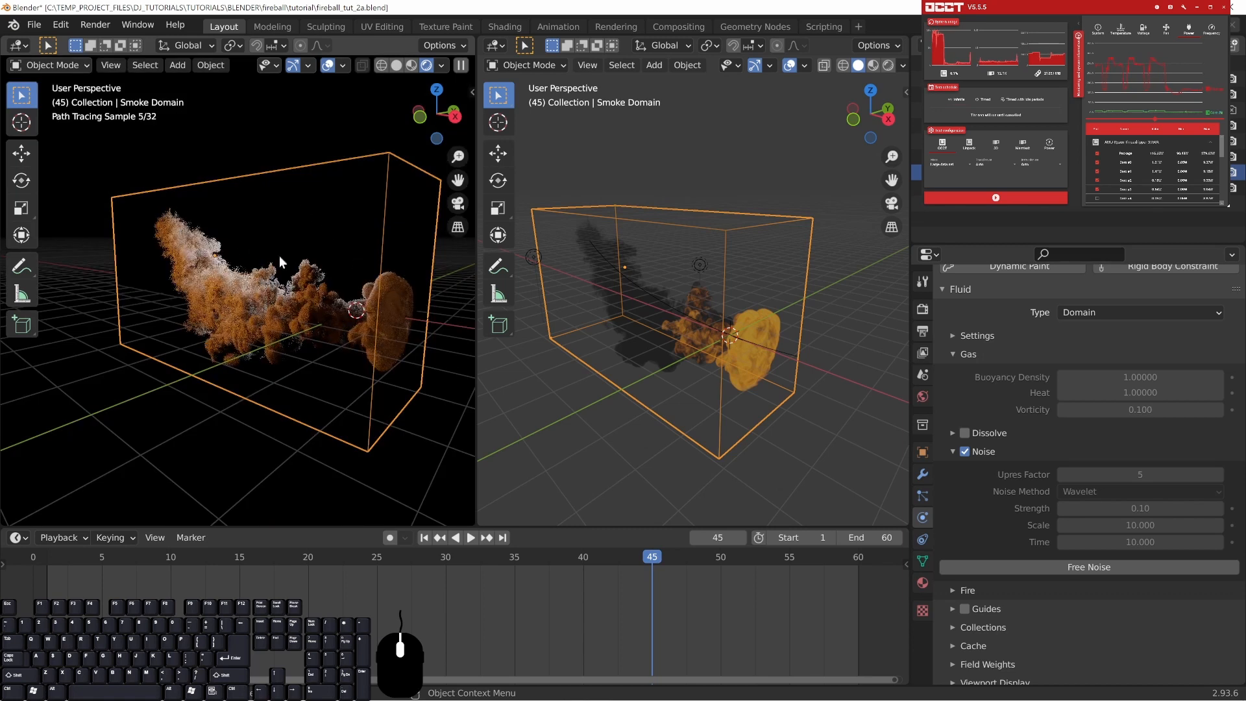
{"action": "scroll", "coordinate": [256, 312], "scroll_direction": "up", "scroll_amount": 6}
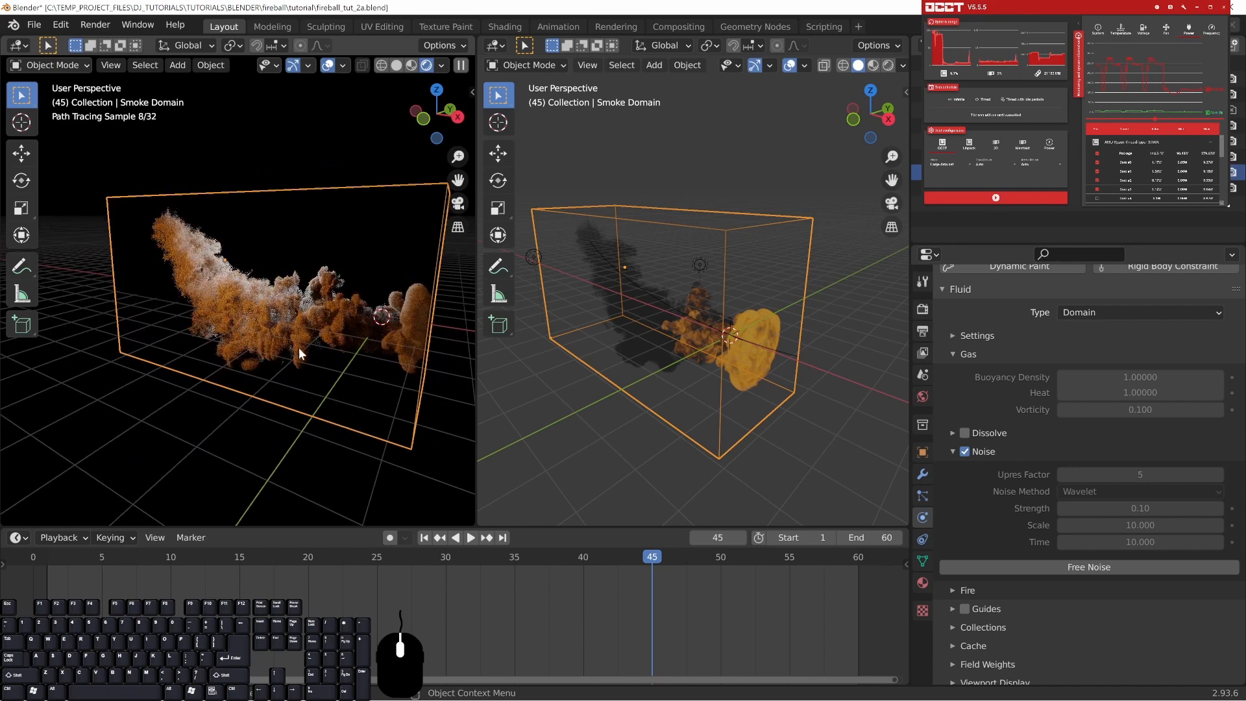
{"action": "scroll", "coordinate": [286, 338], "scroll_direction": "down", "scroll_amount": 4}
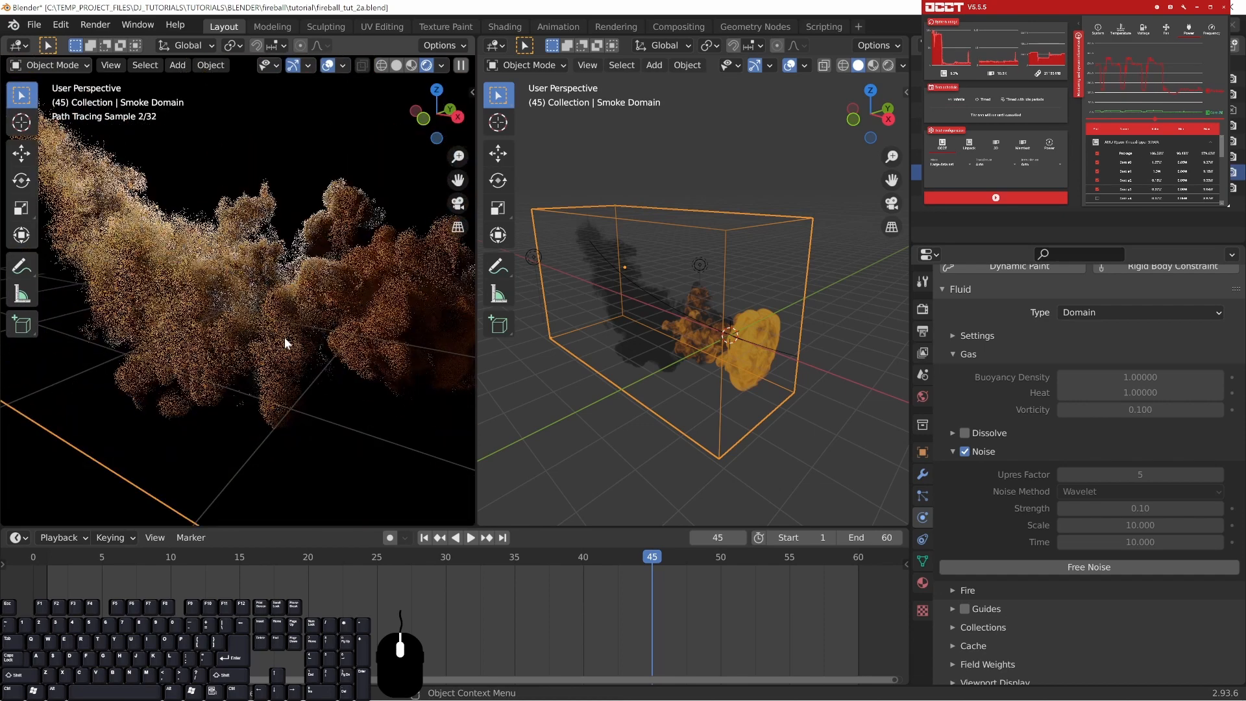
{"action": "mouse_move", "coordinate": [264, 334]}
{"action": "middle_mouse_down"}
{"action": "mouse_move", "coordinate": [328, 353]}
{"action": "mouse_move", "coordinate": [221, 325]}
{"action": "mouse_move", "coordinate": [297, 350]}
{"action": "mouse_move", "coordinate": [271, 314]}
{"action": "mouse_move", "coordinate": [286, 321]}
{"action": "middle_mouse_up"}
{"action": "scroll", "coordinate": [314, 317], "scroll_direction": "up", "scroll_amount": 3}
{"action": "scroll", "coordinate": [284, 321], "scroll_direction": "up", "scroll_amount": 2}
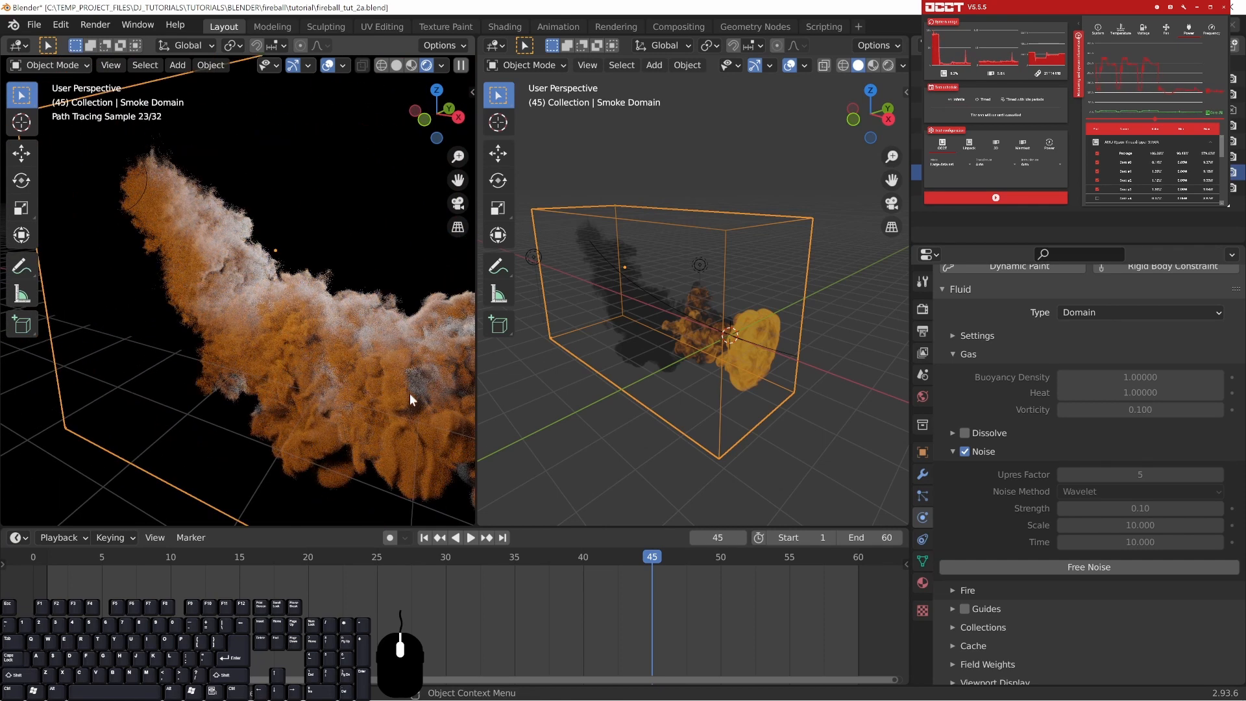
{"action": "middle_click_drag", "start_coordinate": [398, 418], "coordinate": [328, 389]}
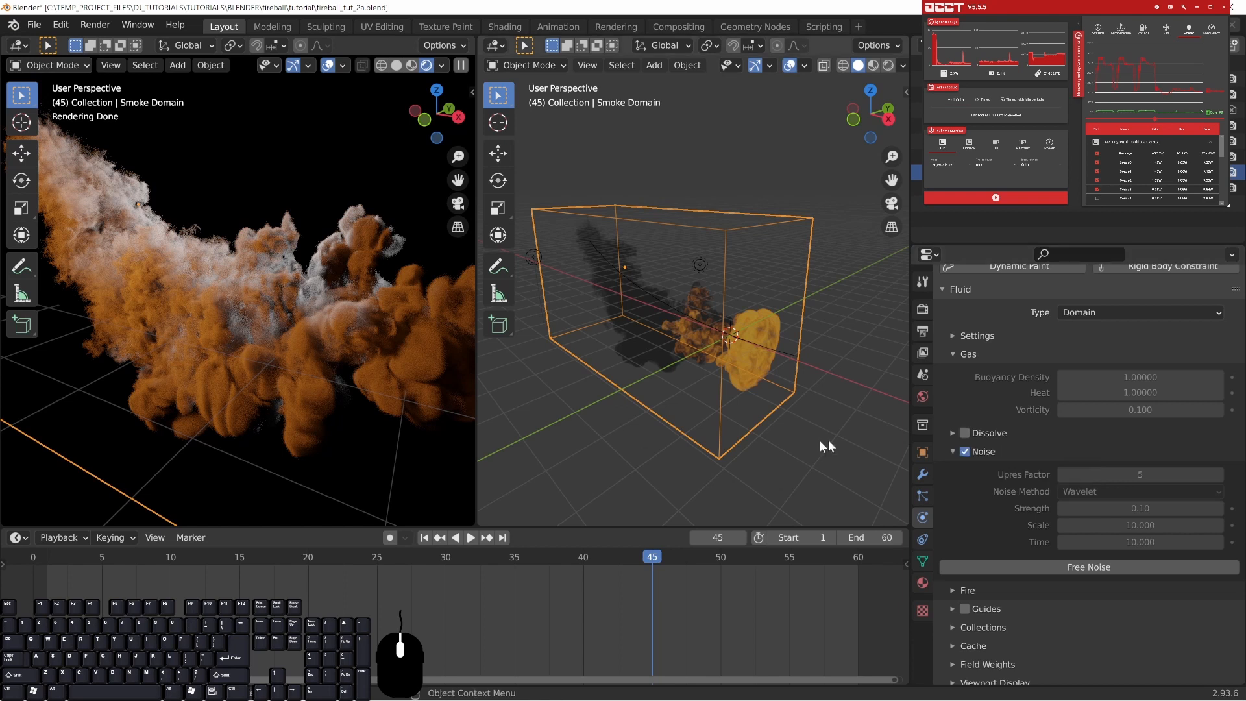
- Change the second 3D viewport to the Shader Editor and set the Principled Volume density to 5
{"action": "left_click", "coordinate": [494, 46]}
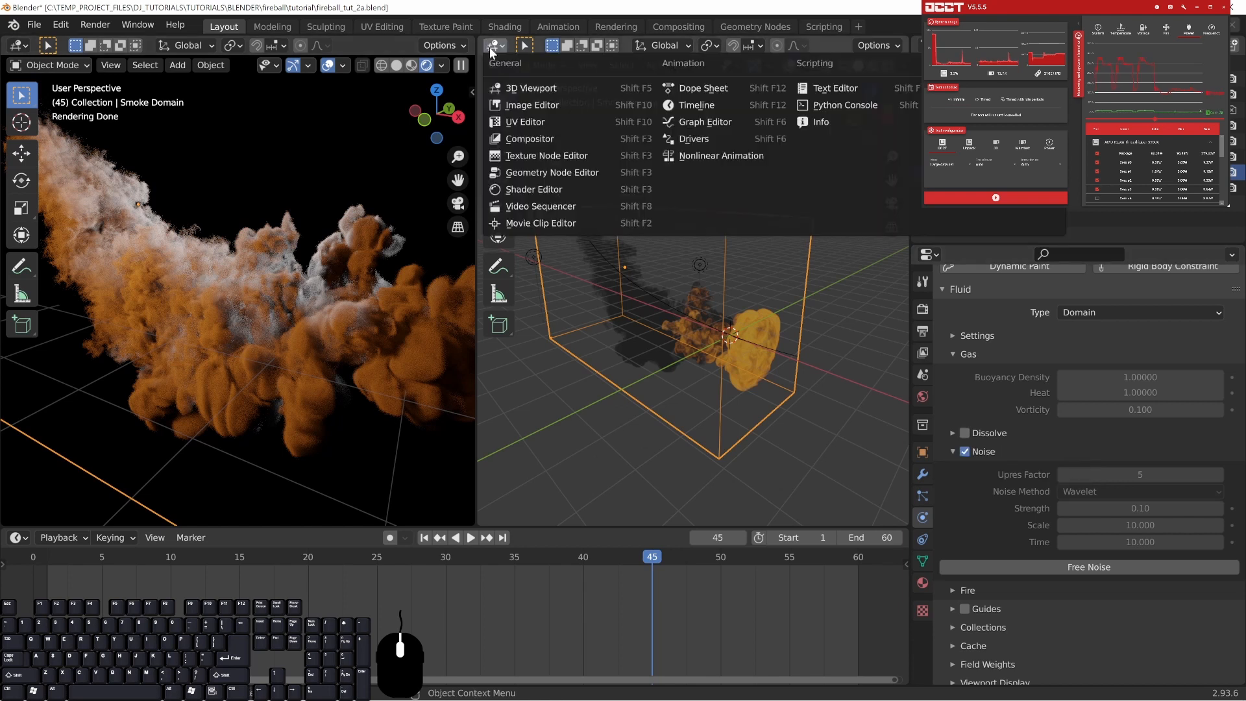
{"action": "left_click", "coordinate": [527, 187]}
{"action": "left_click", "coordinate": [771, 247]}
{"action": "type", "text": "5"}
{"action": "key", "text": "Return"}
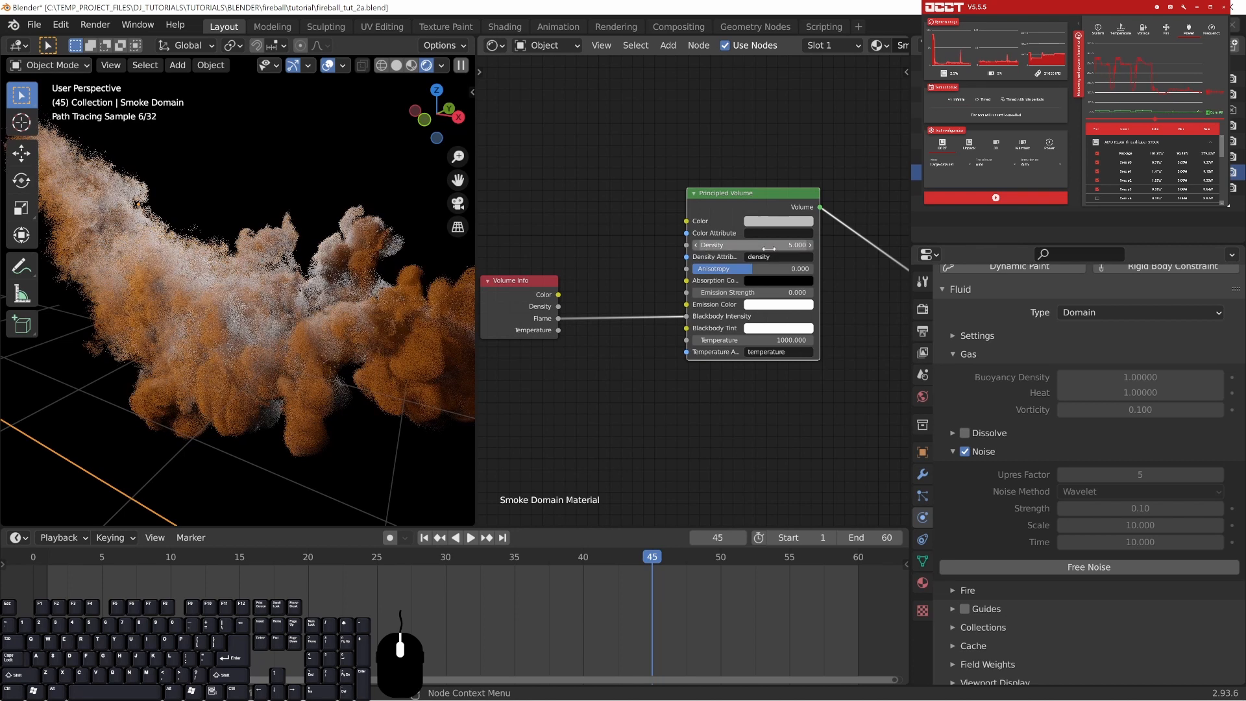
- Set the Principled Volume density to 1 and inspect the rendered smoke from several angles
{"action": "left_click", "coordinate": [783, 247]}
{"action": "type", "text": "1.0"}
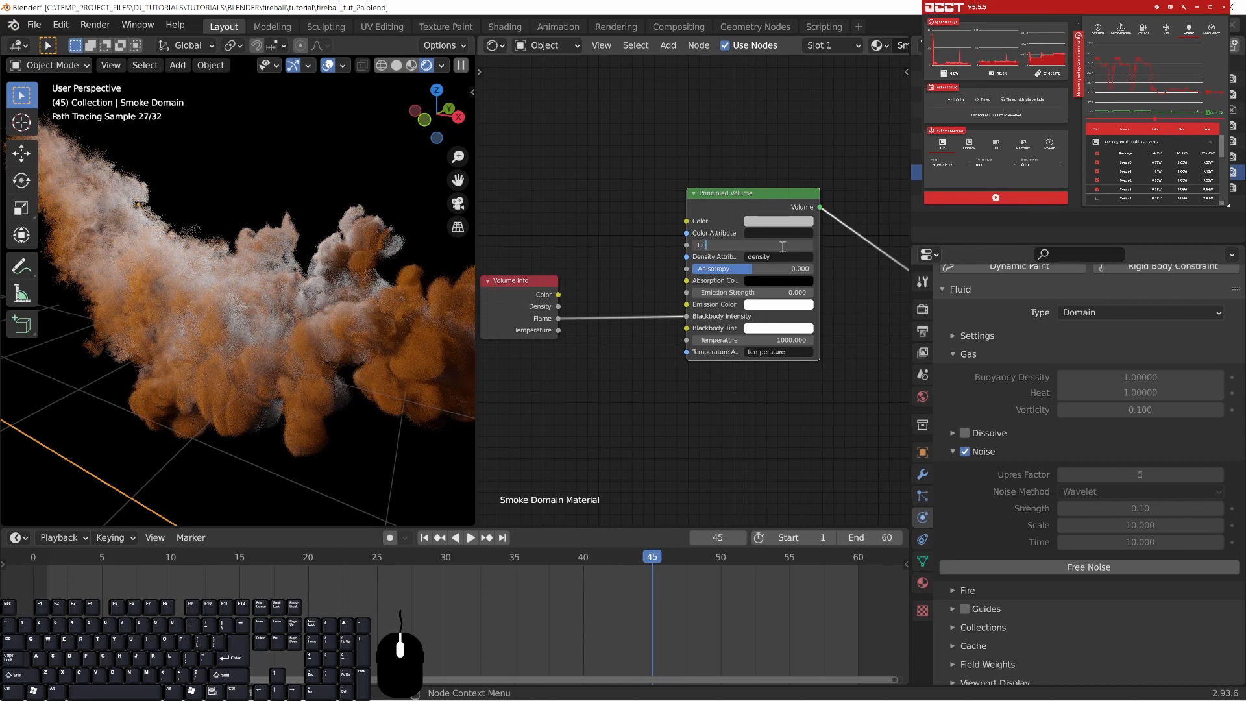
{"action": "key", "text": "Return"}
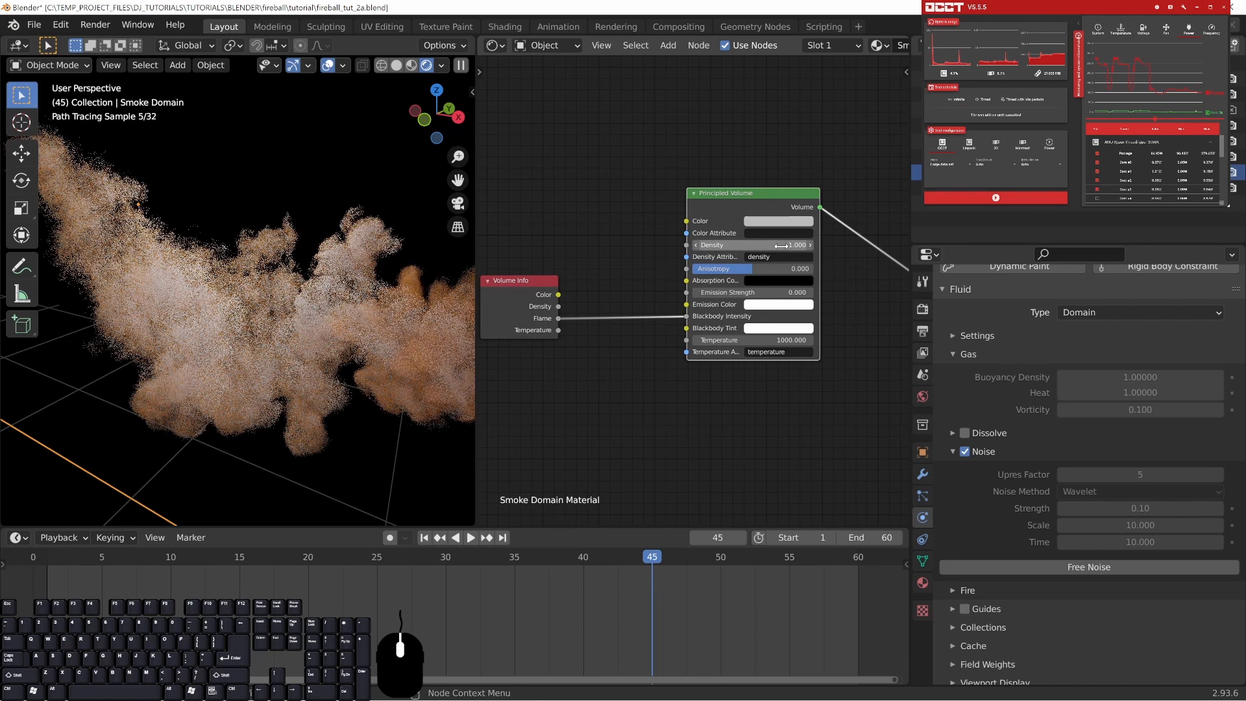
{"action": "scroll", "coordinate": [251, 352], "scroll_direction": "down", "scroll_amount": 5}
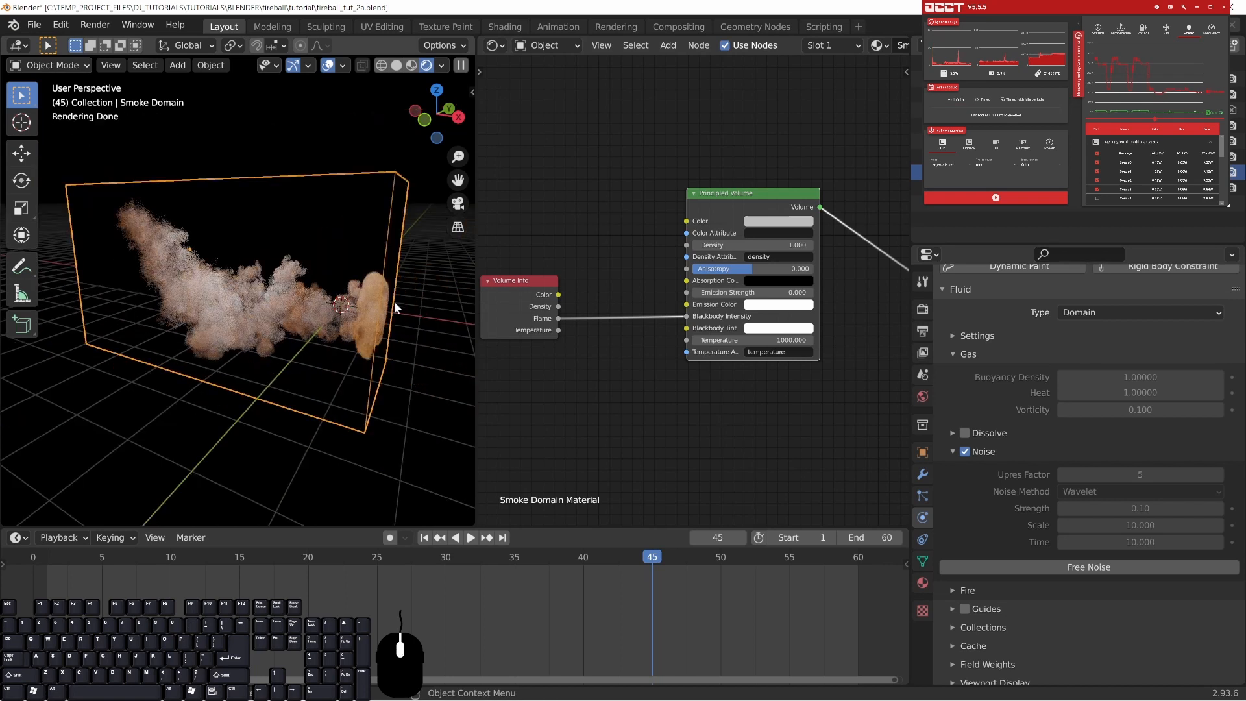
{"action": "scroll", "coordinate": [369, 333], "scroll_direction": "up", "scroll_amount": 3}
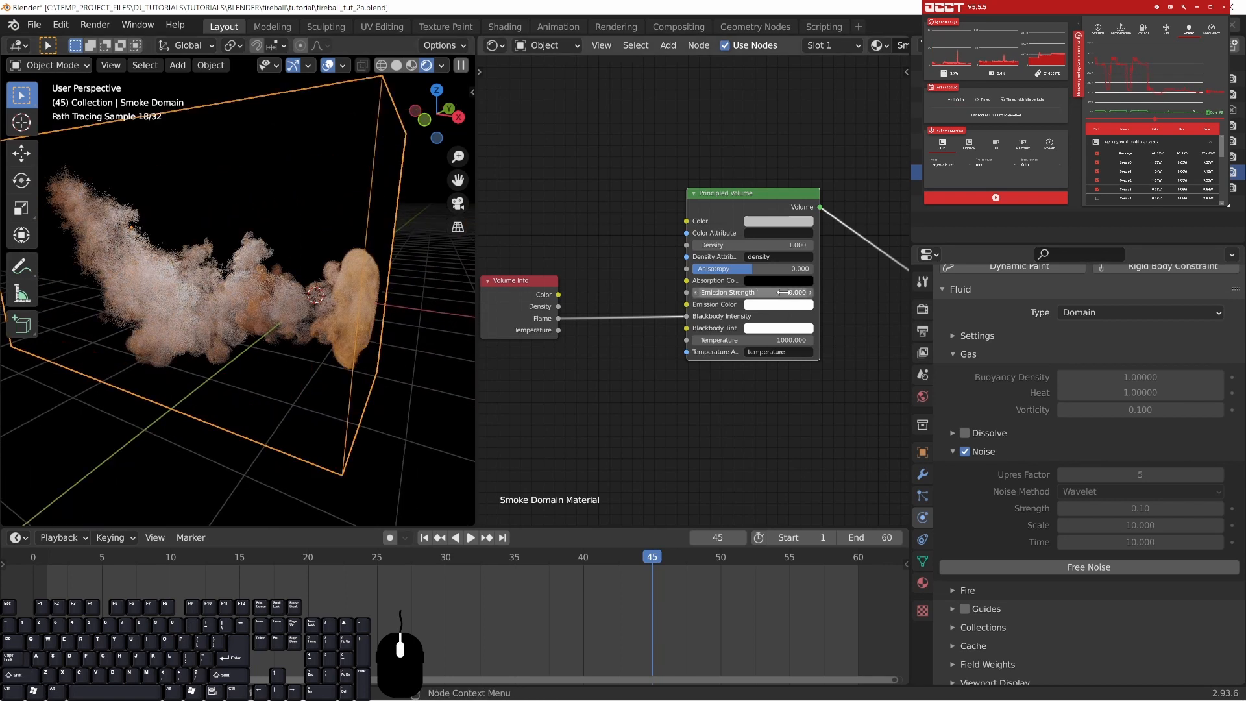
{"action": "middle_click_drag", "start_coordinate": [330, 330], "coordinate": [310, 329]}
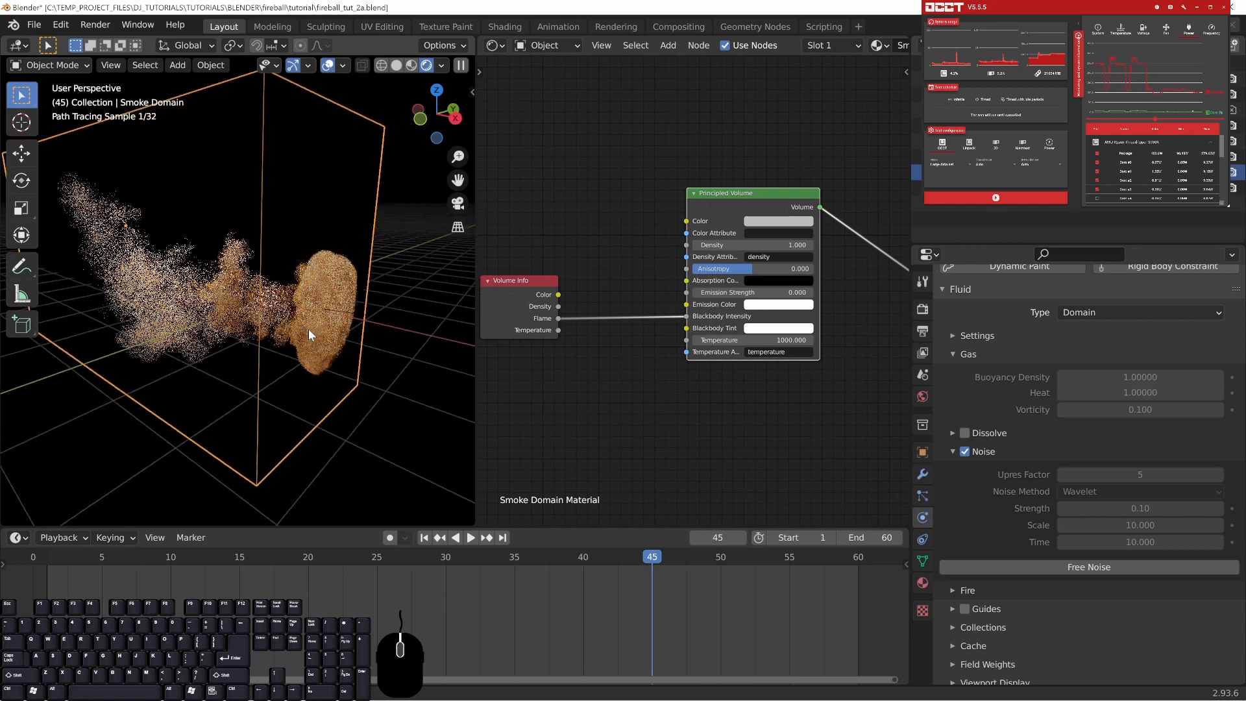
{"action": "scroll", "coordinate": [306, 338], "scroll_direction": "up", "scroll_amount": 4}
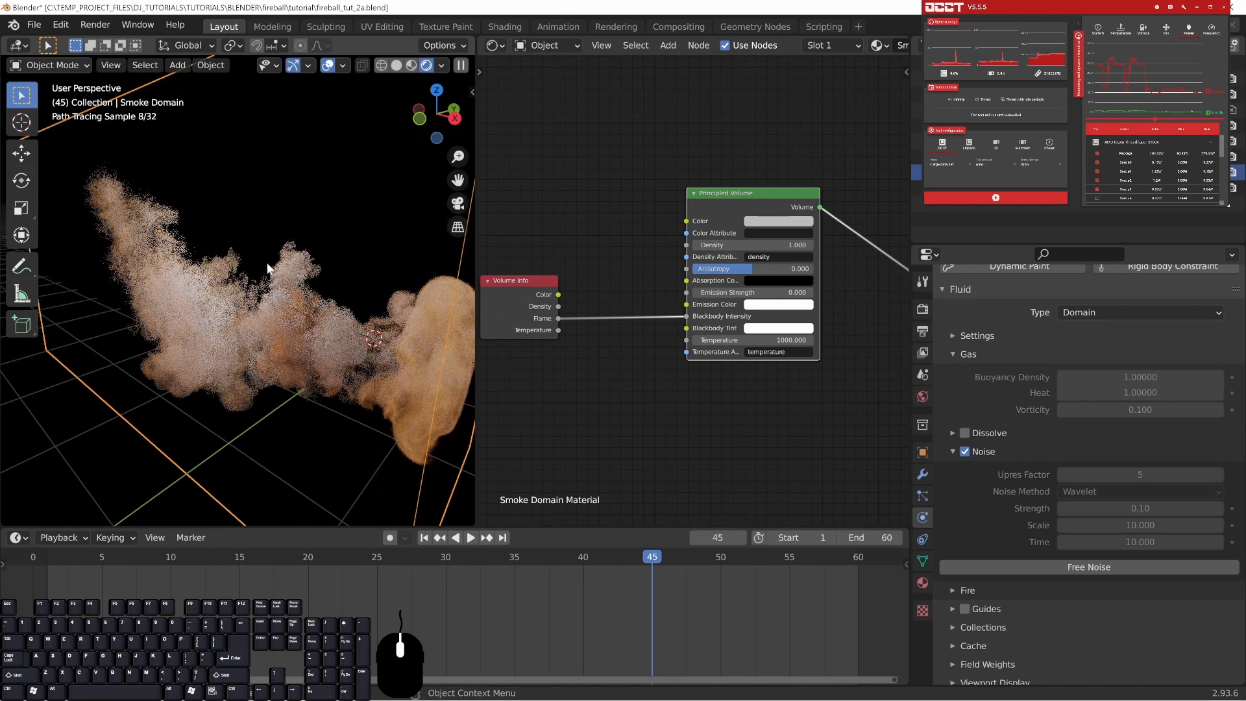
- Go to frame 28 and inspect the rendered fireball and its smoke trail from different angles
{"action": "mouse_move", "coordinate": [372, 371]}
{"action": "middle_mouse_down", "text": "shift"}
{"action": "mouse_move", "coordinate": [344, 334]}
{"action": "mouse_move", "coordinate": [284, 325]}
{"action": "mouse_move", "coordinate": [337, 320]}
{"action": "mouse_move", "coordinate": [348, 328]}
{"action": "mouse_move", "coordinate": [271, 325]}
{"action": "mouse_move", "coordinate": [302, 344]}
{"action": "middle_mouse_up", "text": "shift"}
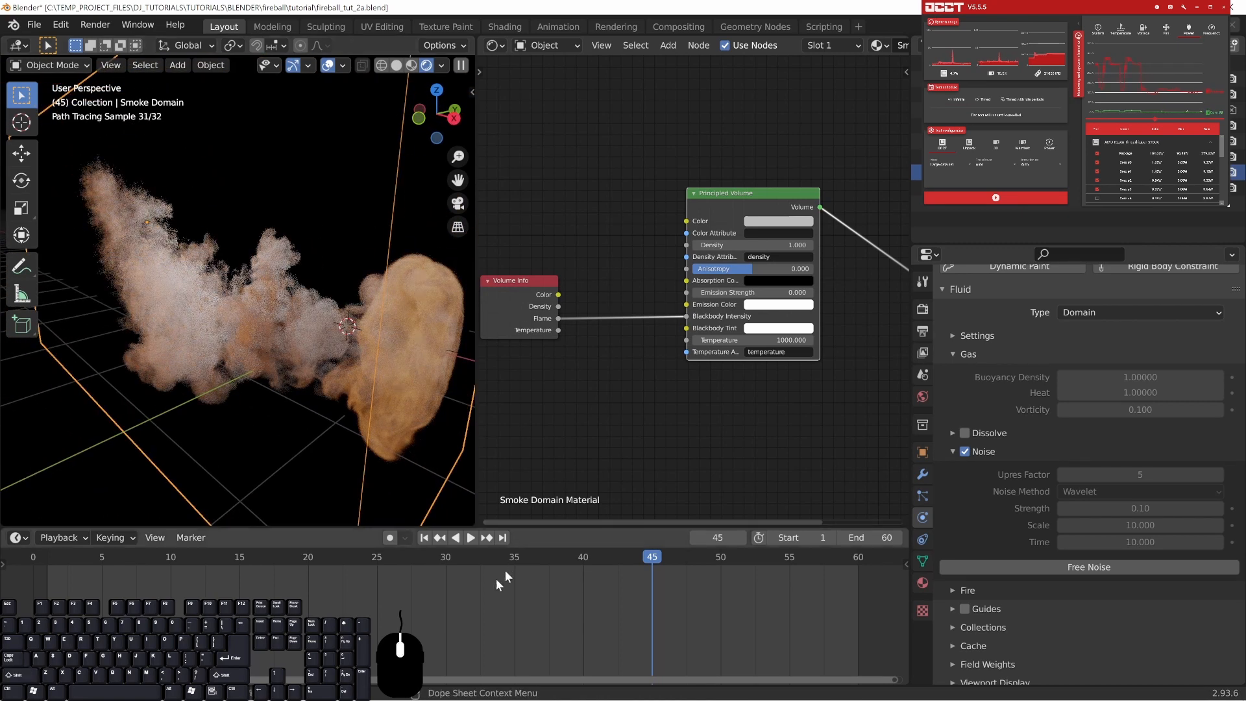
{"action": "left_click", "coordinate": [423, 558]}
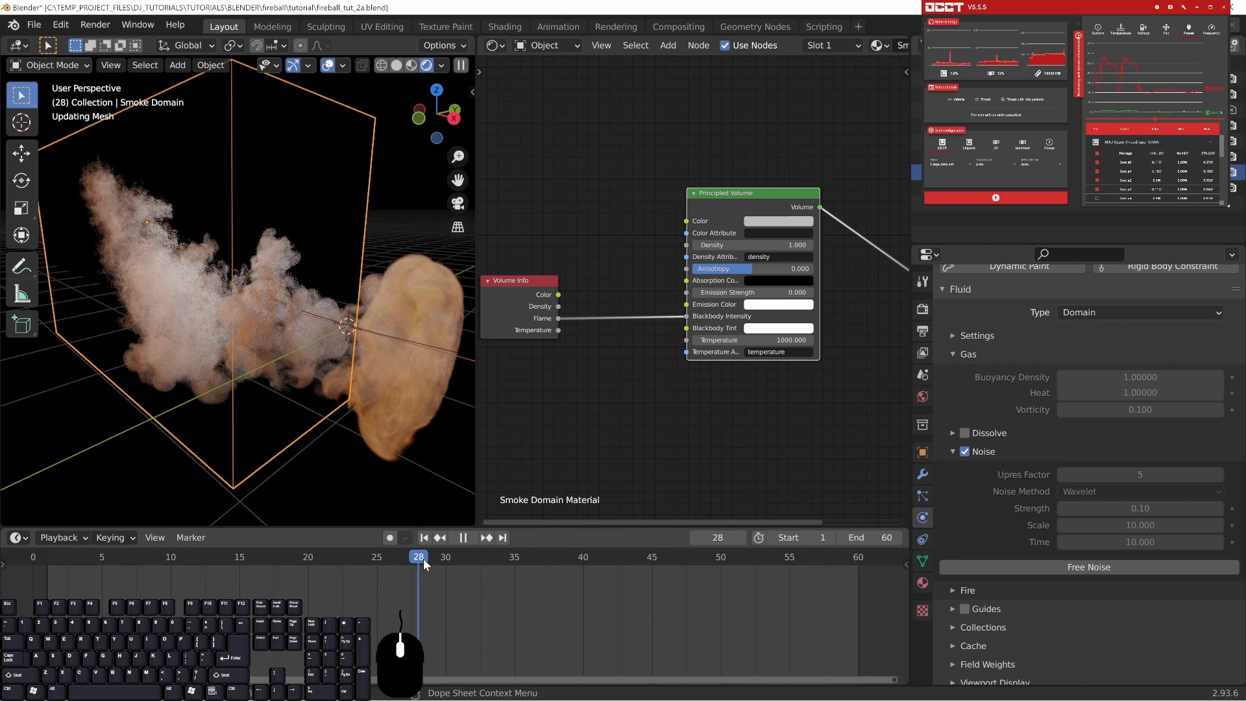
{"action": "key", "text": "space"}
{"action": "mouse_move", "coordinate": [279, 376]}
{"action": "middle_mouse_down"}
{"action": "mouse_move", "coordinate": [285, 337]}
{"action": "mouse_move", "coordinate": [310, 370]}
{"action": "mouse_move", "coordinate": [368, 390]}
{"action": "mouse_move", "coordinate": [355, 386]}
{"action": "middle_mouse_up"}
{"action": "scroll", "coordinate": [310, 371], "scroll_direction": "up", "scroll_amount": 2}
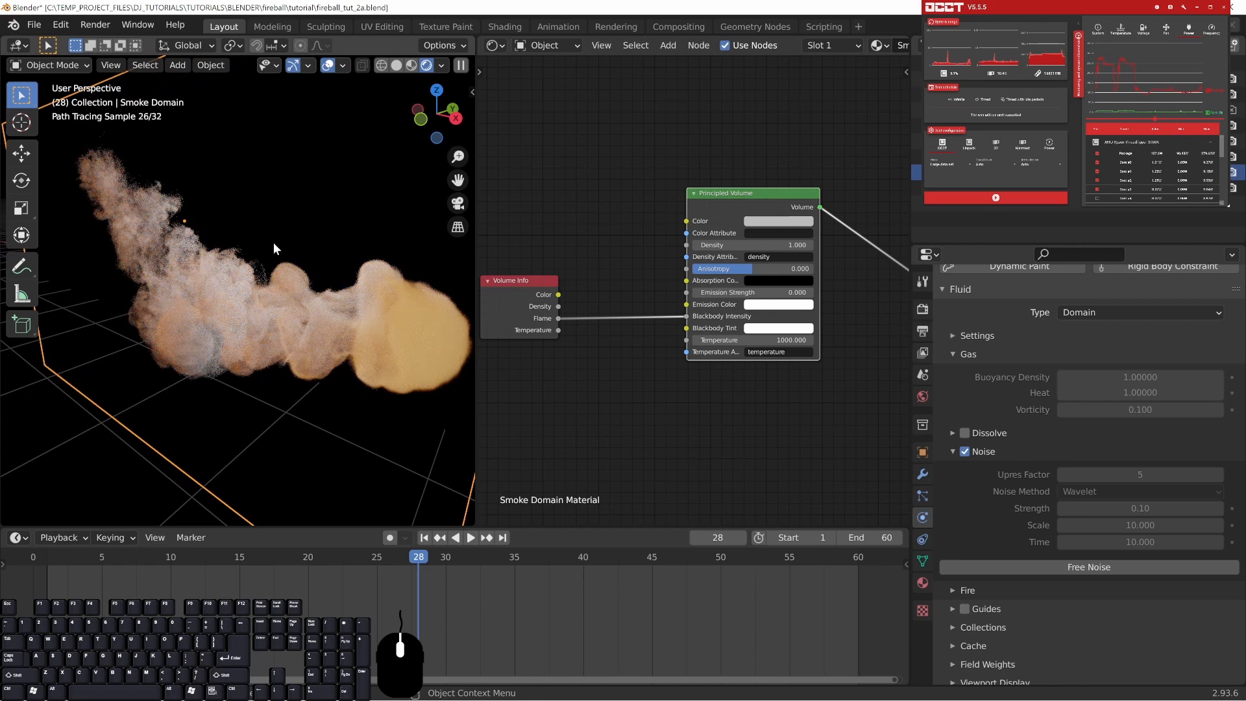
{"action": "middle_click_drag", "start_coordinate": [350, 350], "coordinate": [324, 305], "text": "shift"}
{"action": "middle_click_drag", "start_coordinate": [325, 305], "coordinate": [259, 306]}
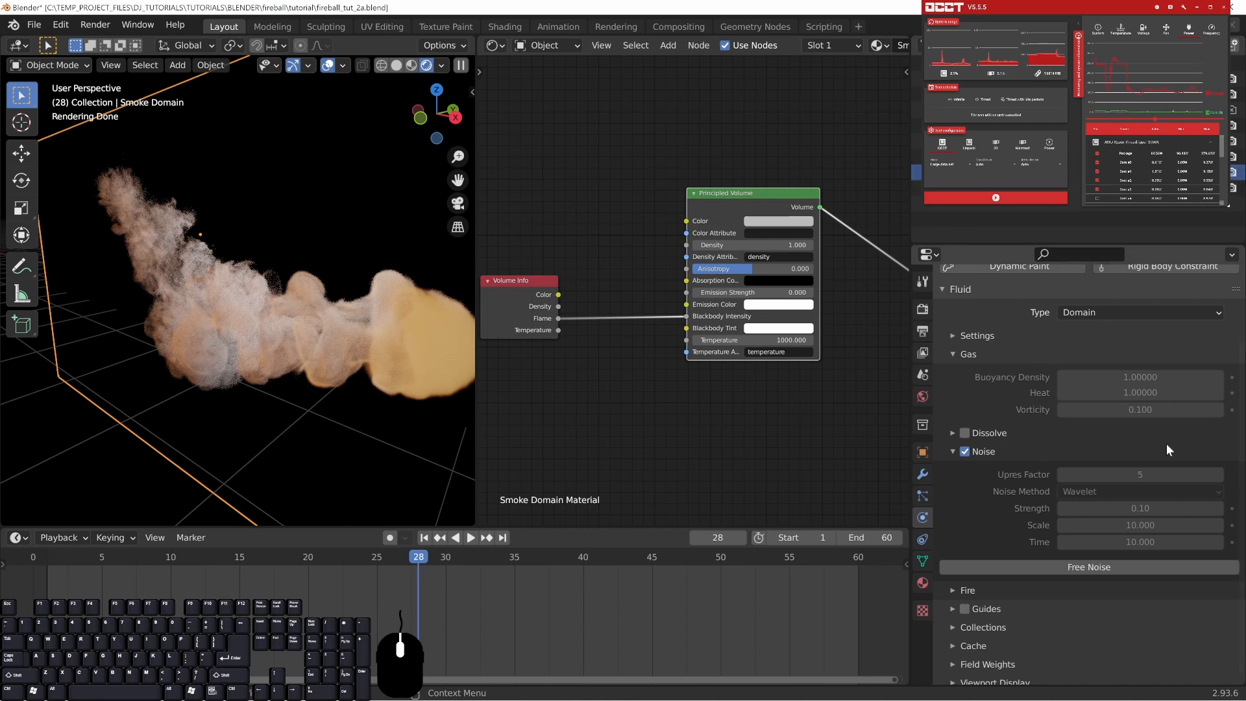
- Switch the viewport to solid shading and scrub the animation to frame 34 to inspect the fireball and smoke detail up close
{"action": "left_click", "coordinate": [965, 452]}
{"action": "middle_click_drag", "start_coordinate": [271, 283], "coordinate": [227, 331]}
{"action": "scroll", "coordinate": [312, 313], "scroll_direction": "down", "scroll_amount": 5}
{"action": "key", "text": "z"}
{"action": "left_click", "coordinate": [364, 337]}
{"action": "left_click_drag", "start_coordinate": [220, 549], "coordinate": [503, 560]}
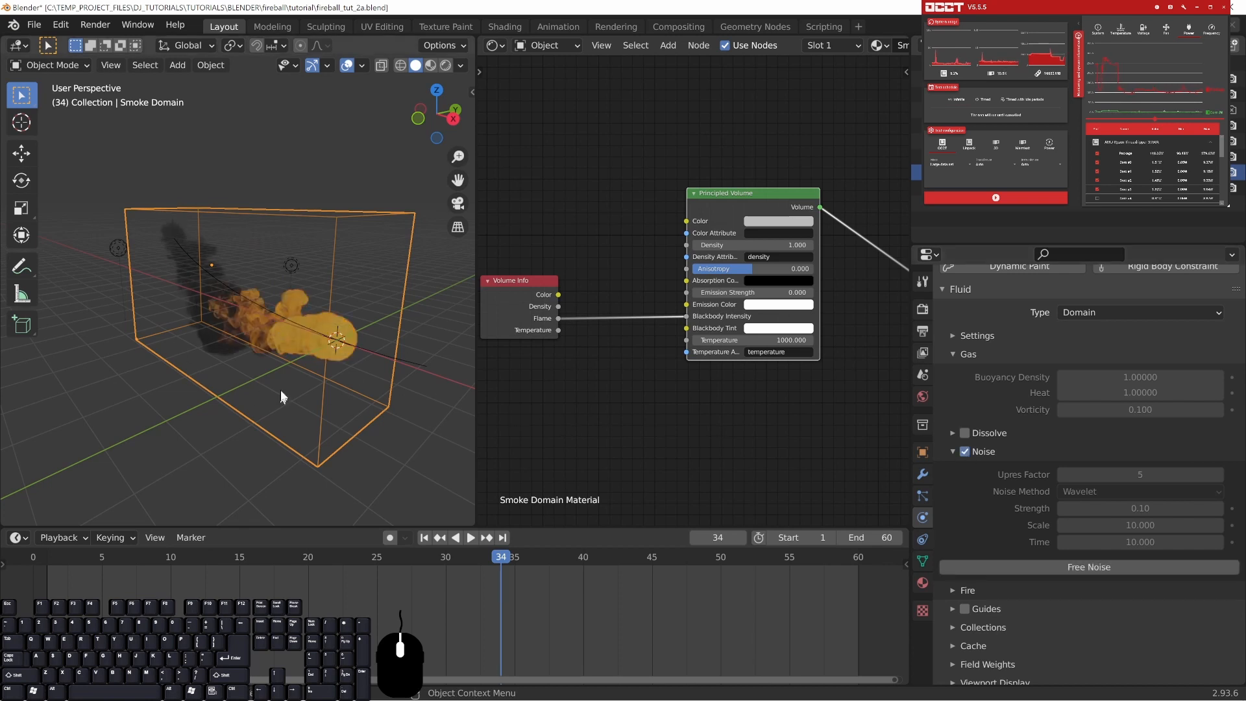
{"action": "middle_click_drag", "start_coordinate": [294, 377], "coordinate": [298, 371]}
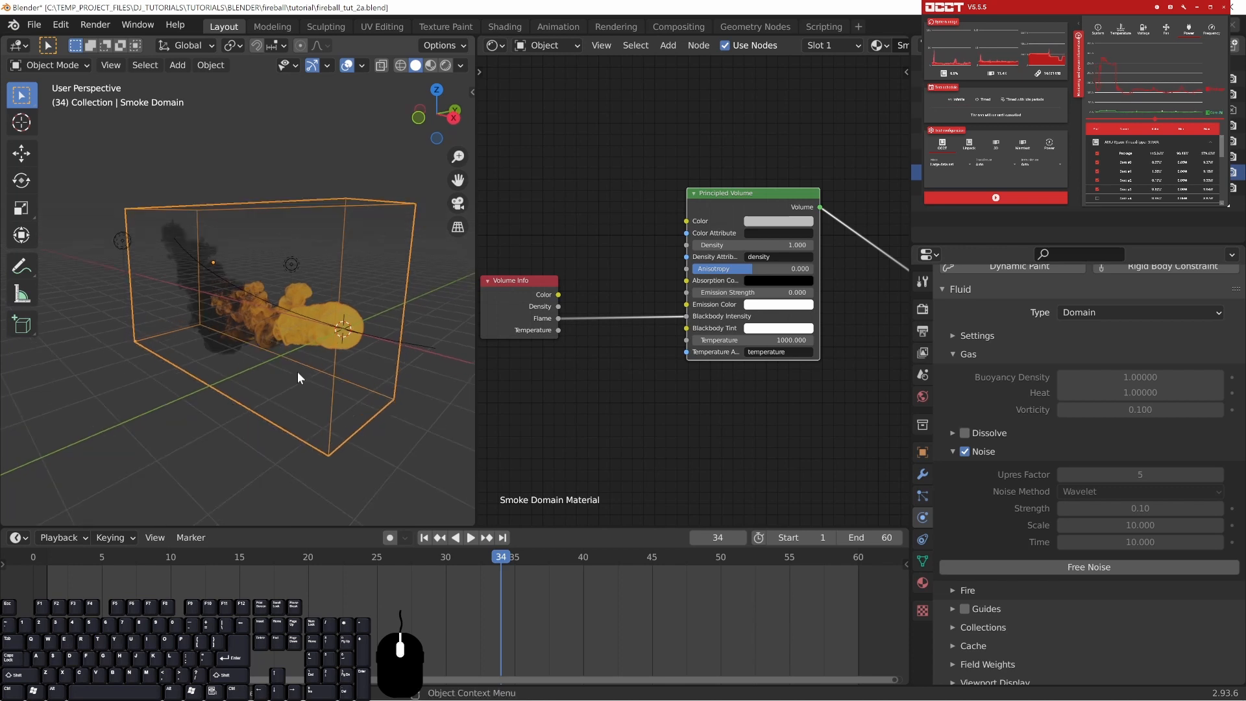
{"action": "scroll", "coordinate": [263, 337], "scroll_direction": "up", "scroll_amount": 5}
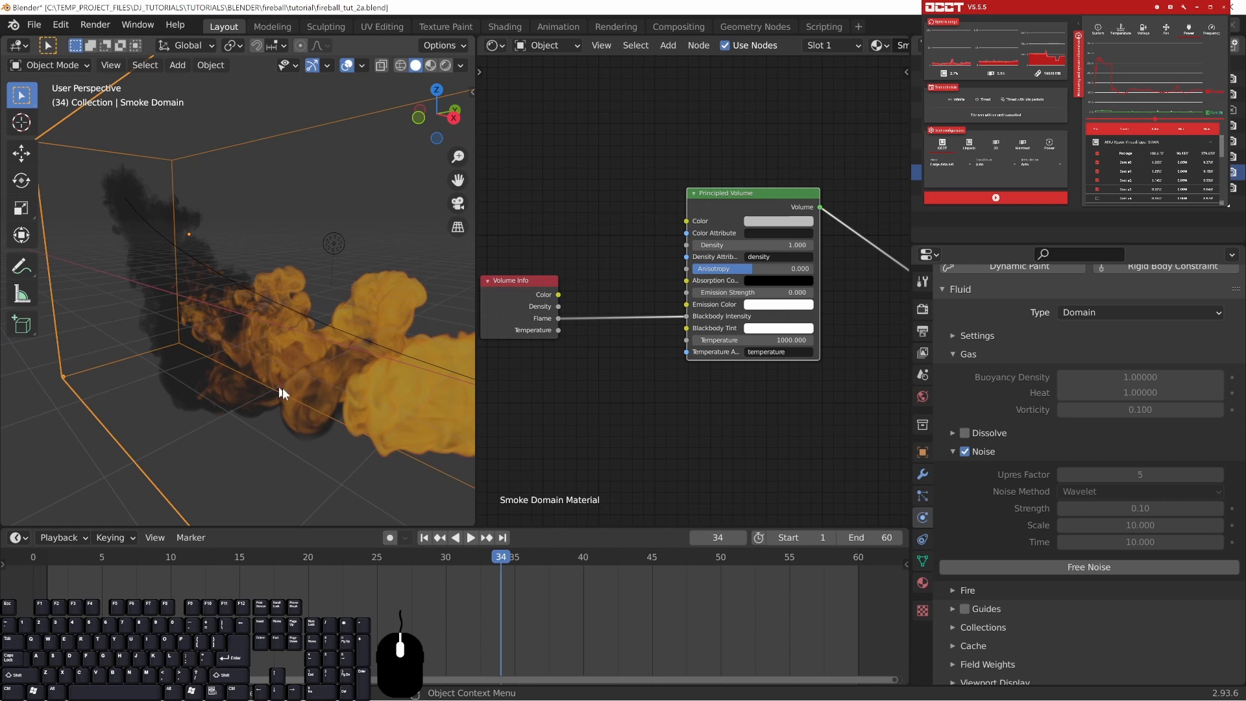
{"action": "middle_click_drag", "start_coordinate": [217, 325], "coordinate": [239, 326]}
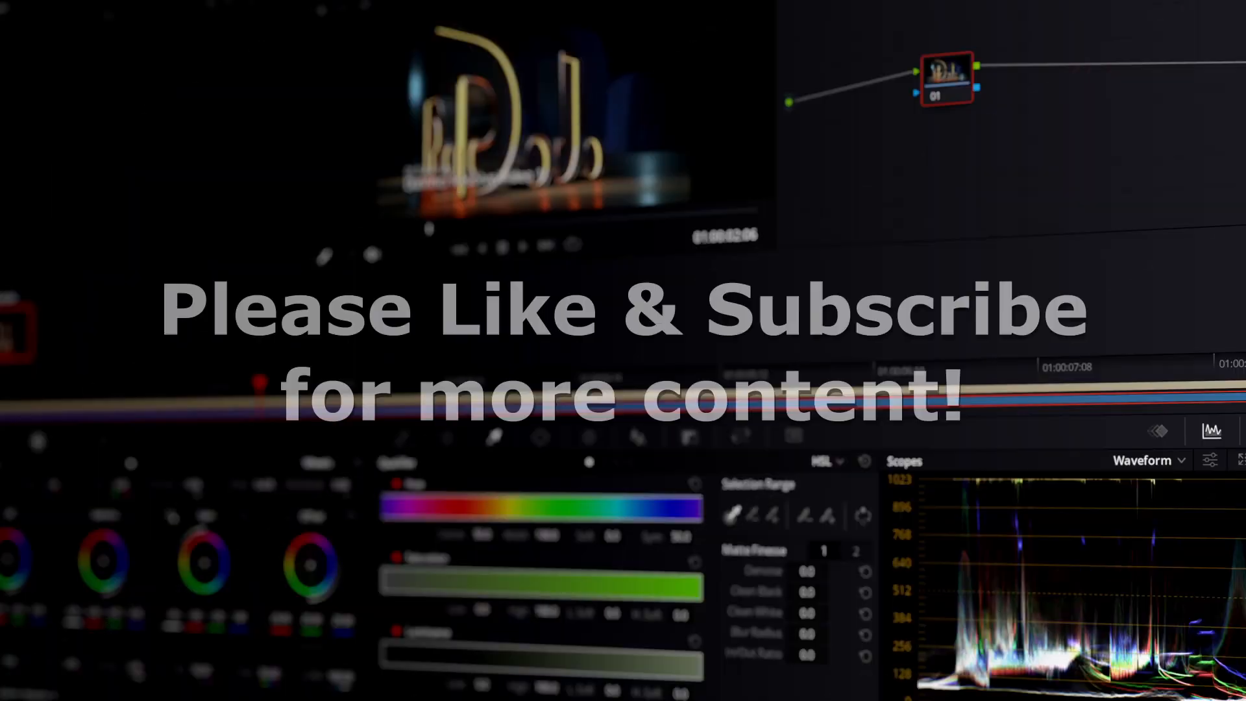